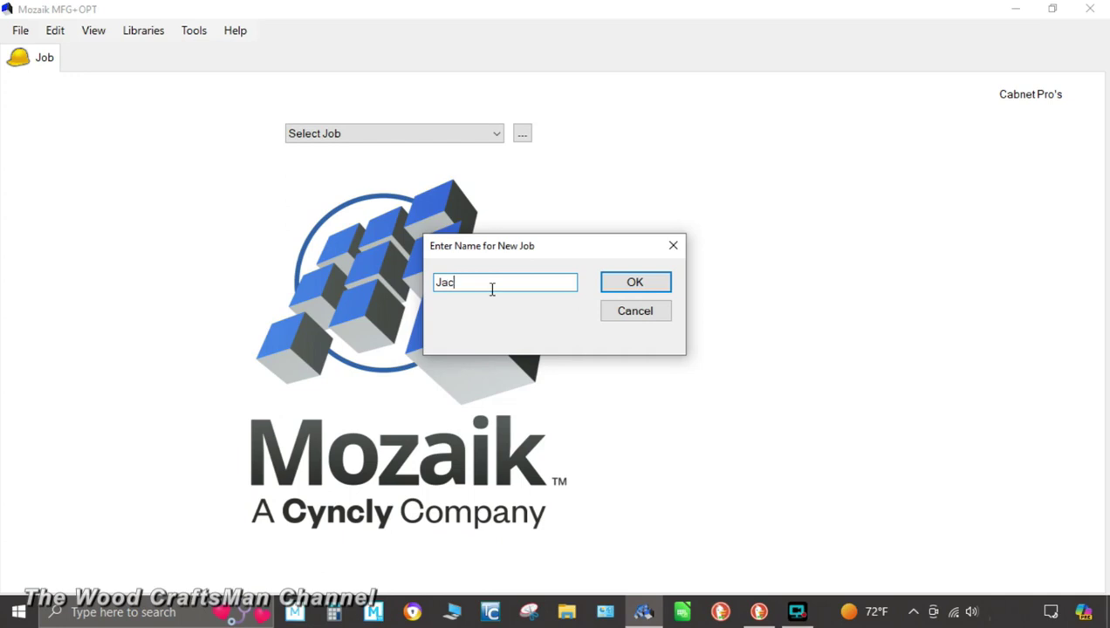
- Create a new job named with the customer's surname followed by "Bathroom Rev 0"
text(n Bathroom Rev 0)
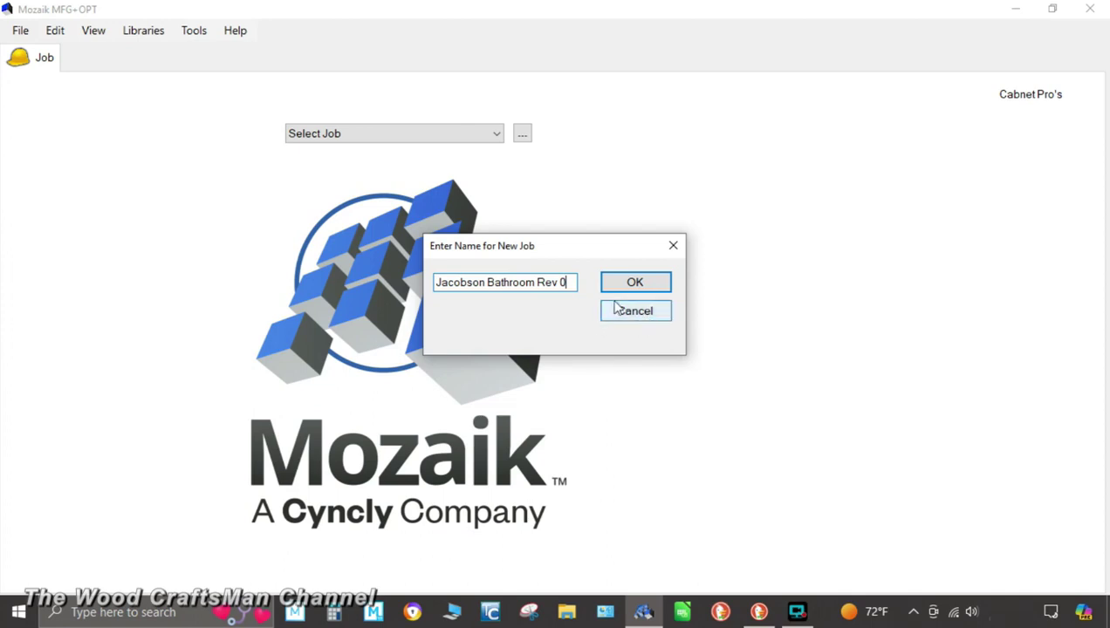
click(636, 282)
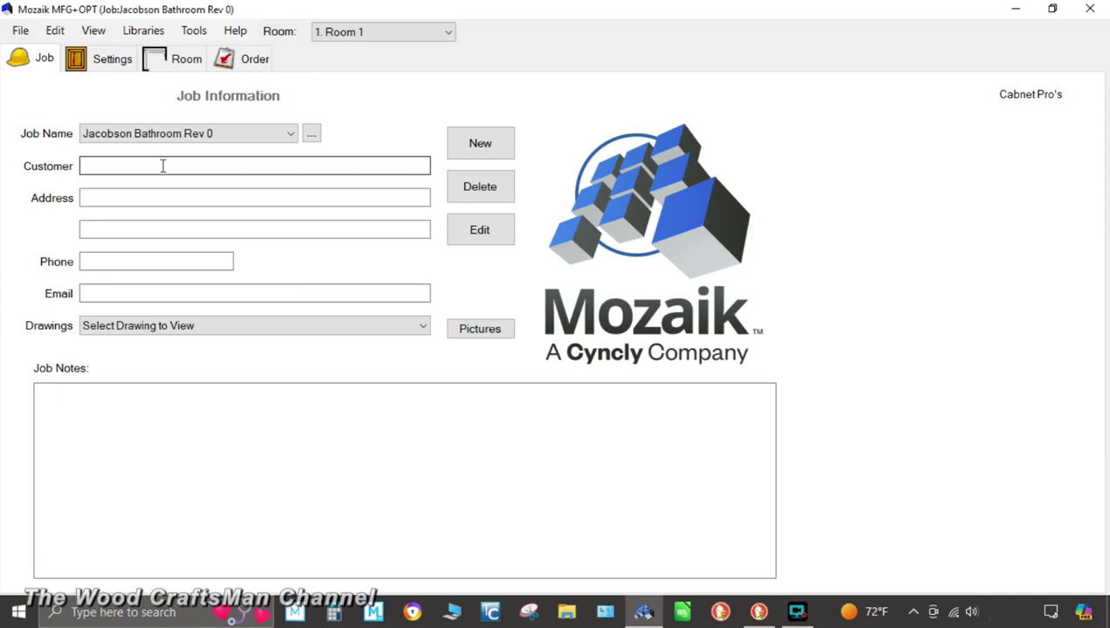
click(109, 197)
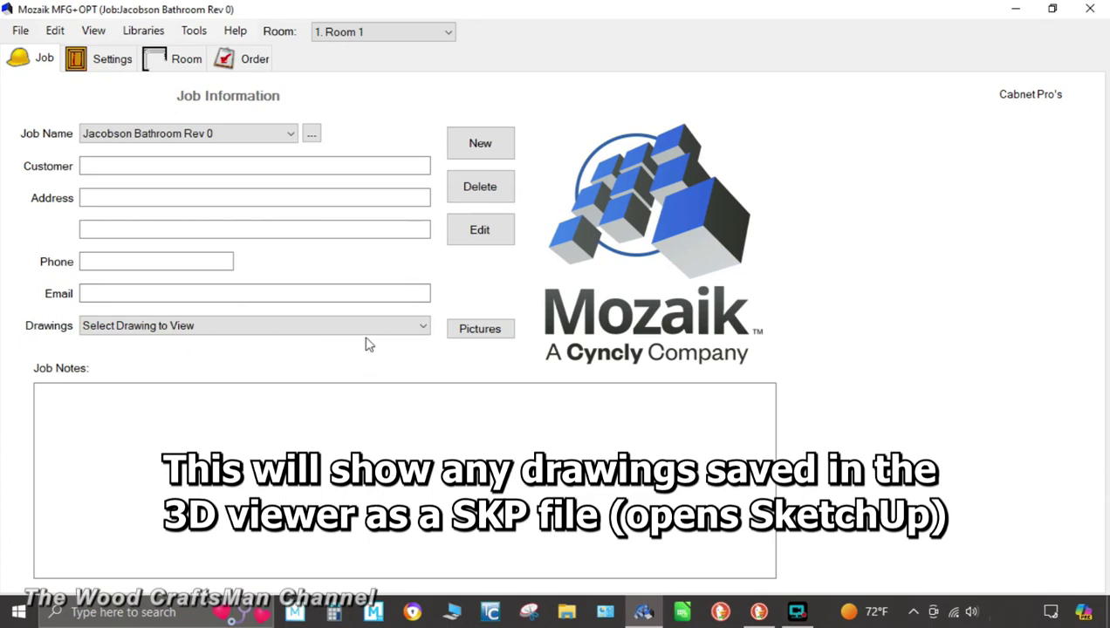
- Look through the job's pictures folder and its job and room editing options without changing anything
click(480, 332)
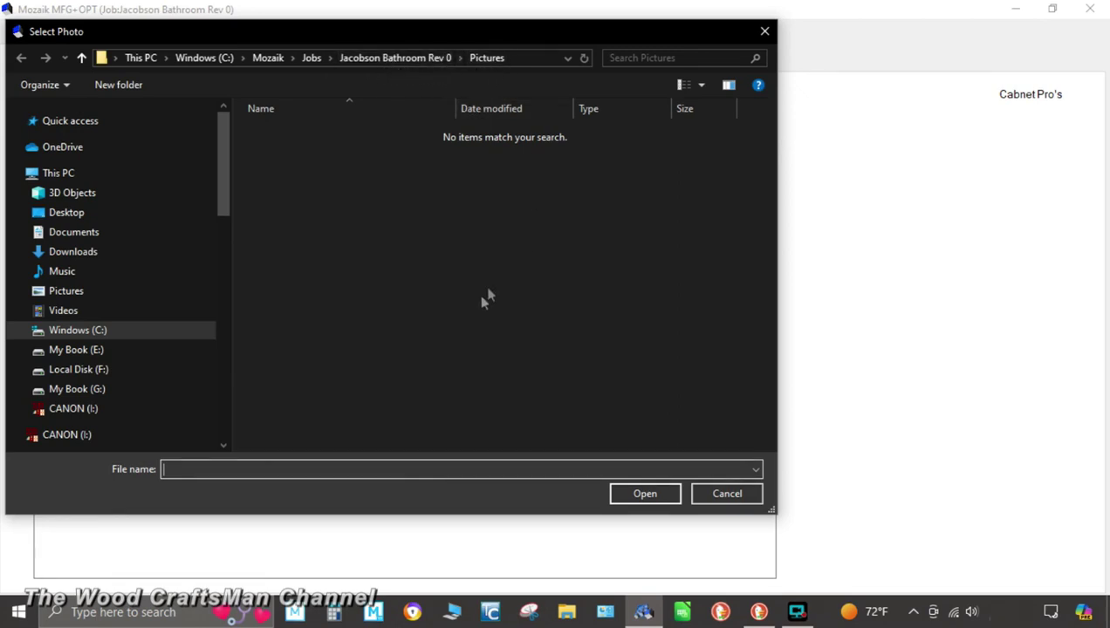
click(725, 494)
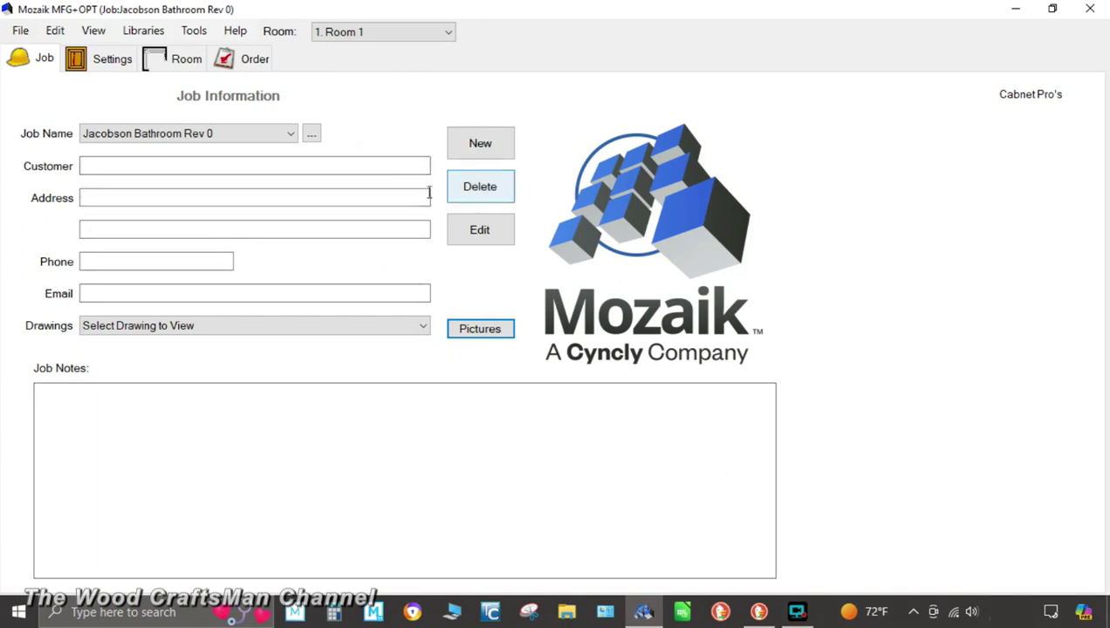
click(479, 243)
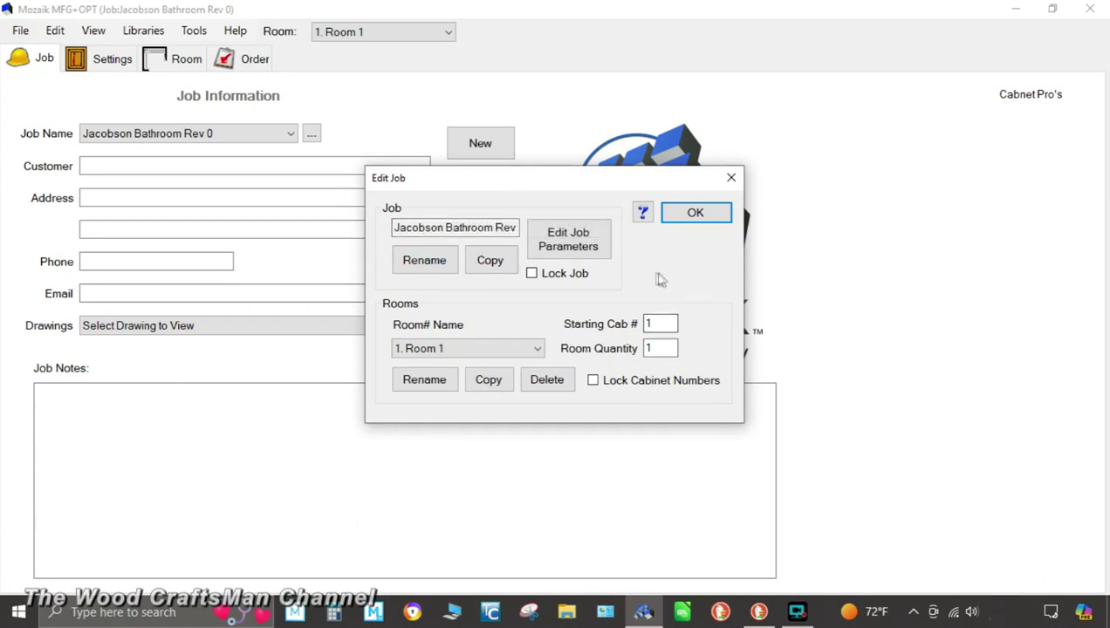
click(593, 247)
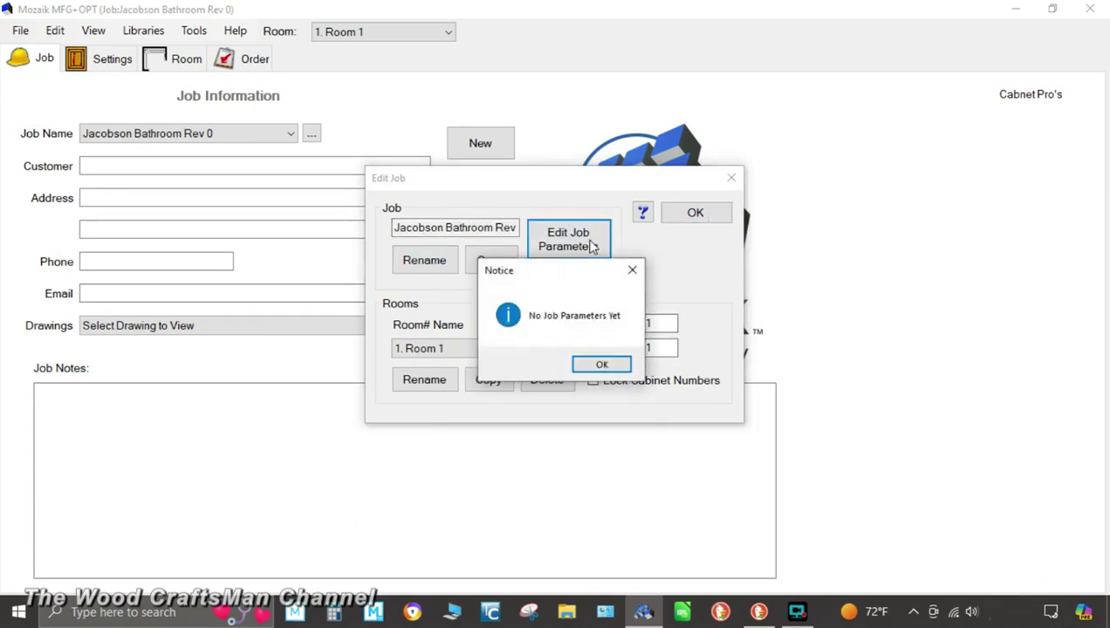
click(625, 365)
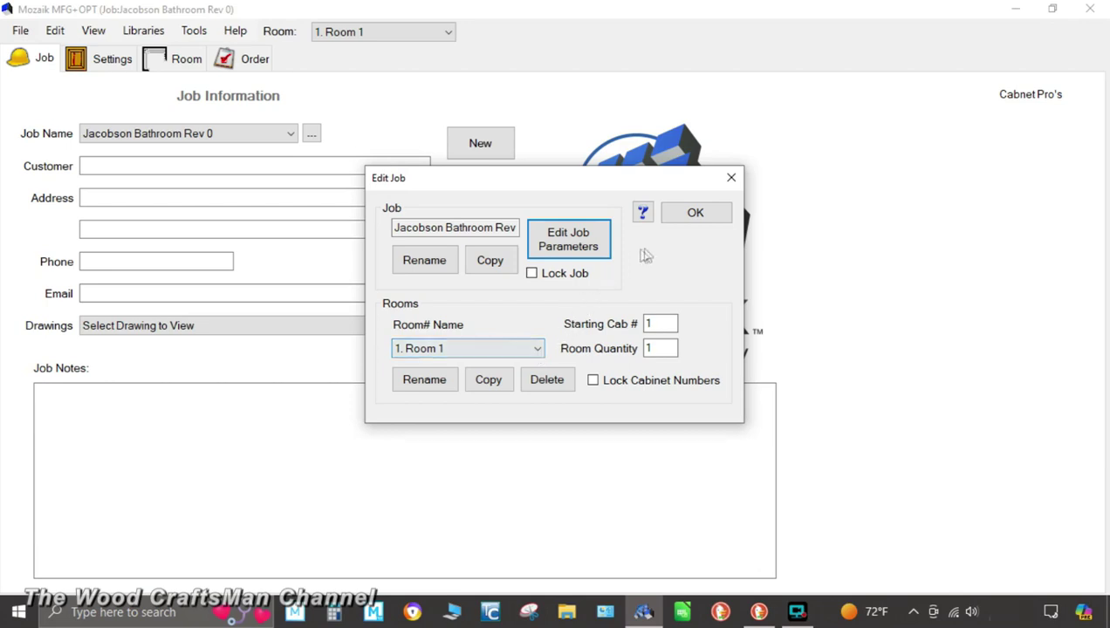
click(707, 216)
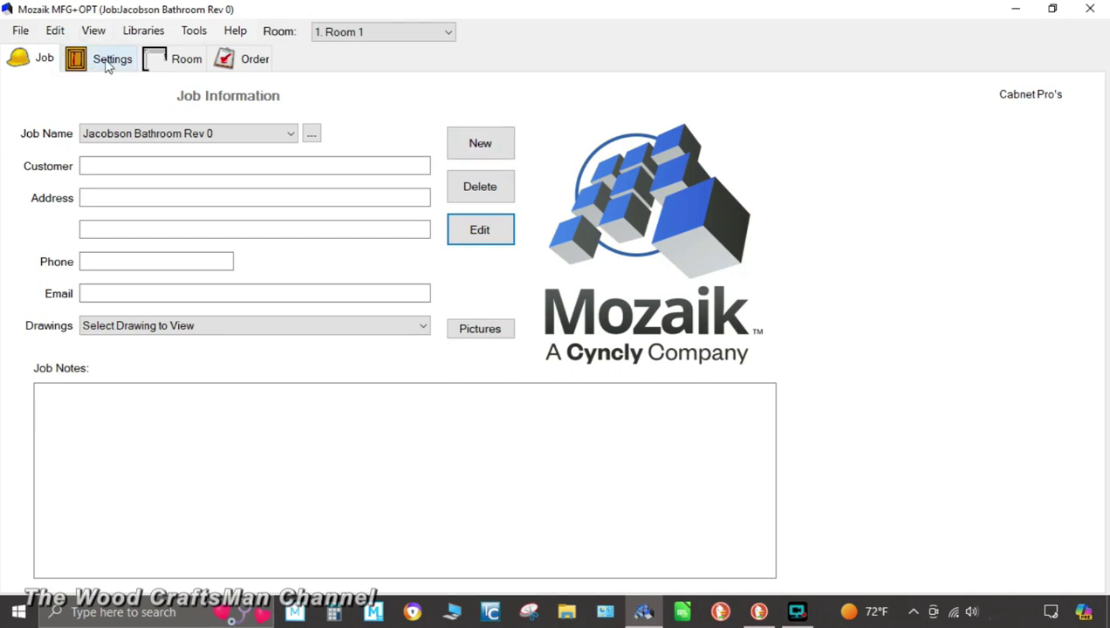
- Apply the Mission template to Room 1, overriding its current settings
click(104, 59)
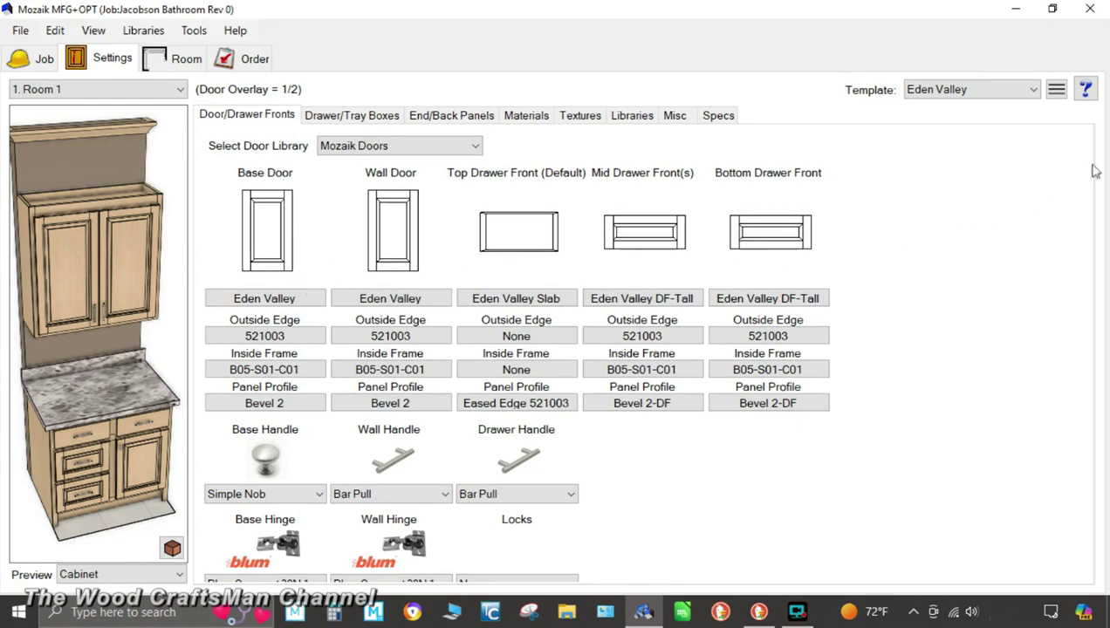
click(1021, 91)
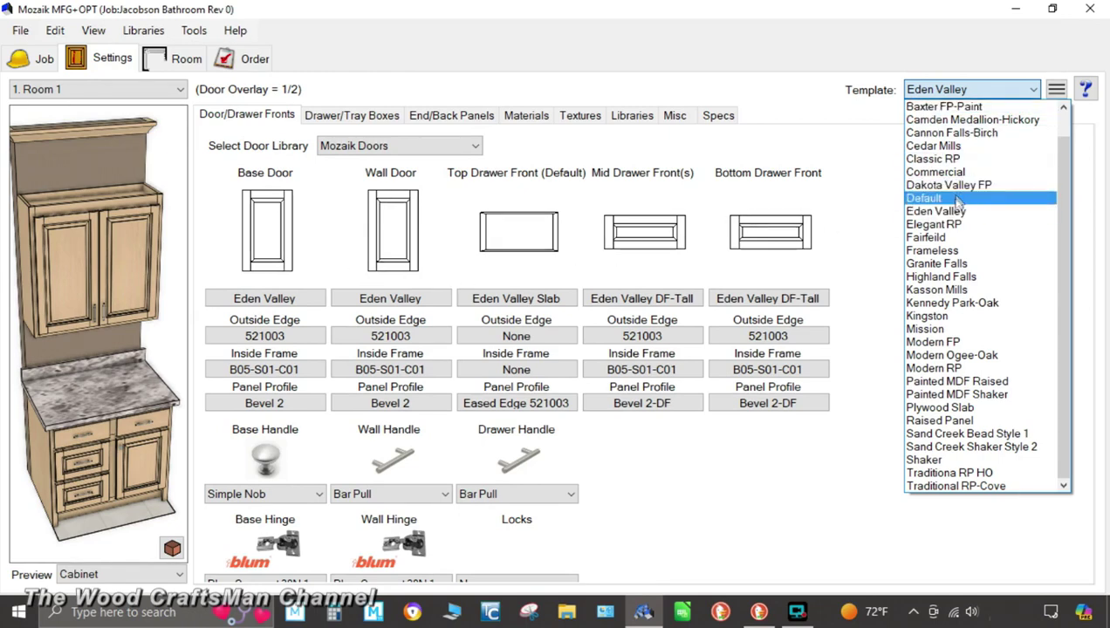
click(925, 329)
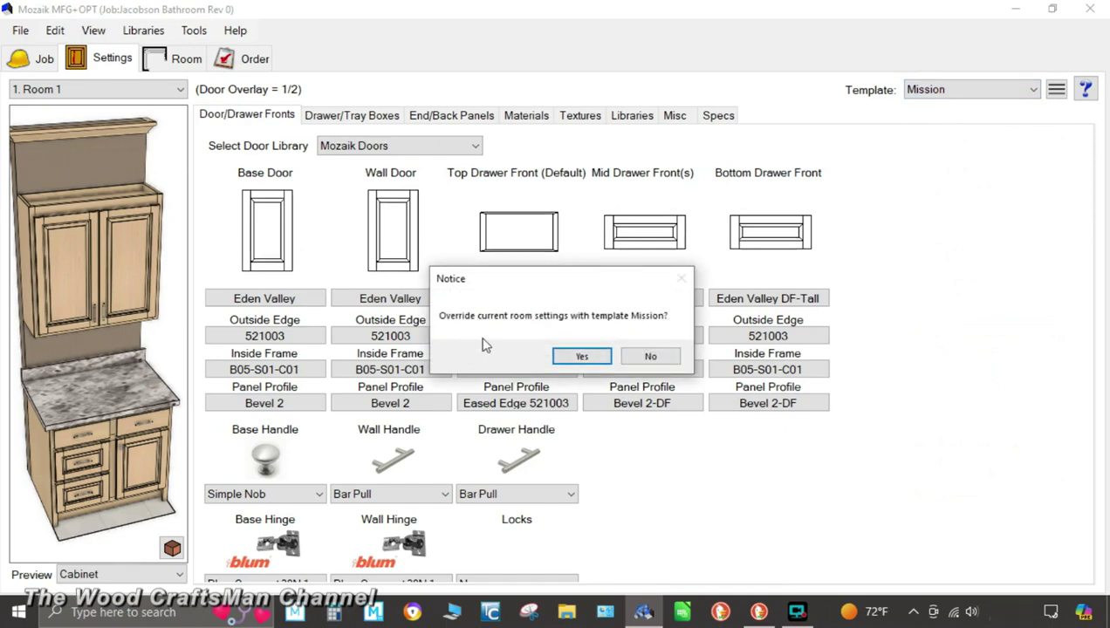
click(580, 357)
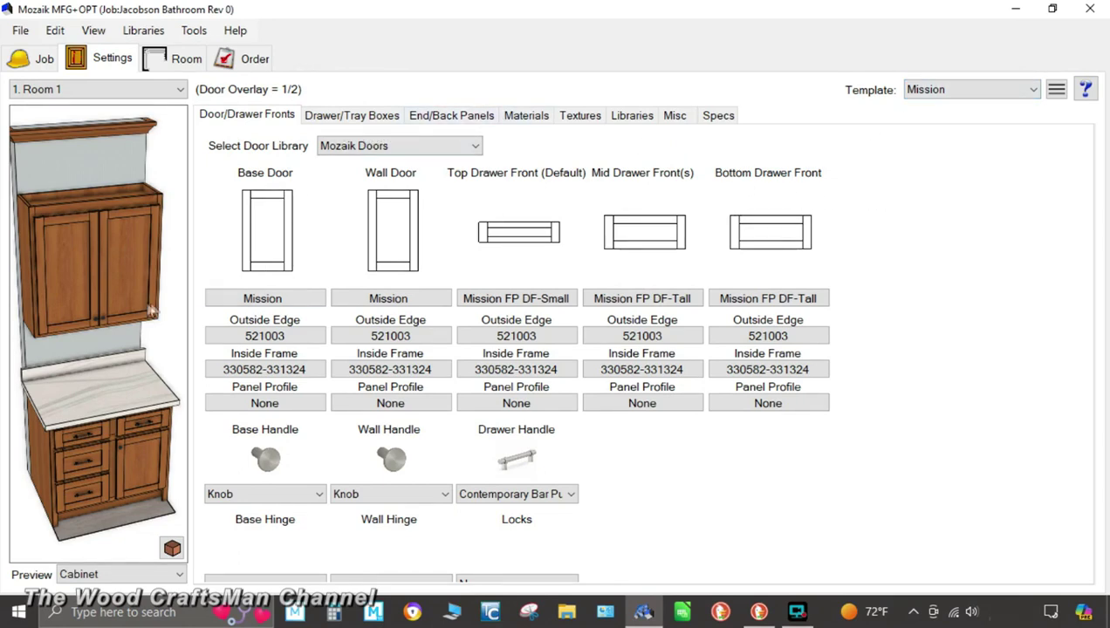
- Review Room 1's settings for drawer and tray boxes, end and back panels, materials and textures
click(366, 123)
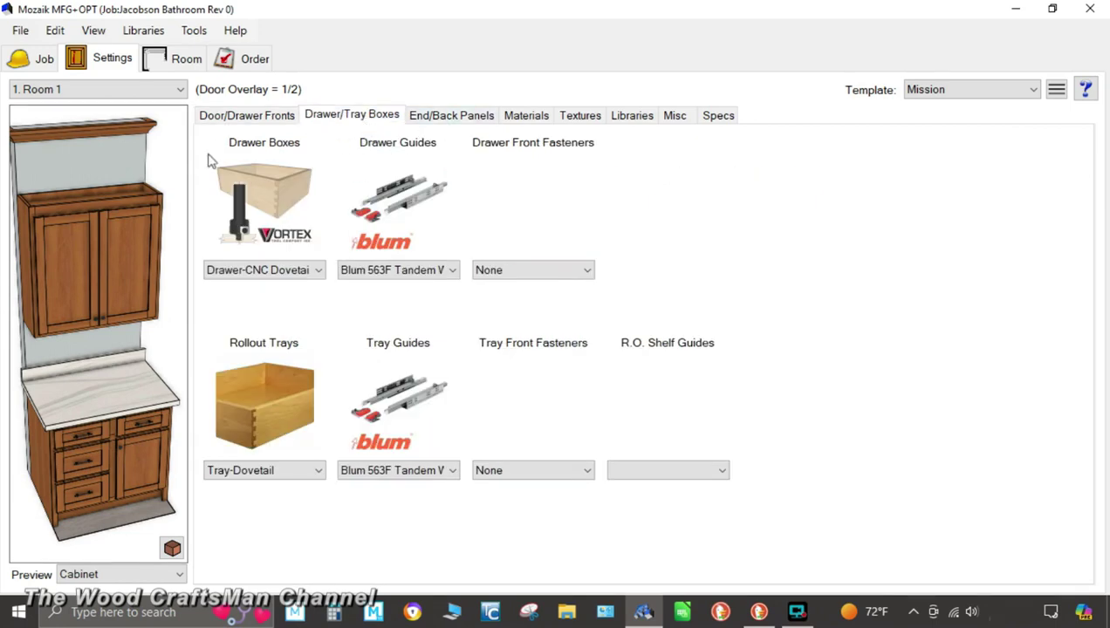
click(446, 117)
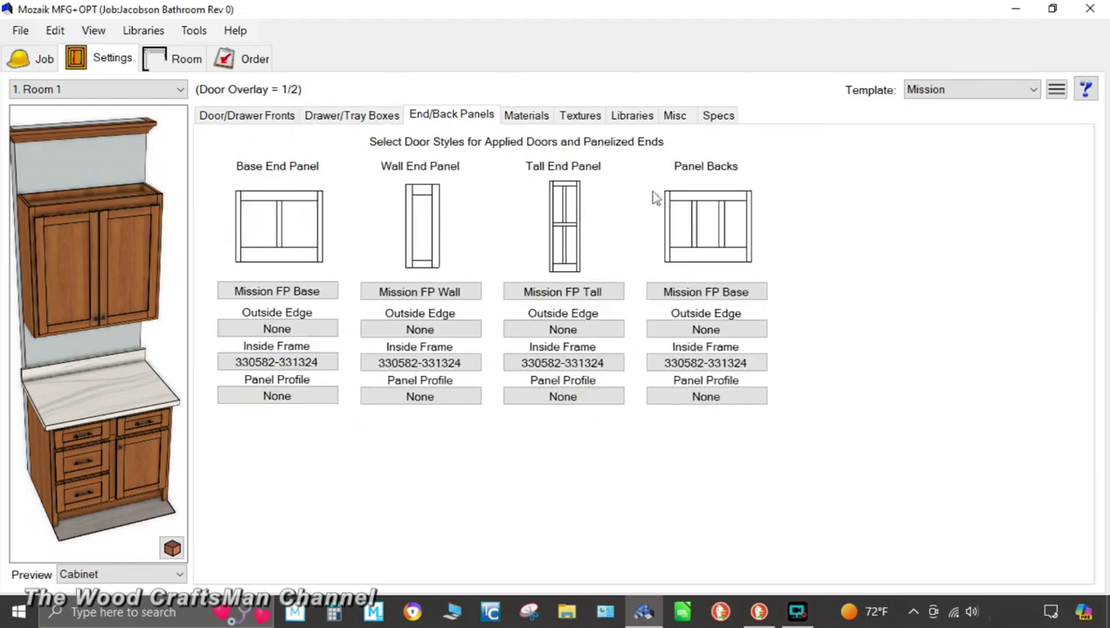
click(530, 117)
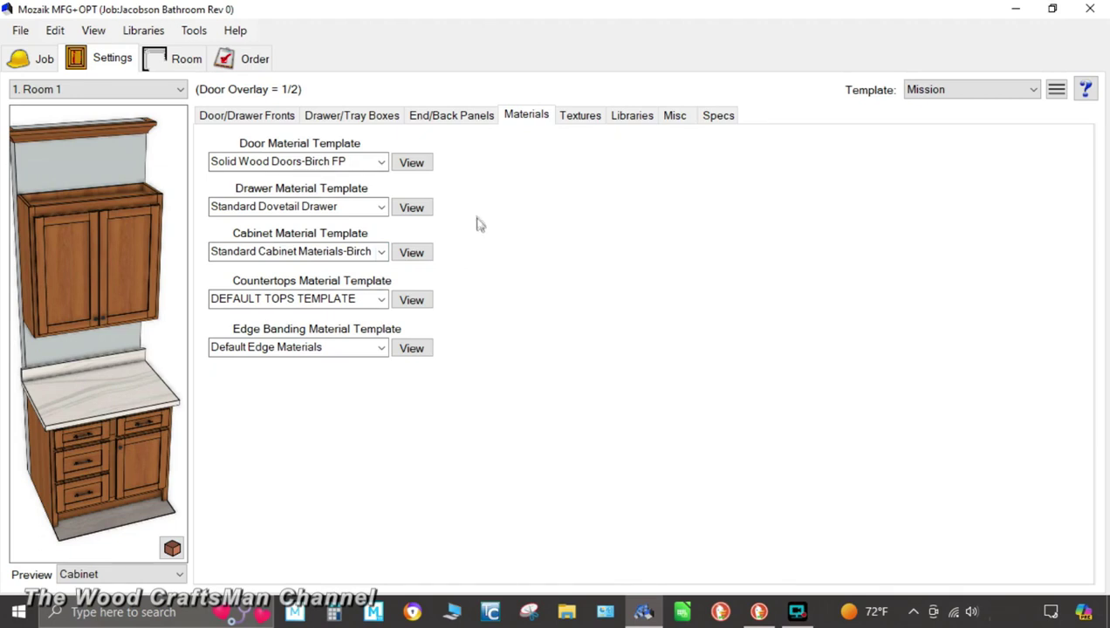
click(577, 118)
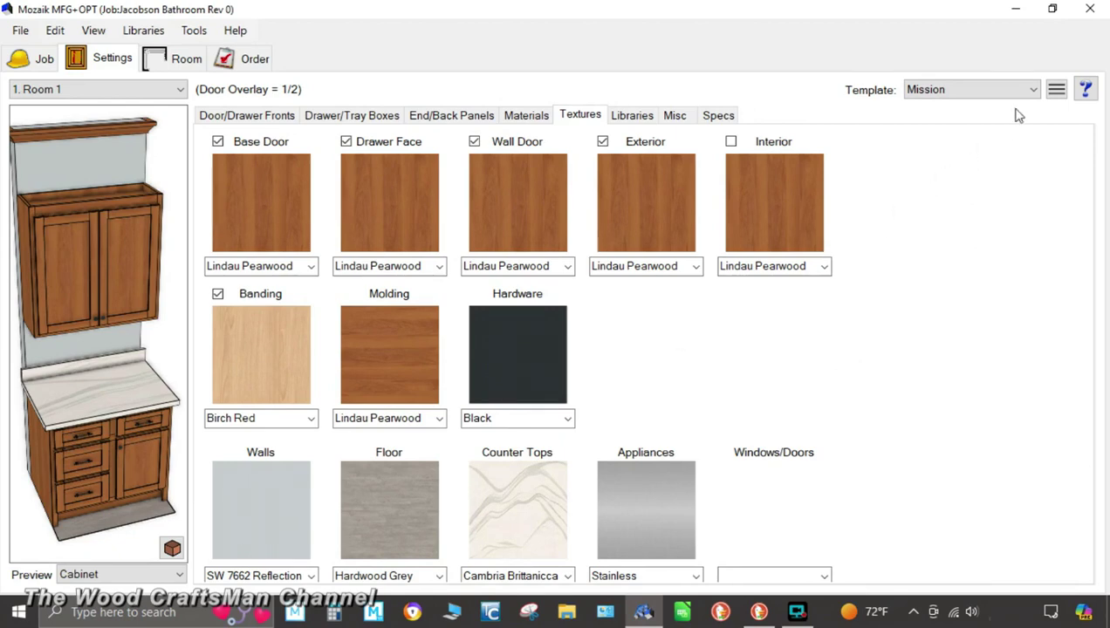
- Overwrite the Face Frame Cabinets V8 library's job parameters with the construction method "Custom Overlay dado assembly 1-21-24"
click(635, 120)
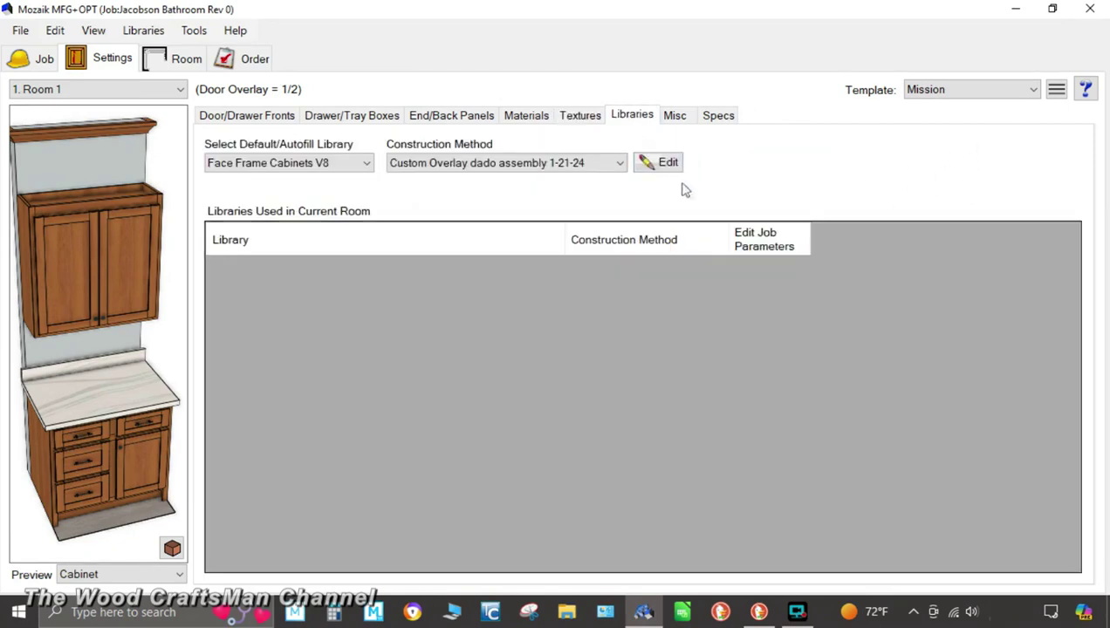
click(616, 166)
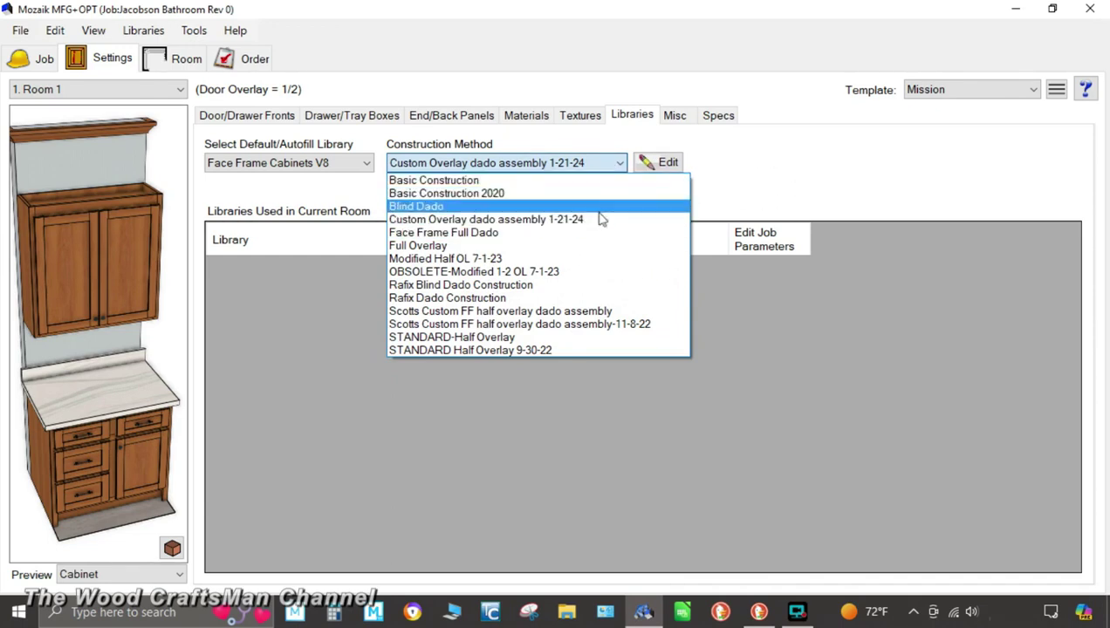
click(591, 220)
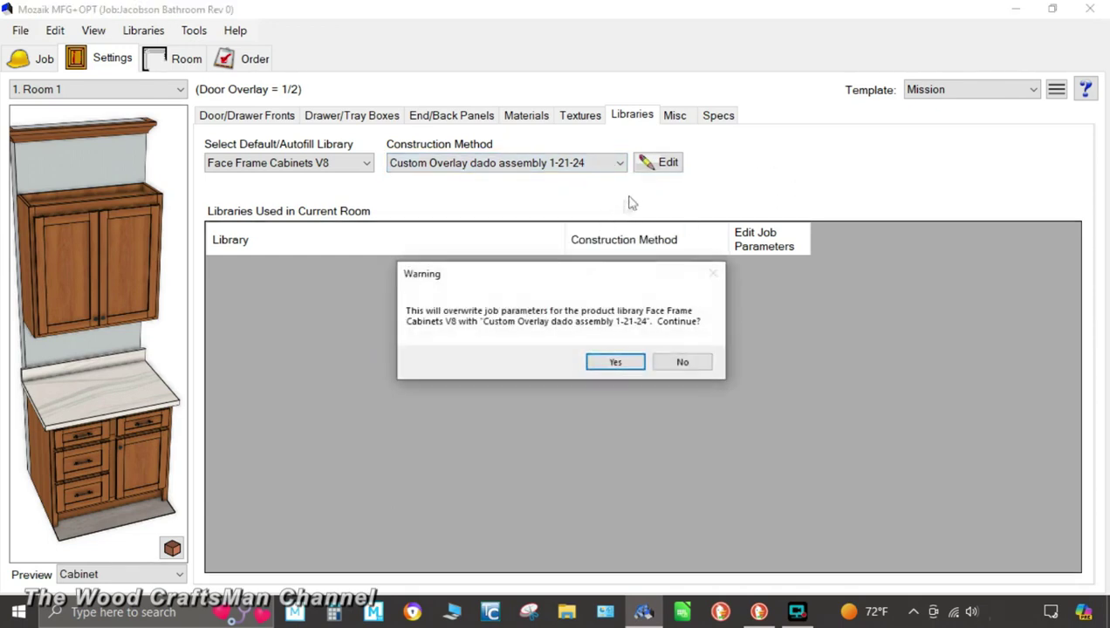
click(615, 365)
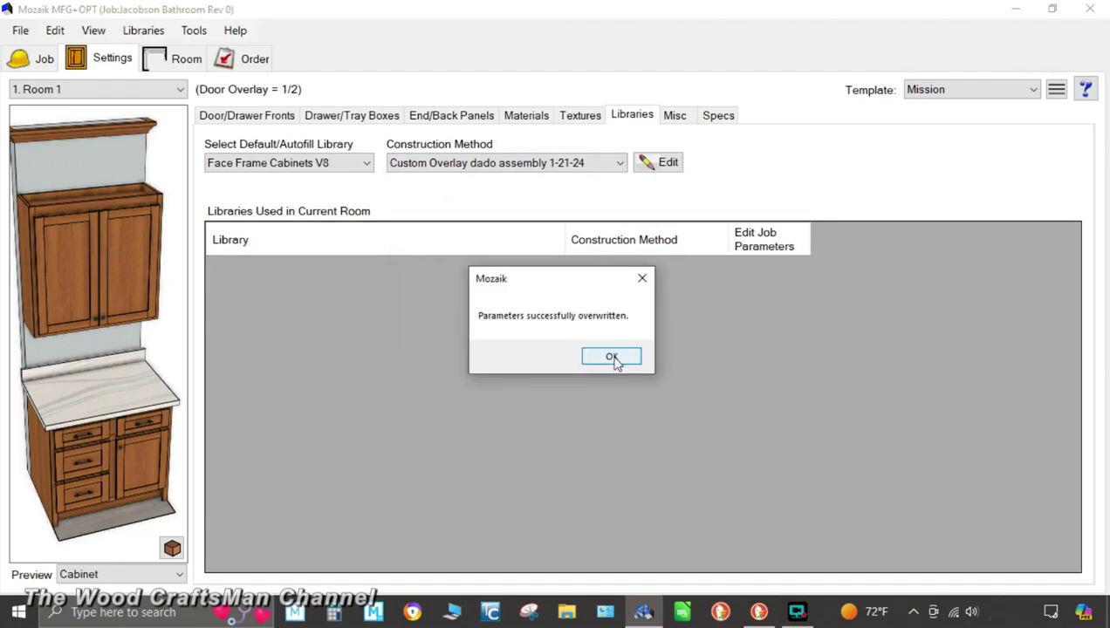
click(615, 357)
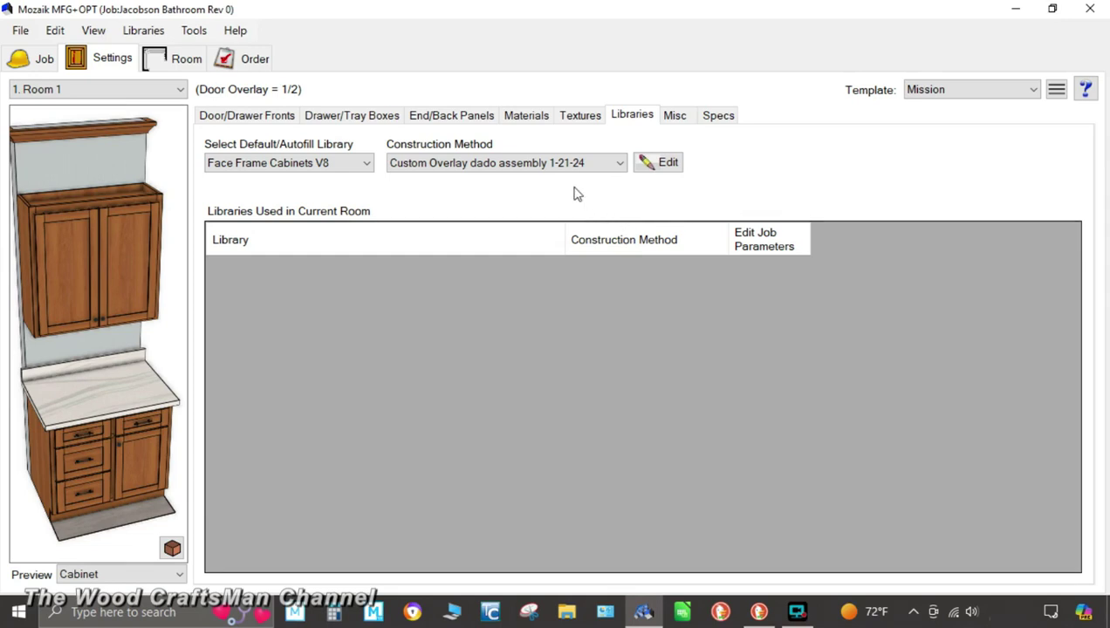
- Review Room 1's miscellaneous hardware, appliance and fixture specifications, and door and drawer front settings
click(677, 116)
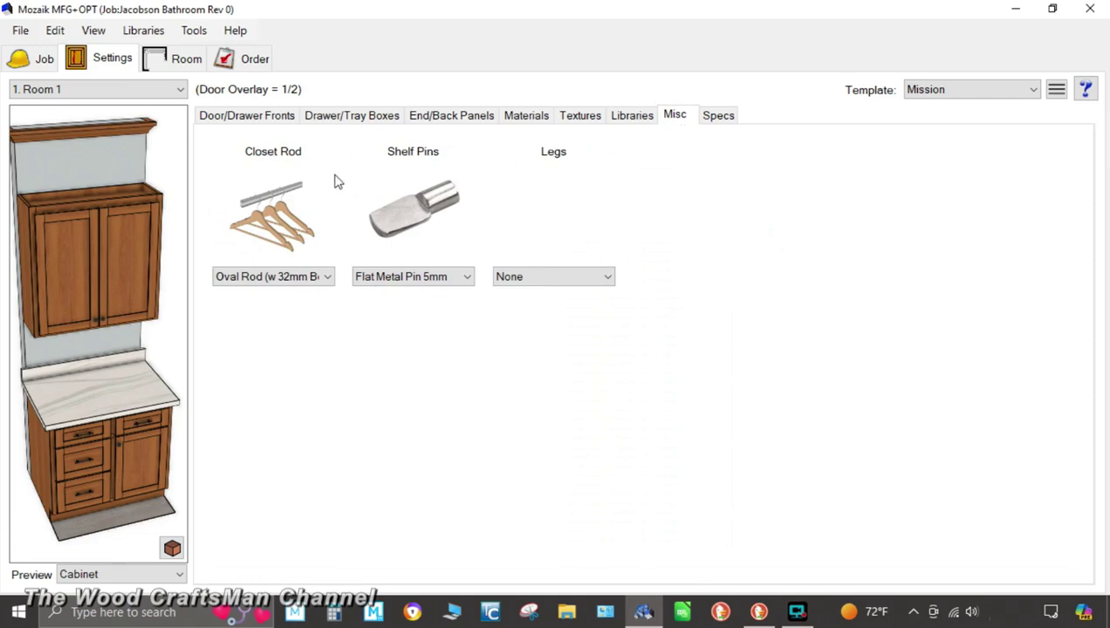
click(724, 119)
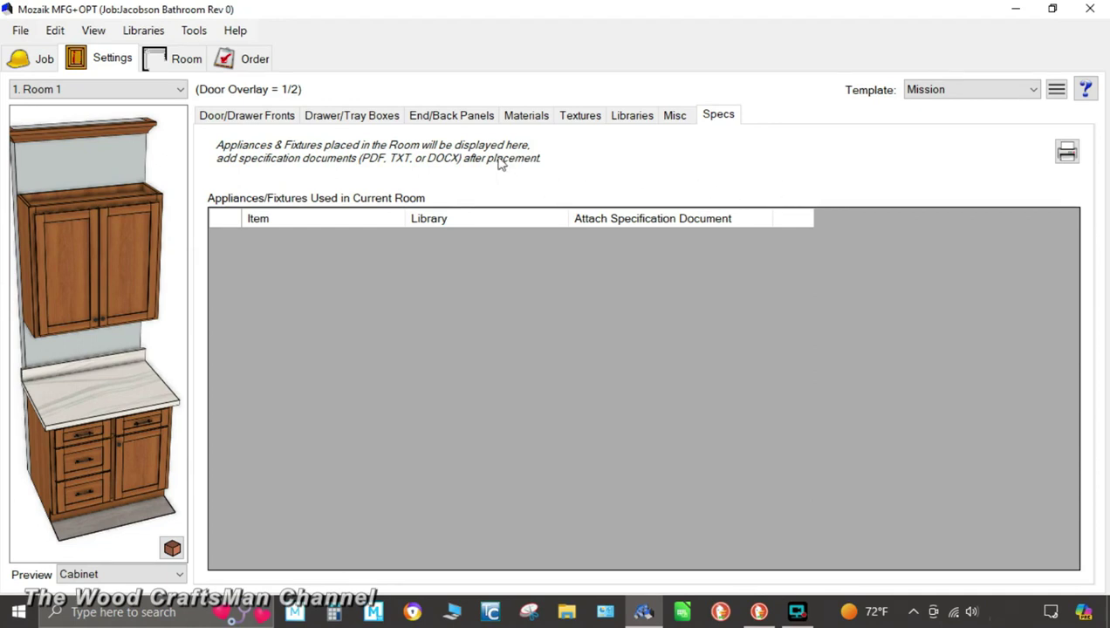
click(240, 118)
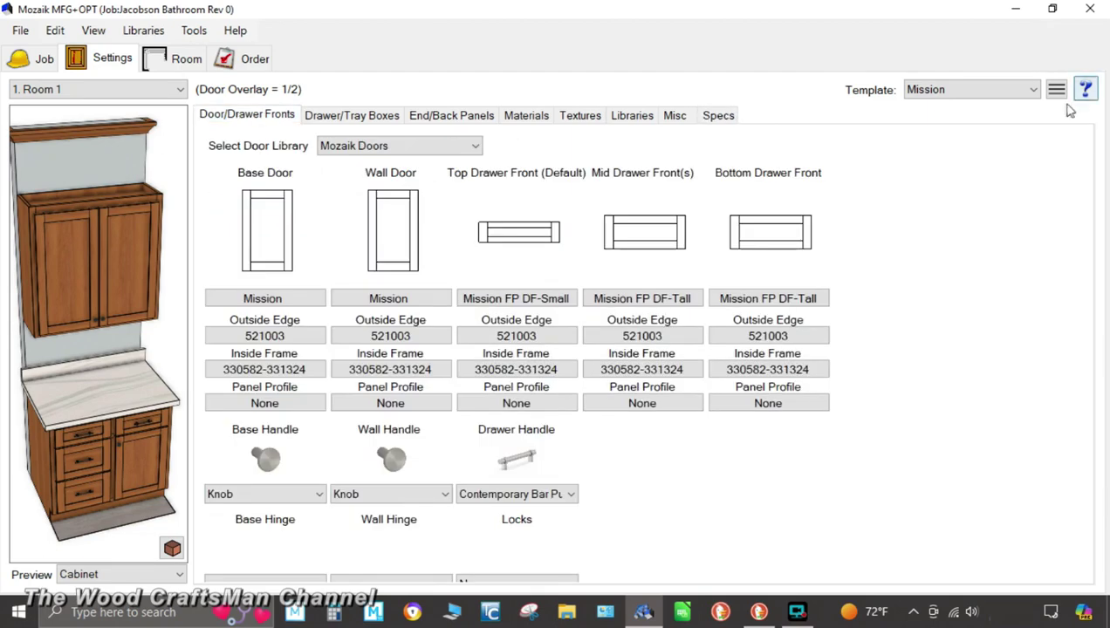
- Apply the Eden Valley template to Room 1, overriding its current settings
click(1010, 96)
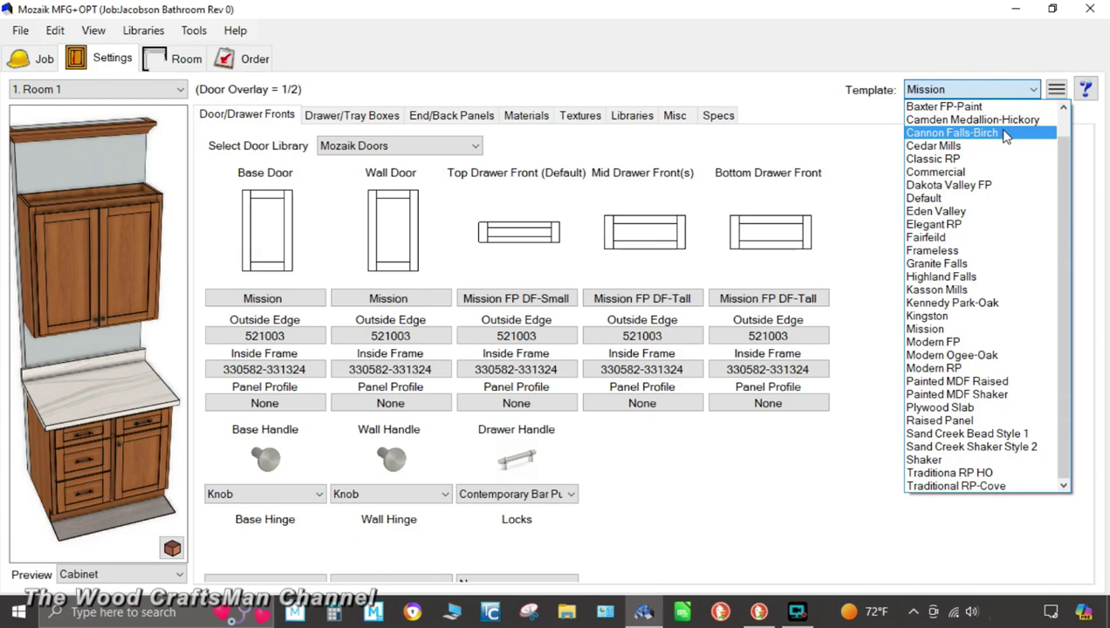
click(987, 218)
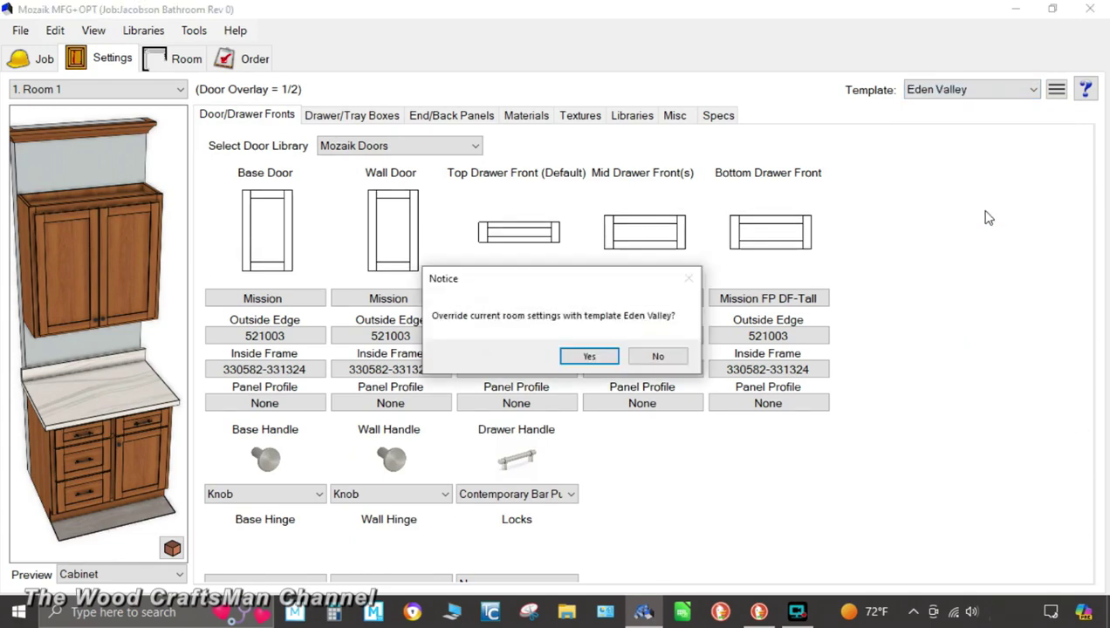
click(581, 360)
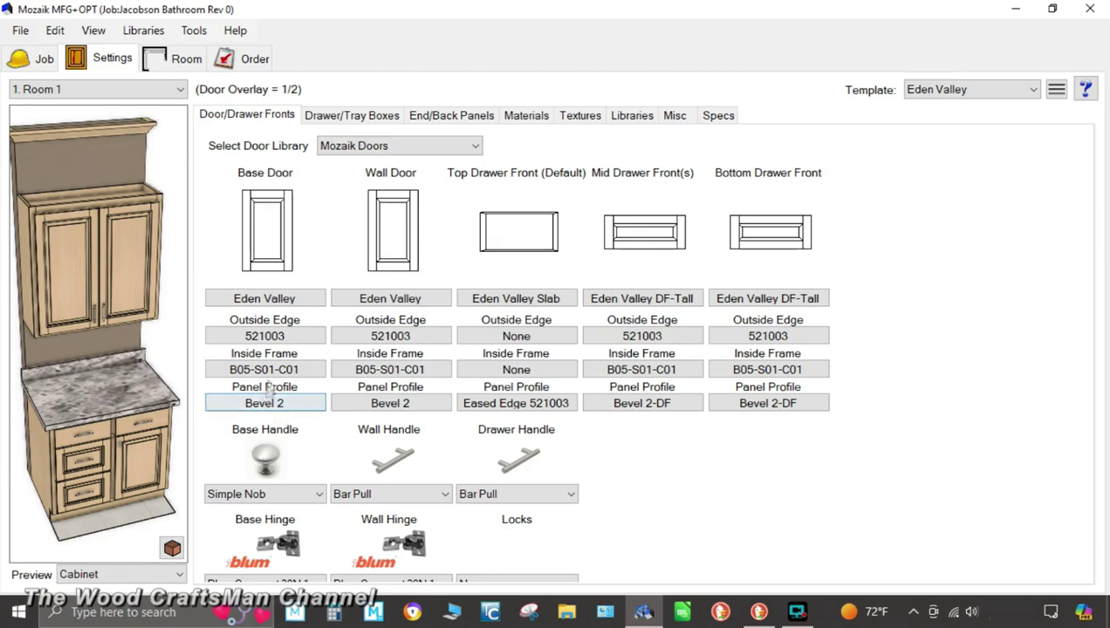
- Choose Eden Valley as the base door style and accept its overridden profiles: 521003 outside edge, B05-S01-C01 inside frame and Bevel 2 panel
click(278, 244)
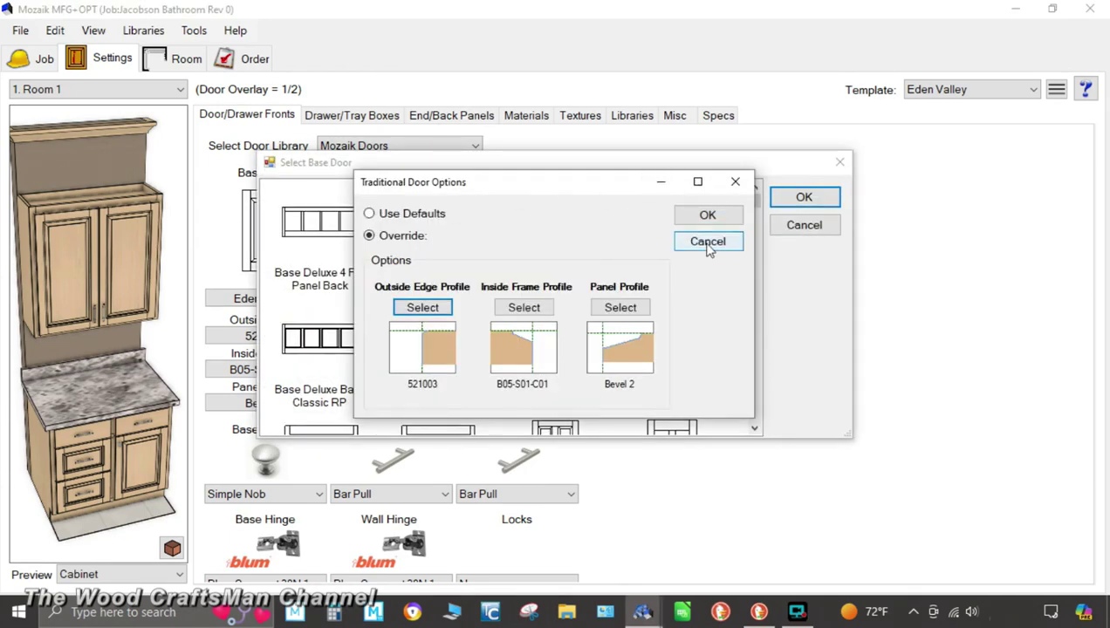
click(708, 244)
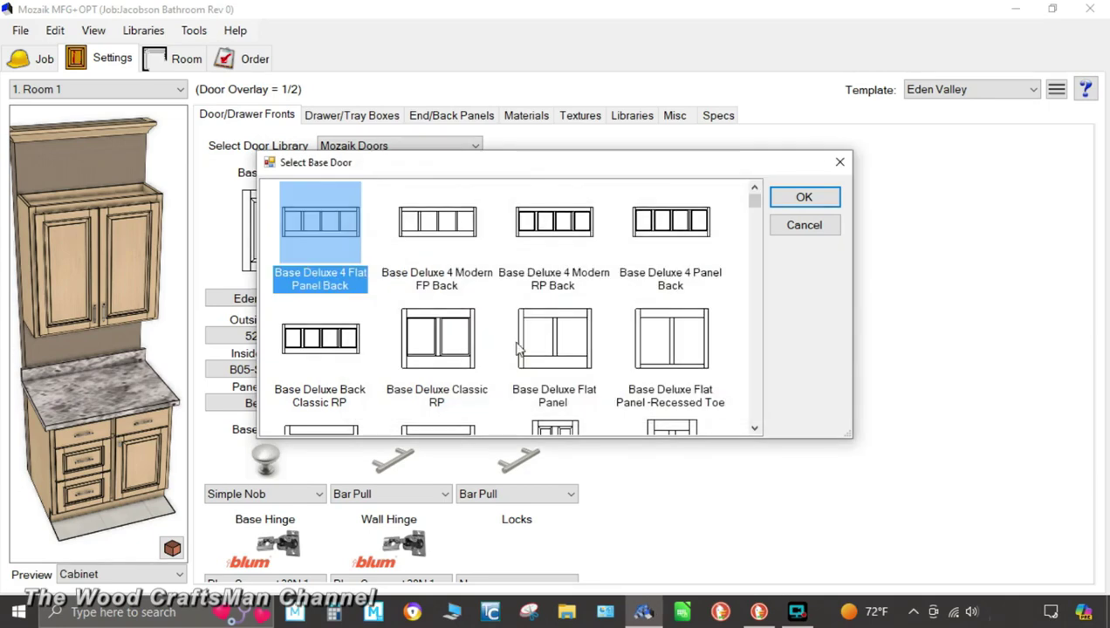
scroll(518, 349, down, 5)
scroll(518, 349, down, 15)
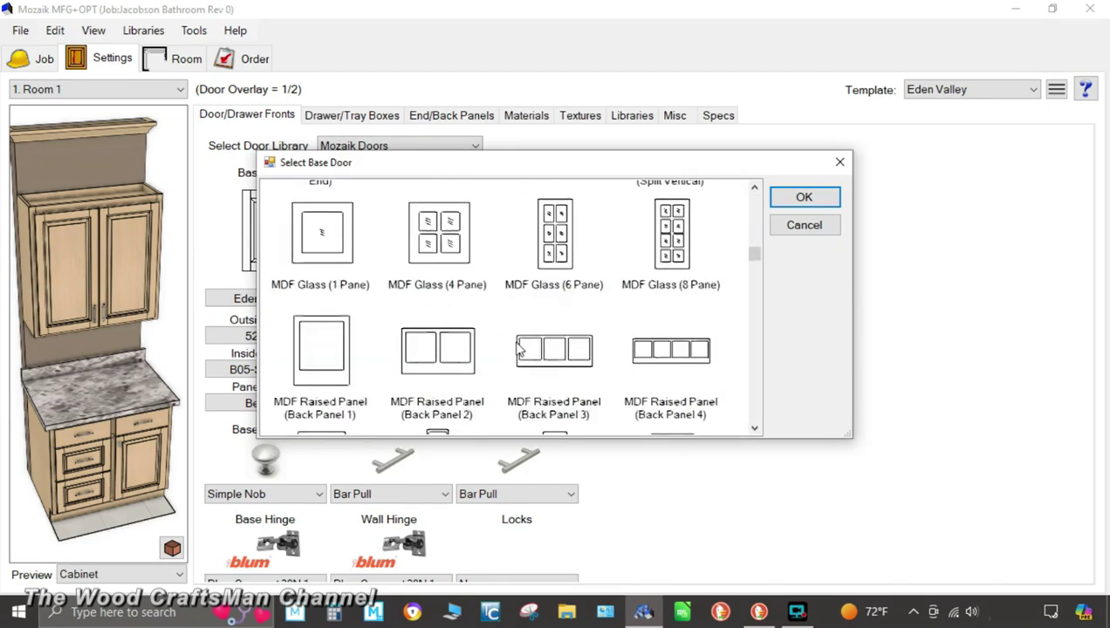
scroll(518, 350, down, 10)
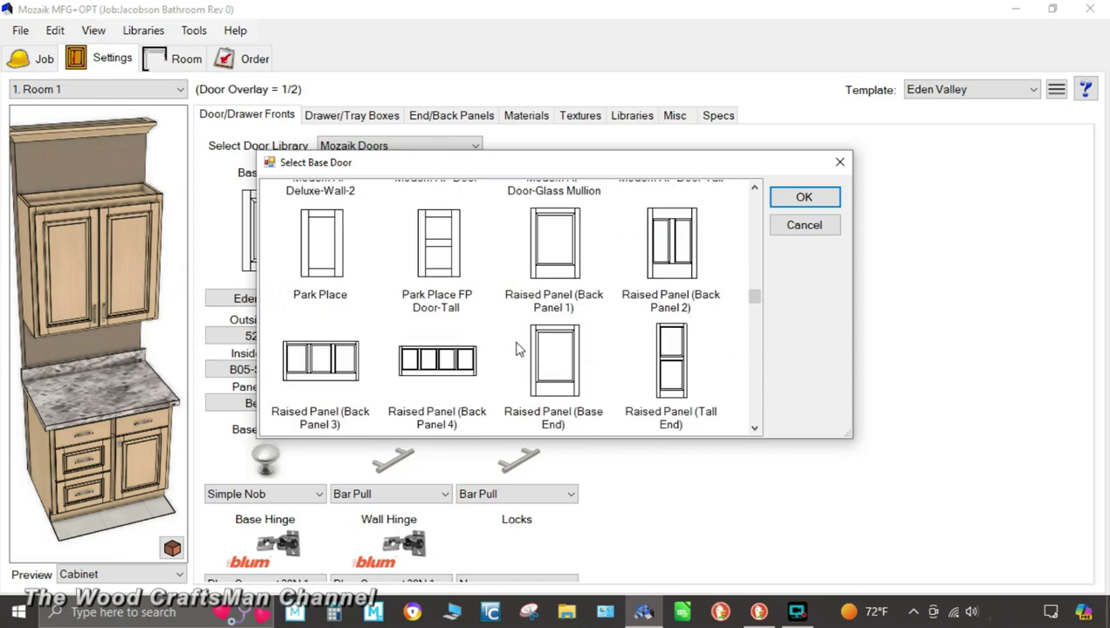
scroll(519, 349, up, 2)
scroll(519, 349, down, 5)
scroll(518, 350, down, 4)
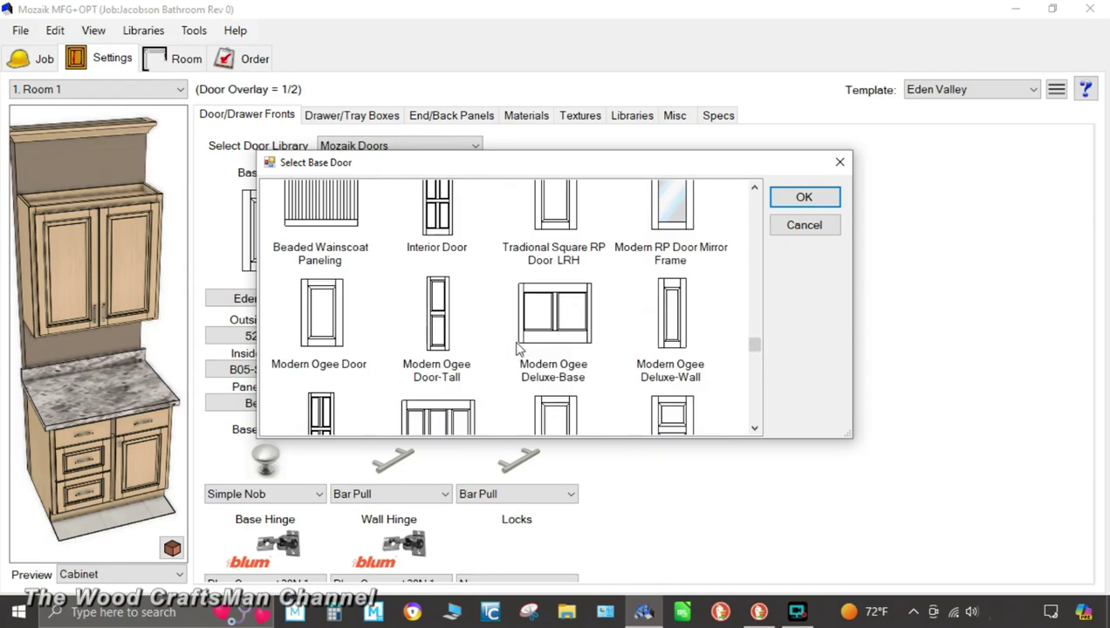
scroll(518, 349, down, 5)
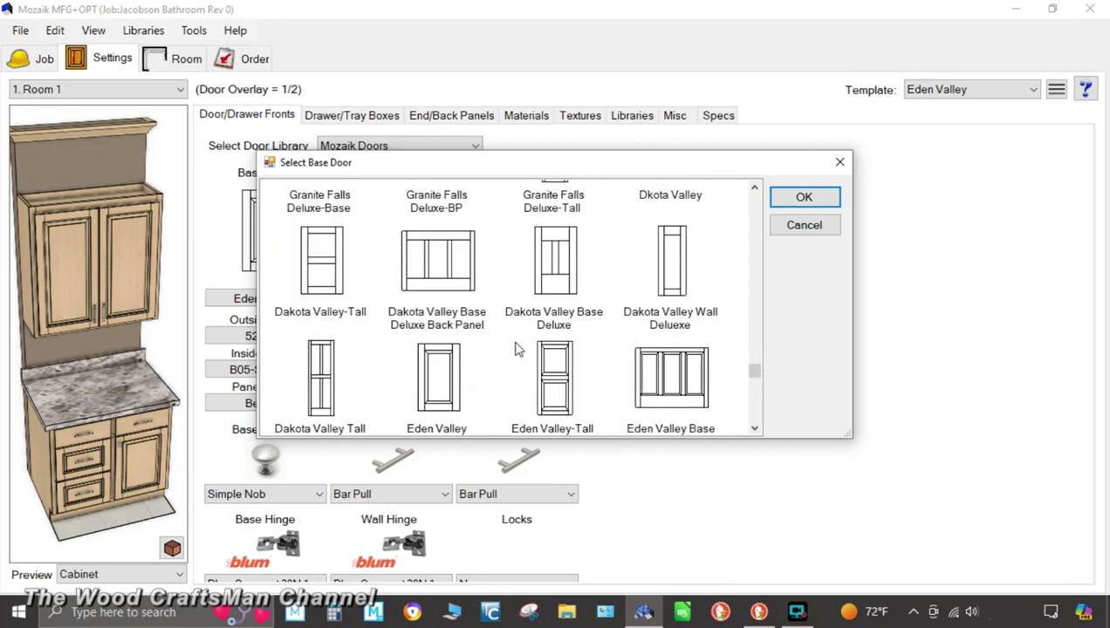
scroll(519, 349, down, 3)
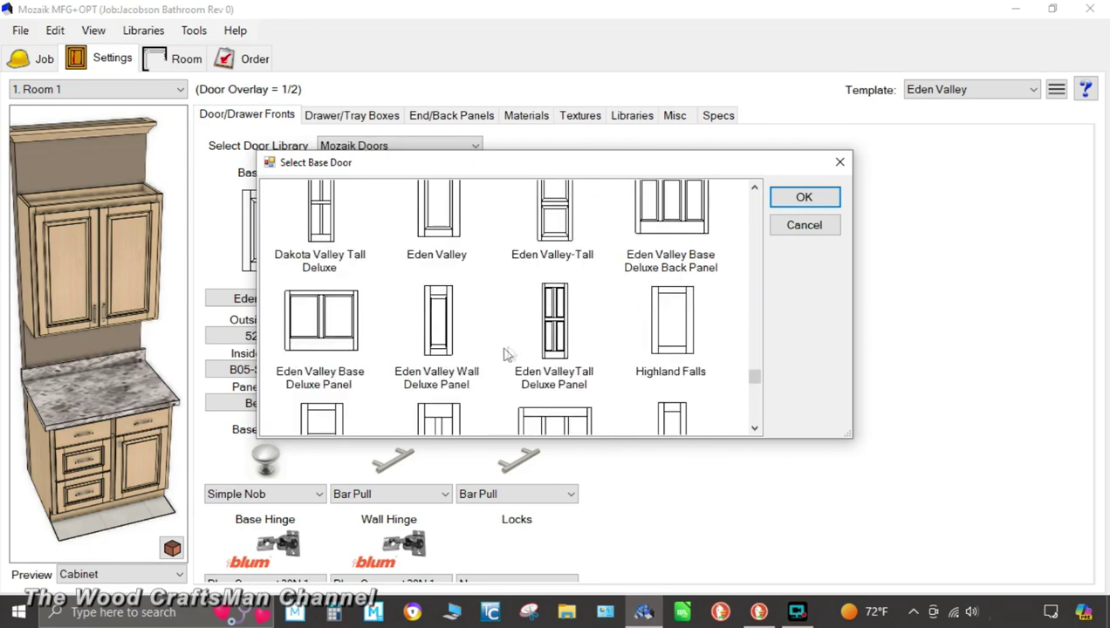
click(423, 230)
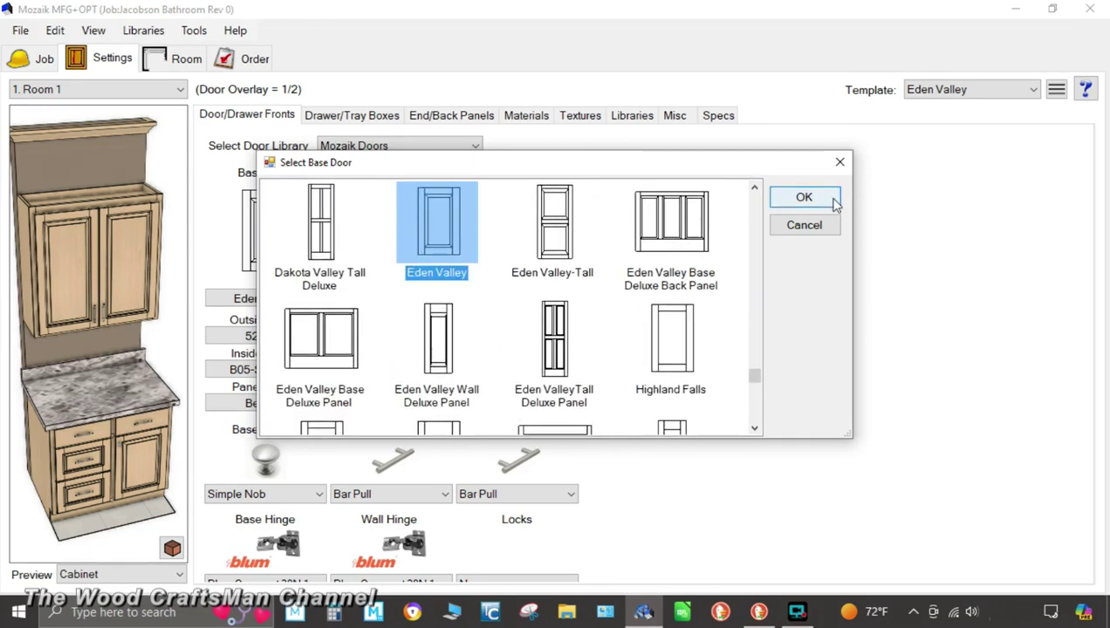
click(828, 201)
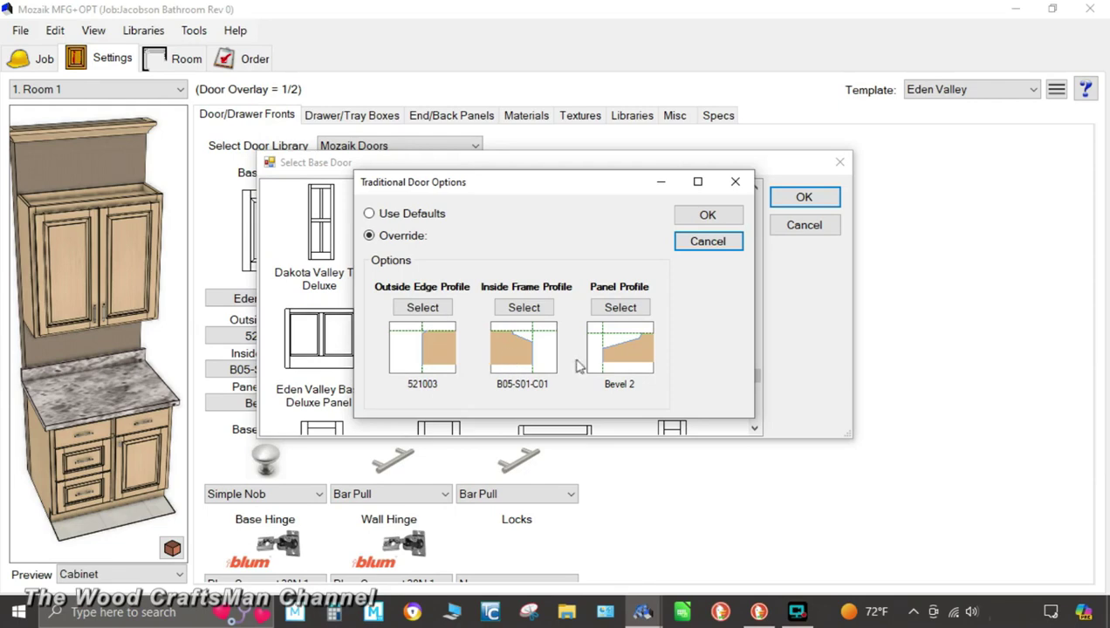
click(717, 215)
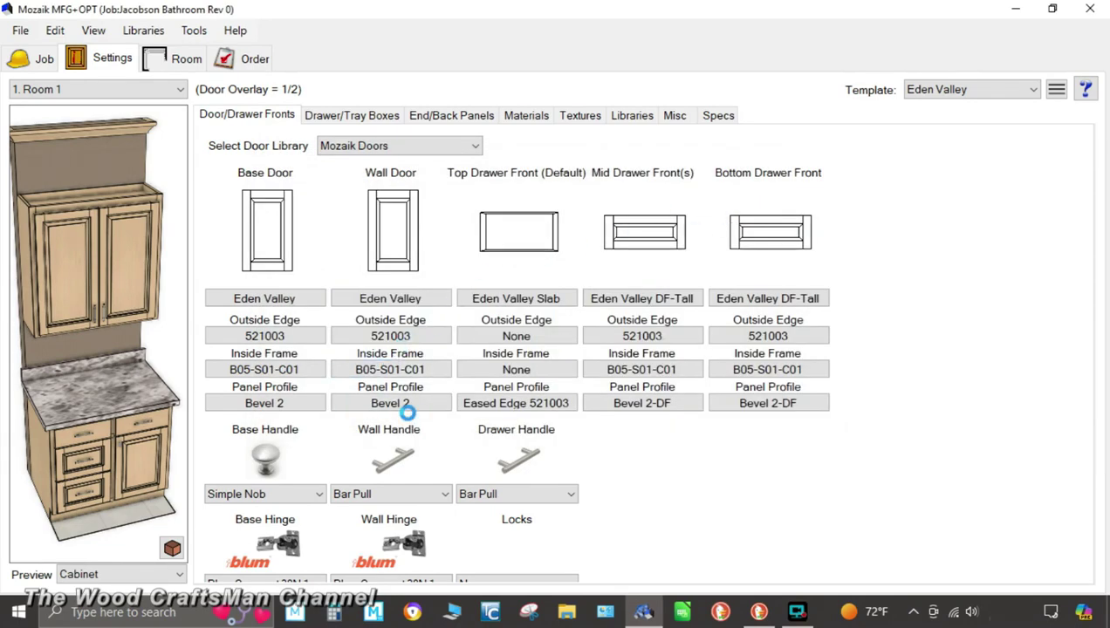
click(265, 461)
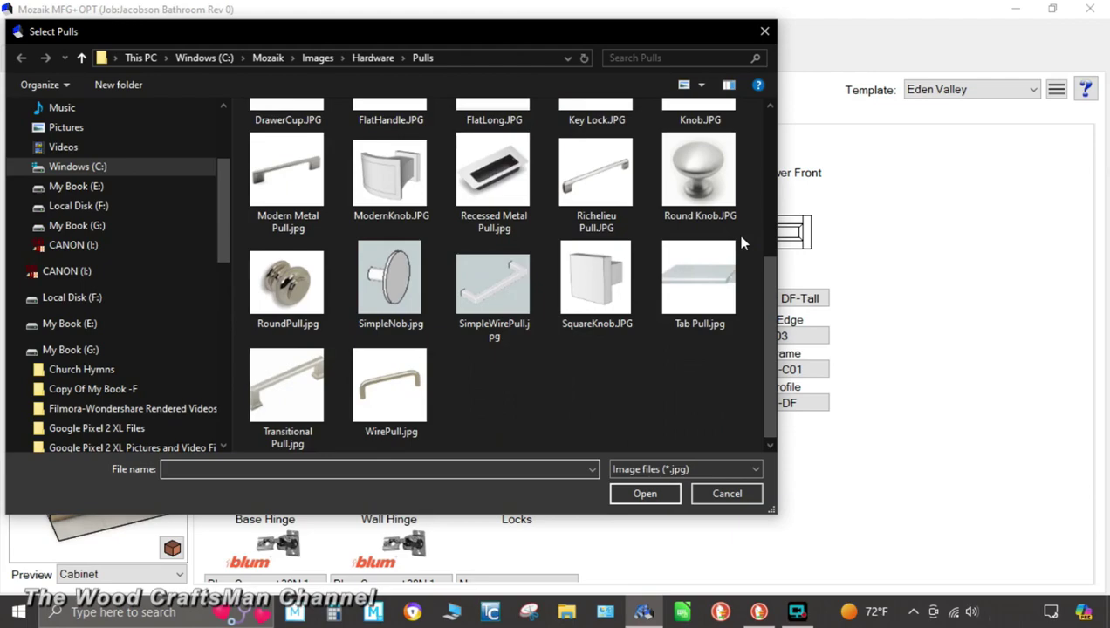
scroll(735, 229, up, 3)
scroll(737, 234, down, 3)
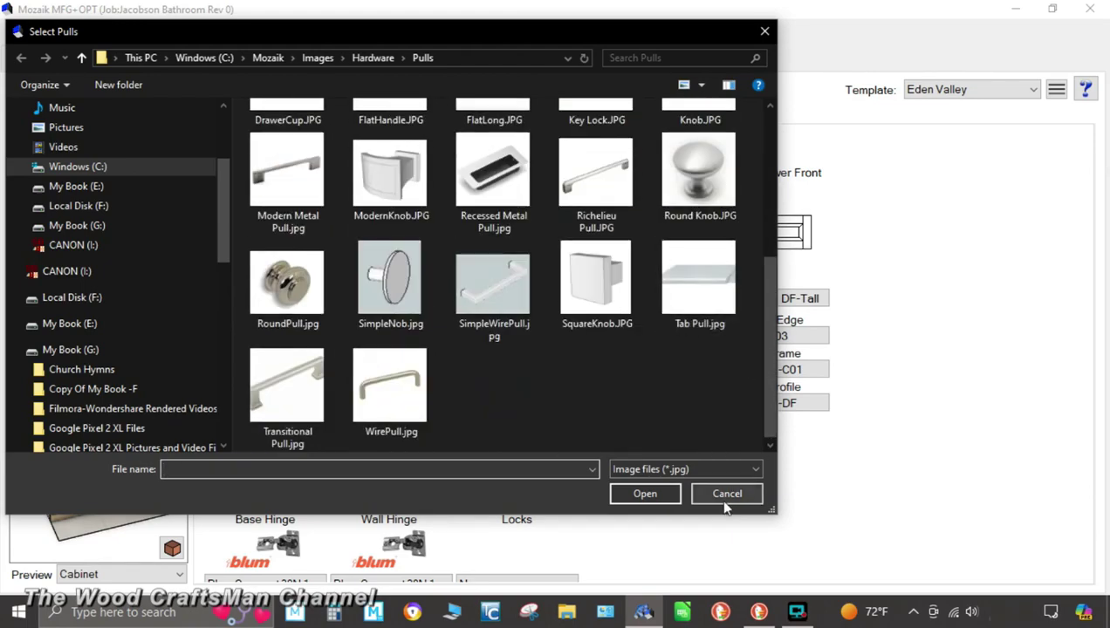
click(727, 494)
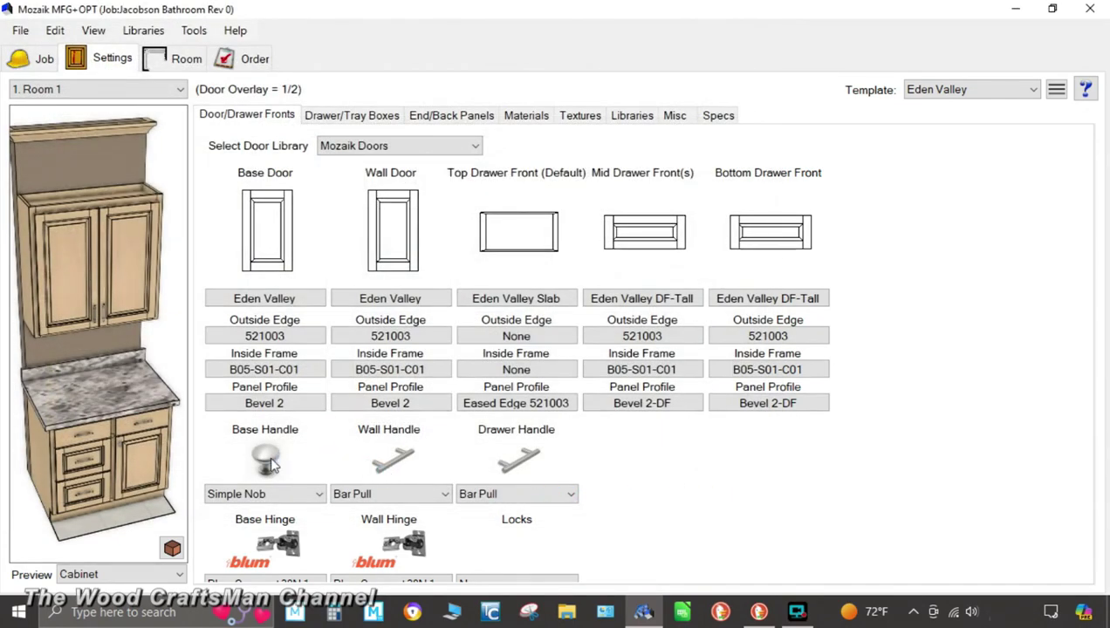
- Set the base handle to Bar Pull
click(264, 463)
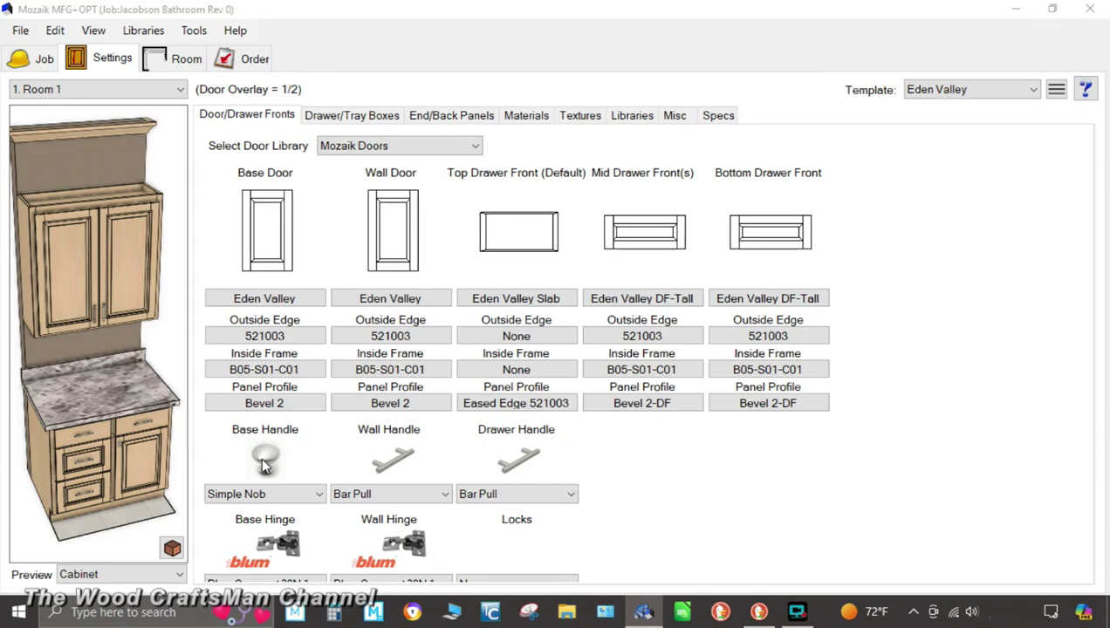
click(493, 157)
click(638, 493)
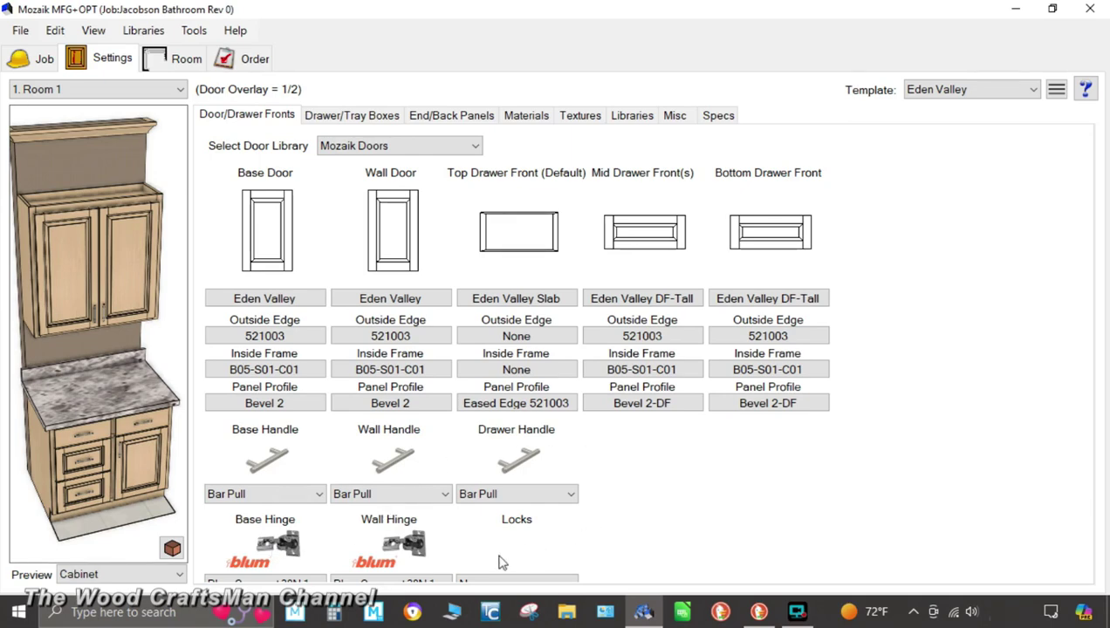
- Review Room 1's drawer and rollout tray box options and the door styles for its end and back panels
click(348, 122)
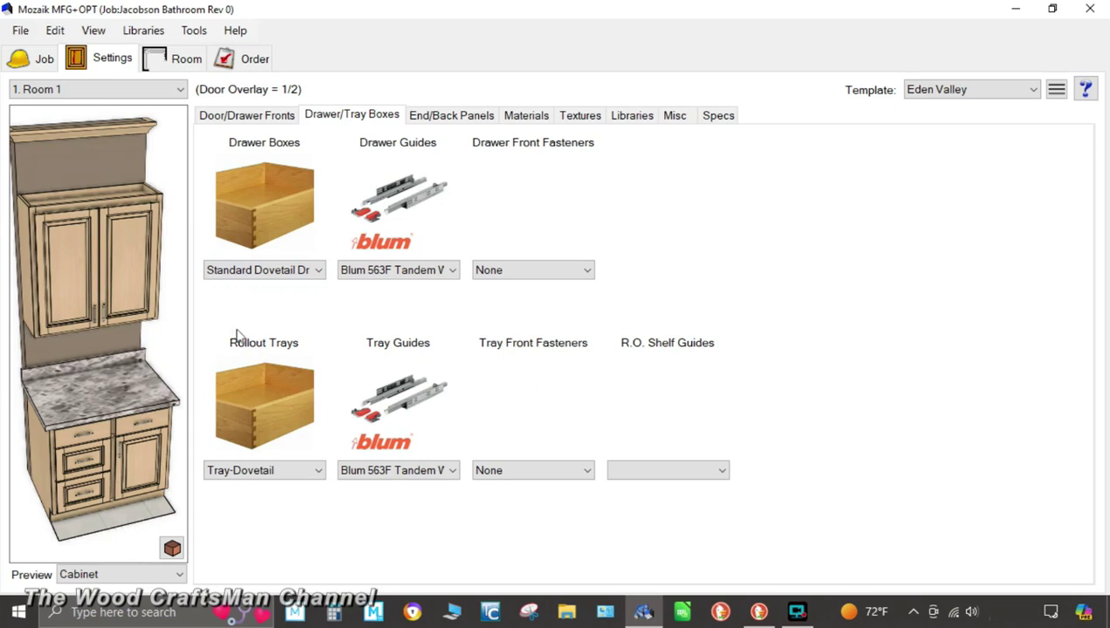
click(295, 267)
click(460, 117)
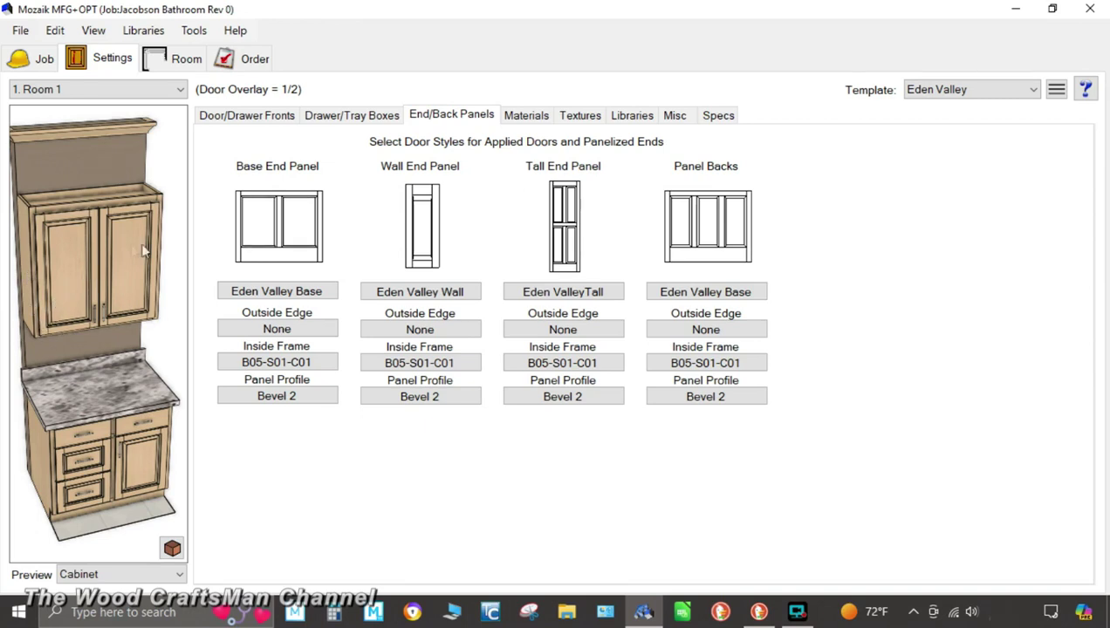
drag(68, 326, 92, 317)
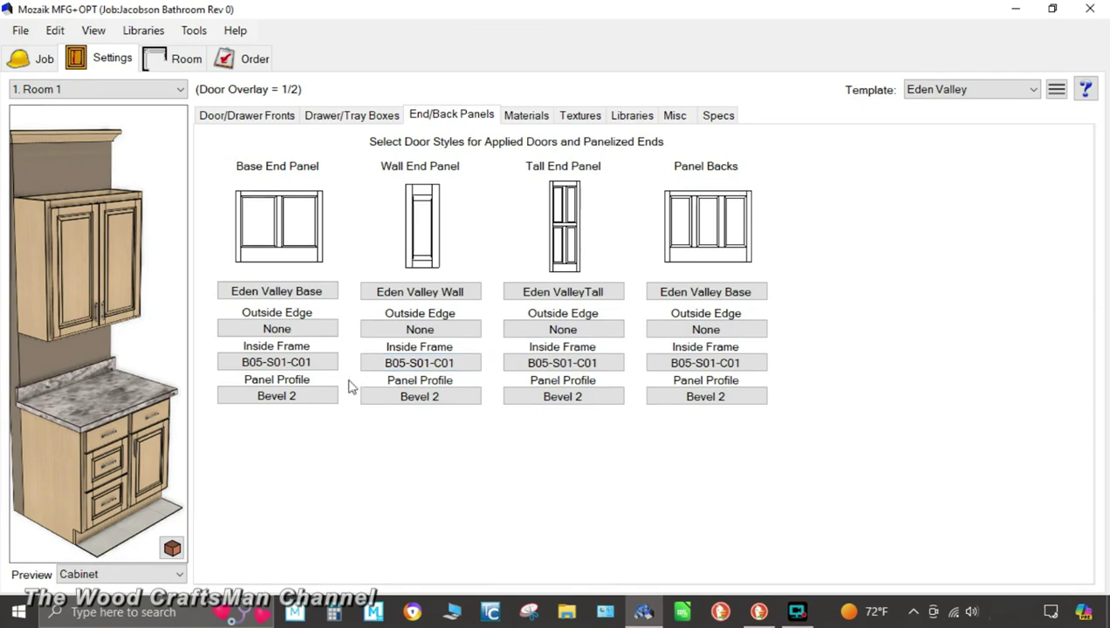
- Inspect the part materials in the door material template and set the cabinet material template to Standard Cabinet Materials-Birch
click(540, 118)
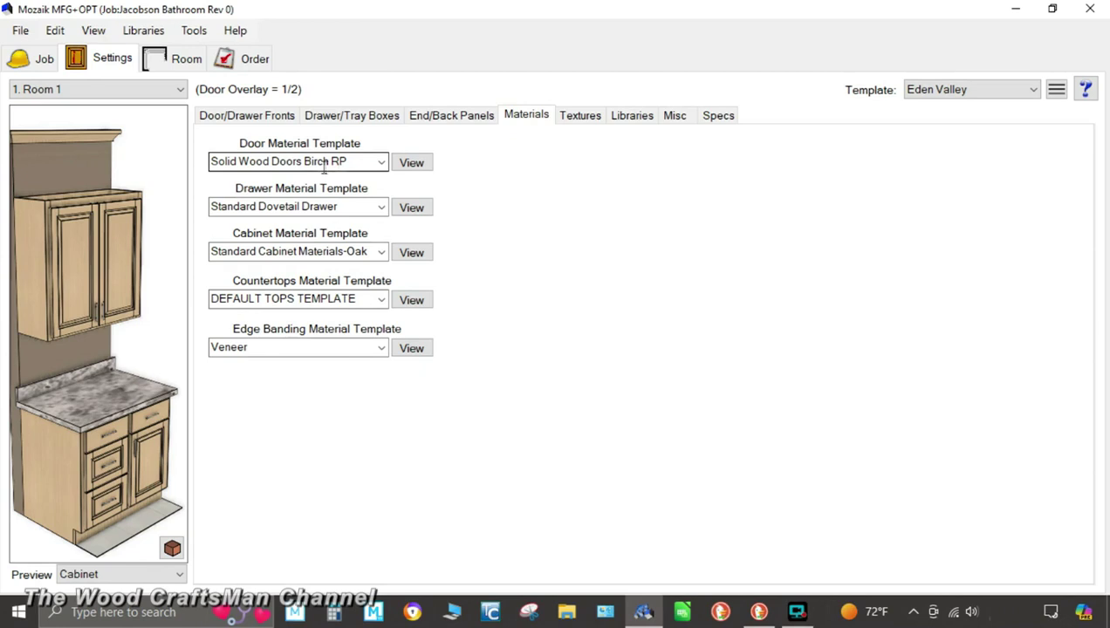
click(412, 164)
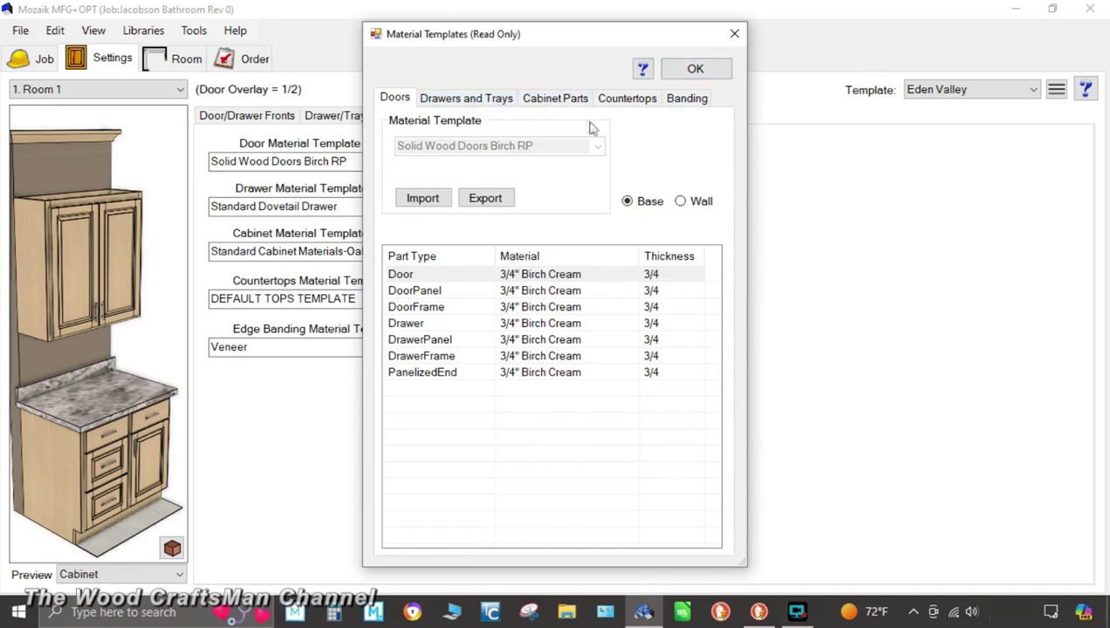
click(696, 69)
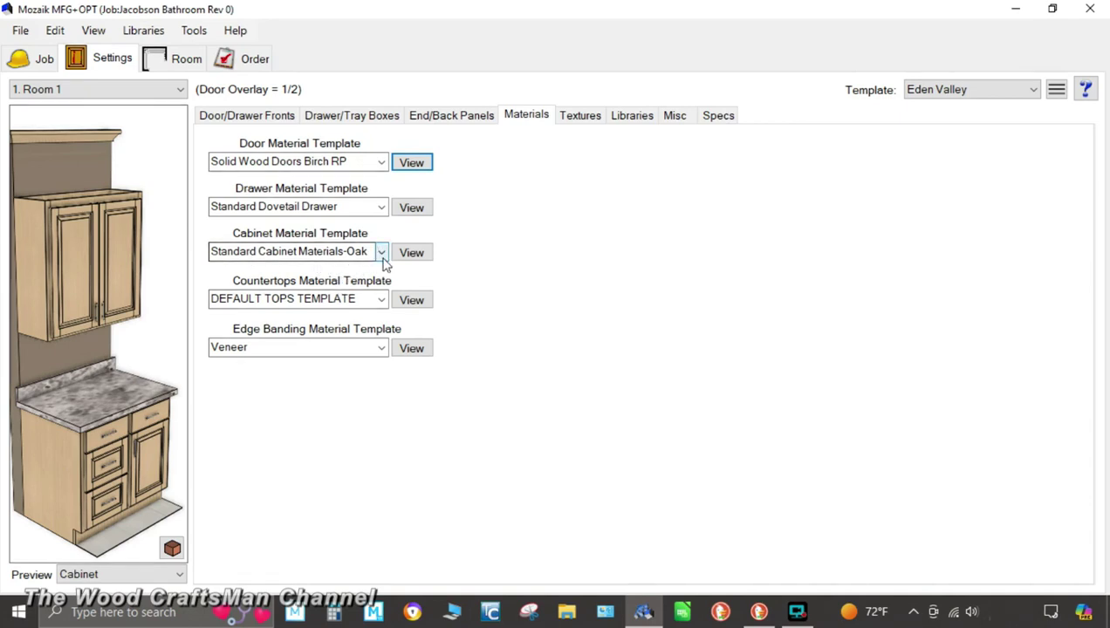
click(383, 260)
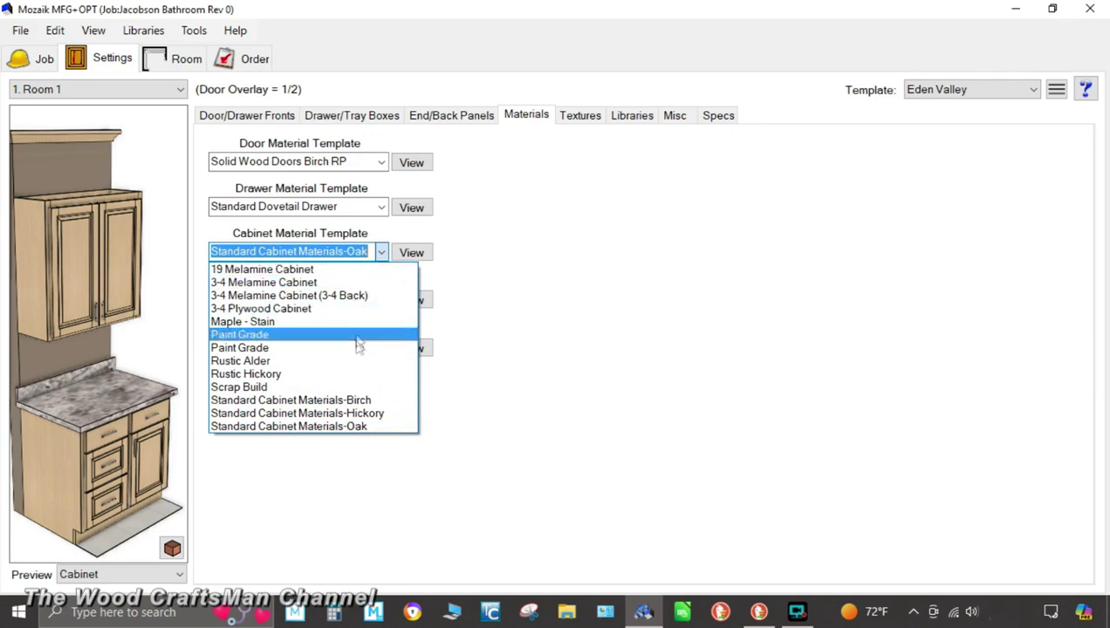
click(358, 403)
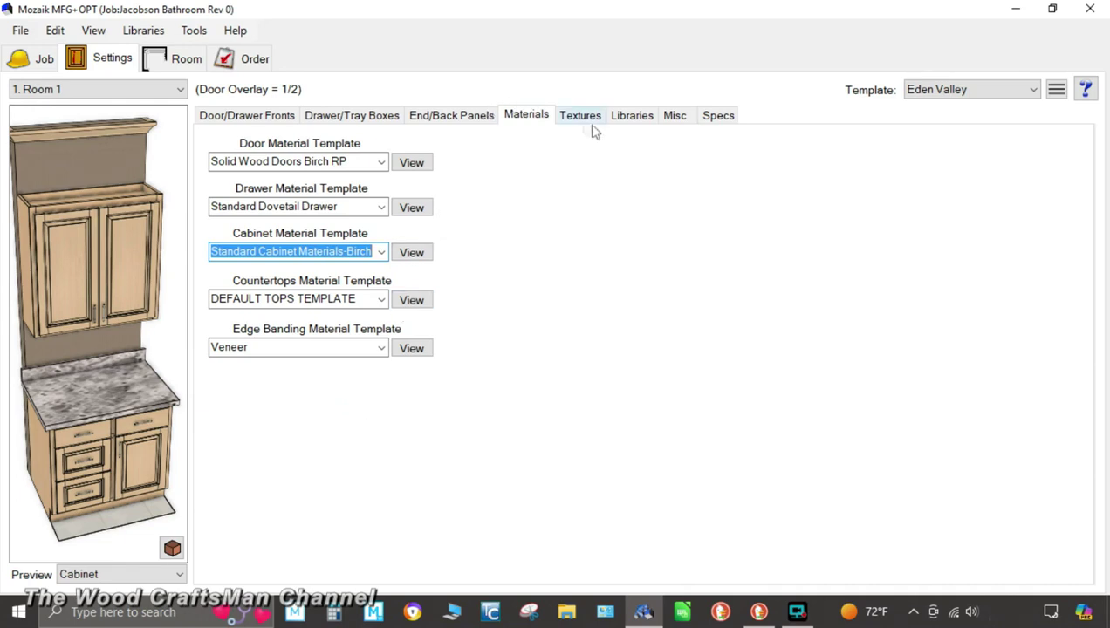
- Set the base door texture, along with the linked drawer face, wall door, exterior and banding textures, to CE Birch- 7 from the Wood textures
click(590, 117)
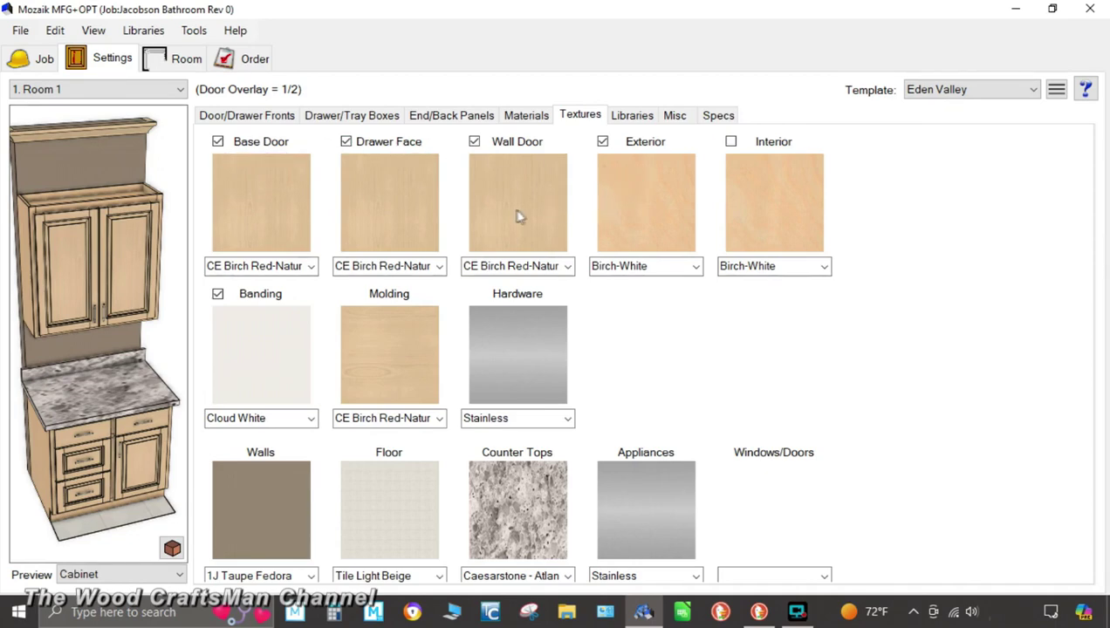
click(252, 193)
scroll(421, 240, down, 8)
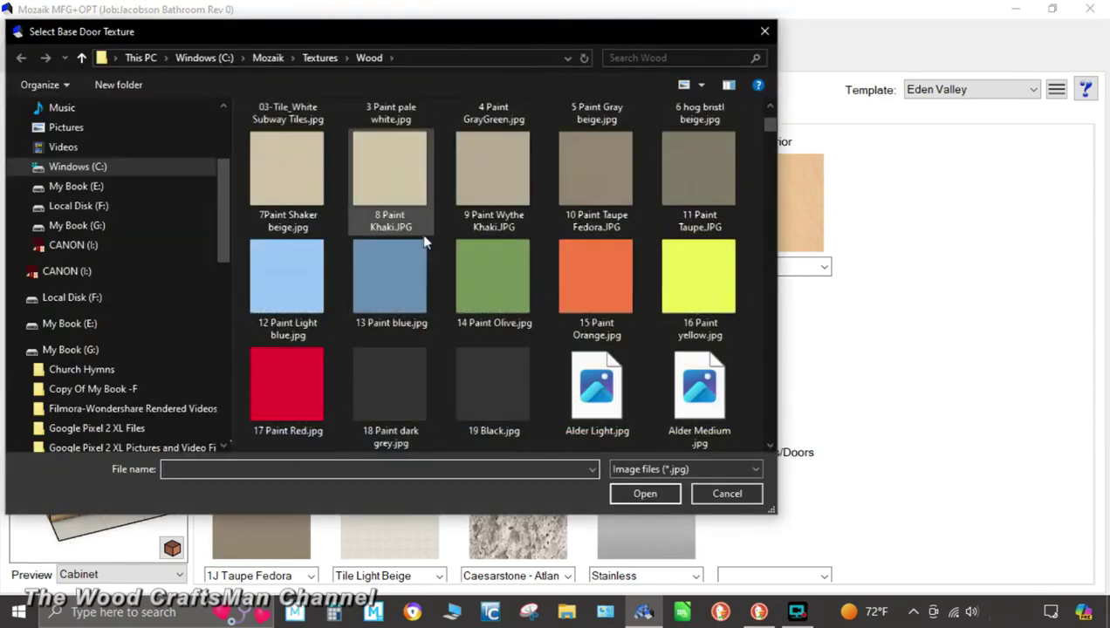
scroll(421, 240, down, 3)
scroll(423, 240, down, 2)
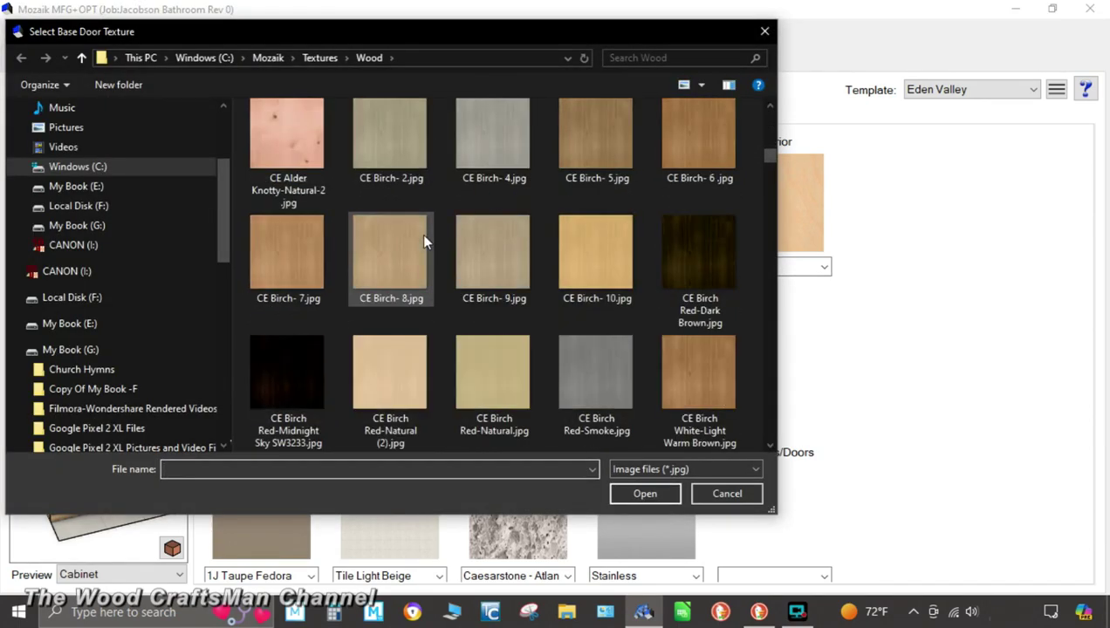
scroll(423, 240, down, 2)
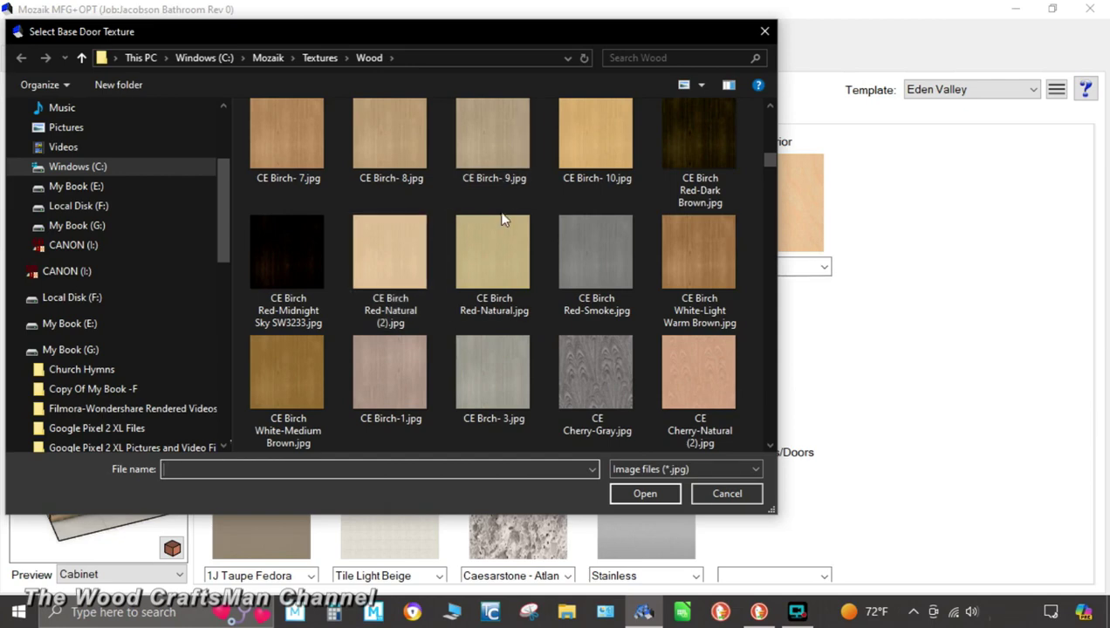
scroll(500, 223, down, 2)
scroll(500, 222, down, 2)
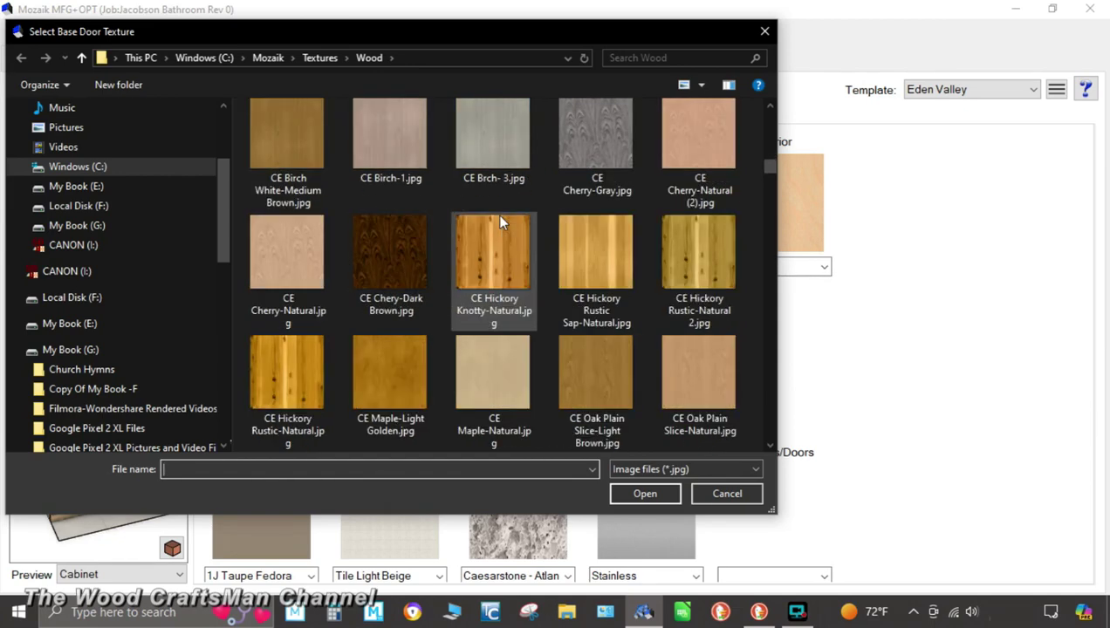
scroll(500, 223, down, 2)
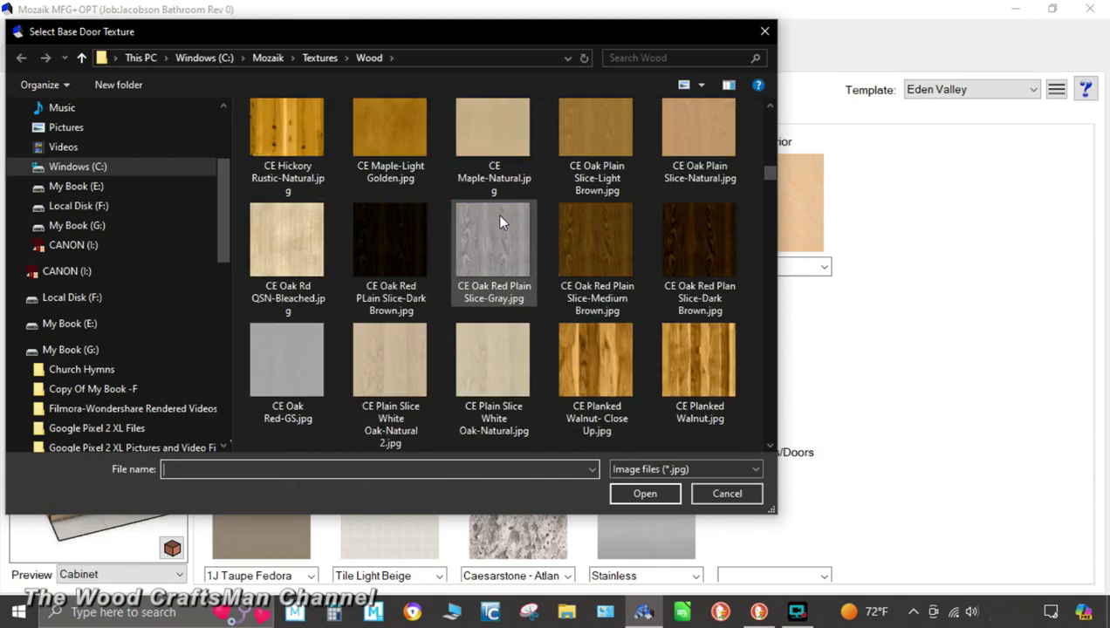
scroll(500, 222, down, 2)
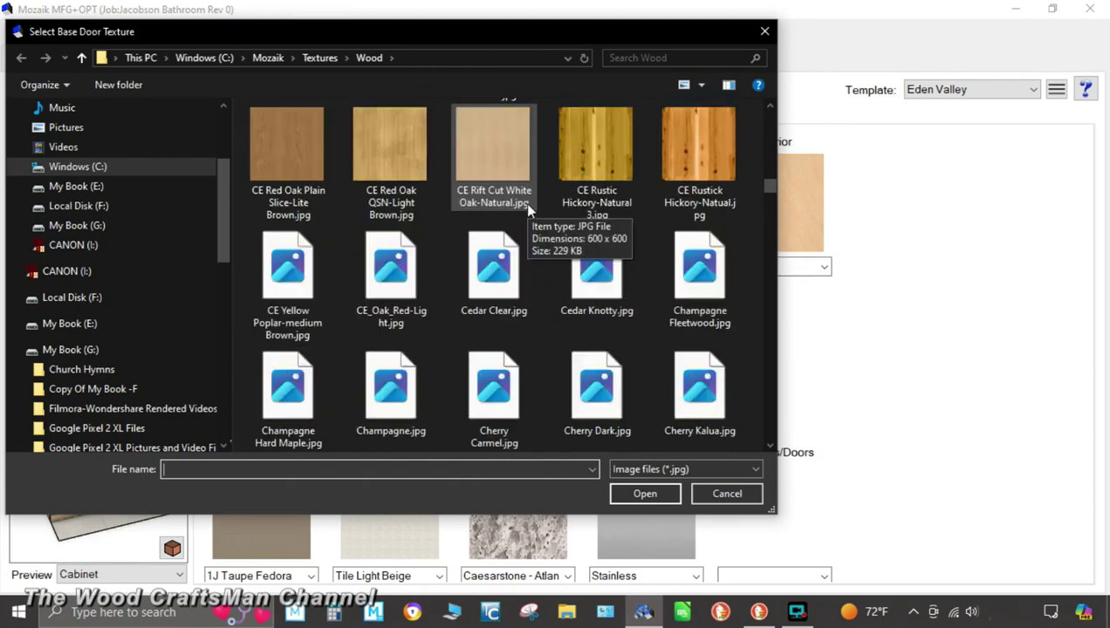
scroll(528, 209, down, 2)
scroll(528, 210, up, 8)
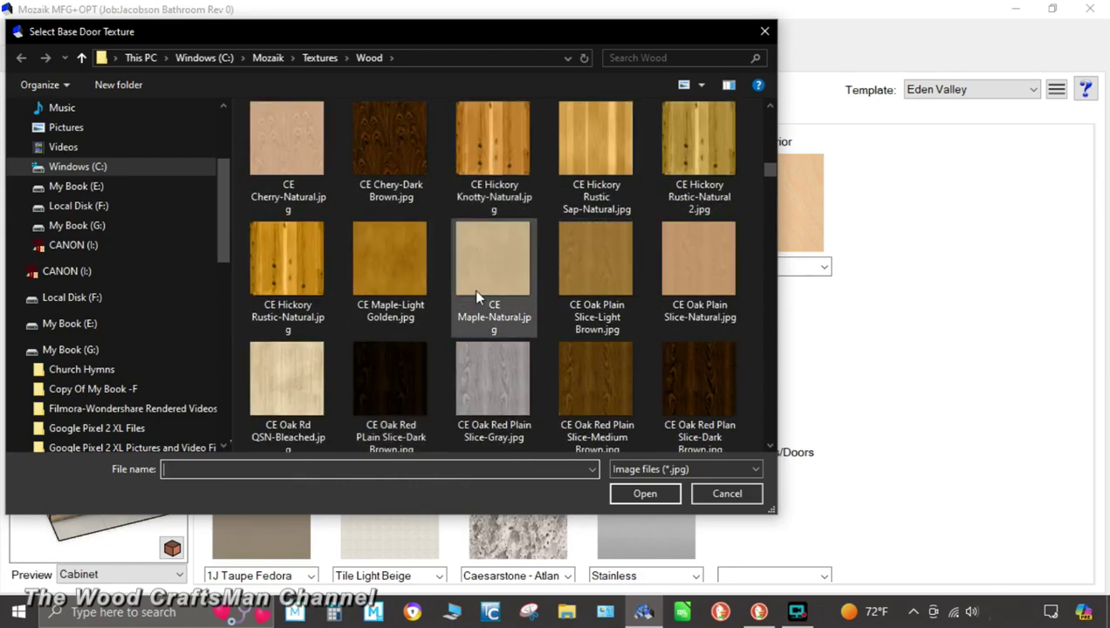
scroll(476, 297, up, 2)
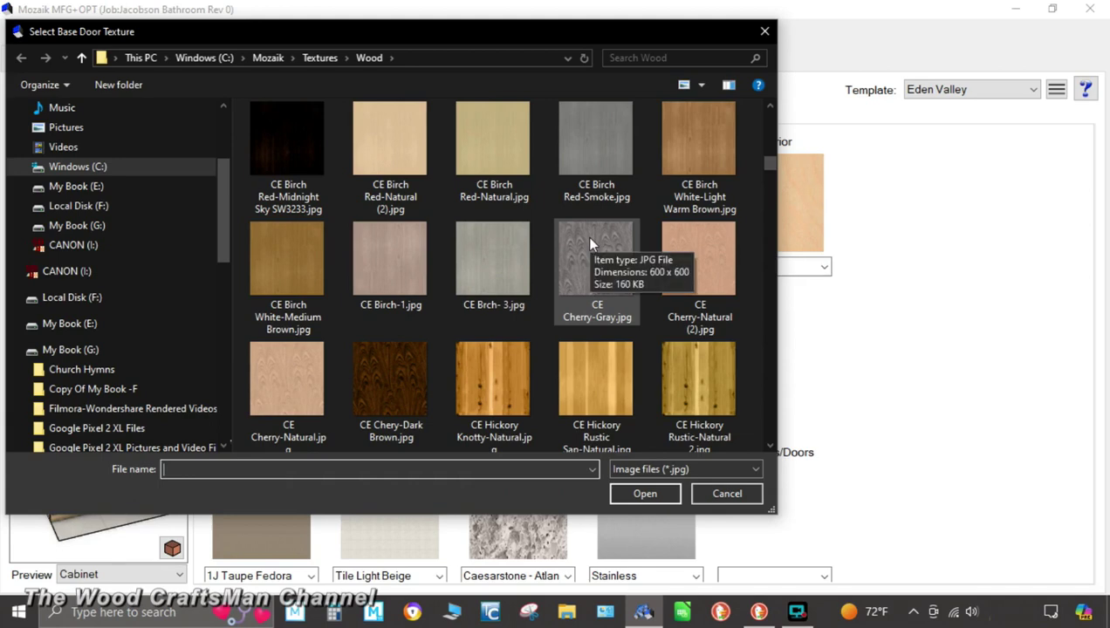
scroll(590, 245, up, 1)
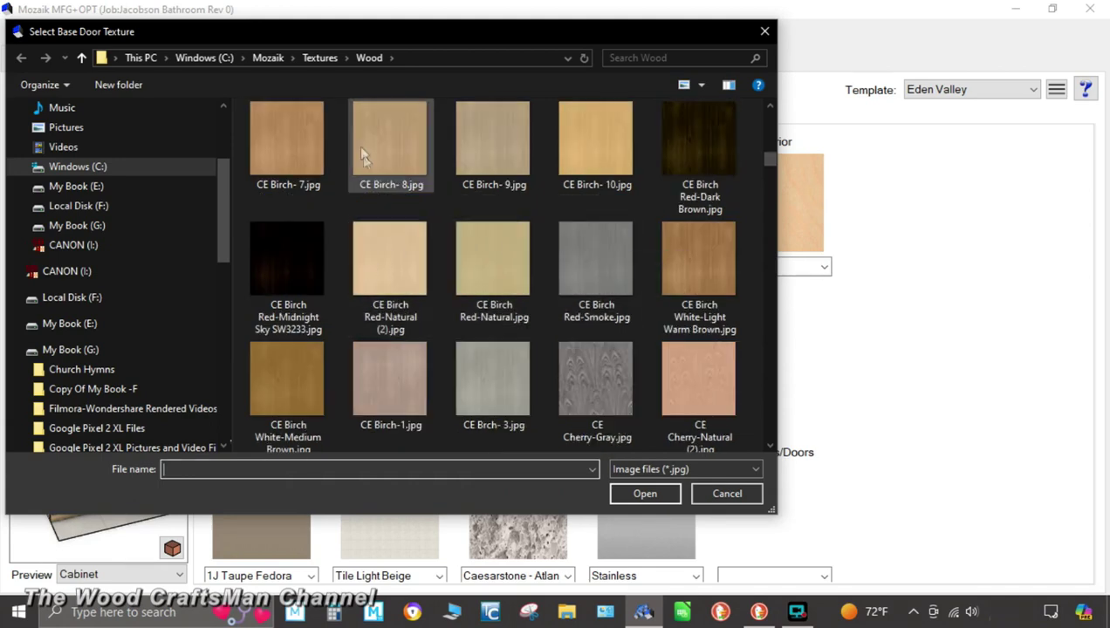
click(279, 134)
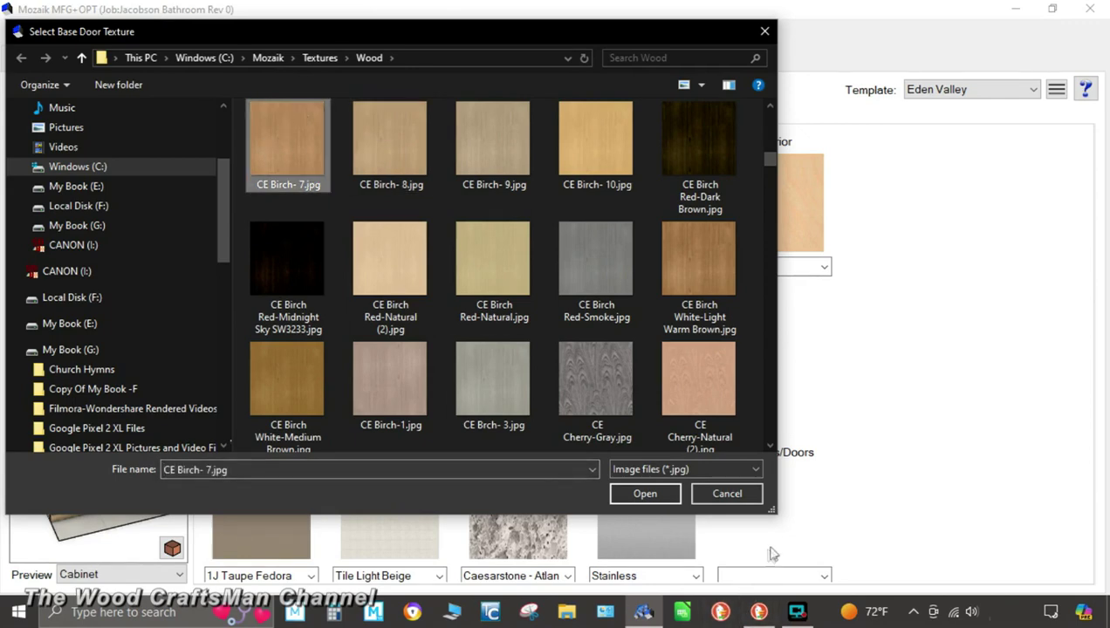
click(655, 494)
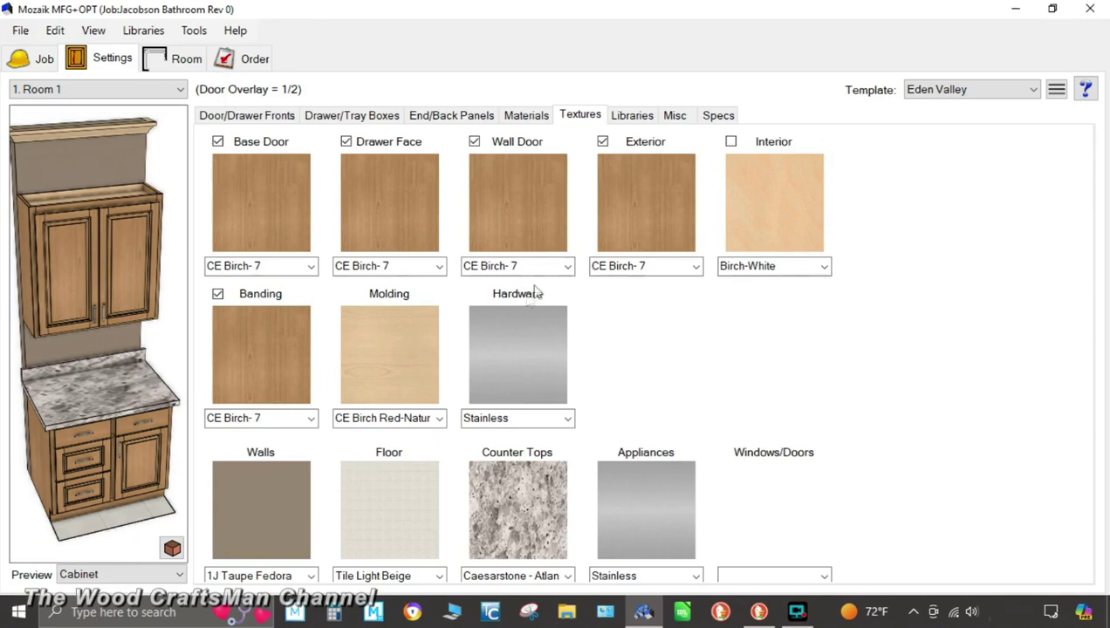
- Set the molding texture to CE Birch- 7 Horizantal from the Molding textures
click(403, 366)
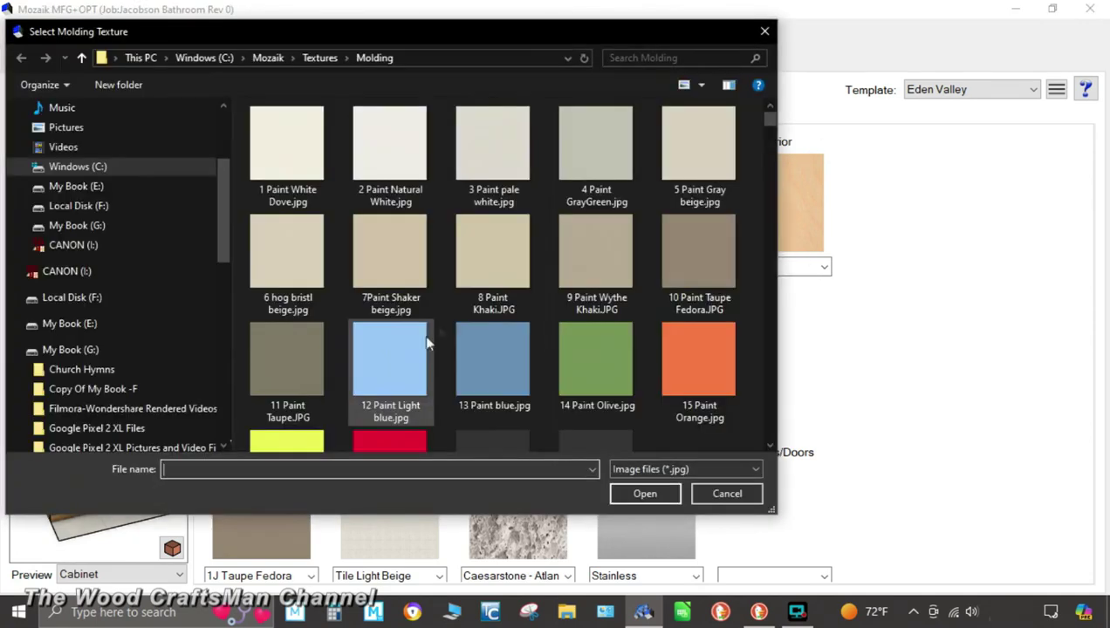
scroll(509, 301, down, 8)
scroll(509, 301, down, 1)
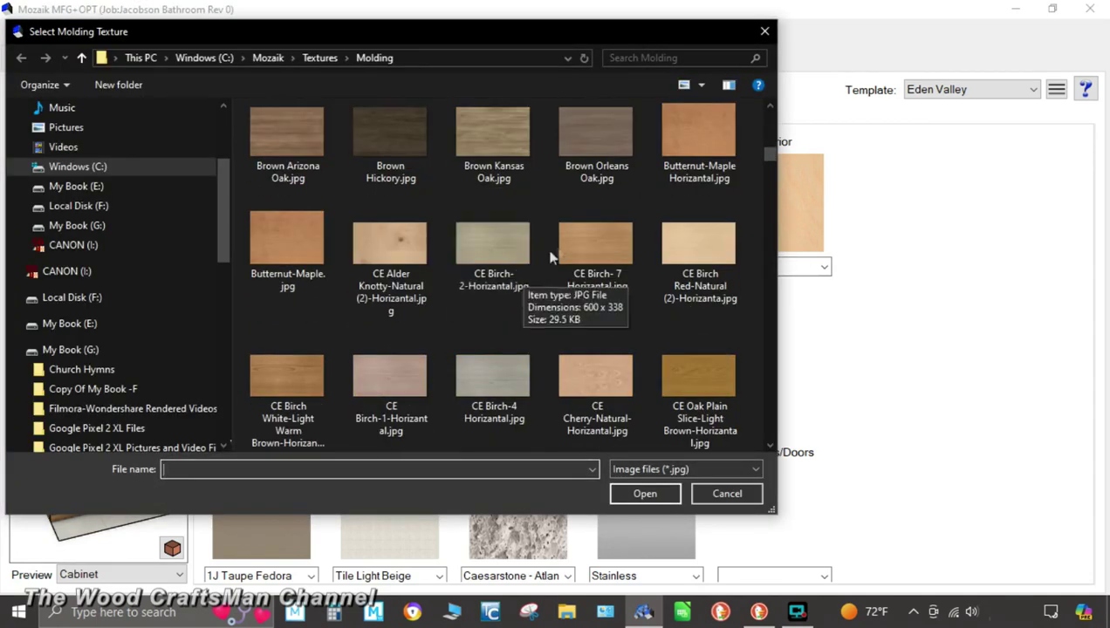
click(606, 258)
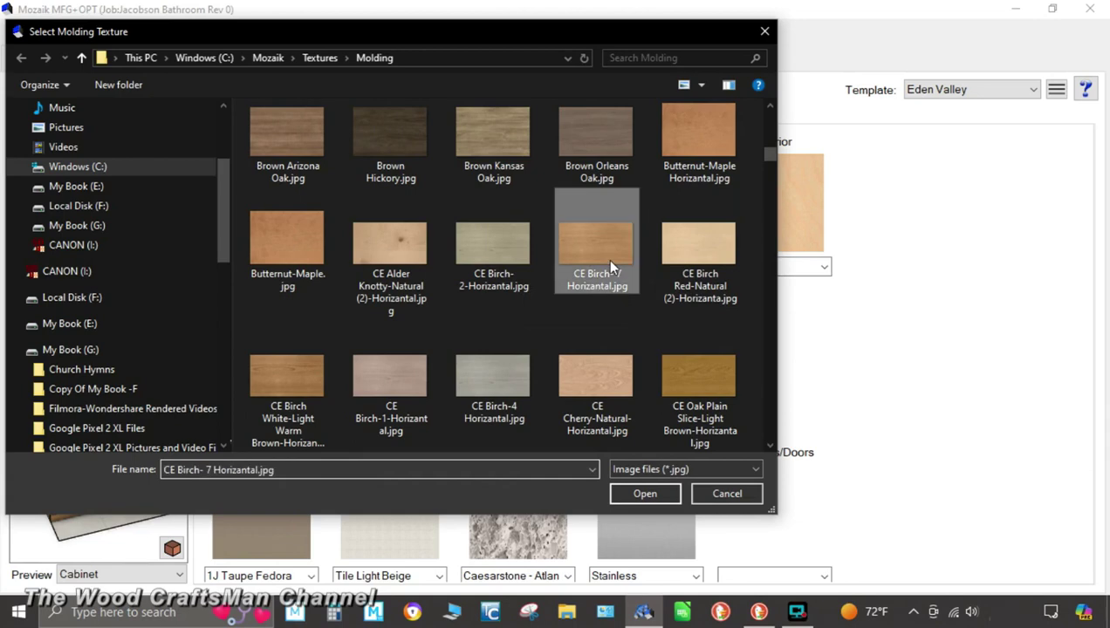
click(642, 494)
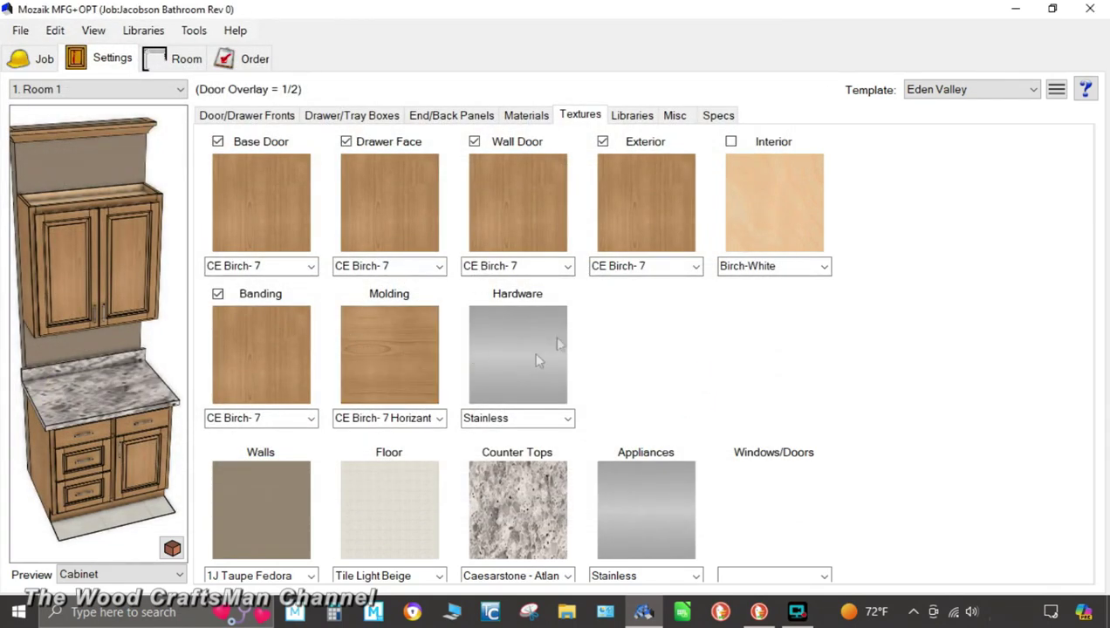
- Set the walls texture to 1H Khaki
click(272, 515)
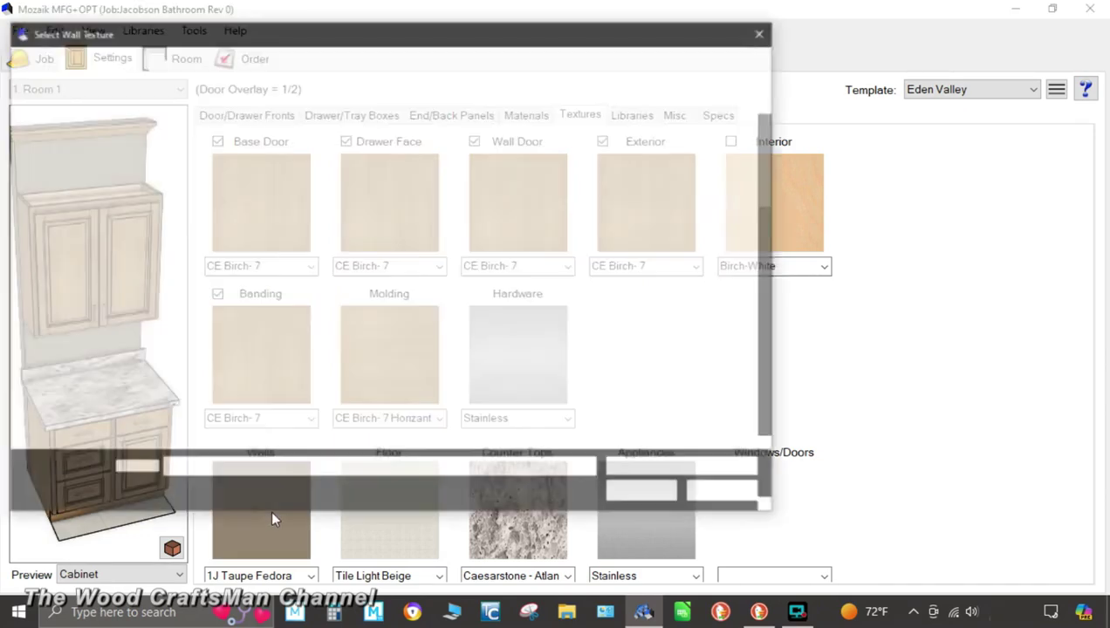
click(279, 200)
click(645, 494)
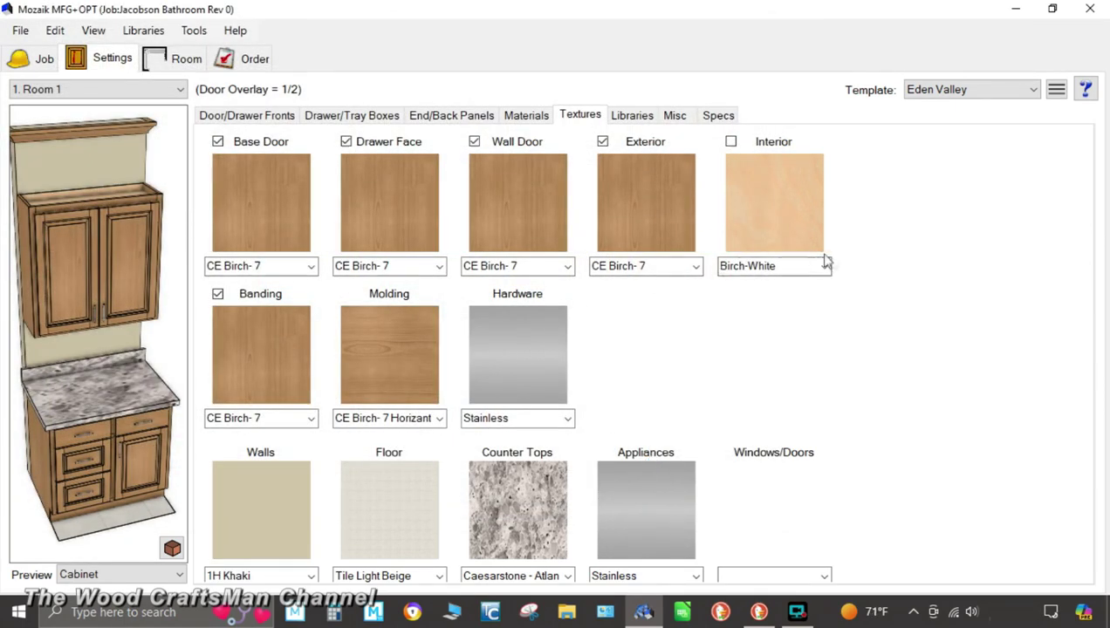
- Set the counter tops texture to Caesarstone - Statuario Nuvo from the Tops textures
click(524, 487)
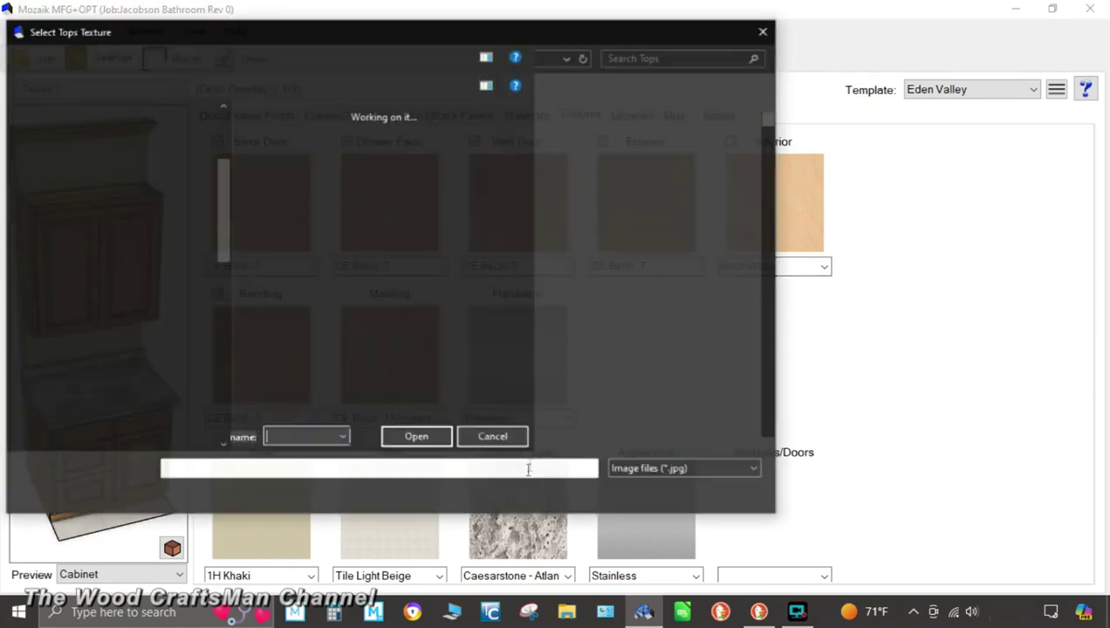
scroll(510, 323, down, 8)
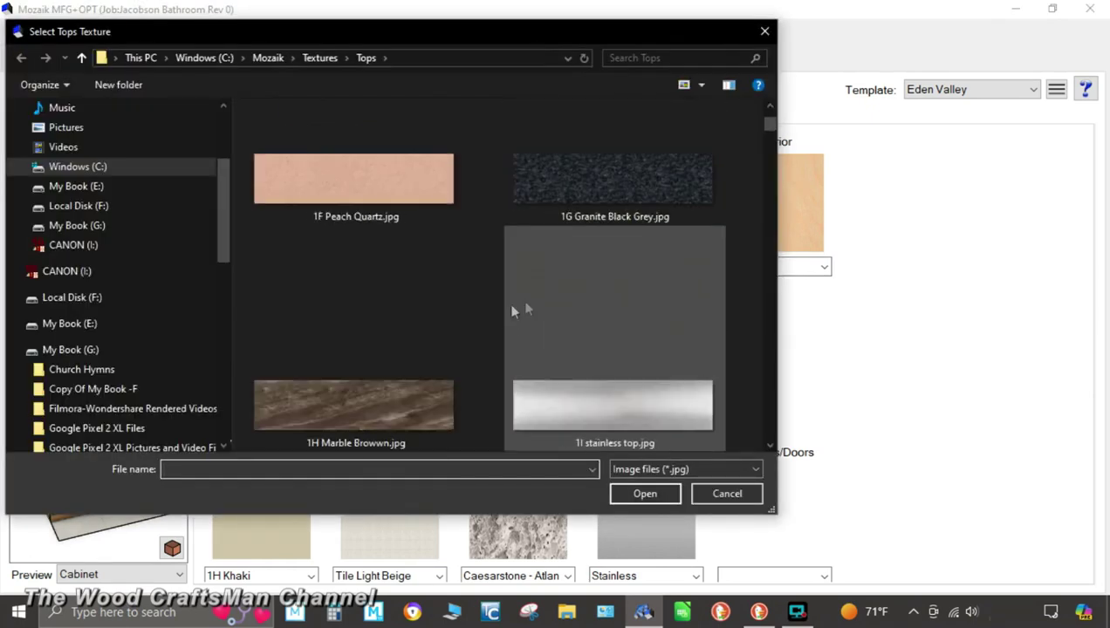
scroll(689, 291, down, 5)
scroll(689, 291, down, 10)
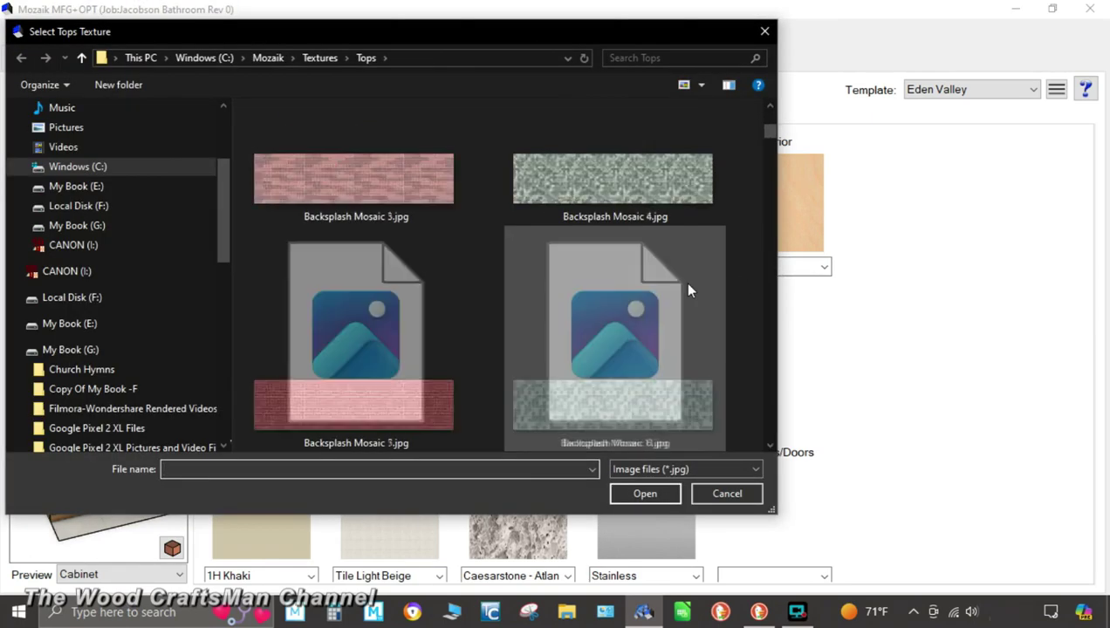
scroll(689, 290, down, 6)
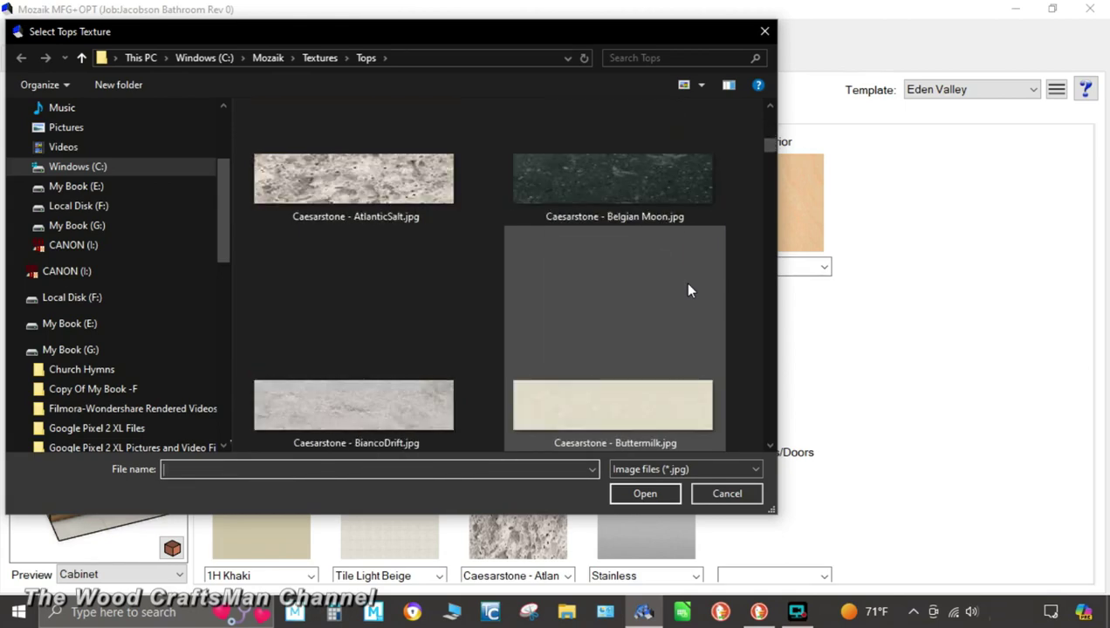
scroll(689, 291, down, 5)
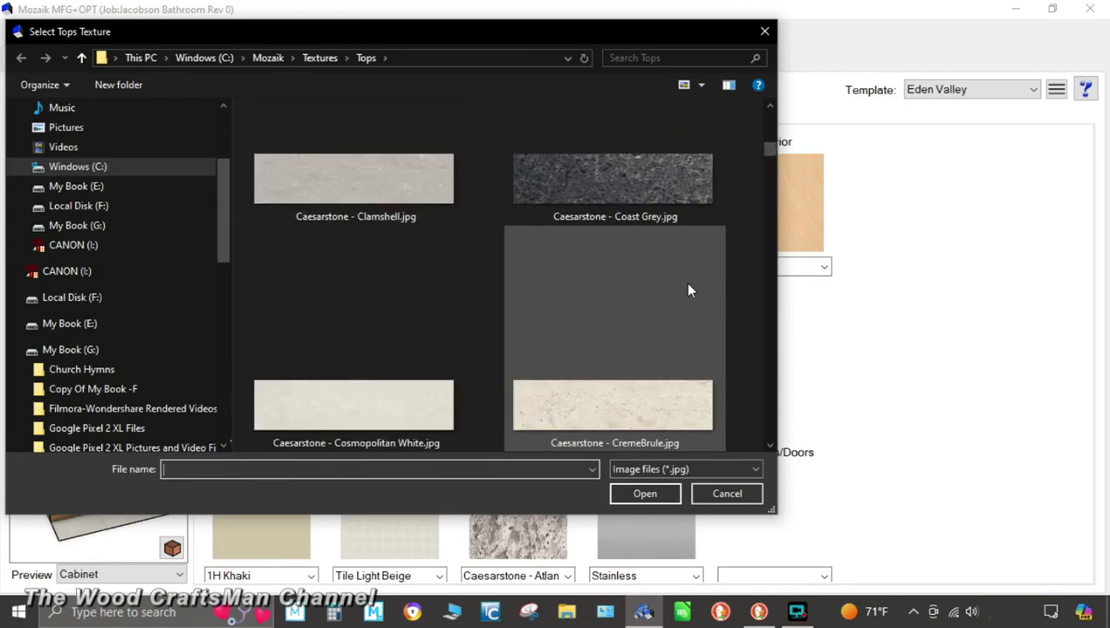
scroll(688, 291, down, 6)
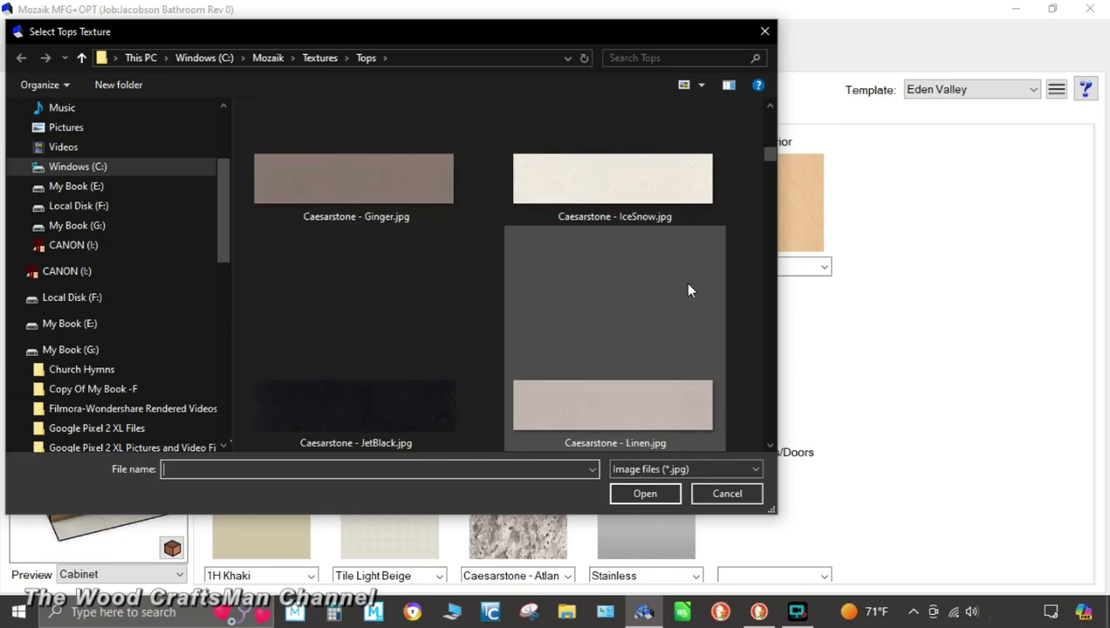
scroll(689, 291, down, 6)
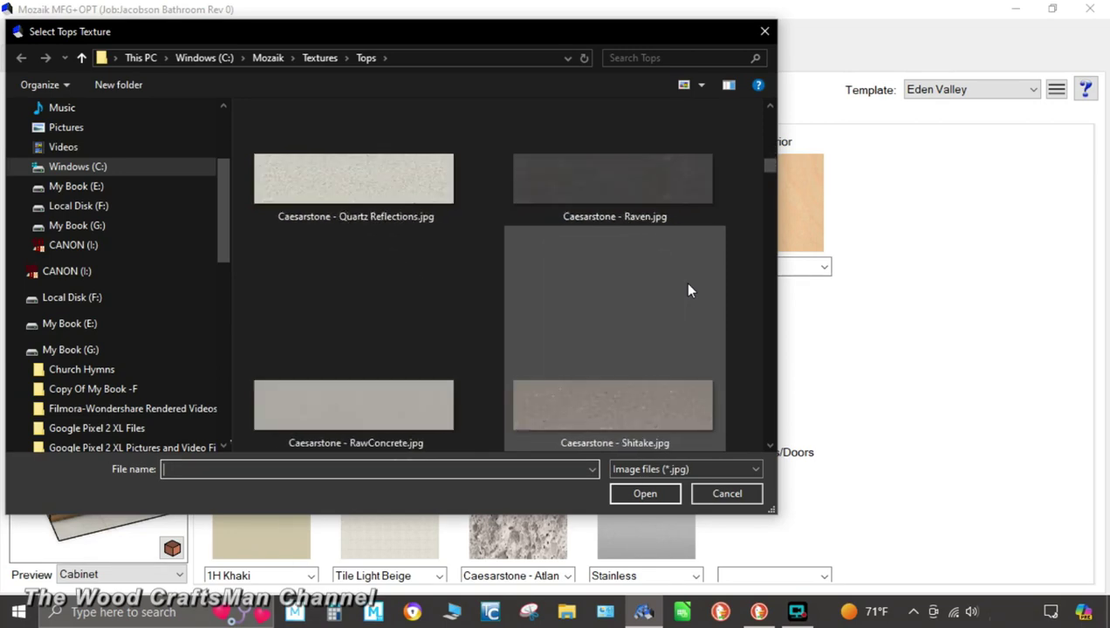
click(419, 403)
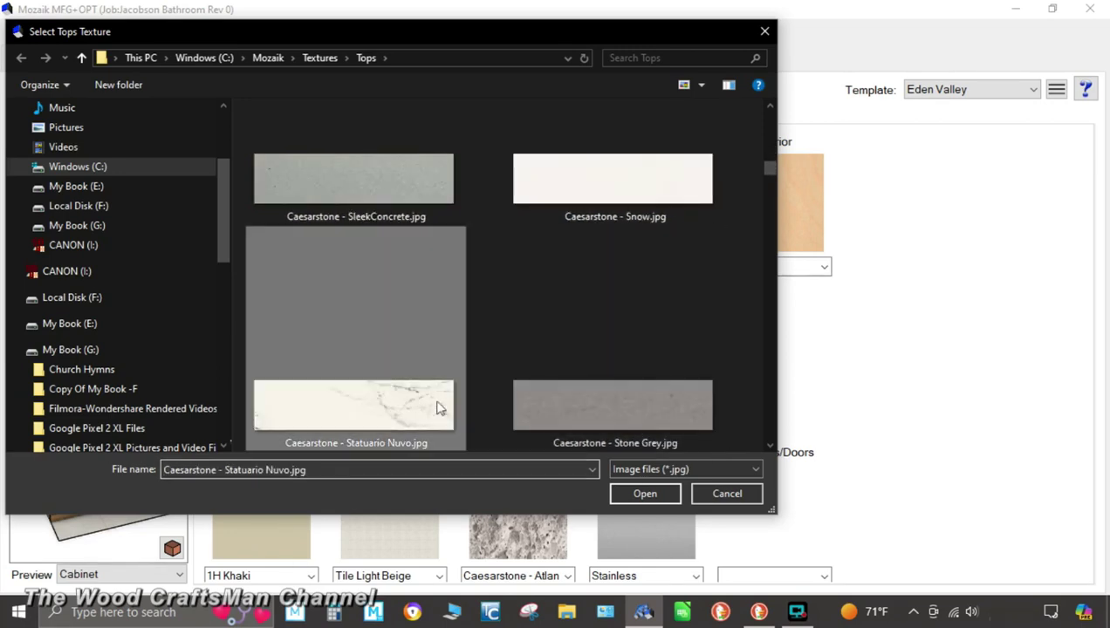
click(642, 494)
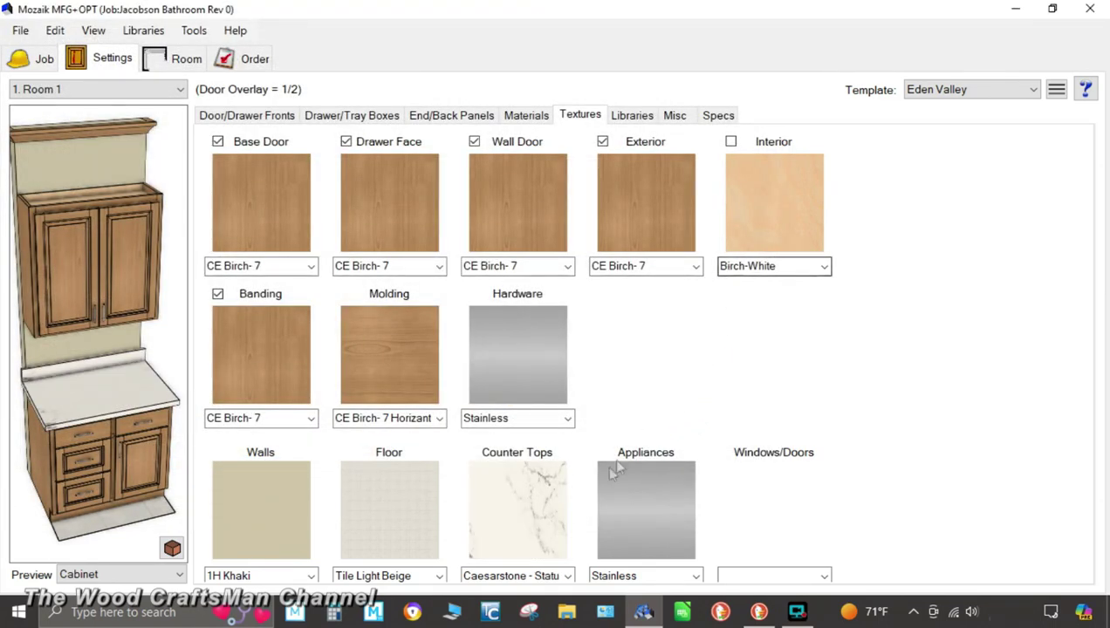
- Set the hardware texture to 2 Black and open Room 1's floor plan
click(535, 365)
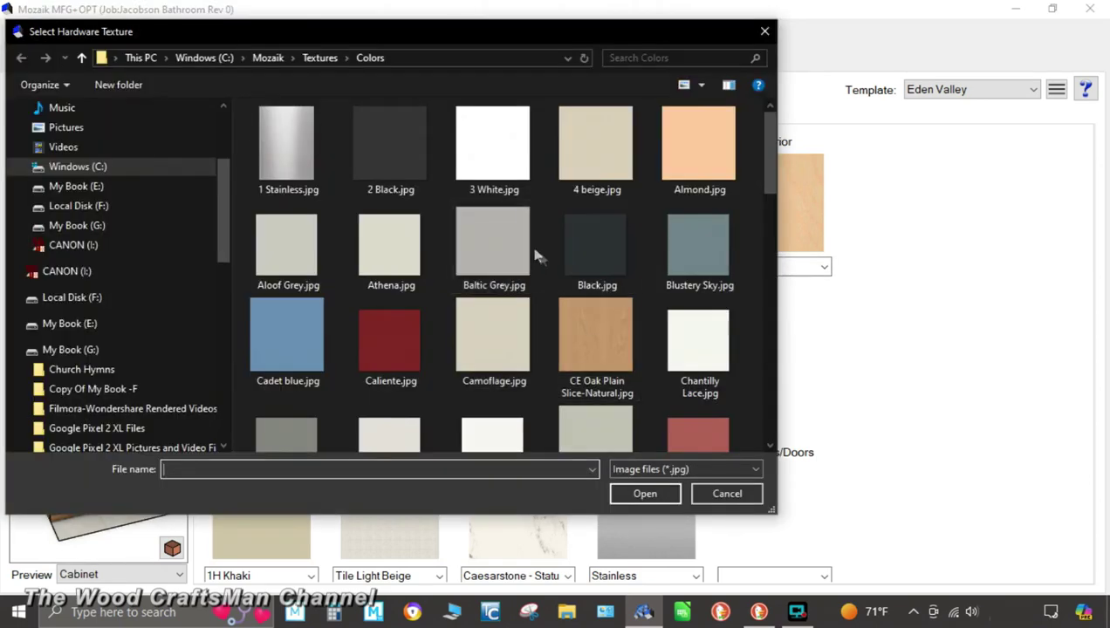
click(382, 167)
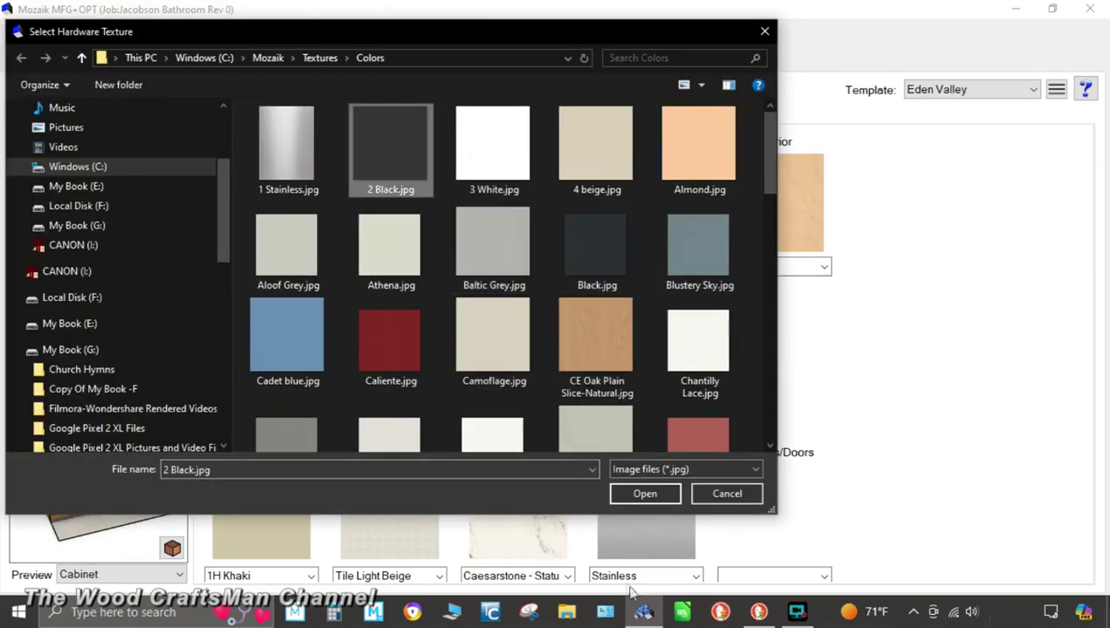
click(657, 493)
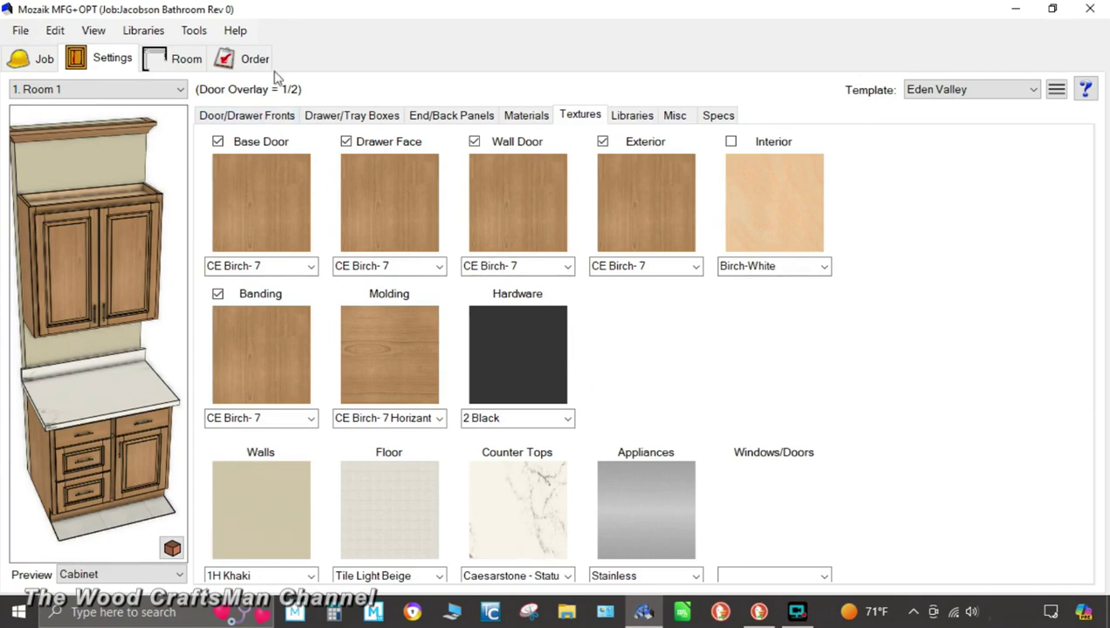
click(179, 61)
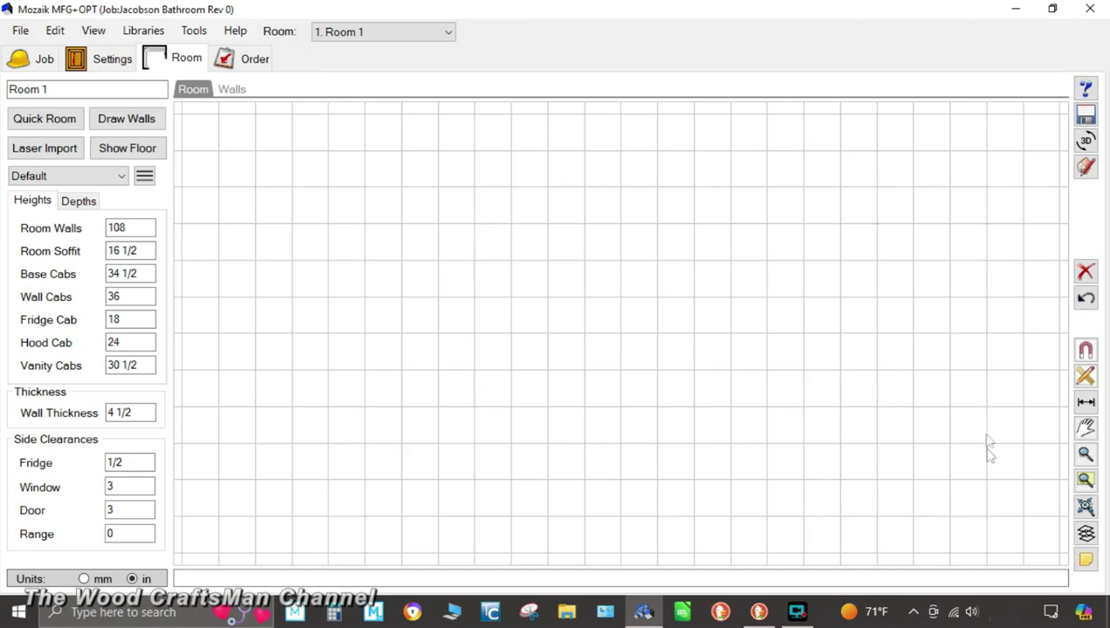
- Turn the grid layer off and back on in the room's layer settings
click(1086, 534)
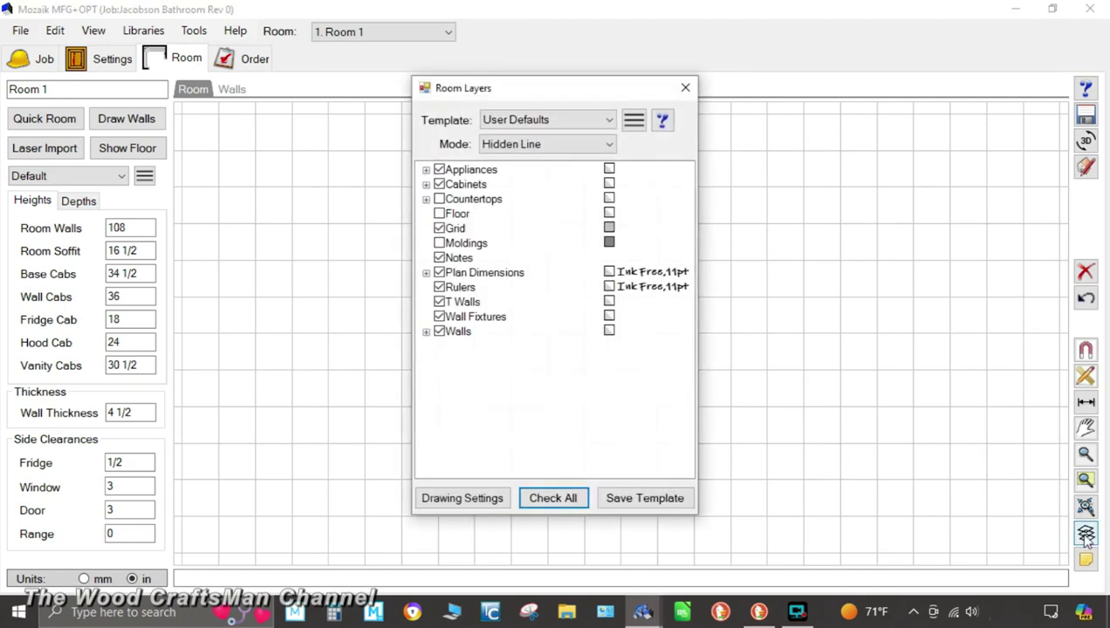
click(439, 229)
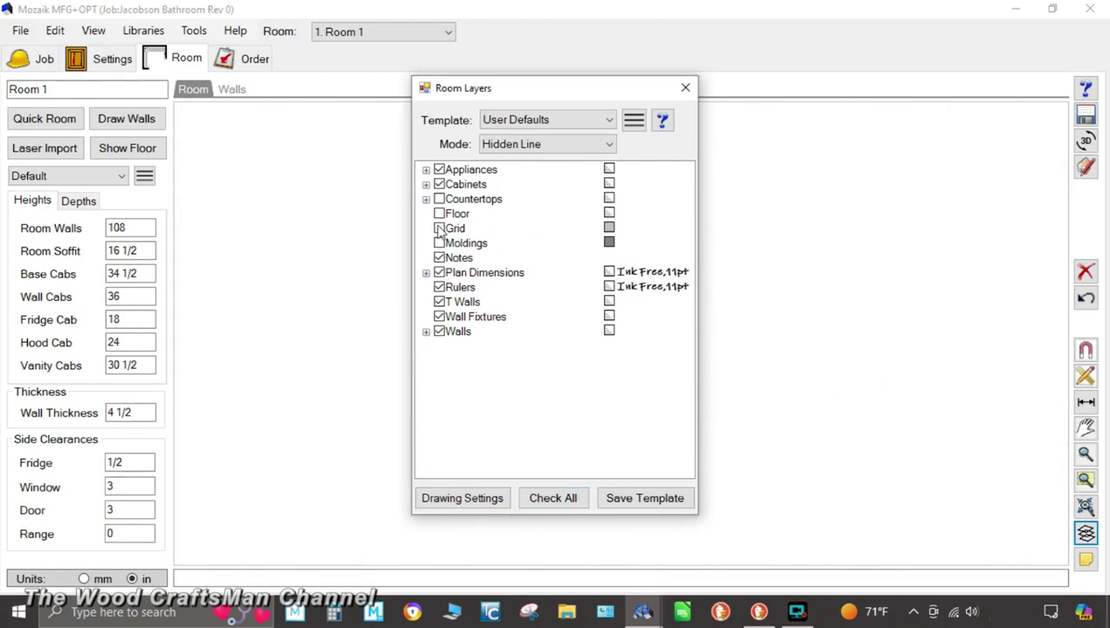
click(440, 229)
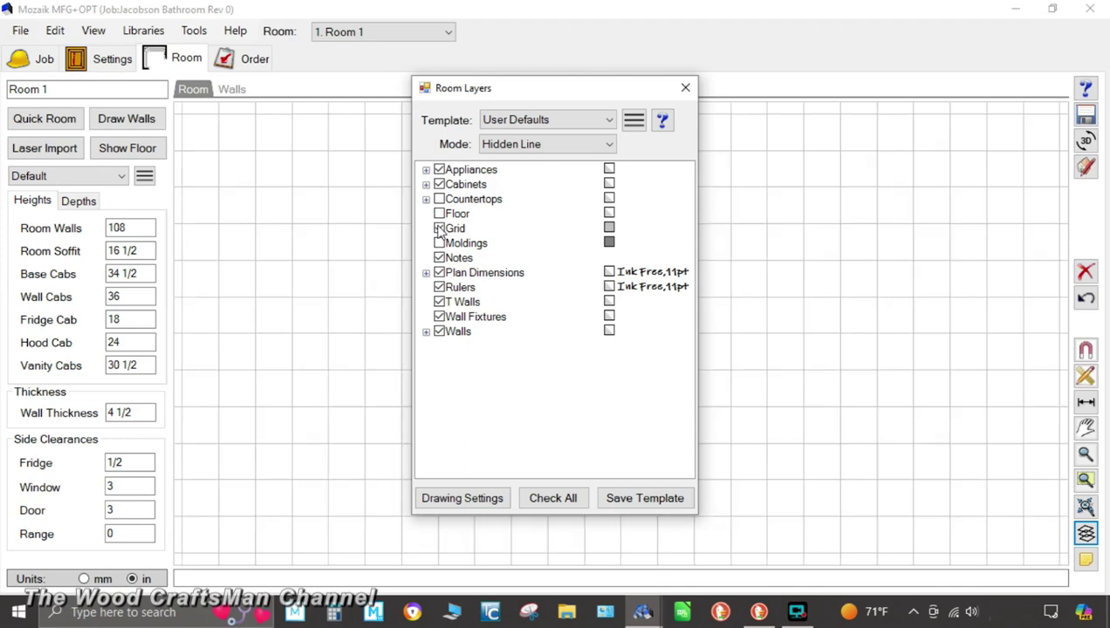
click(686, 88)
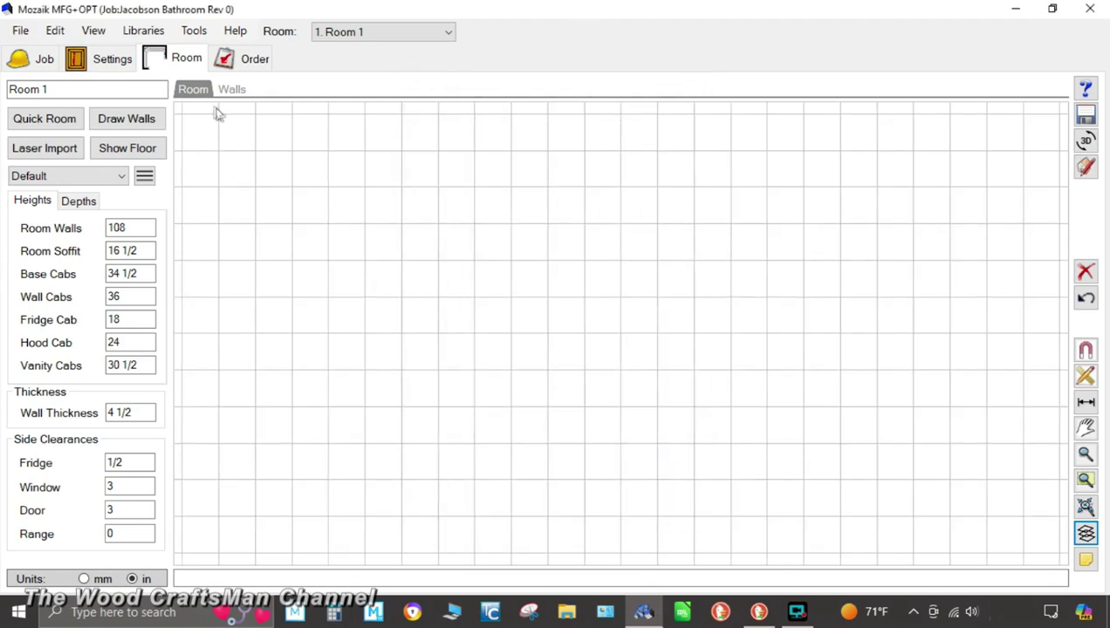
- Look at the Quick Room typical layouts and the wall drawing mode, and return to the room settings
click(69, 126)
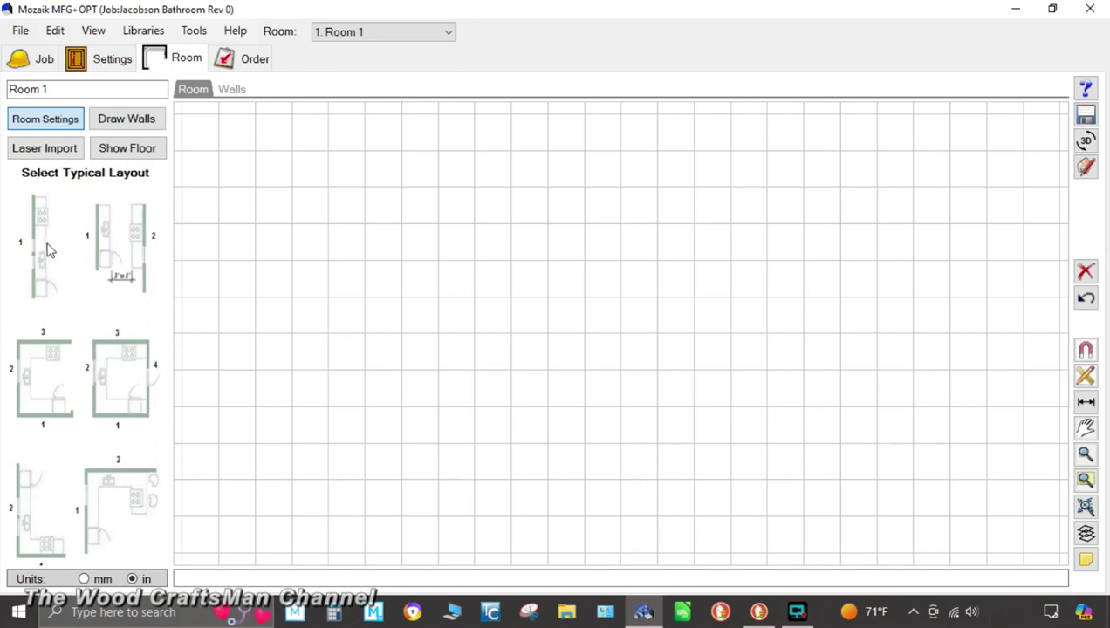
click(133, 127)
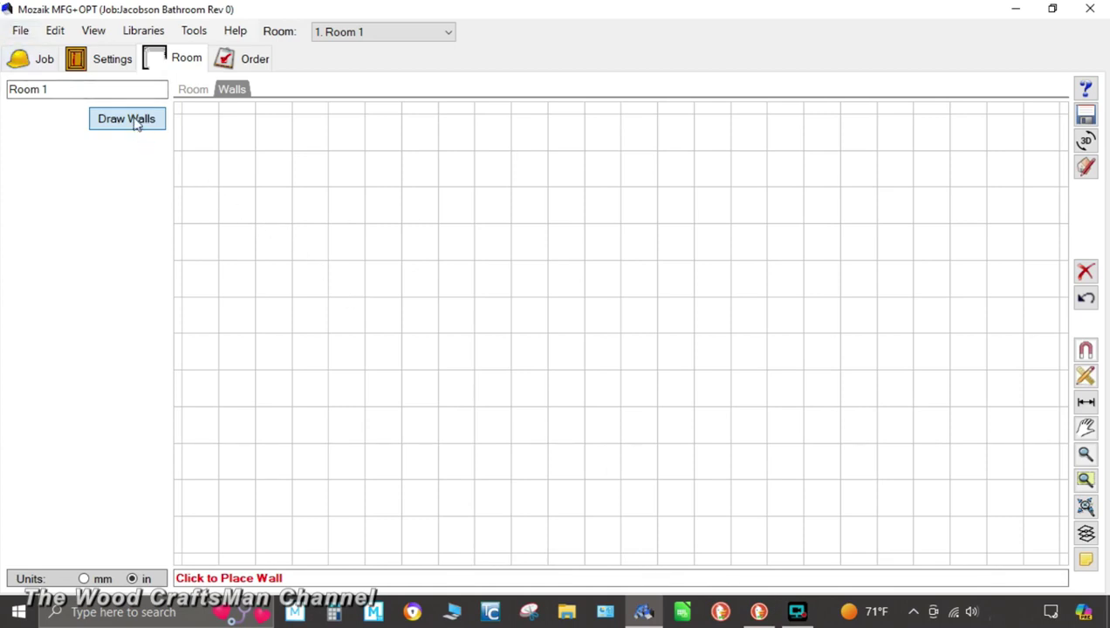
click(189, 90)
- Set the room soffit height to 12 in and the vanity cabinet height to 34 1/2 in
click(135, 227)
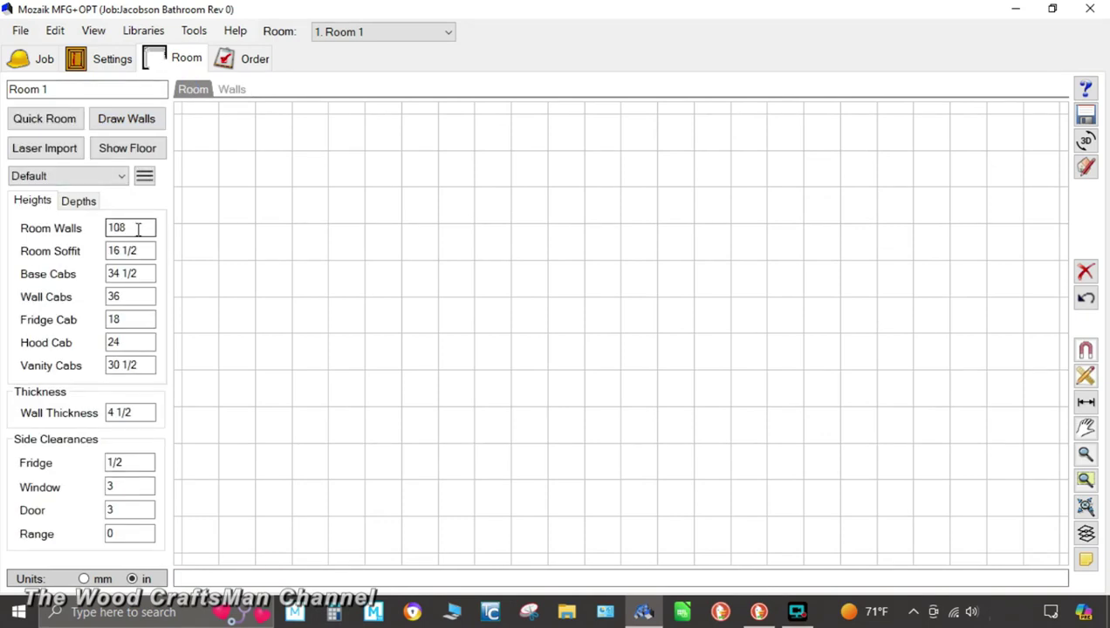
click(154, 251)
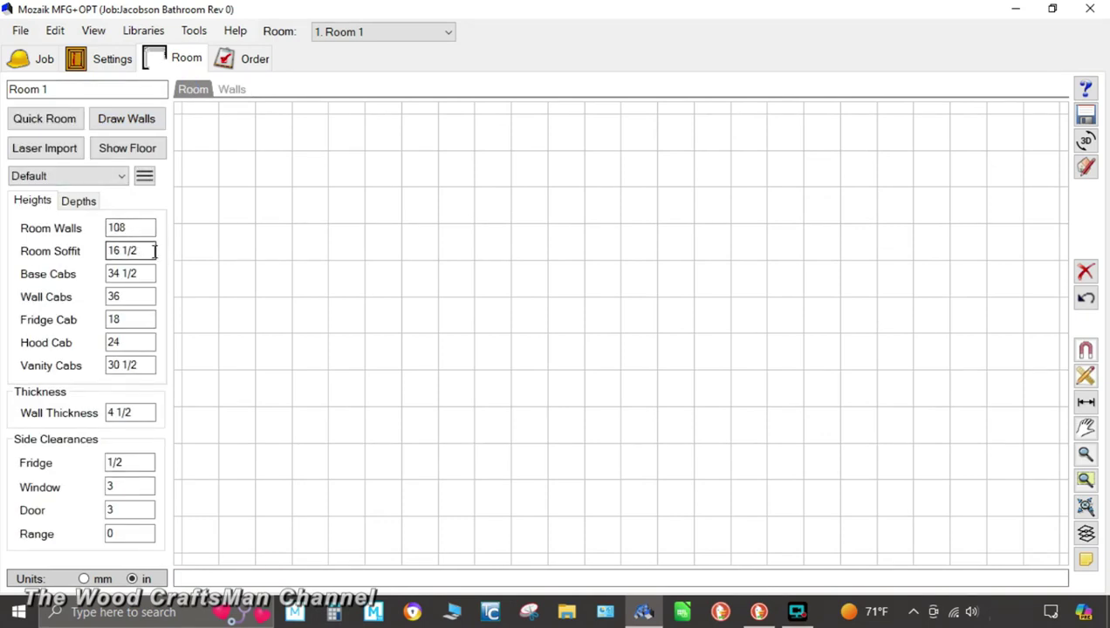
double_click(154, 250)
text(12)
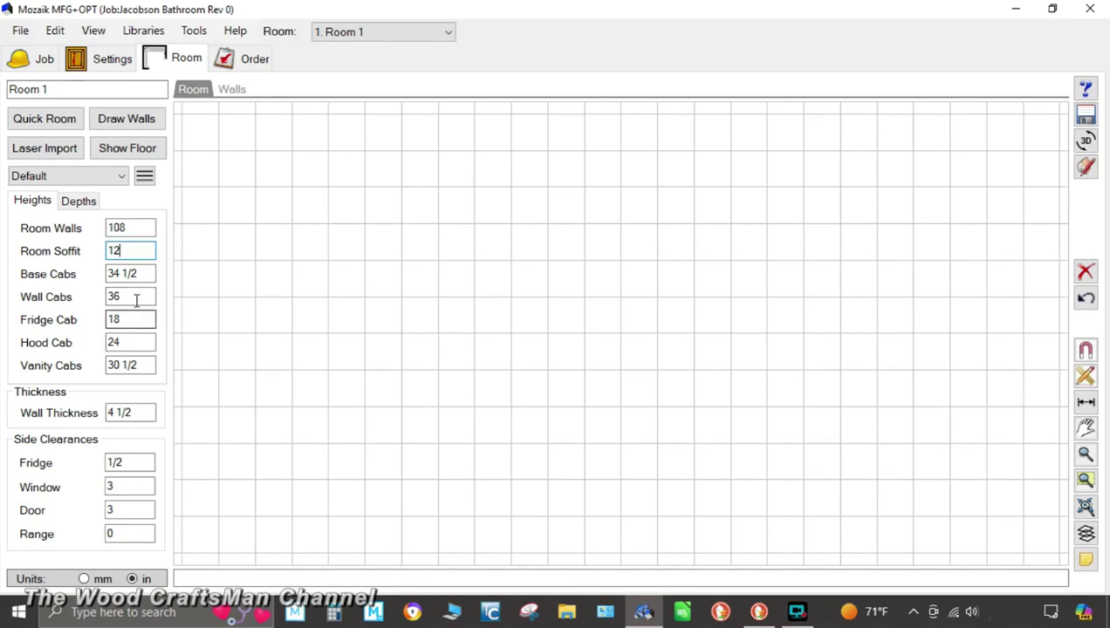
click(147, 365)
text(34.5)
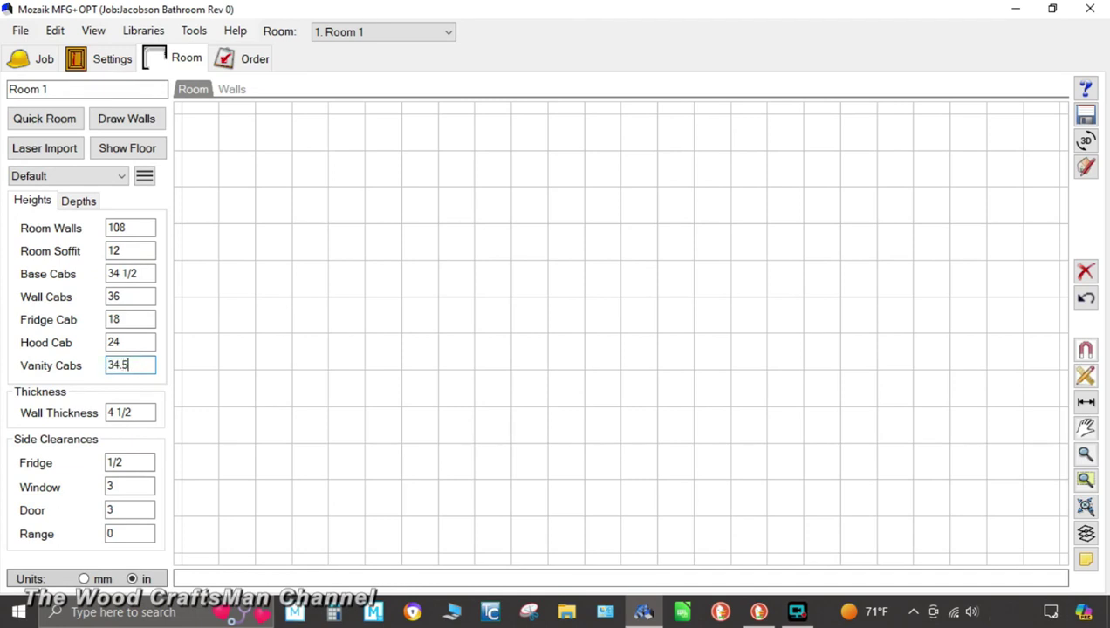
key(Return)
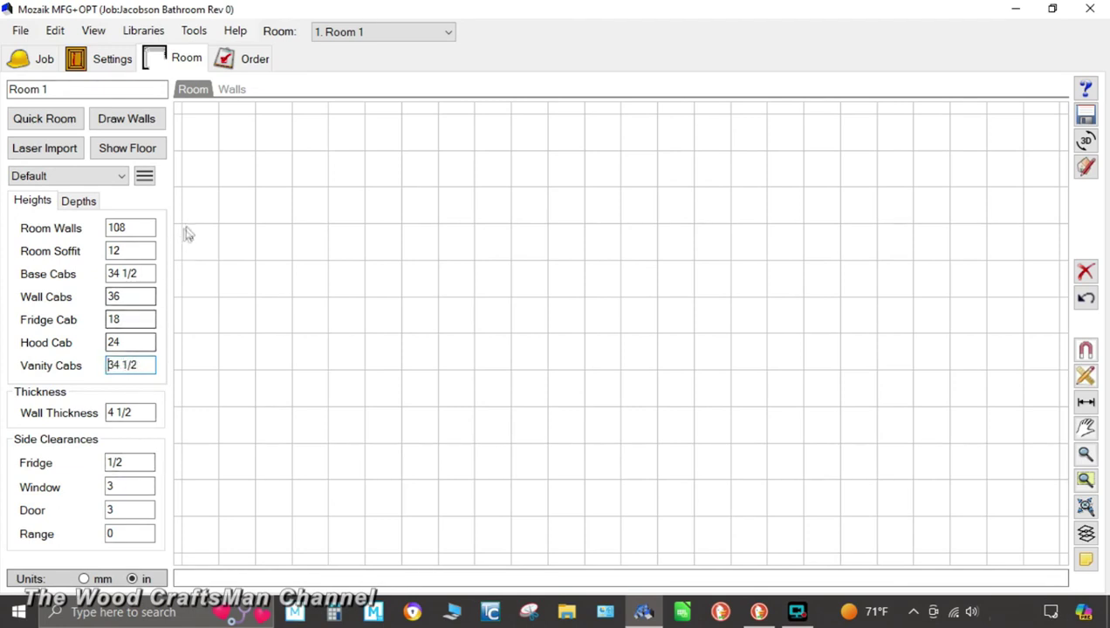
- Draw a vertical first wall 84 in long and a horizontal second wall 121 3/8 in long from its upper end
click(145, 121)
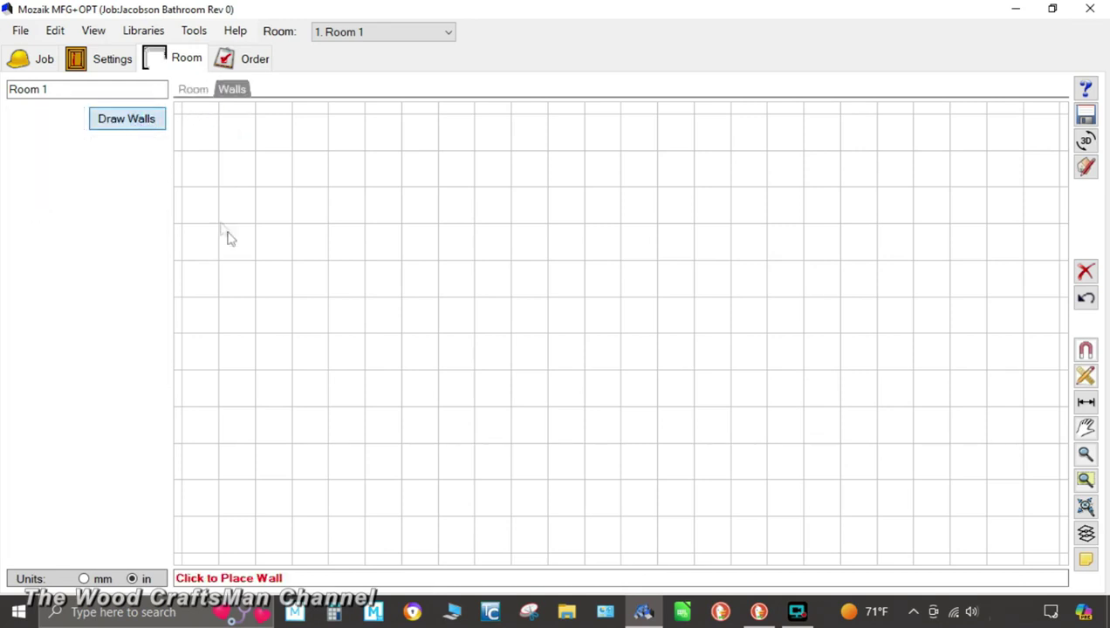
click(329, 472)
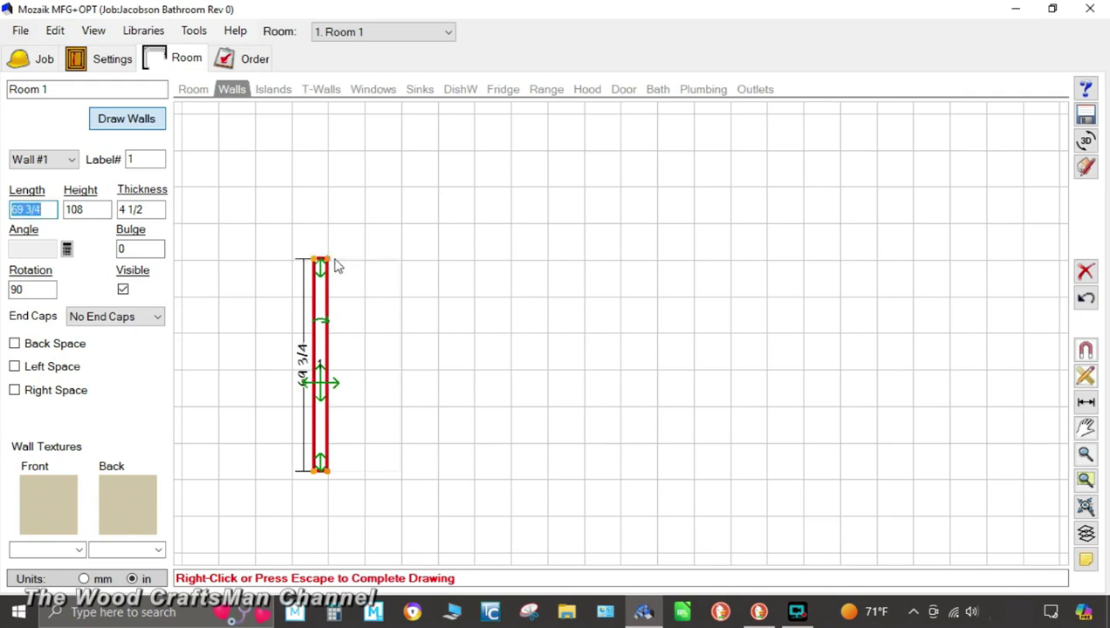
text(84)
key(Return)
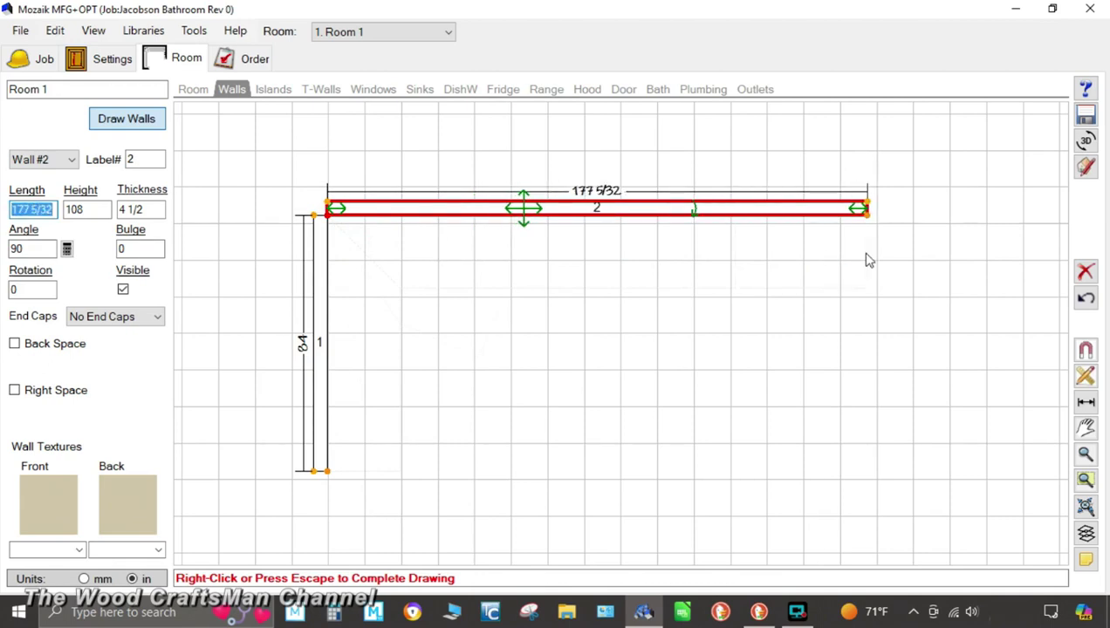
text(121)
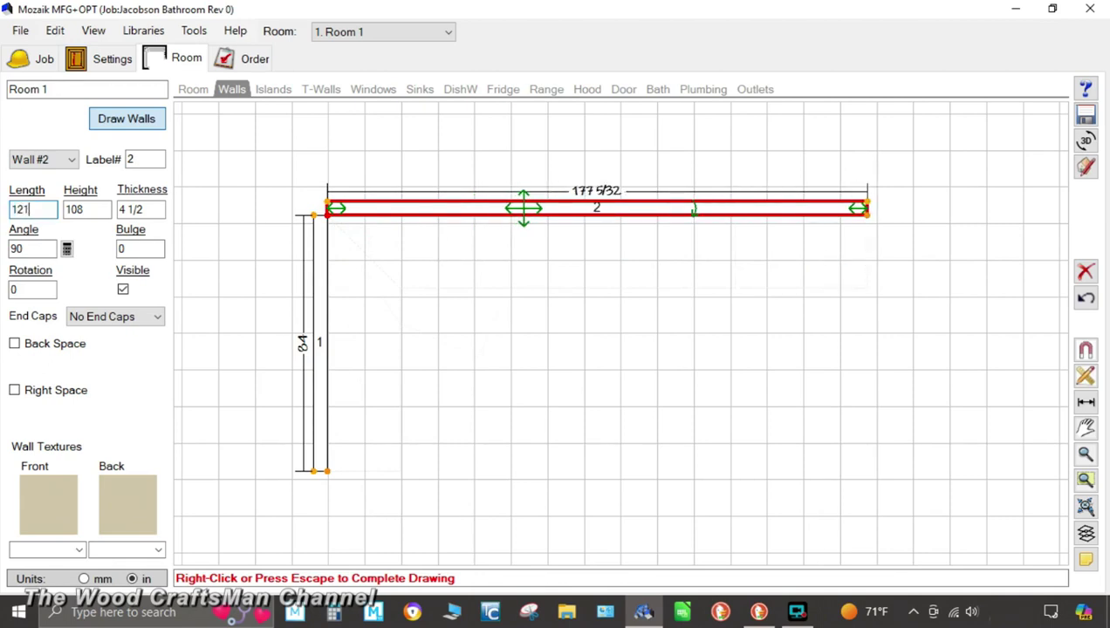
key(Return)
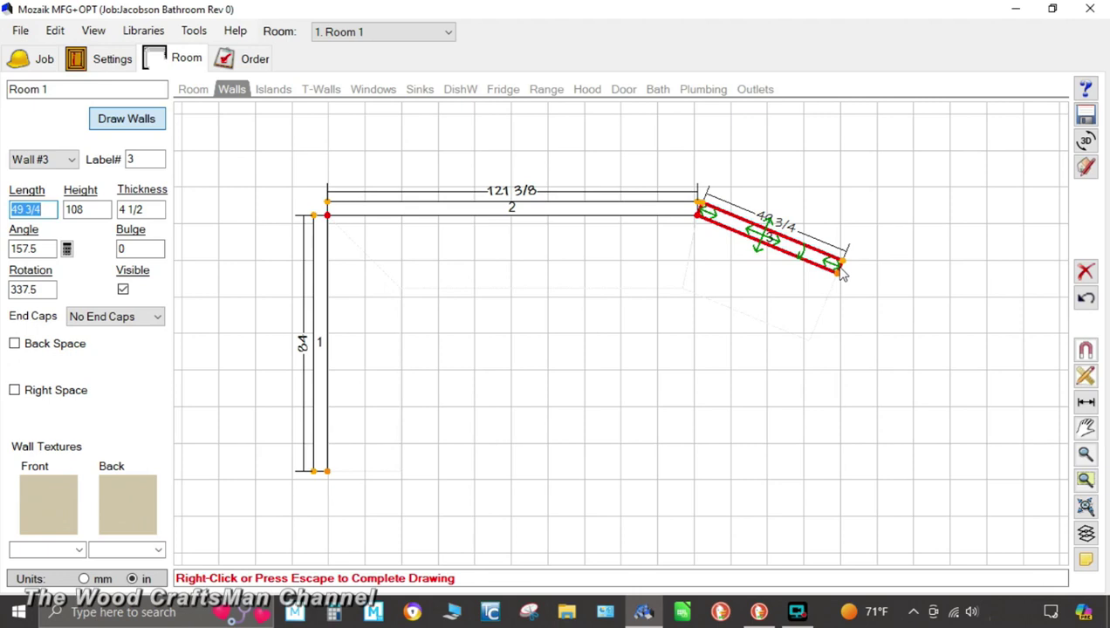
- Finish drawing after the second wall and open the product library Face Frame Cabinets V8
right_click(841, 273)
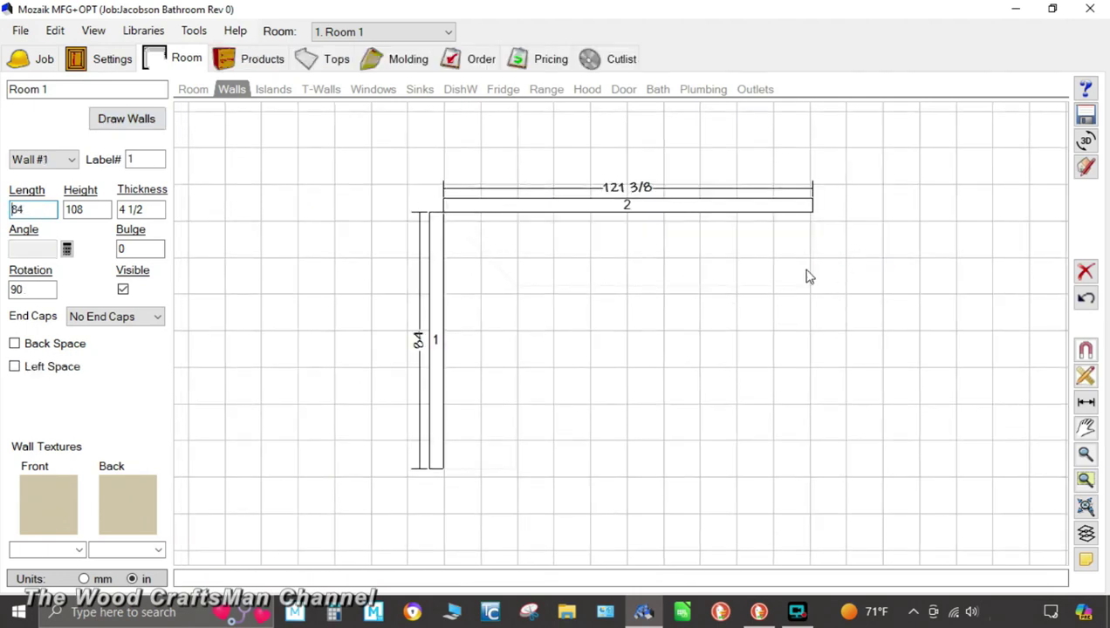
click(265, 59)
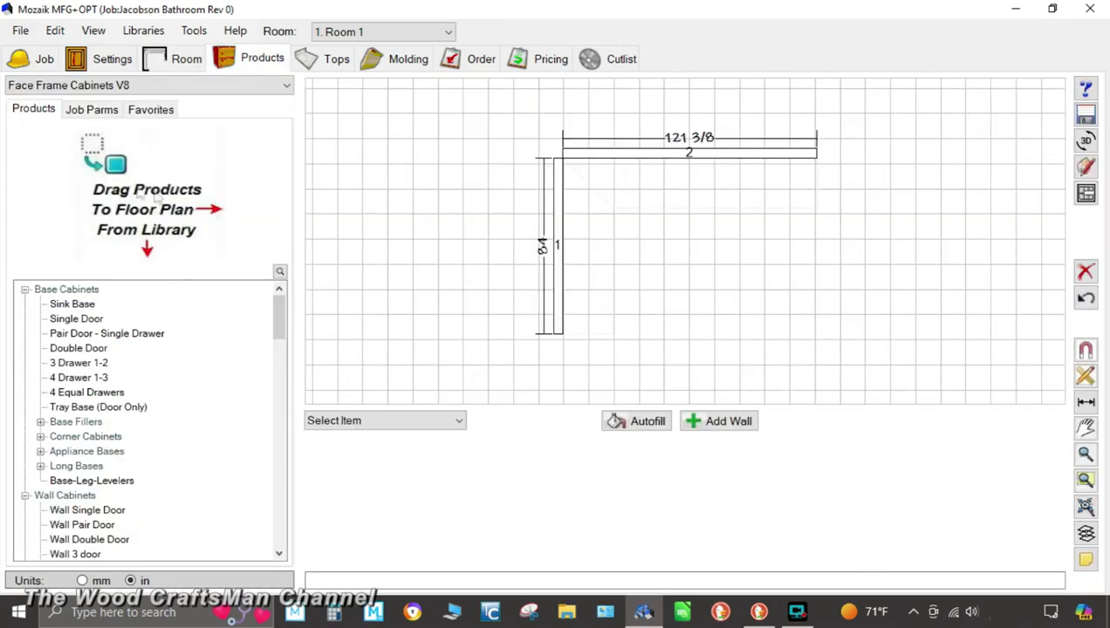
click(252, 87)
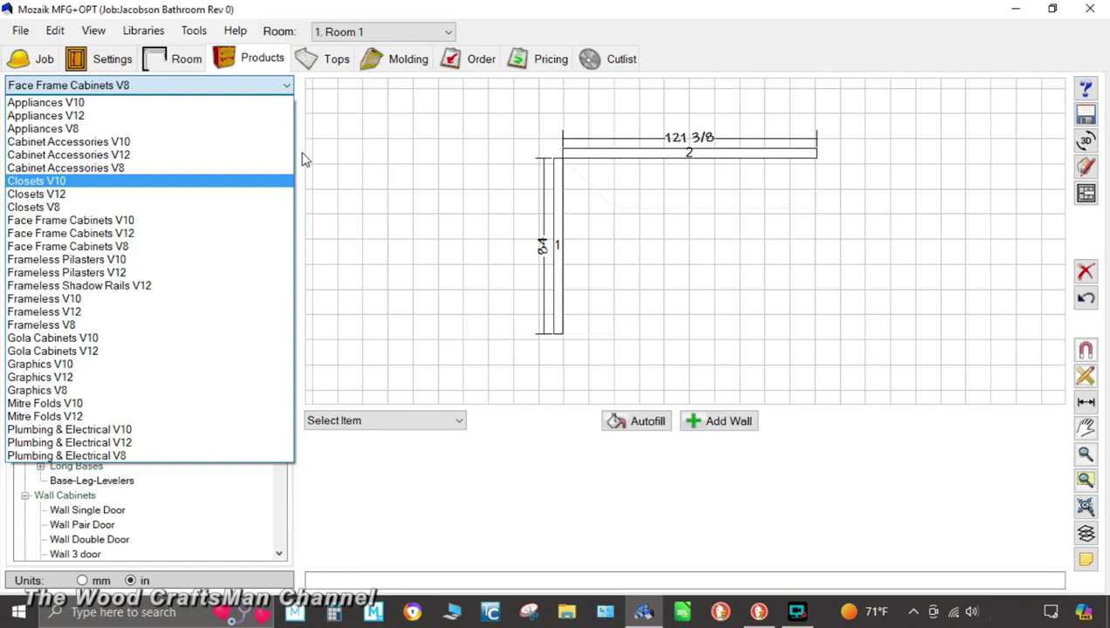
click(223, 249)
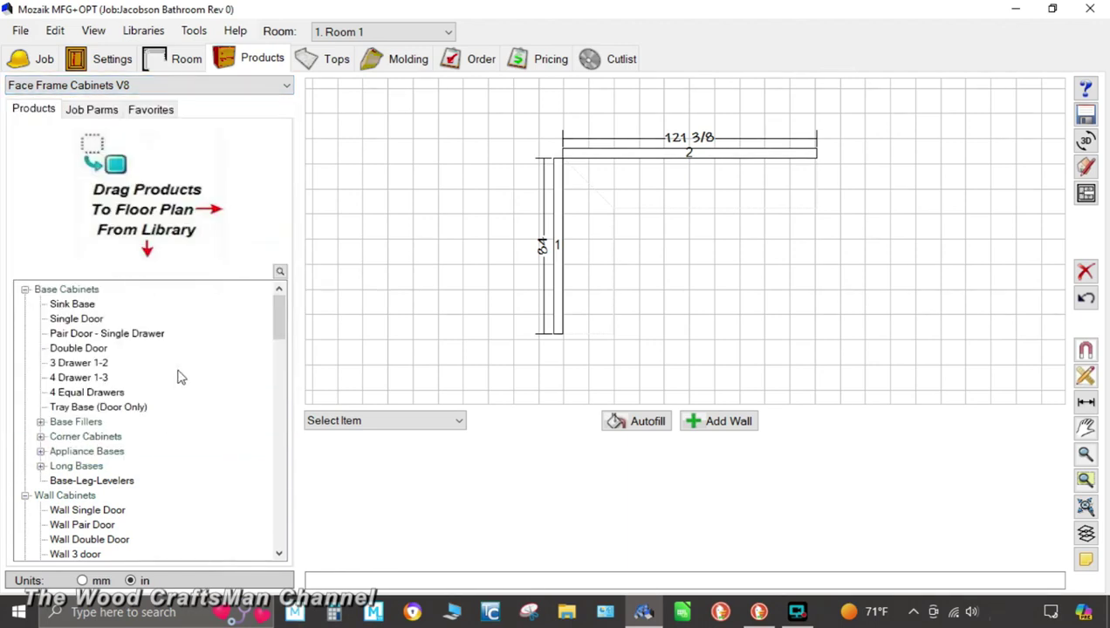
- Look through the Face Frame Cabinets V8 product list, from the base cabinets down to the custom products at its end
scroll(195, 324, down, 7)
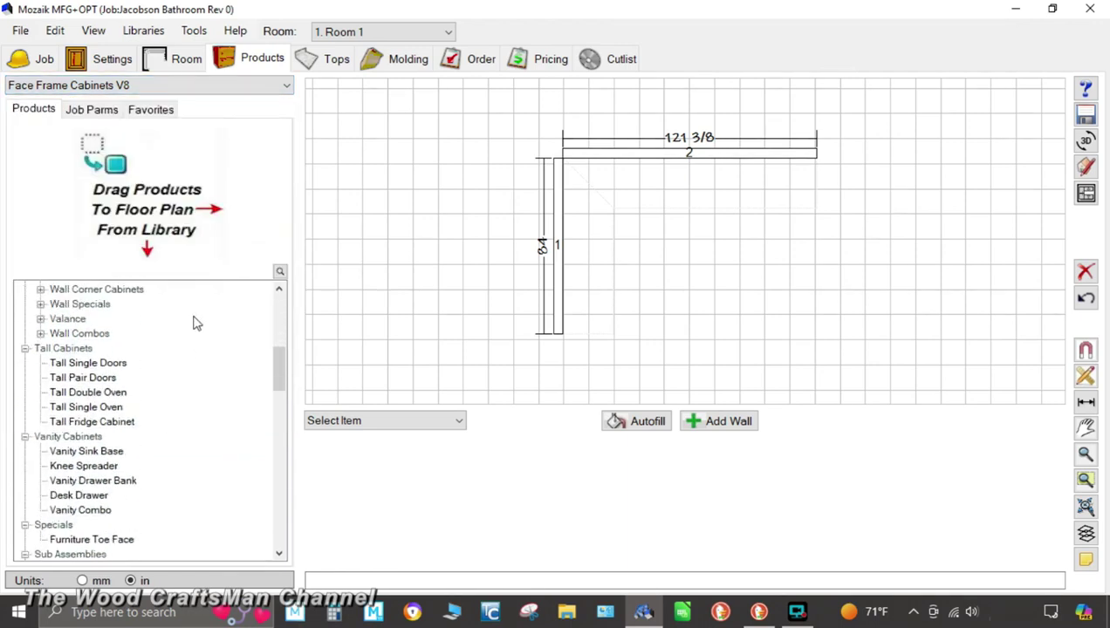
scroll(196, 324, up, 7)
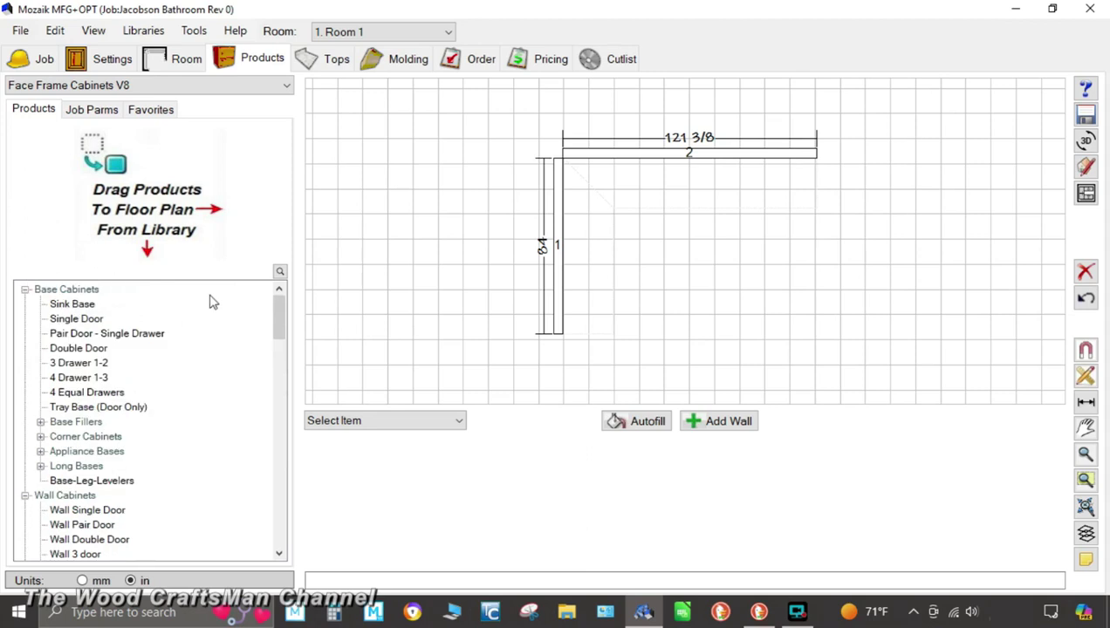
scroll(210, 301, down, 3)
scroll(101, 375, down, 3)
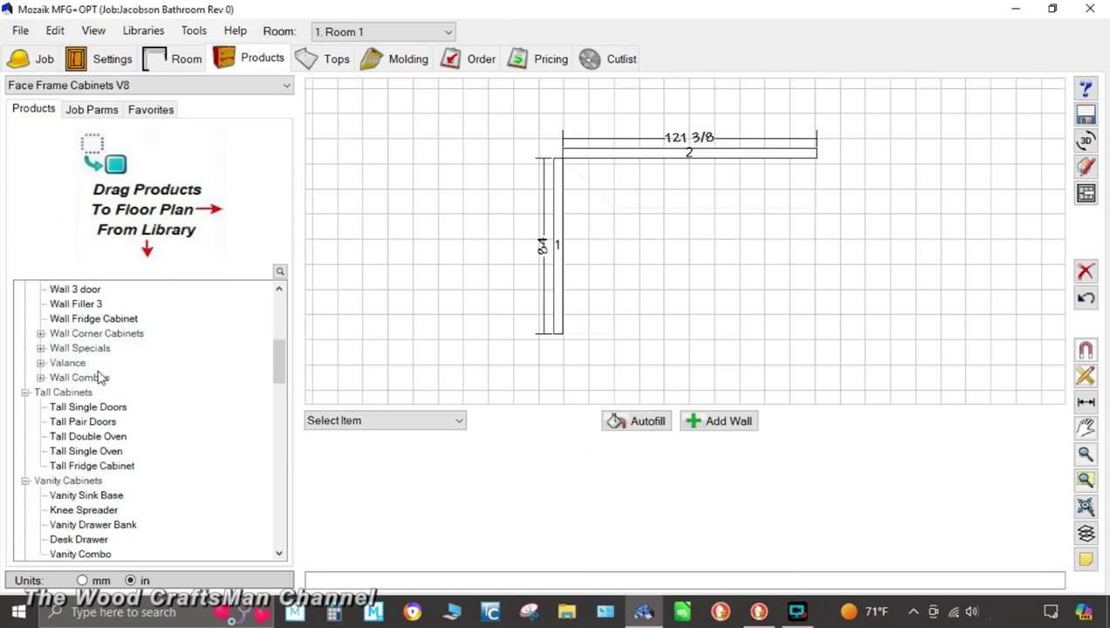
scroll(101, 377, down, 1)
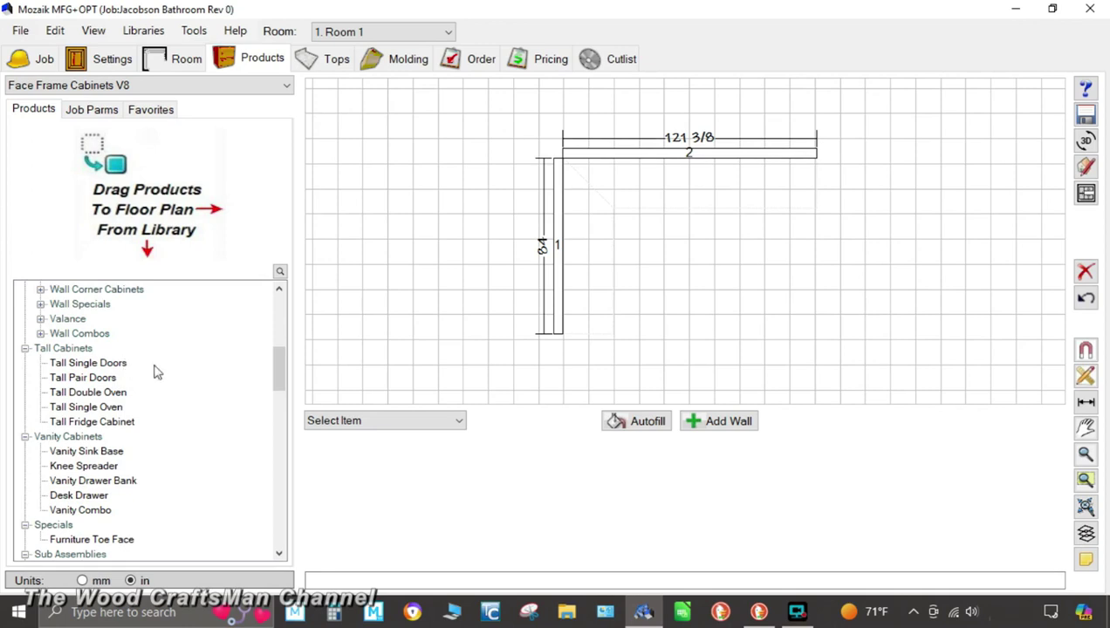
scroll(153, 372, down, 2)
scroll(142, 410, down, 1)
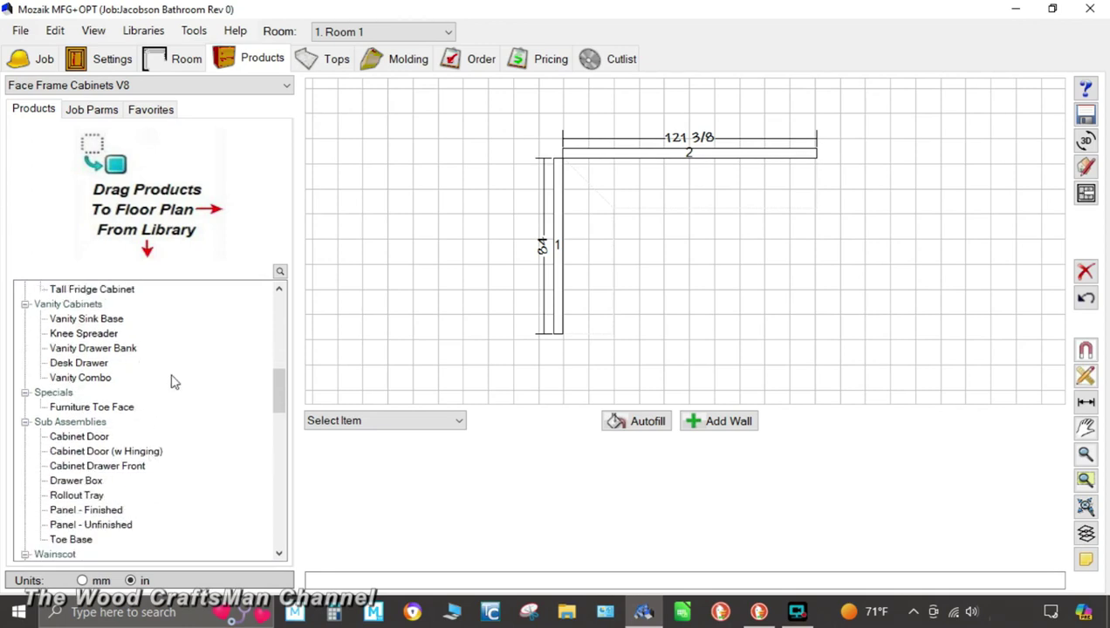
scroll(171, 382, down, 1)
scroll(169, 385, down, 1)
scroll(167, 387, down, 2)
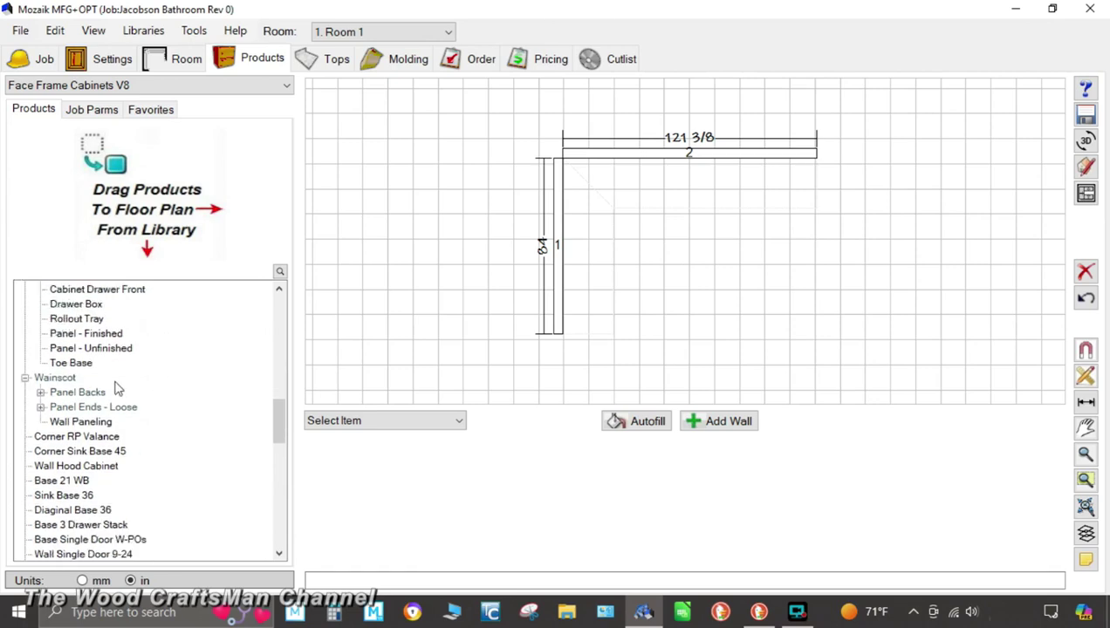
scroll(118, 386, down, 7)
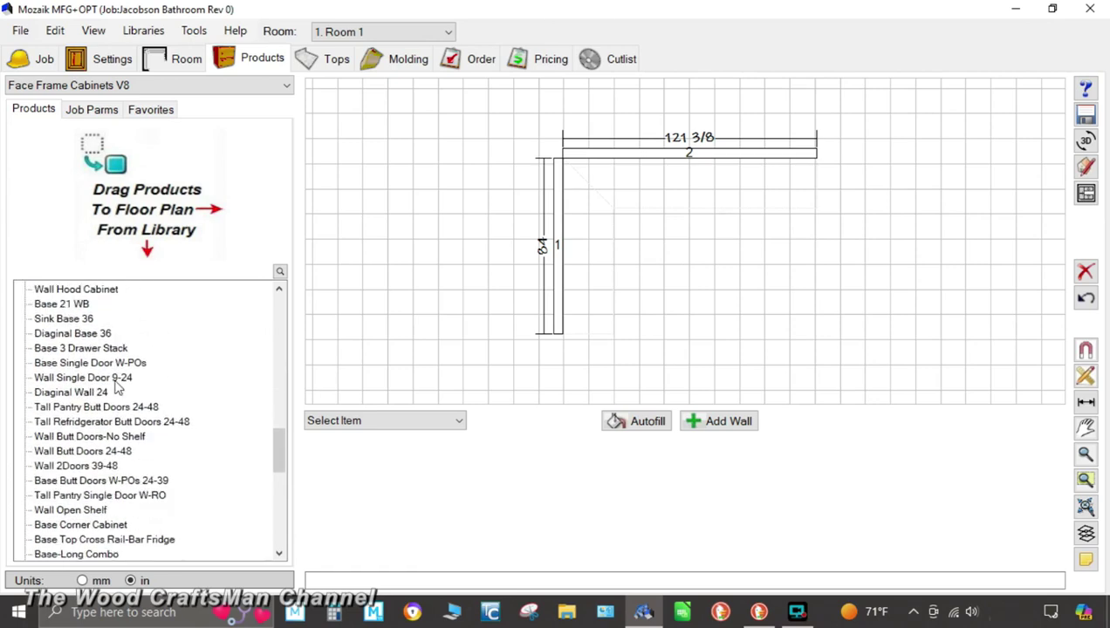
scroll(120, 387, up, 6)
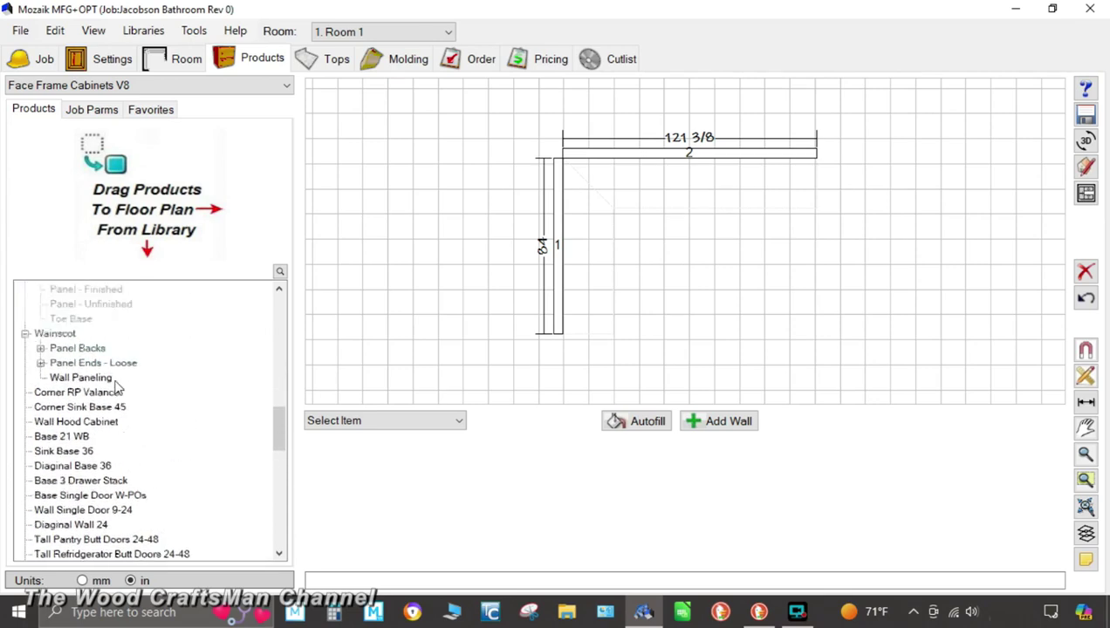
scroll(139, 403, down, 4)
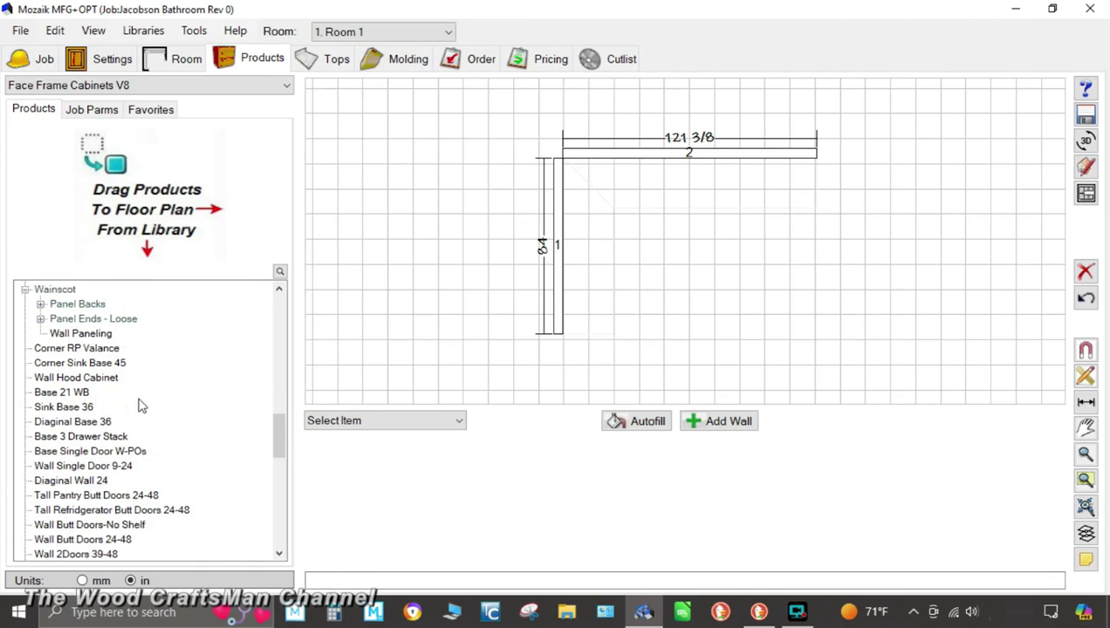
scroll(139, 403, down, 3)
scroll(140, 406, down, 5)
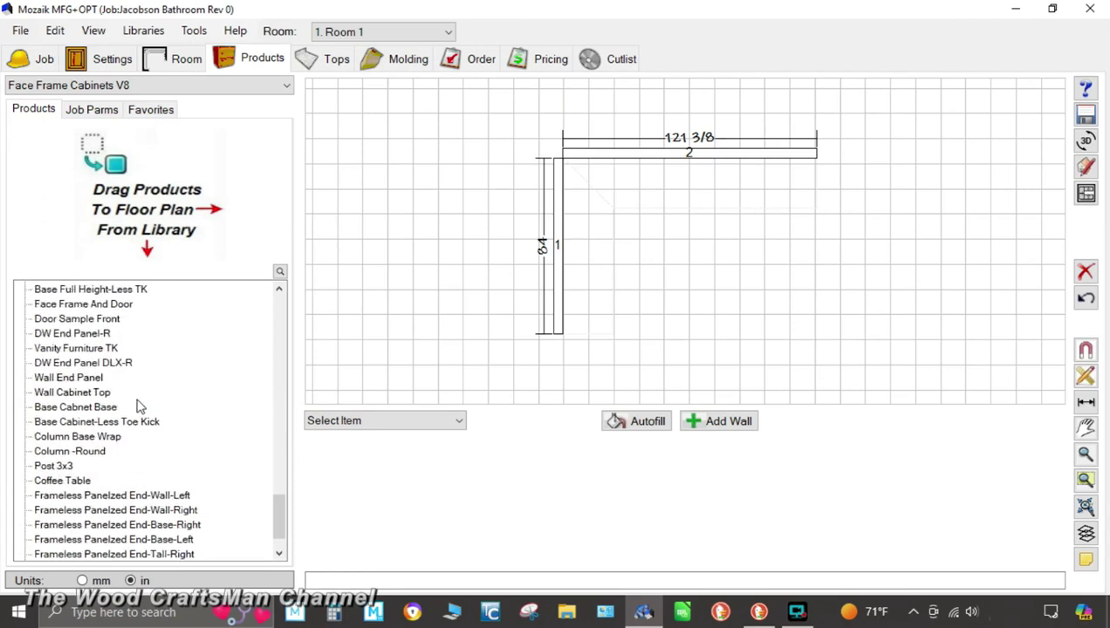
scroll(139, 407, down, 1)
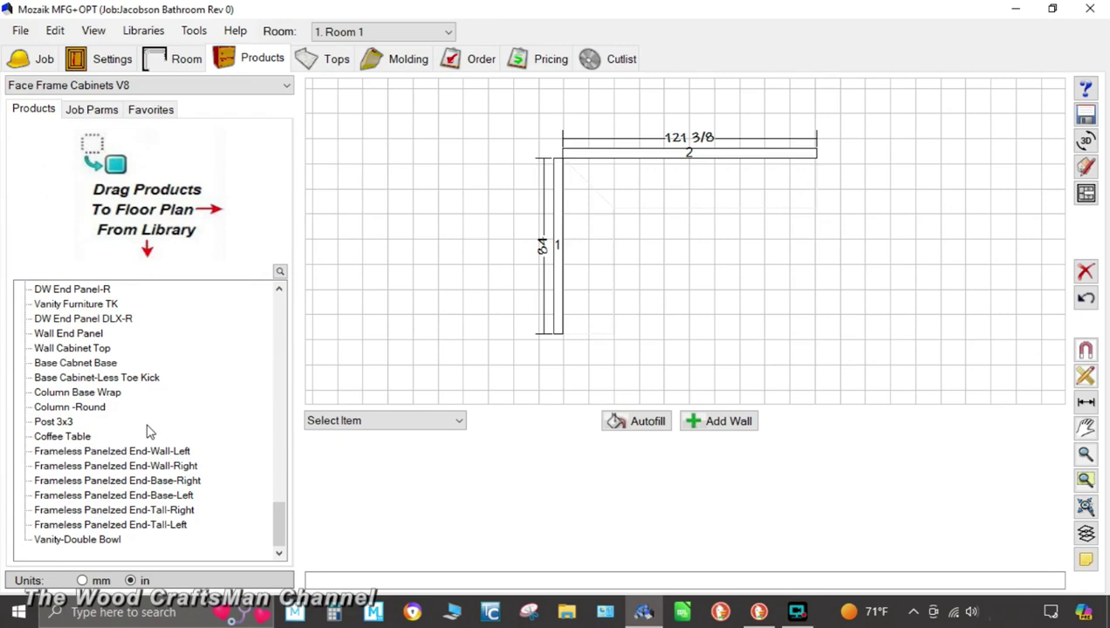
scroll(150, 431, up, 1)
scroll(150, 431, up, 10)
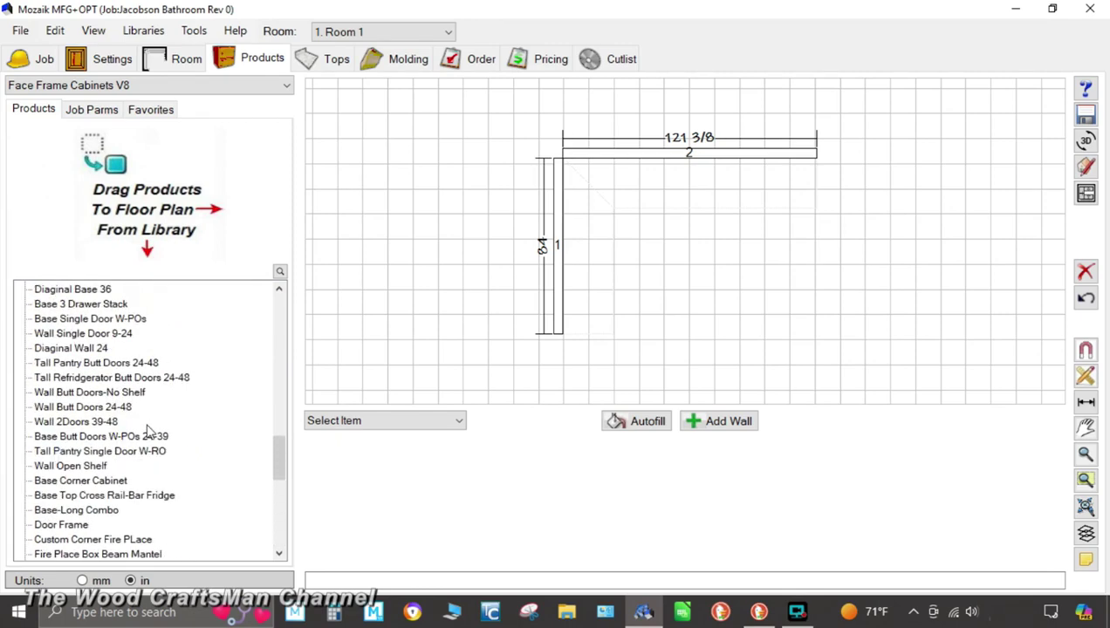
scroll(149, 431, up, 3)
scroll(148, 431, up, 2)
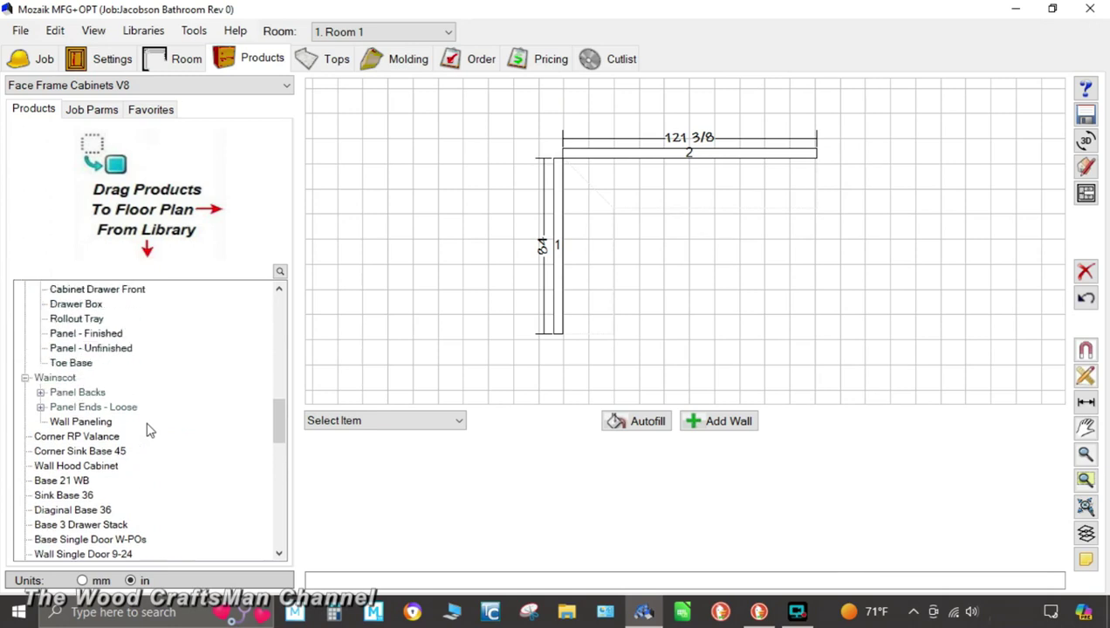
scroll(227, 383, up, 2)
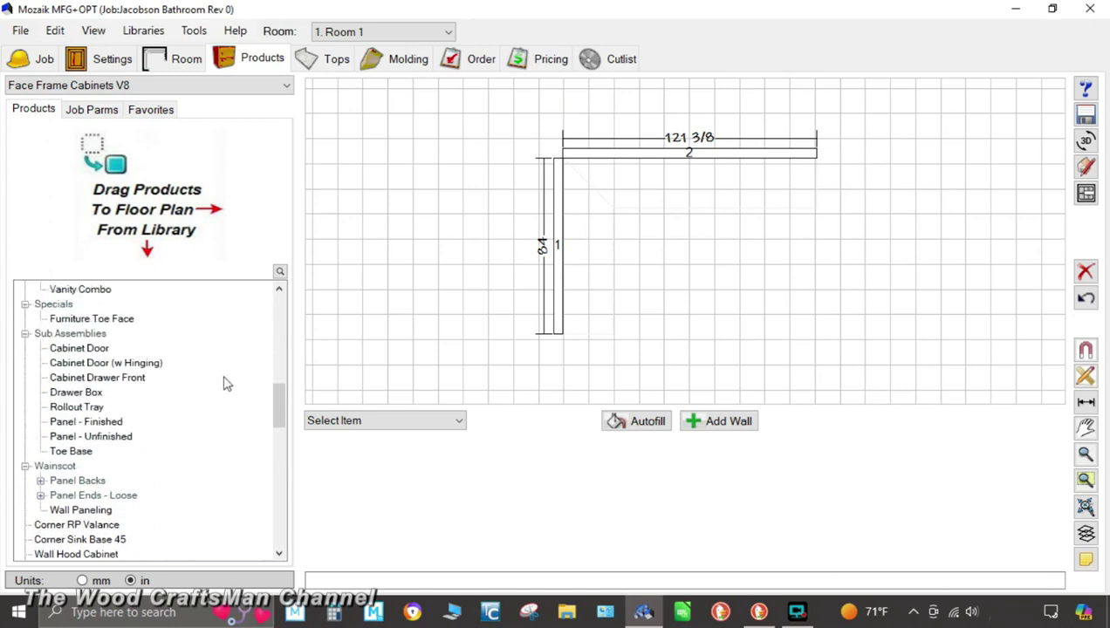
- Place a Tall Pair Doors cabinet on wall 2, in the corner against wall 1
scroll(227, 383, up, 3)
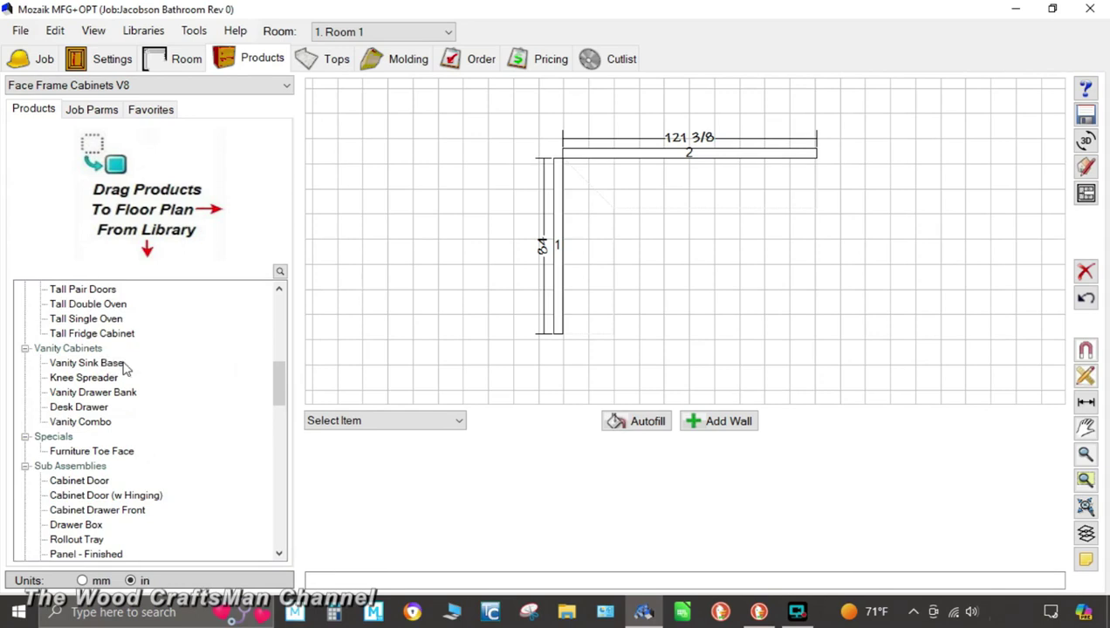
scroll(141, 393, up, 1)
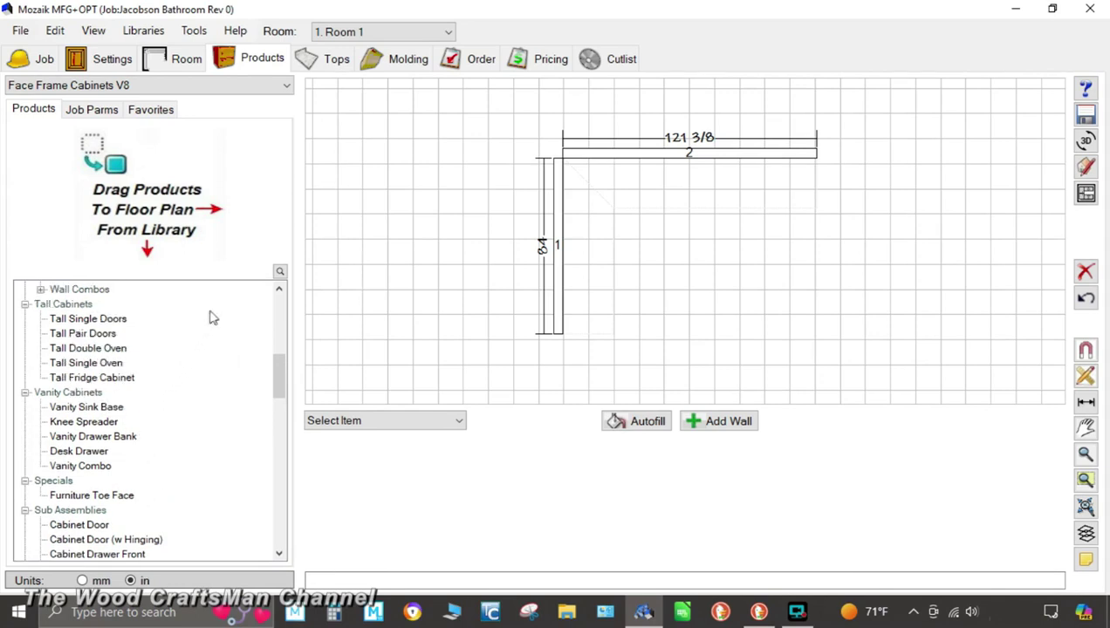
click(103, 334)
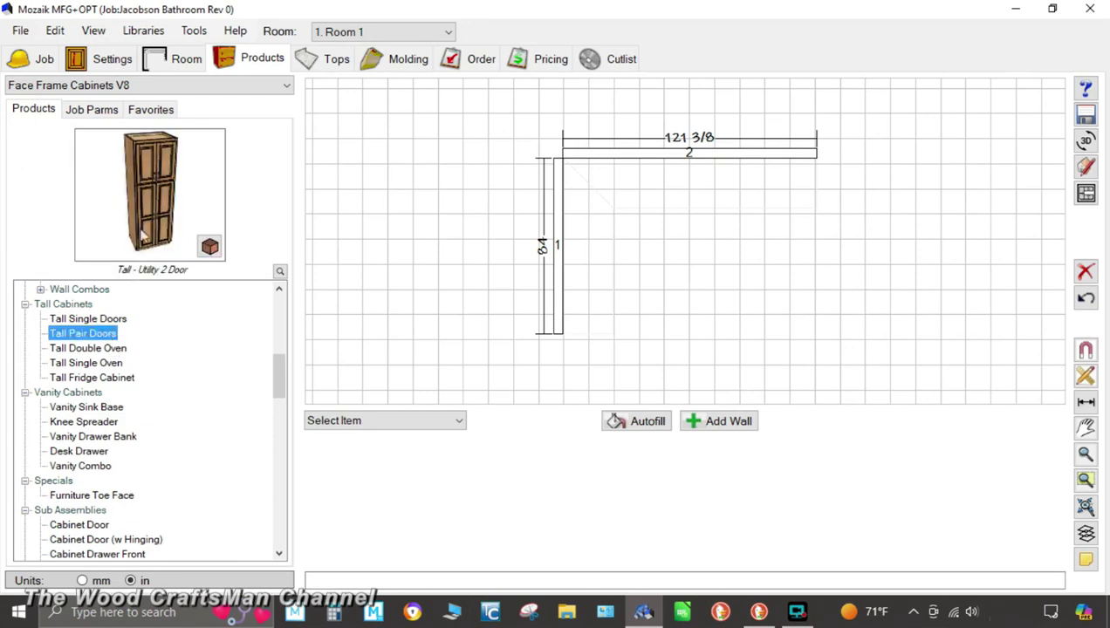
drag(162, 188, 597, 177)
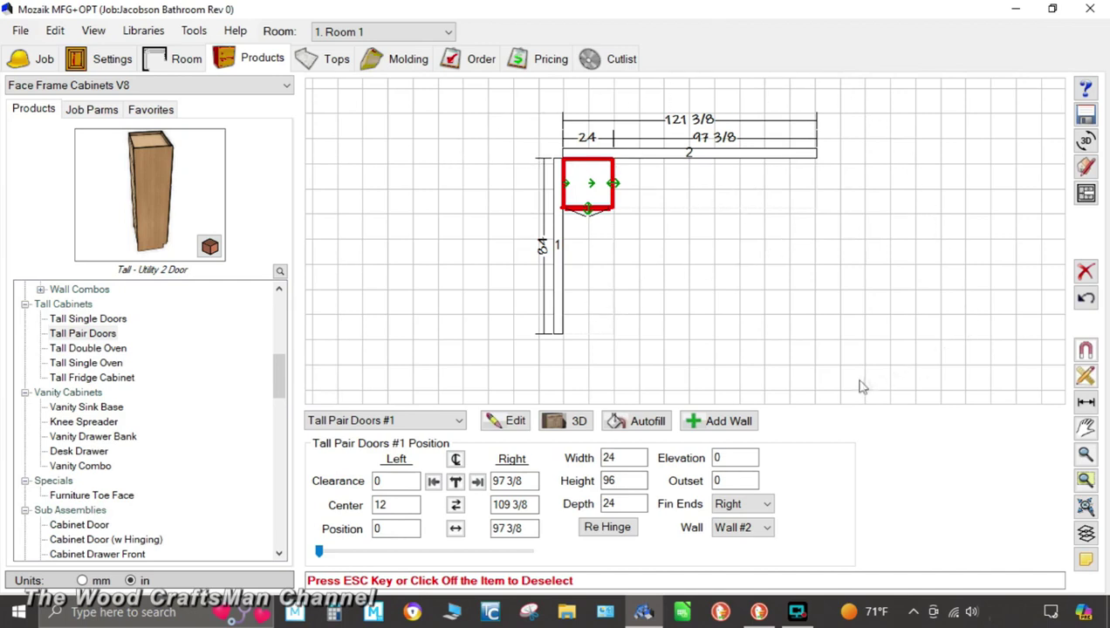
- View the elevations of walls 2 and 1, check the floor plan, and return to wall 2's elevation
click(1087, 194)
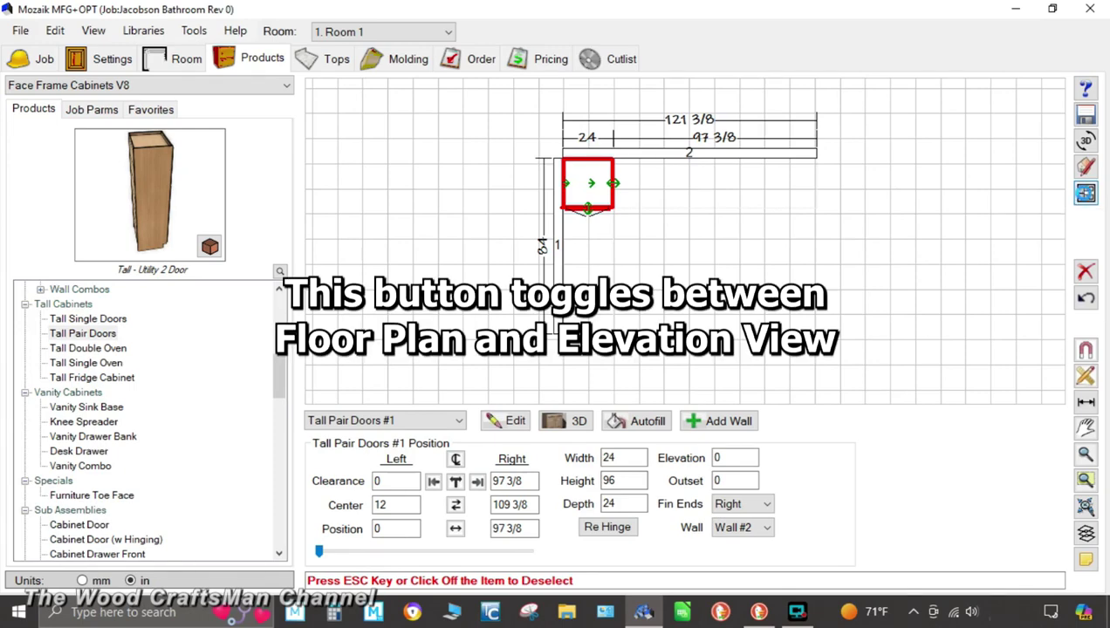
click(395, 291)
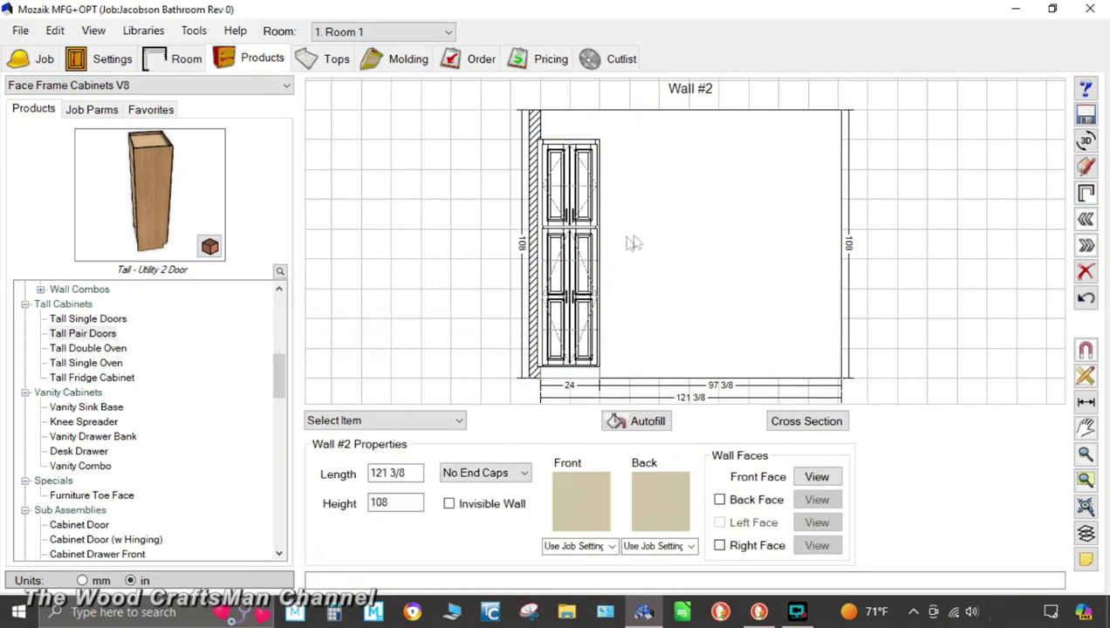
click(1087, 220)
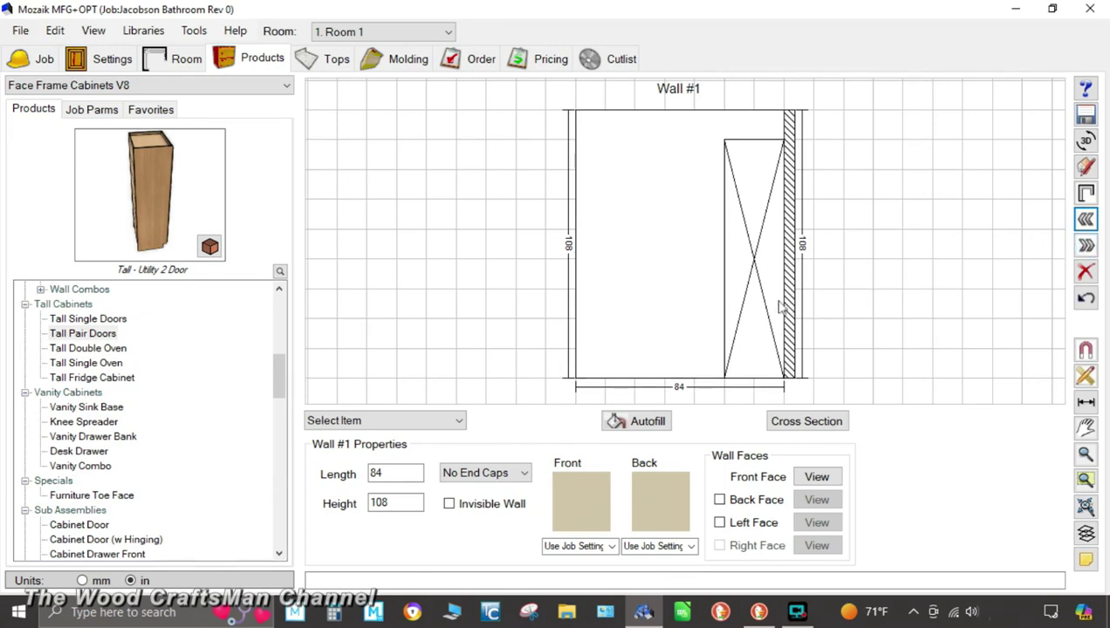
click(1085, 194)
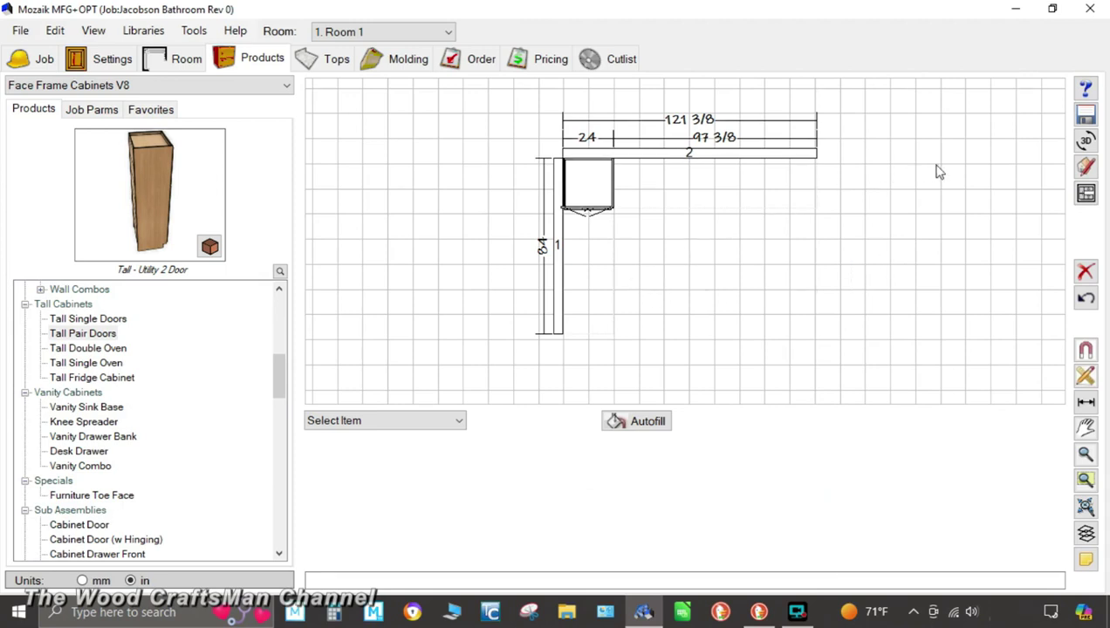
click(1086, 195)
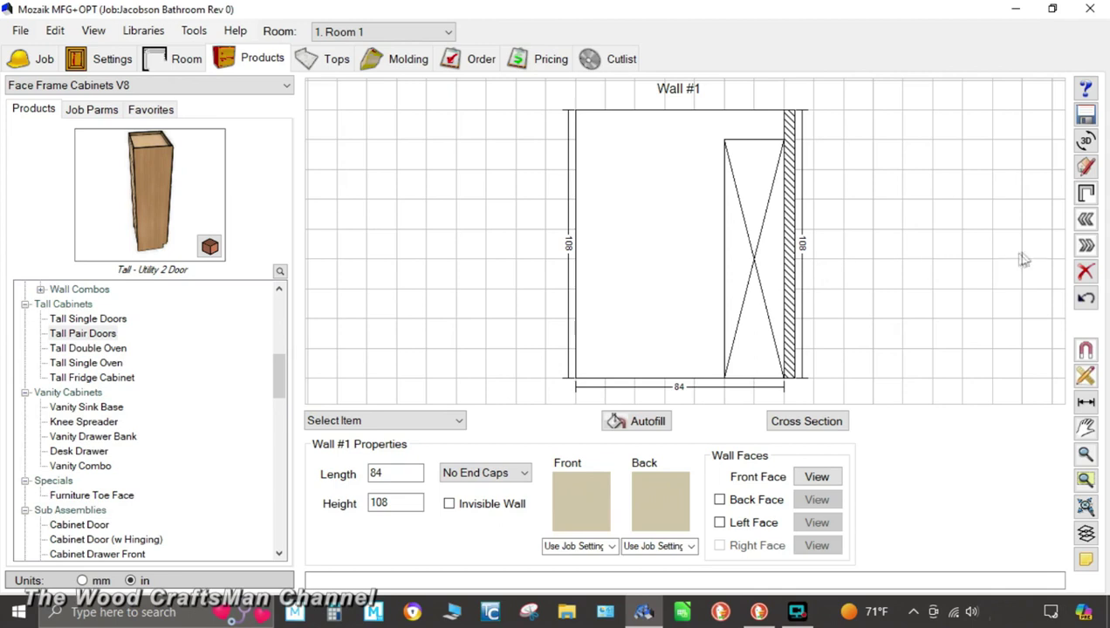
click(1086, 247)
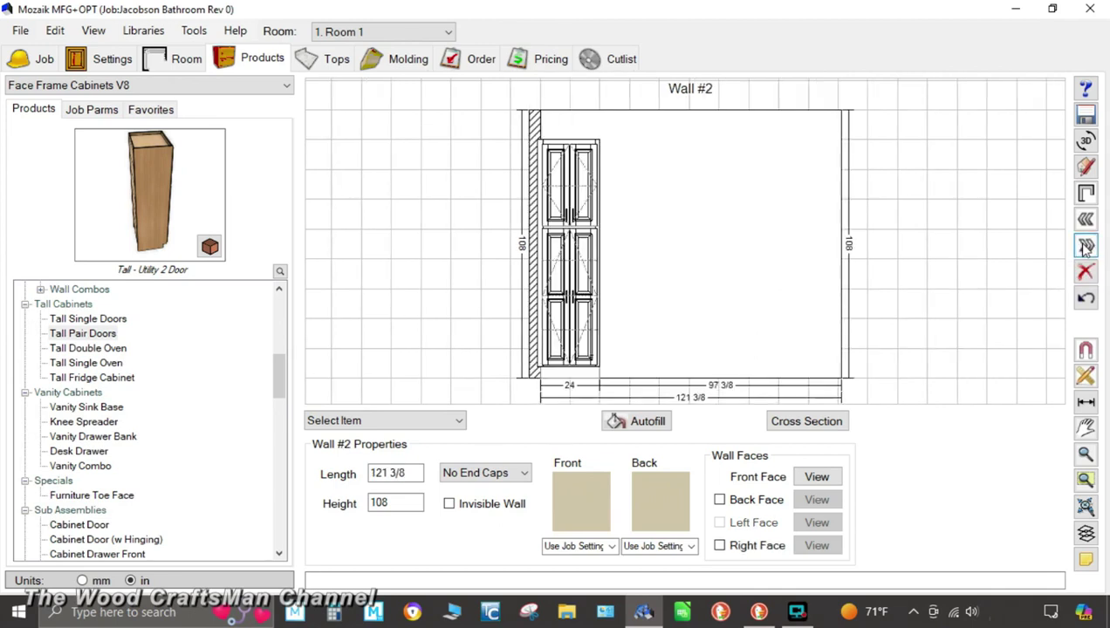
- Set the width of the Tall Pair Doors cabinet on wall 2 to 25.375 in
click(585, 332)
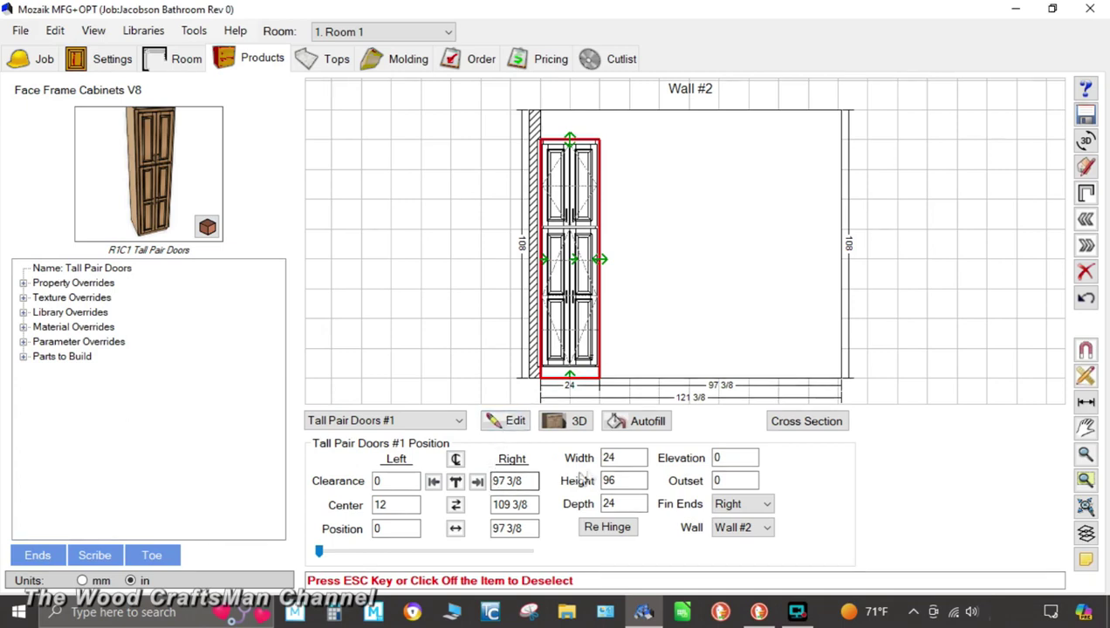
click(622, 460)
text(25.375)
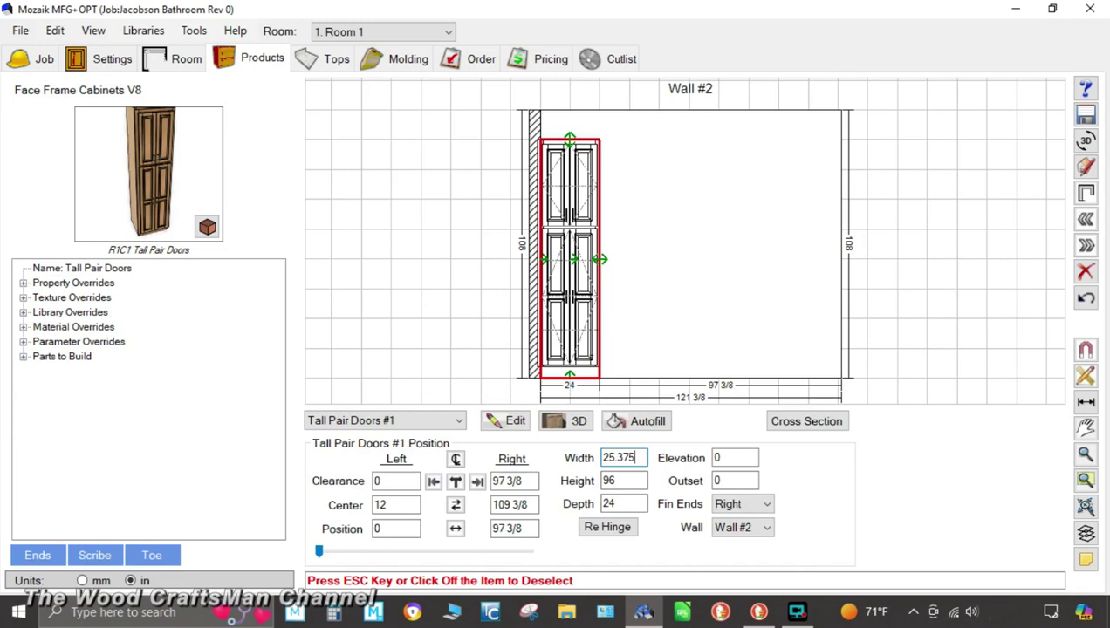
key(Return)
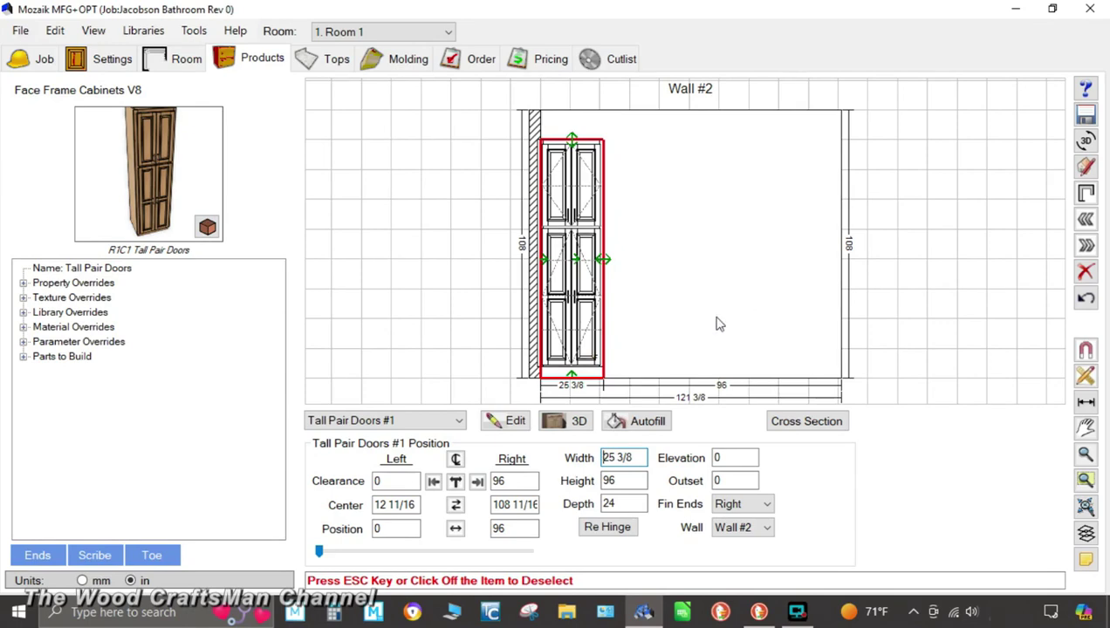
click(712, 327)
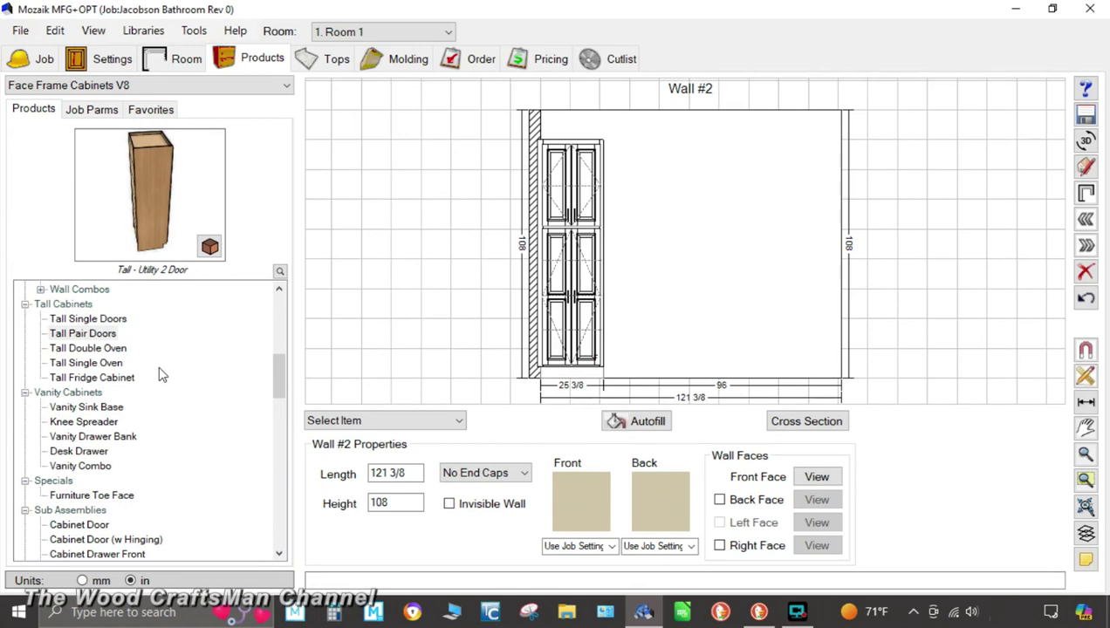
- Place a Vanity Sink Base on wall 2 directly beside the tall cabinet and set its width to 60 in
click(115, 409)
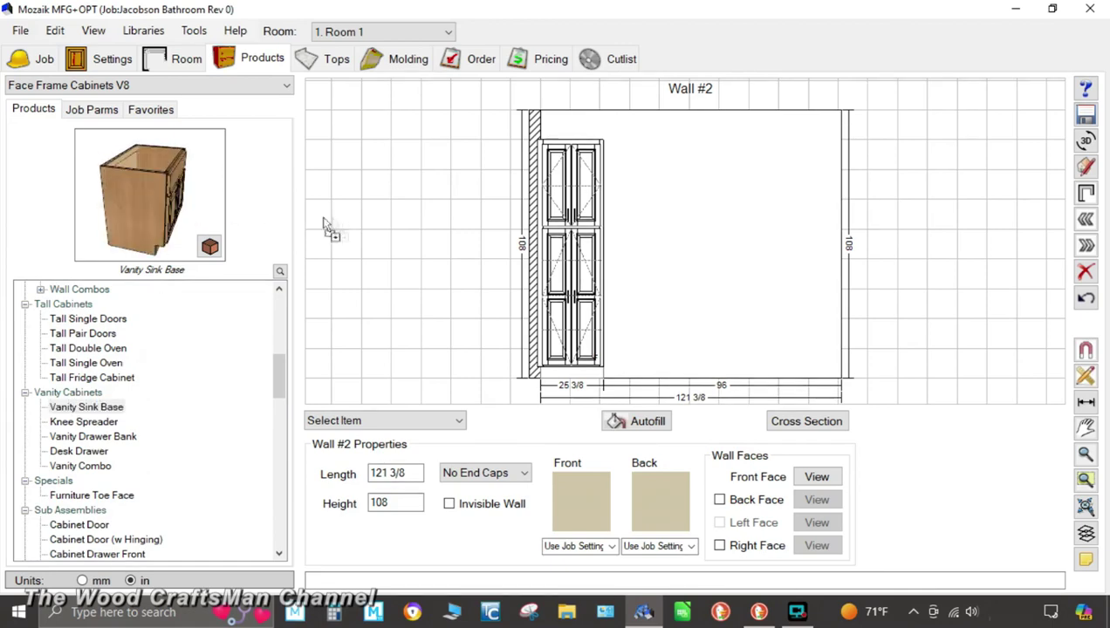
click(656, 279)
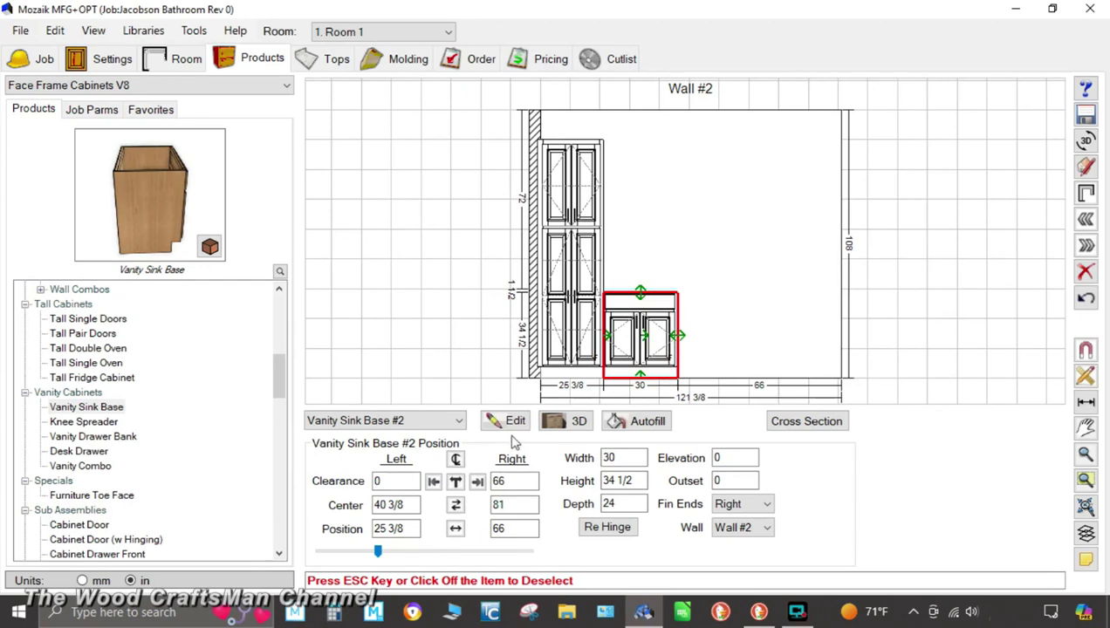
double_click(638, 458)
text(6)
key(Return)
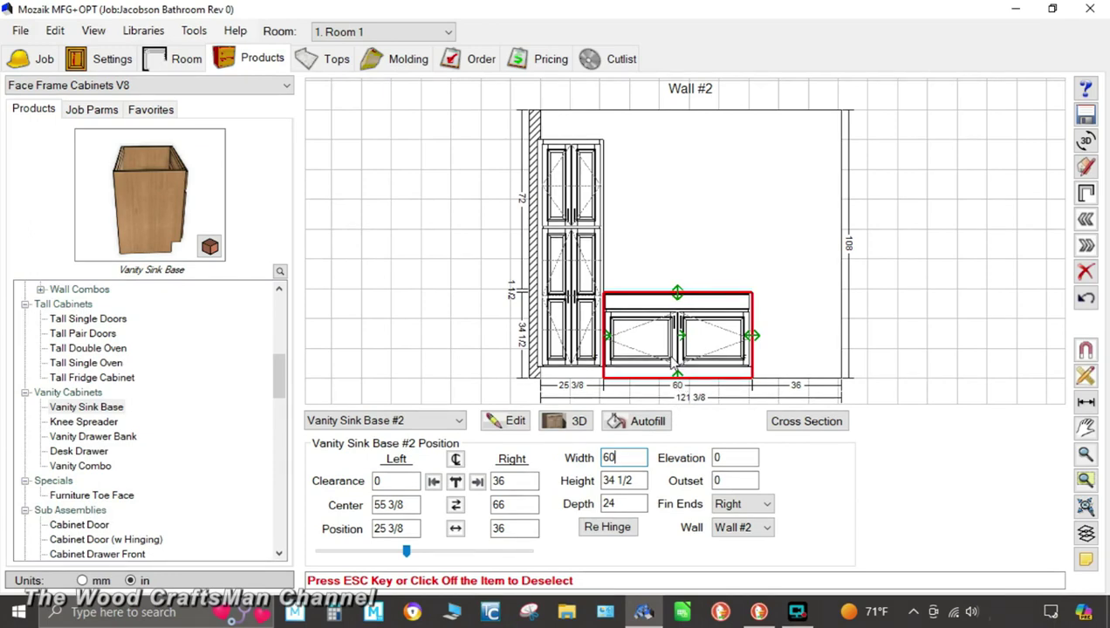
- Set the width of the Vanity Sink Base on wall 2 to 58 in and keep it selected
double_click(611, 457)
text(58)
click(511, 460)
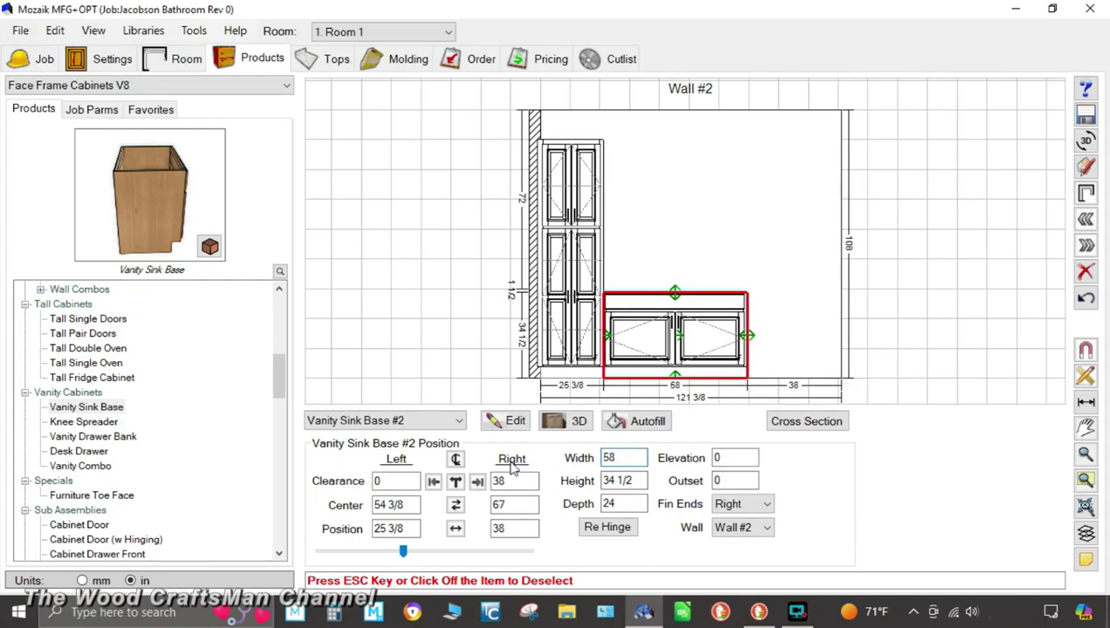
click(682, 344)
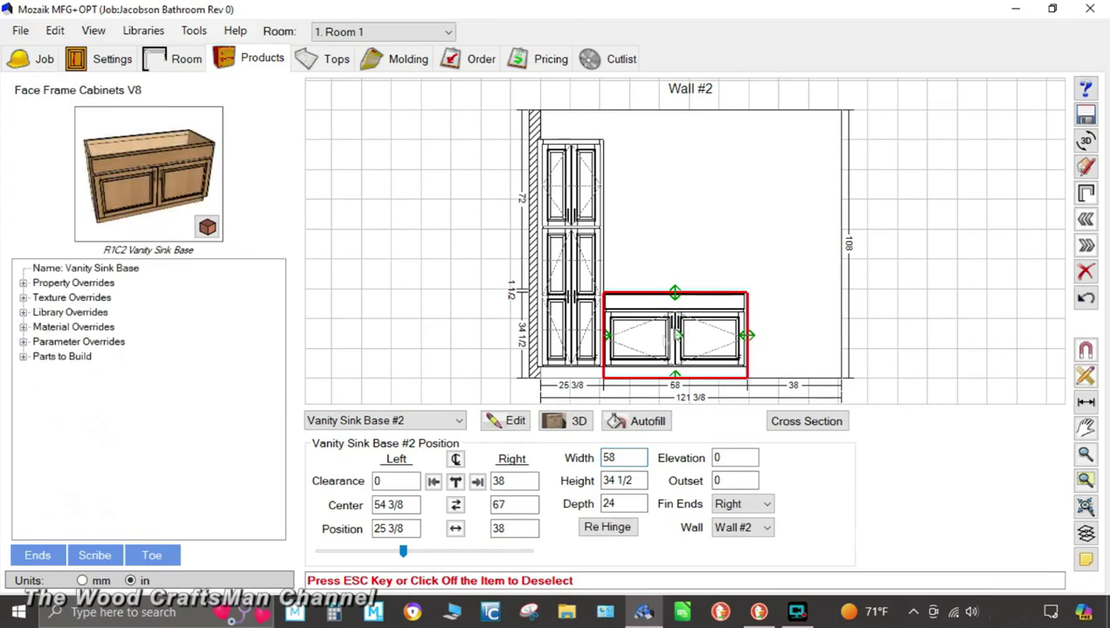
- Move the Vanity Sink Base away from the tall cabinet by setting its left clearance to 12 in
double_click(383, 480)
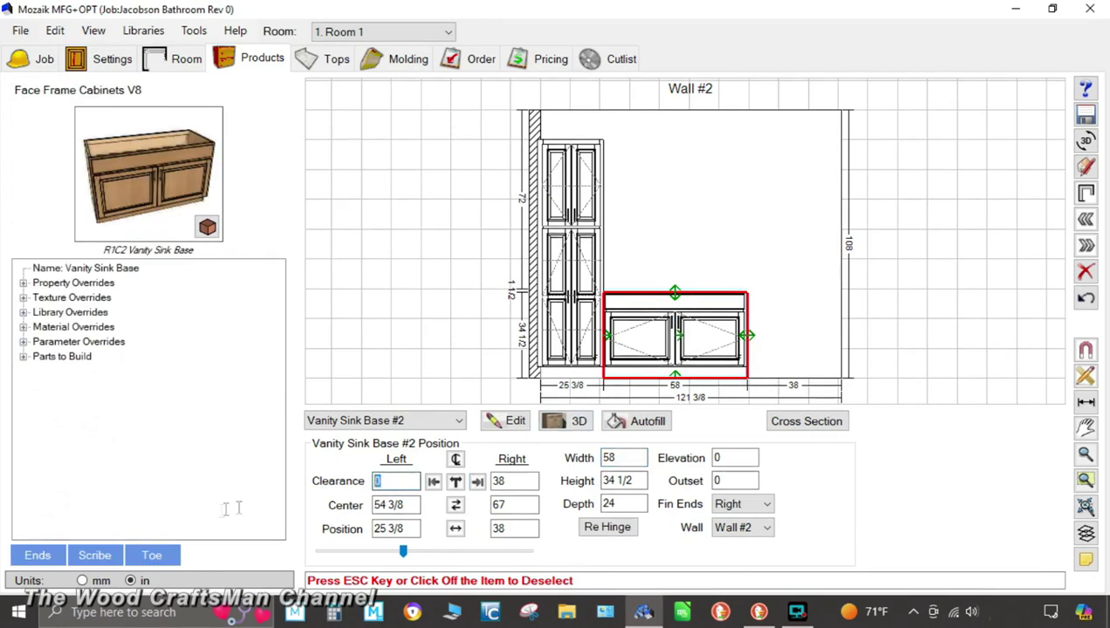
text(12)
key(Return)
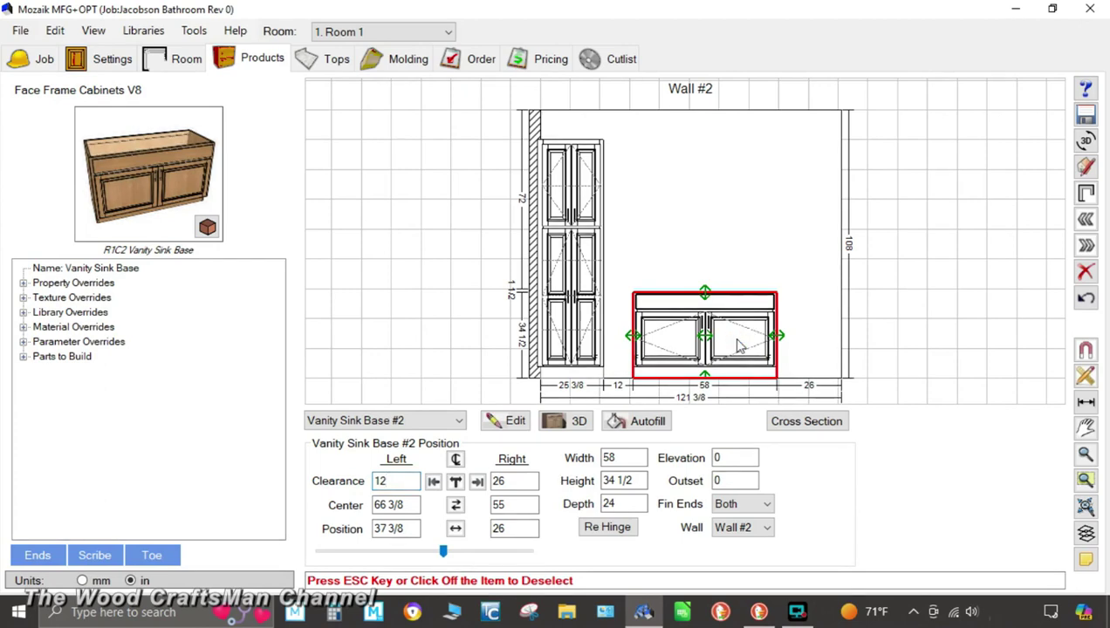
- Set the Vanity Sink Base's width to 60 in, stretching it to the left
double_click(617, 458)
text(60)
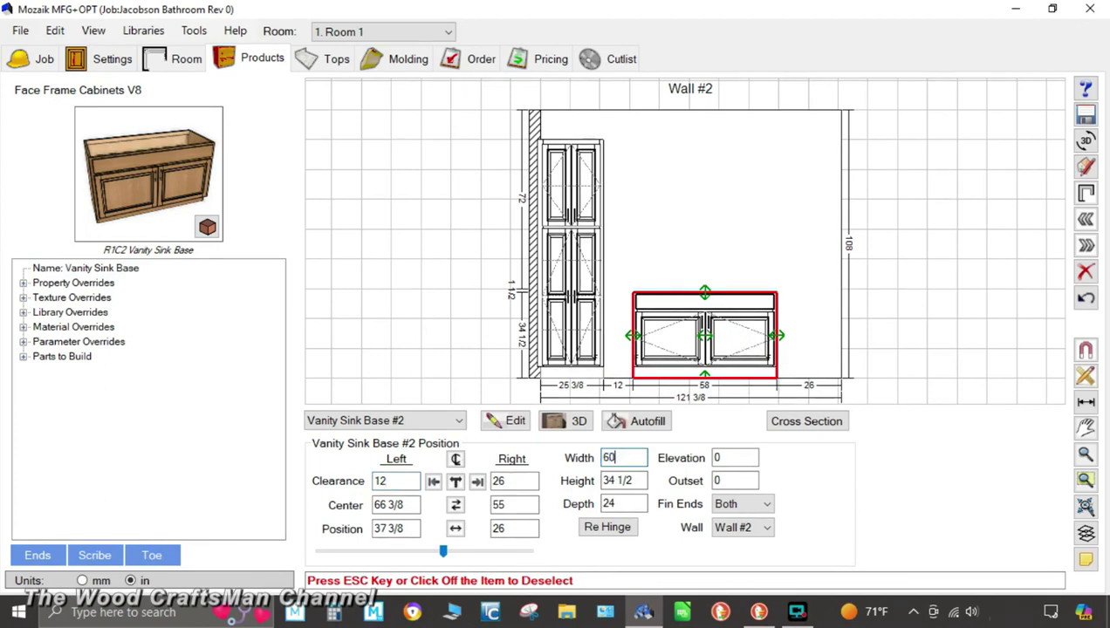
key(Return)
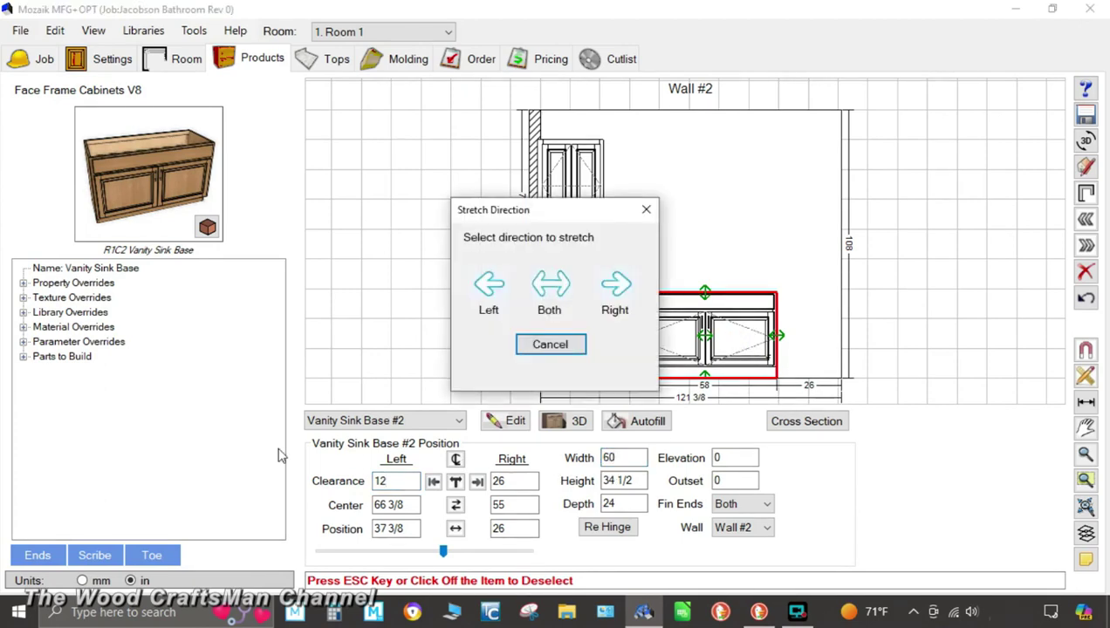
click(490, 287)
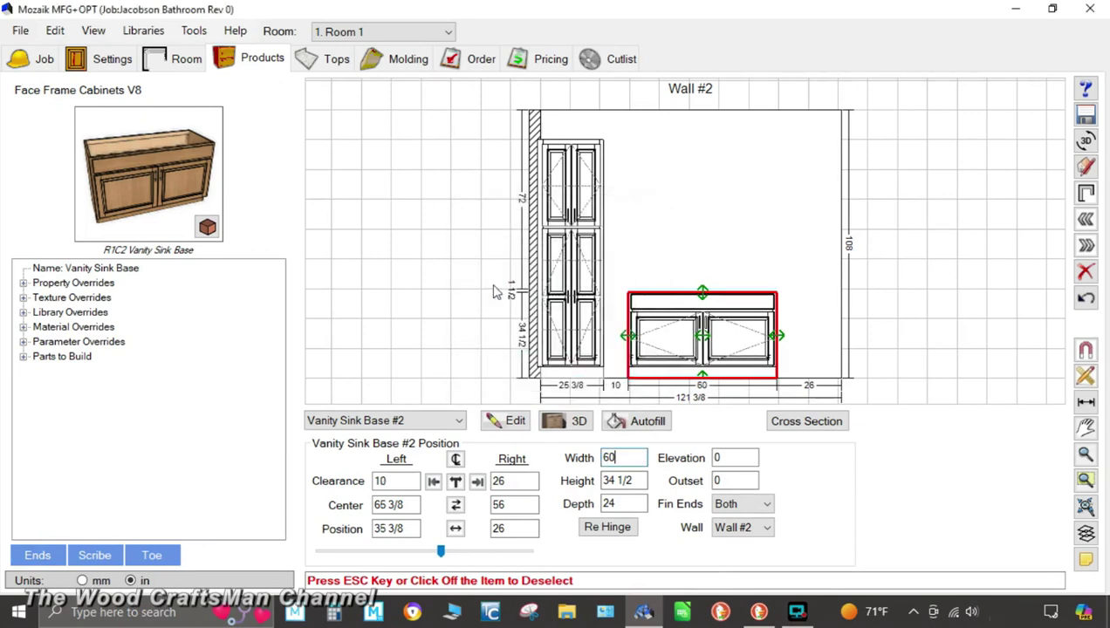
- Stretch the Vanity Sink Base's left edge to the tall cabinet, and pull it back to a width of about 59 1/2 in
click(615, 356)
click(653, 356)
drag(629, 336, 604, 336)
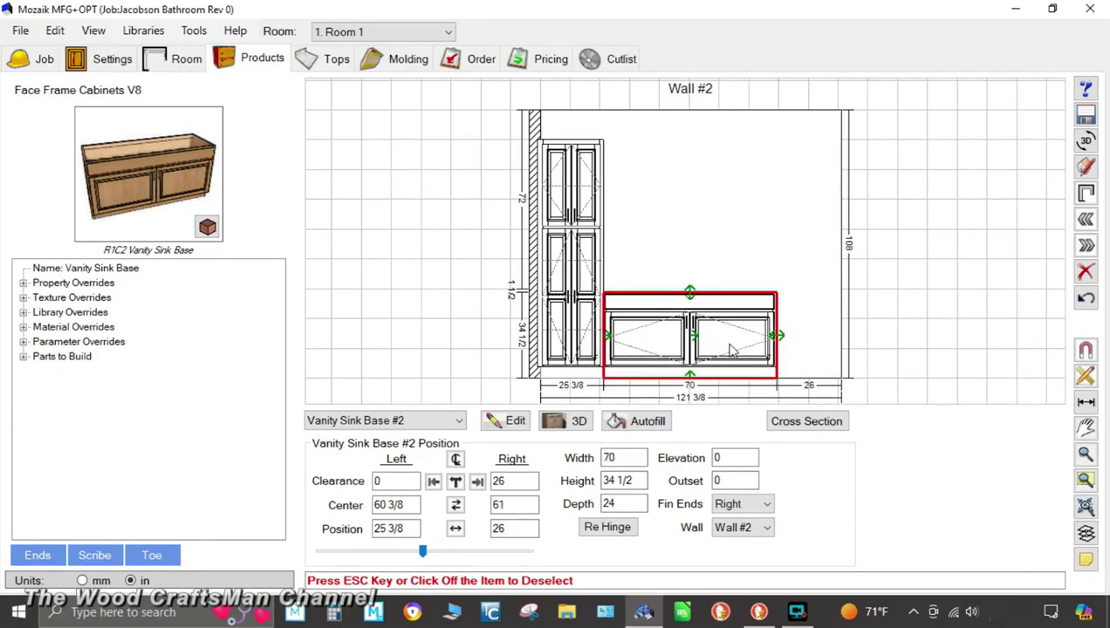
drag(606, 336, 630, 338)
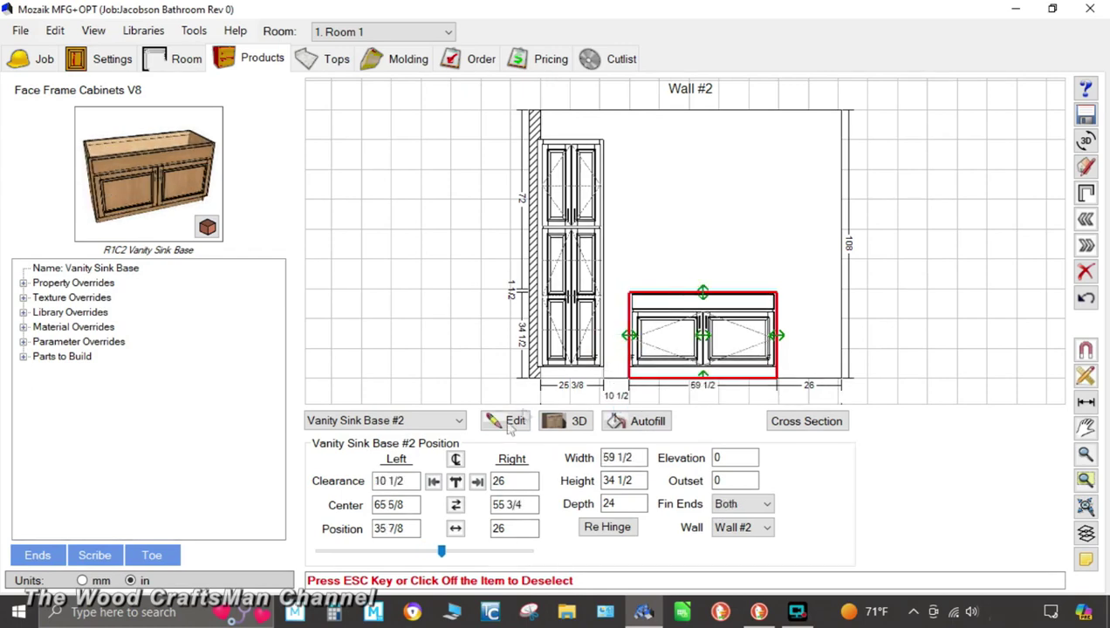
- Set the Vanity Sink Base's width to 58 in, stretching it equally in both directions
click(635, 458)
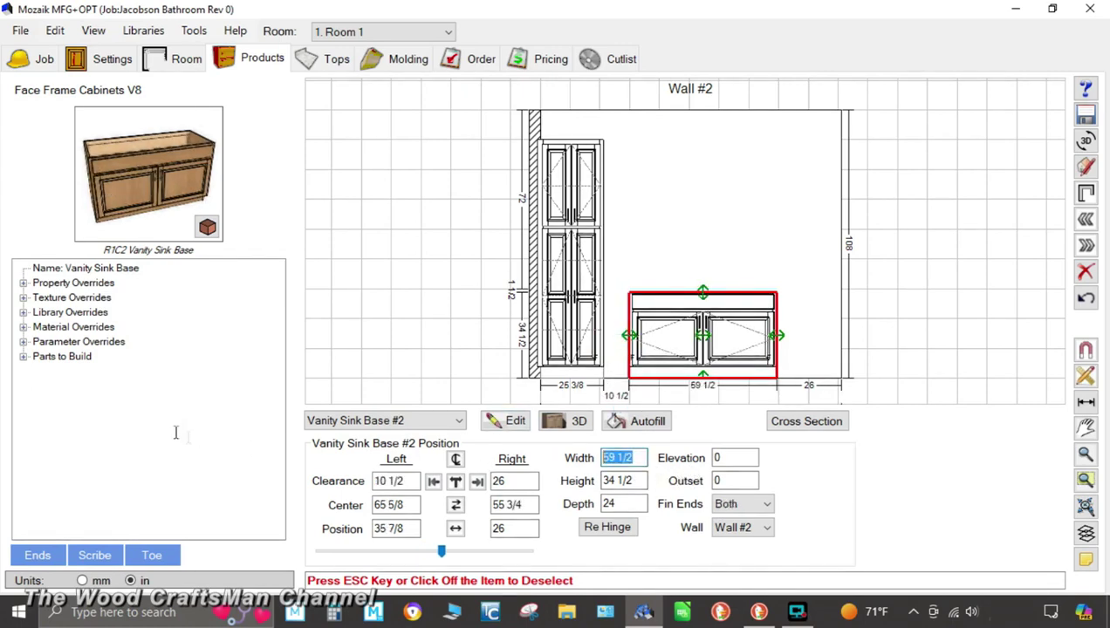
text(5)
key(BackSpace)
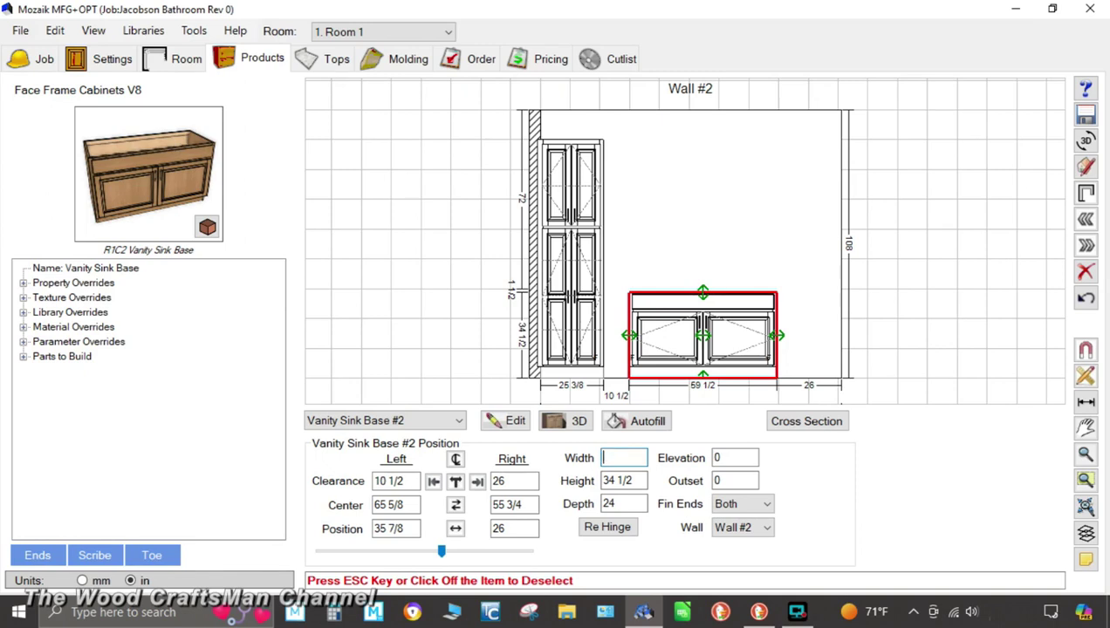
key(Return)
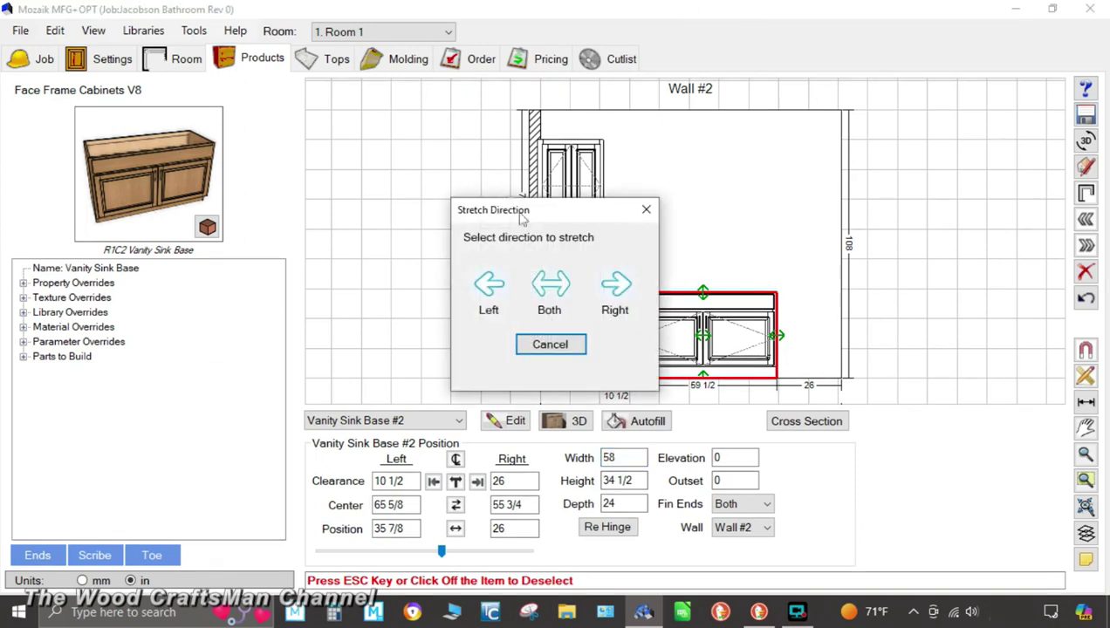
click(551, 288)
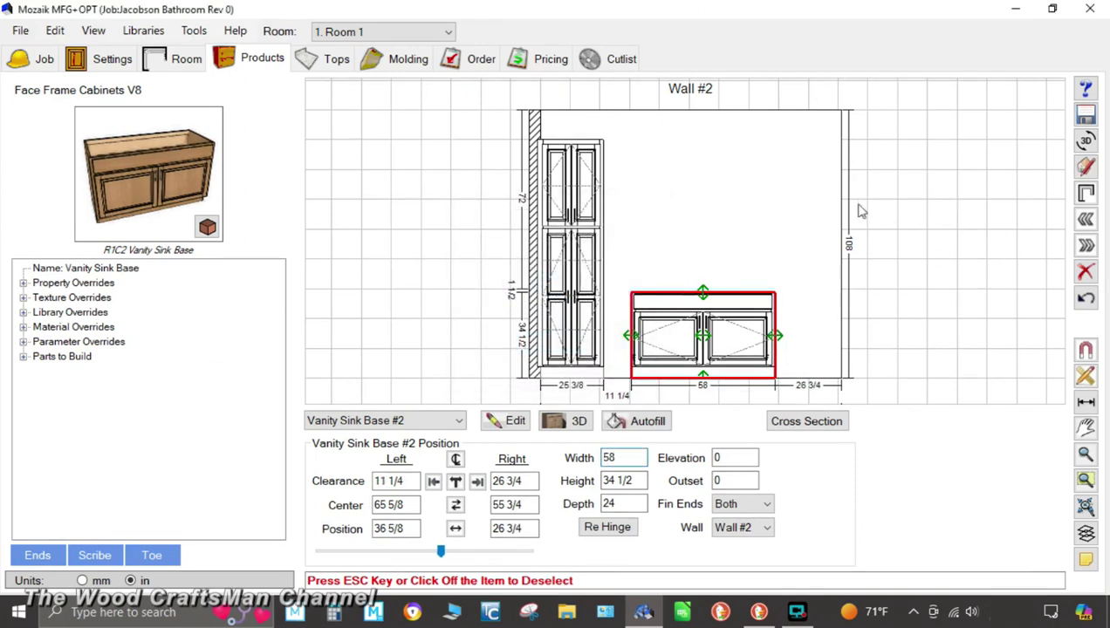
- Nudge the Vanity Sink Base along wall 2 to a left clearance of about 11 5/16 in
click(740, 258)
click(707, 316)
scroll(709, 344, up, 5)
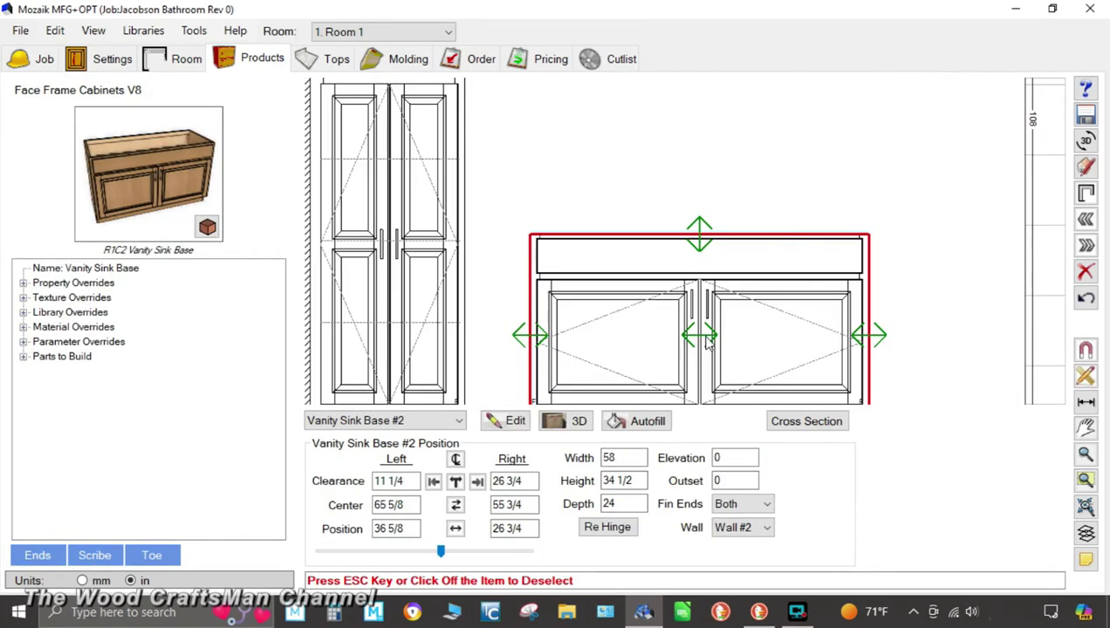
mouse_move(705, 336)
mouse_down()
mouse_move(638, 340)
mouse_move(700, 335)
mouse_up()
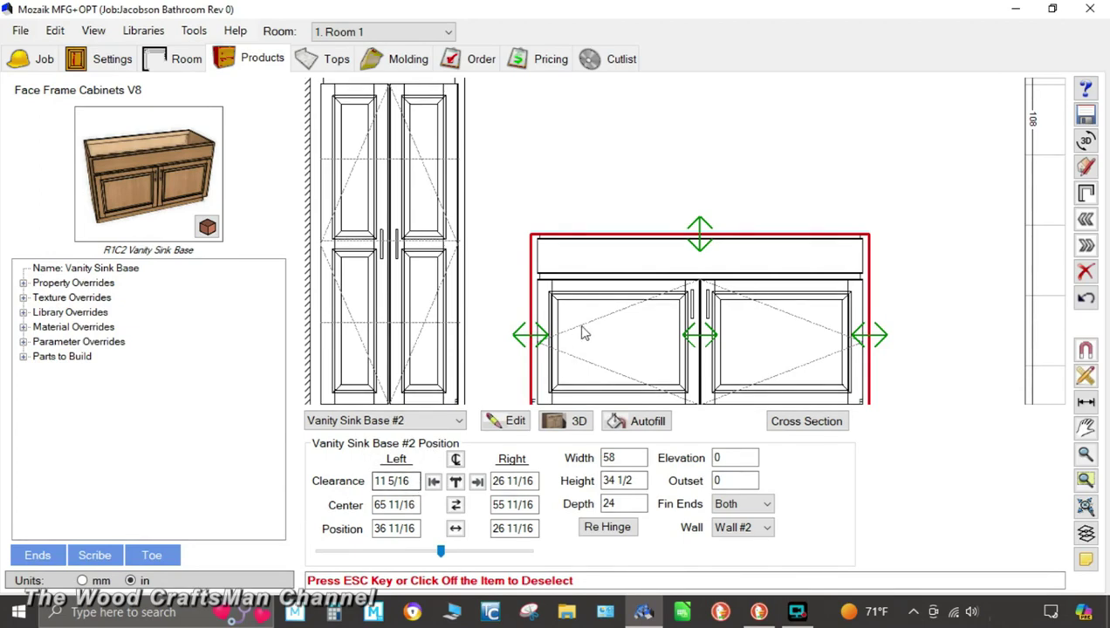
- Set the Vanity Sink Base's left clearance to 0 so it sits directly against the tall cabinet
scroll(580, 329, down, 5)
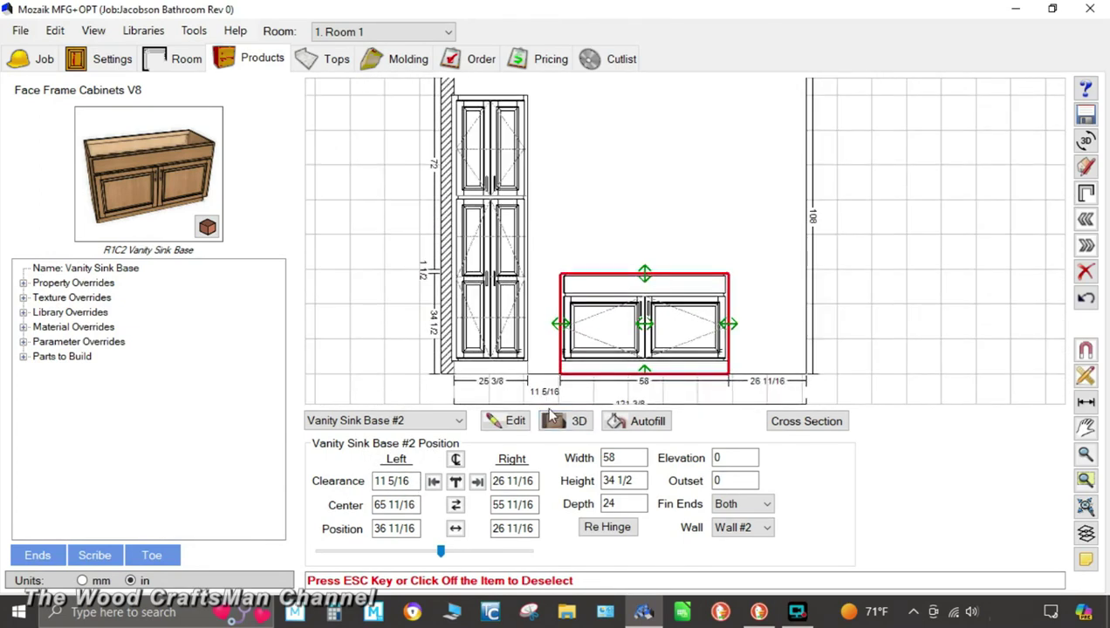
scroll(559, 401, up, 2)
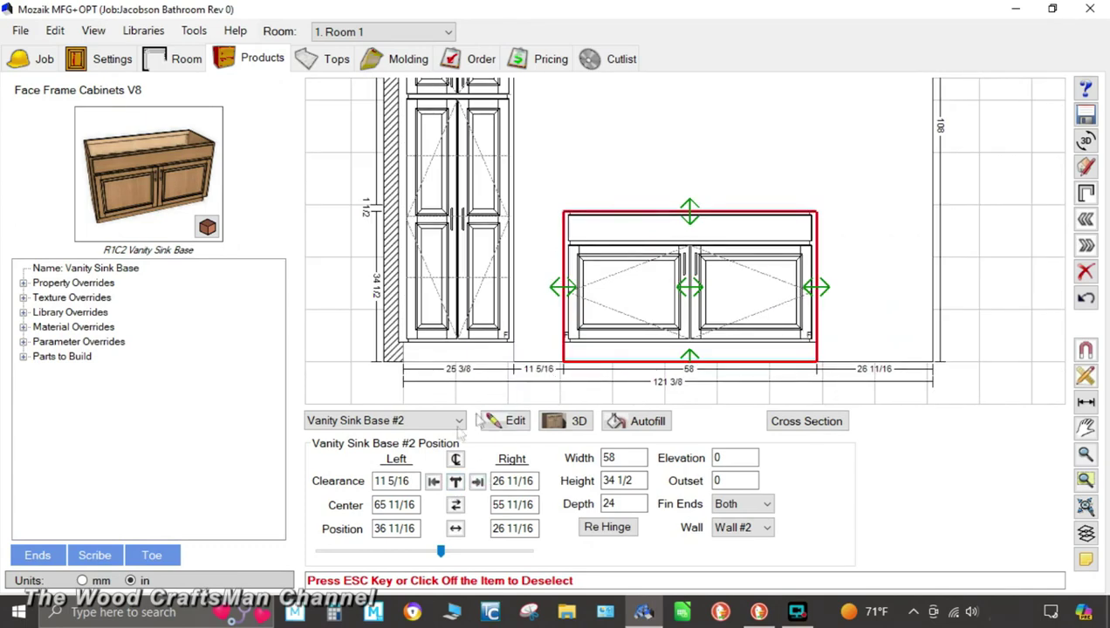
triple_click(419, 481)
text(0)
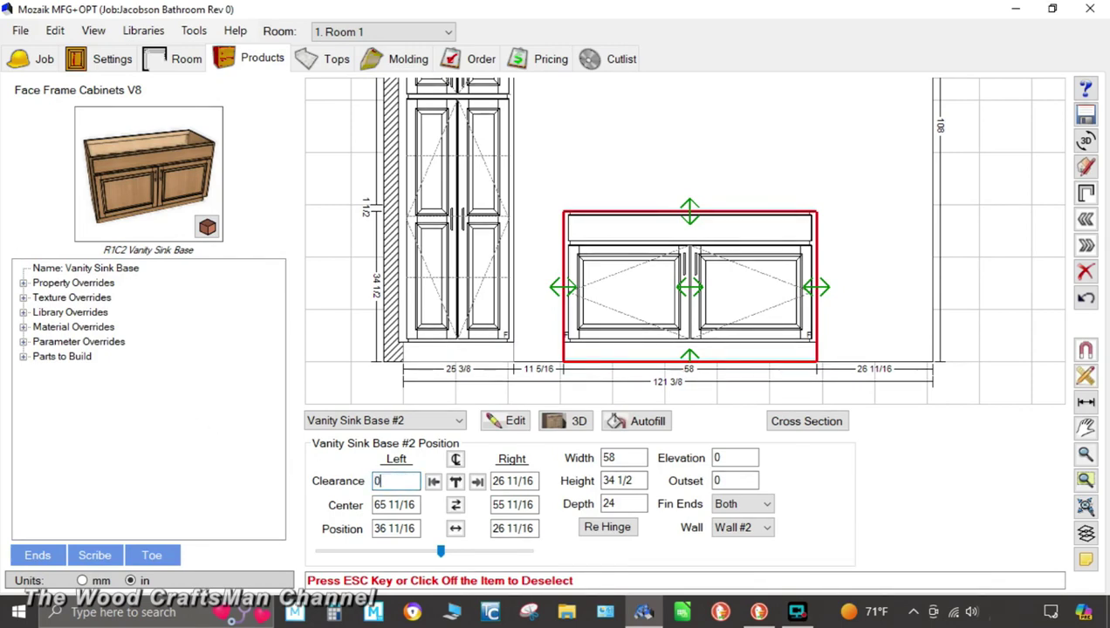
key(Return)
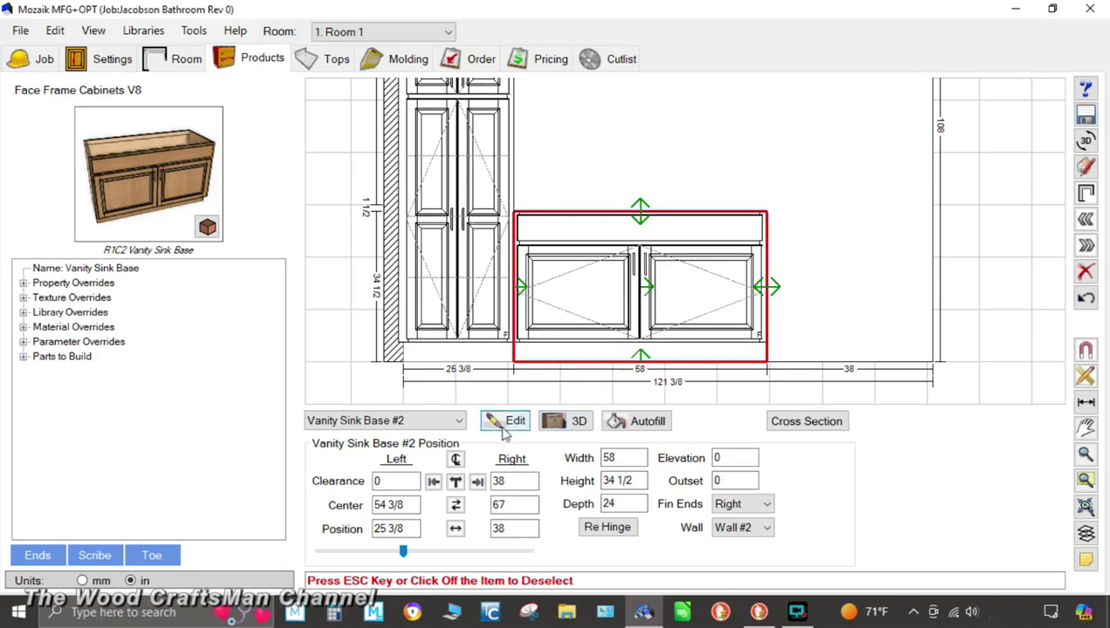
- Open the Vanity Sink Base in the full-screen Product Editor and set its depth to 21 in
click(884, 399)
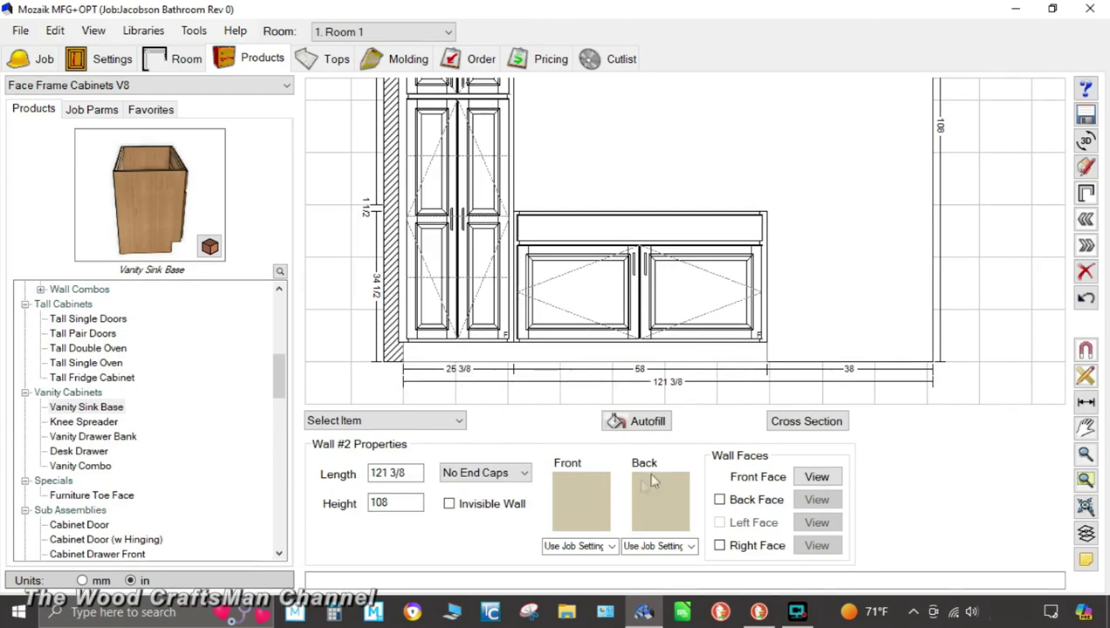
click(661, 304)
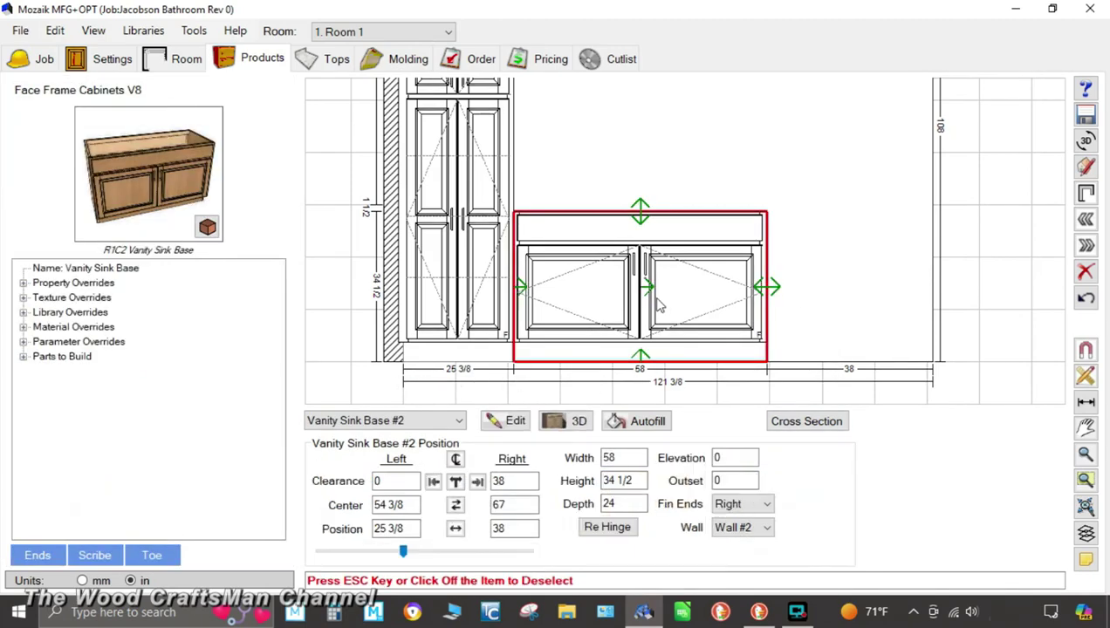
click(515, 421)
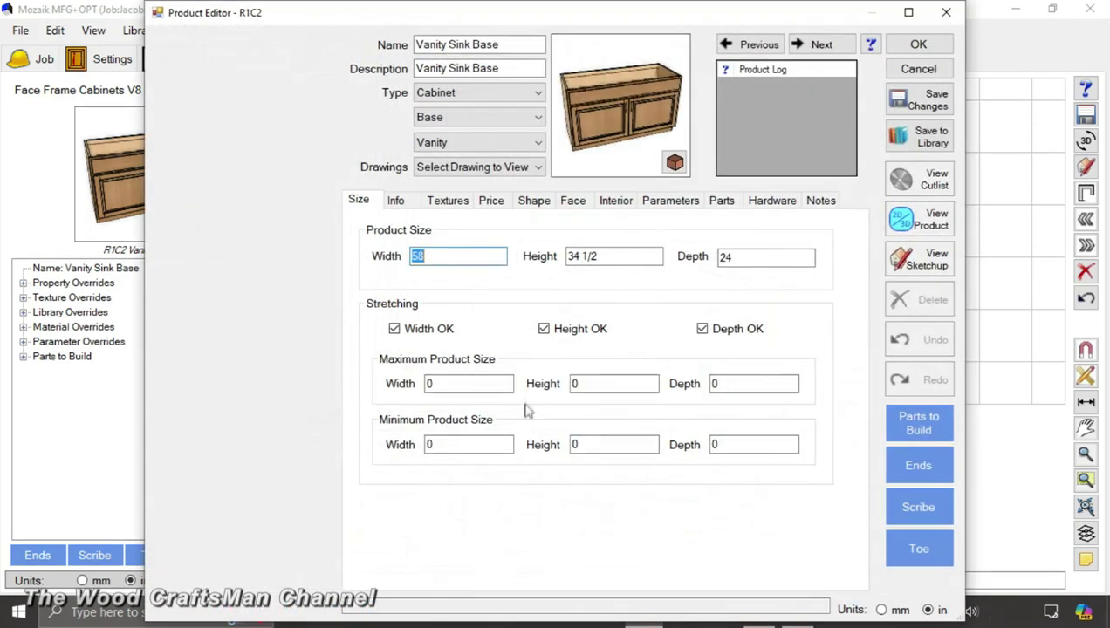
click(905, 12)
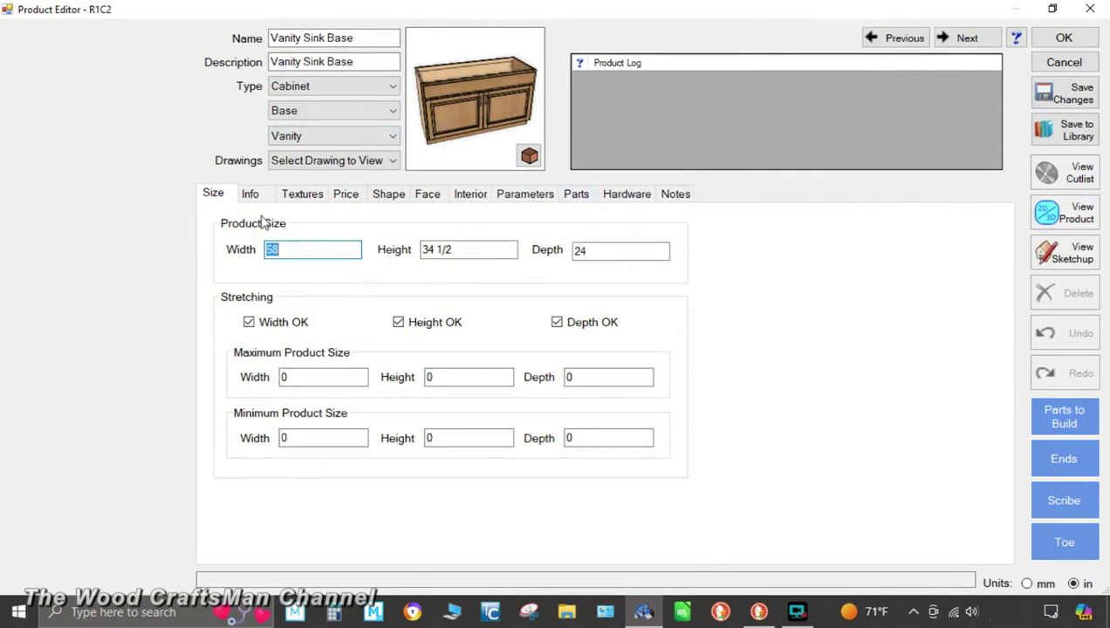
click(318, 254)
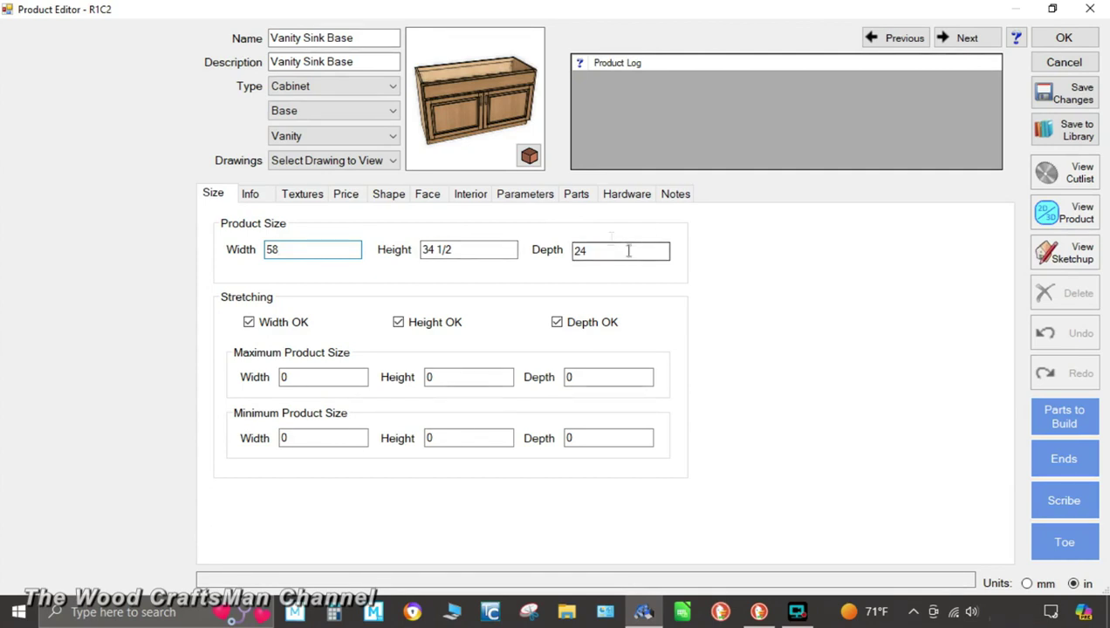
drag(598, 251, 455, 263)
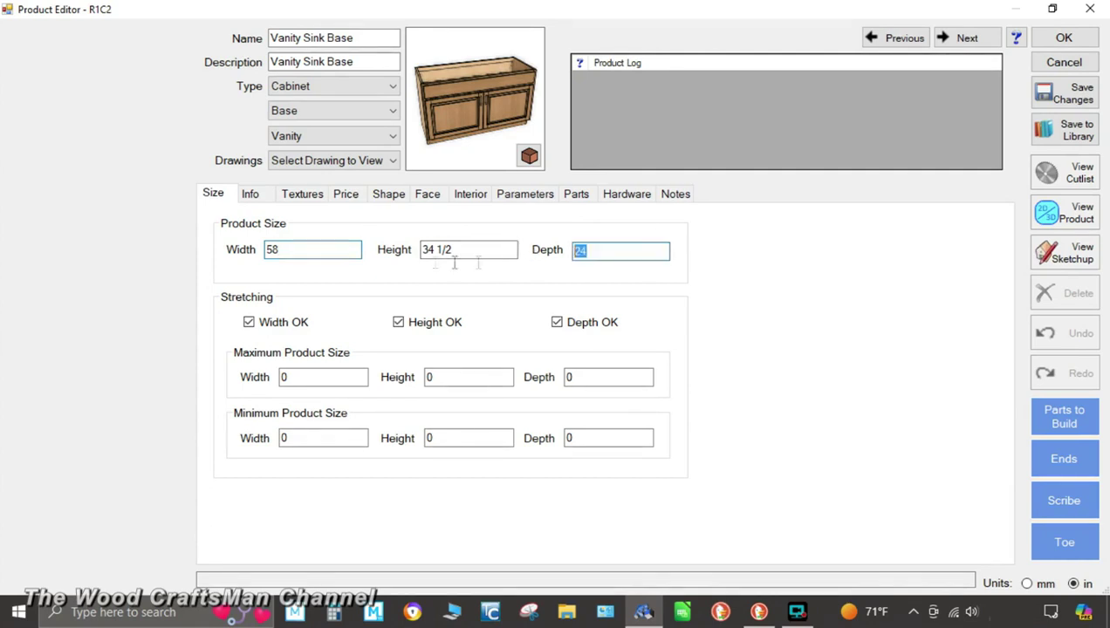
text(21)
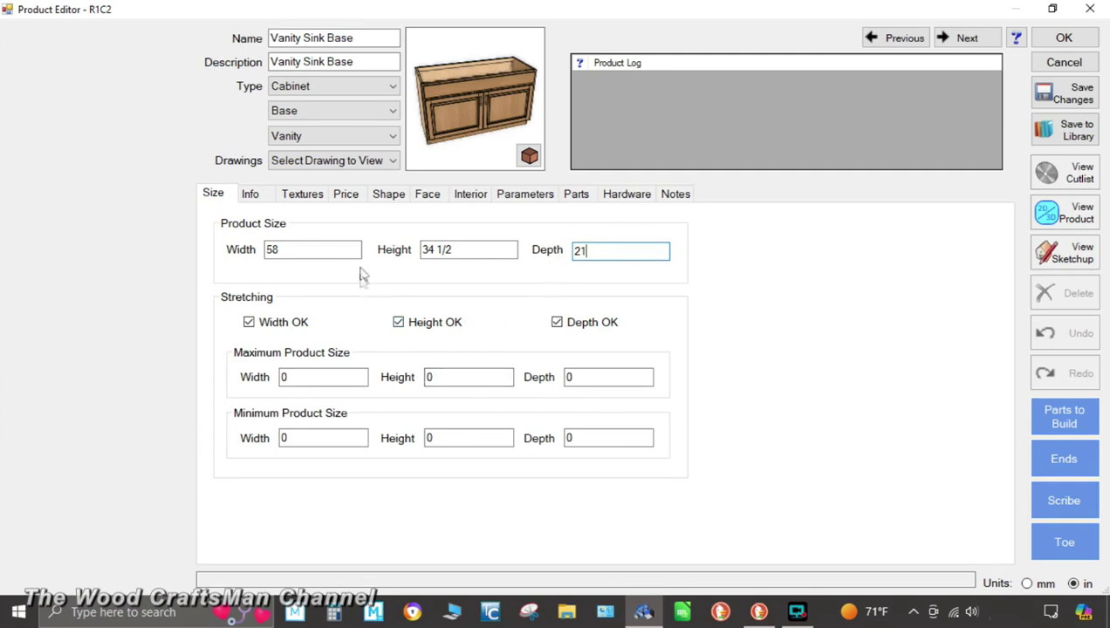
- Review the vanity's door, hardware and material settings and top shape, and delete the horizontal rail between its upper panel and doors
click(254, 195)
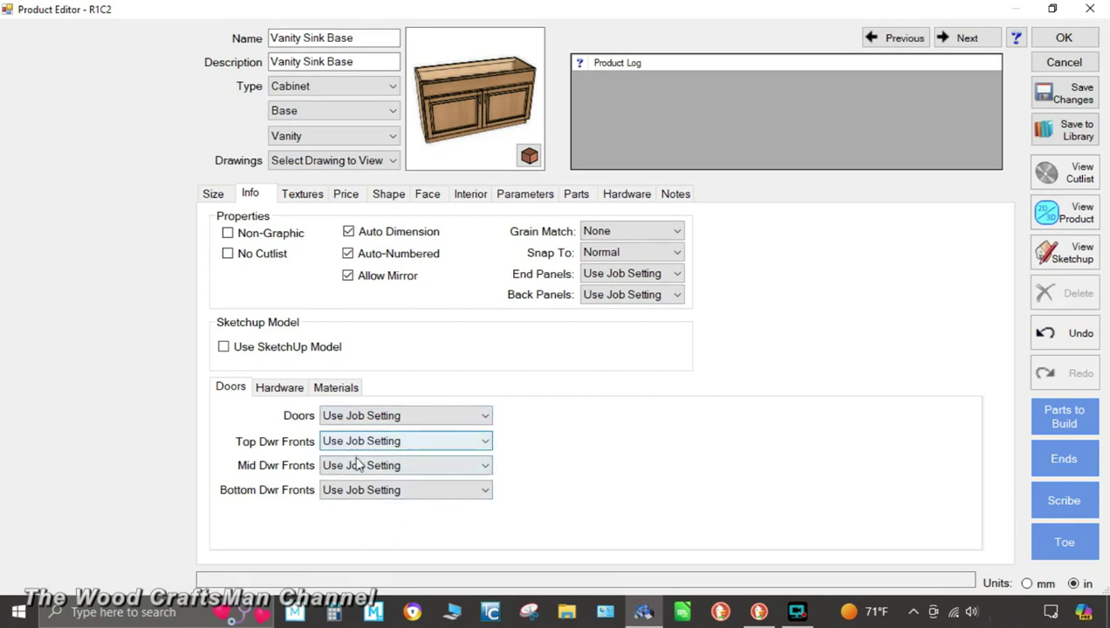
click(292, 393)
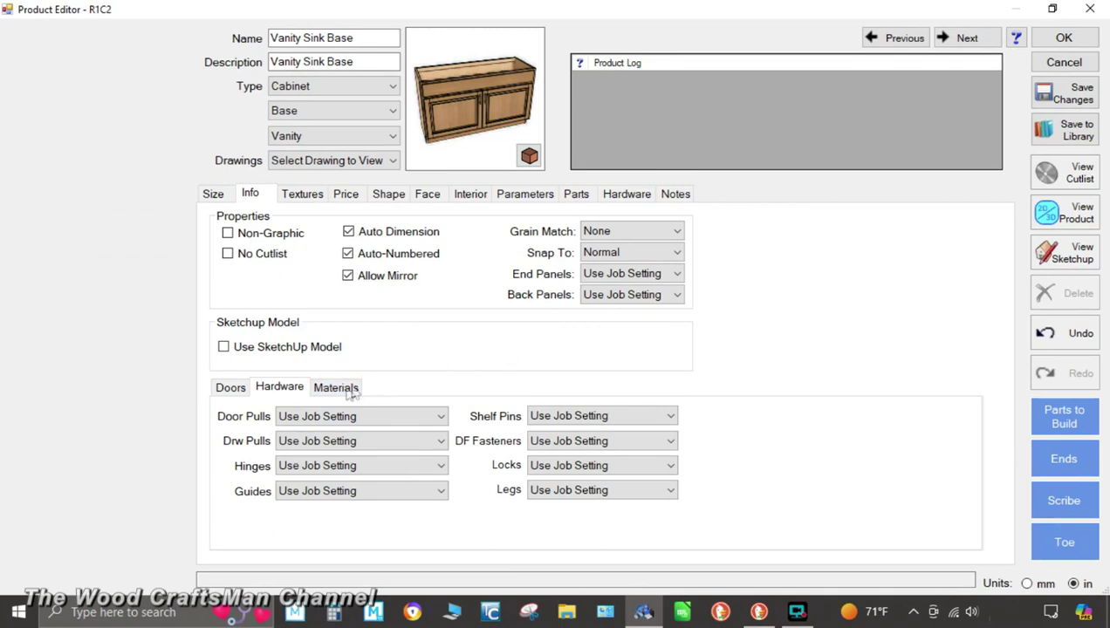
click(333, 392)
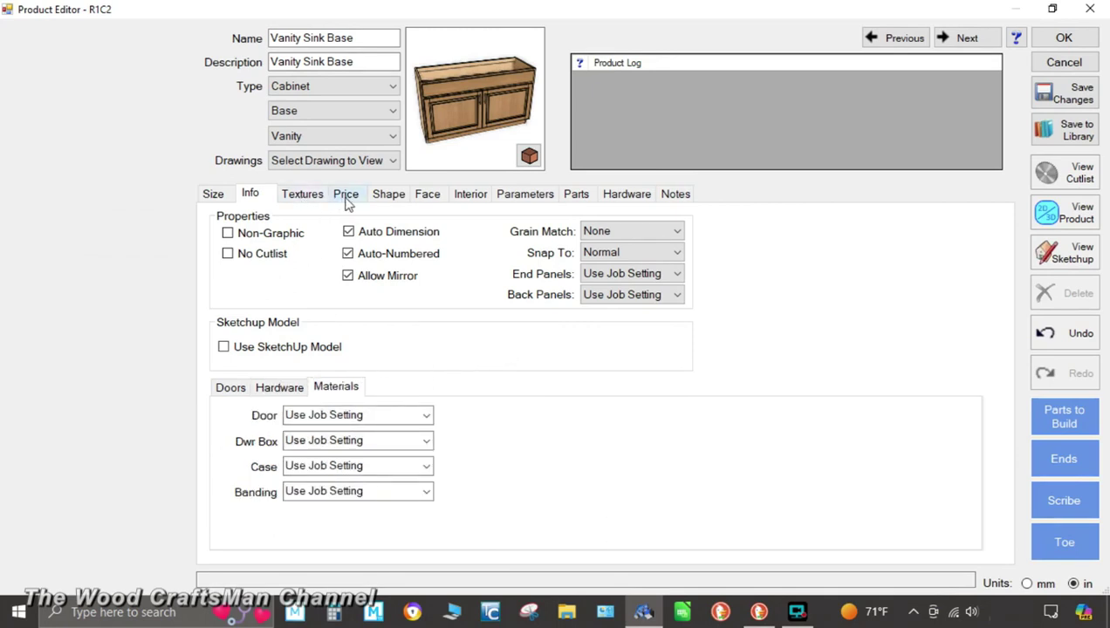
click(389, 201)
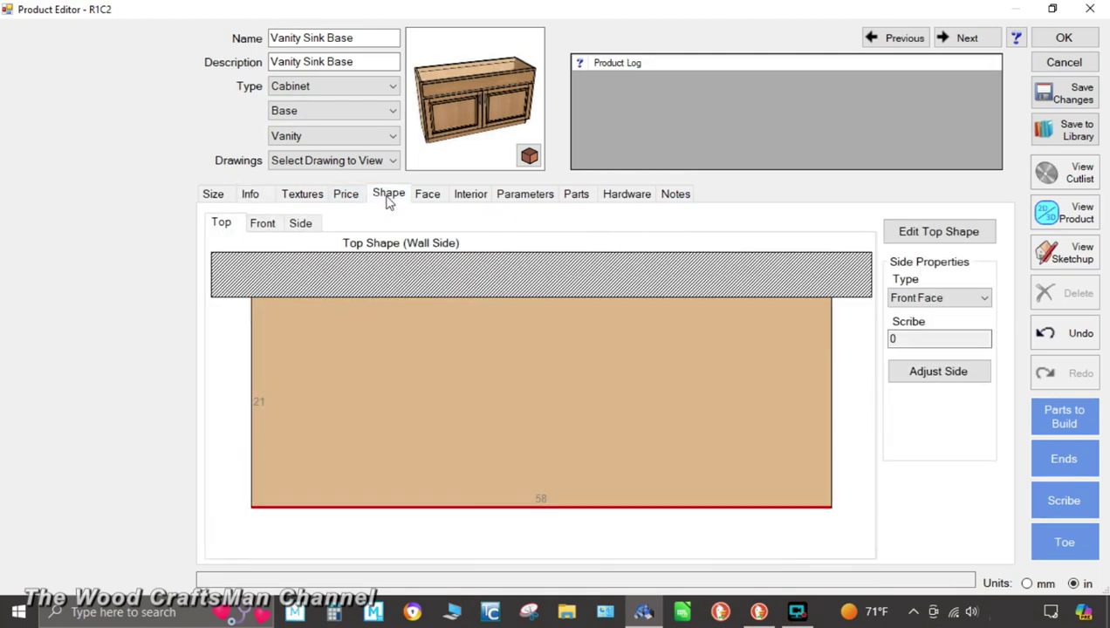
click(438, 201)
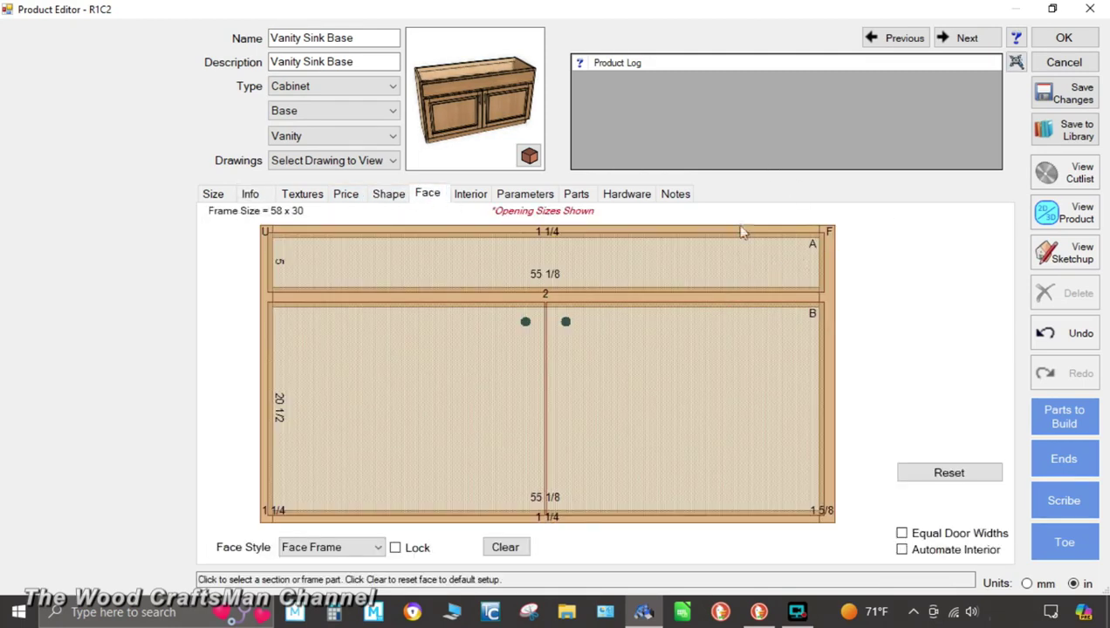
click(532, 298)
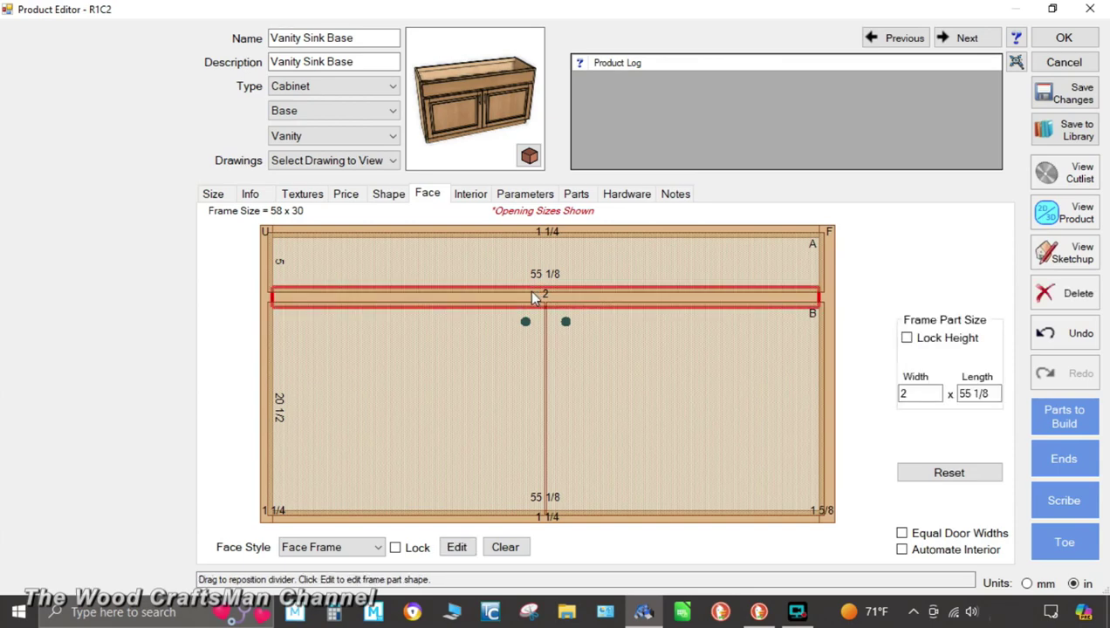
key(Delete)
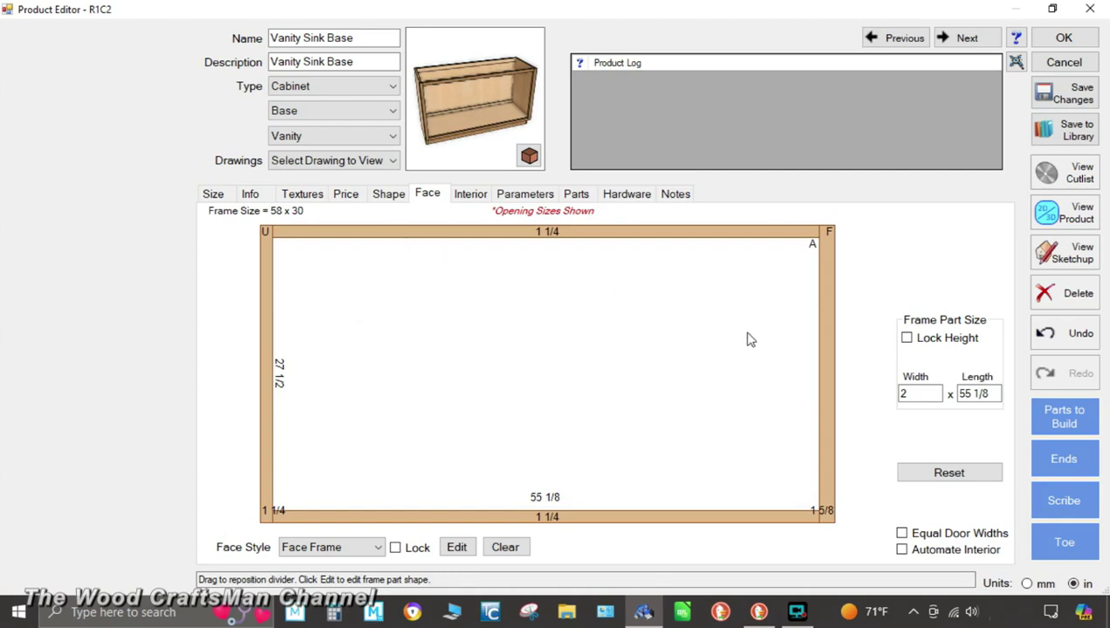
click(538, 351)
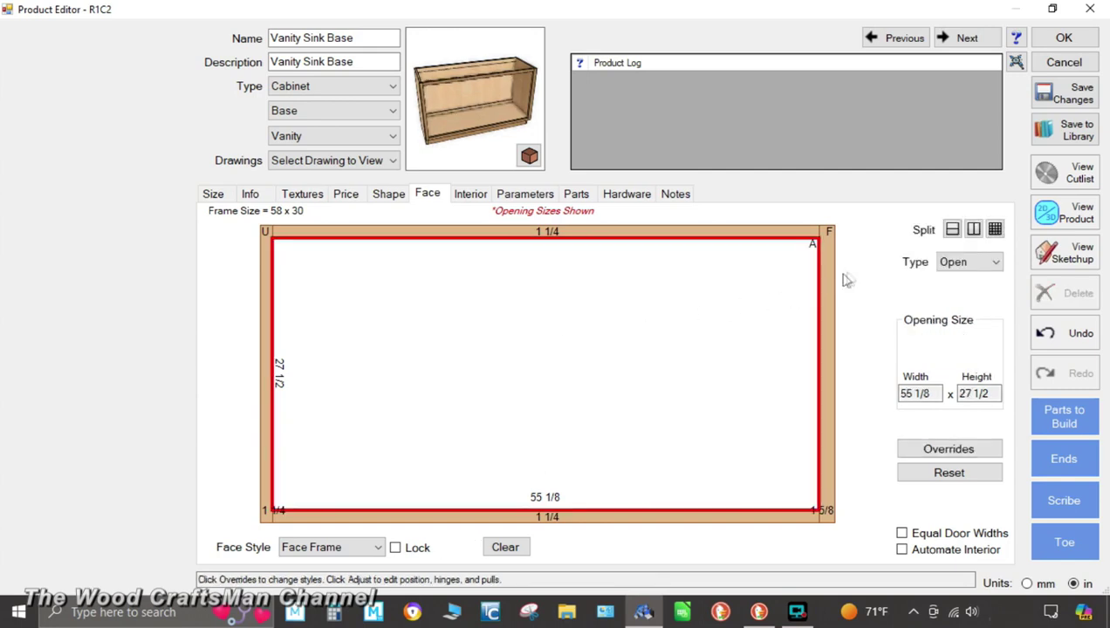
click(995, 231)
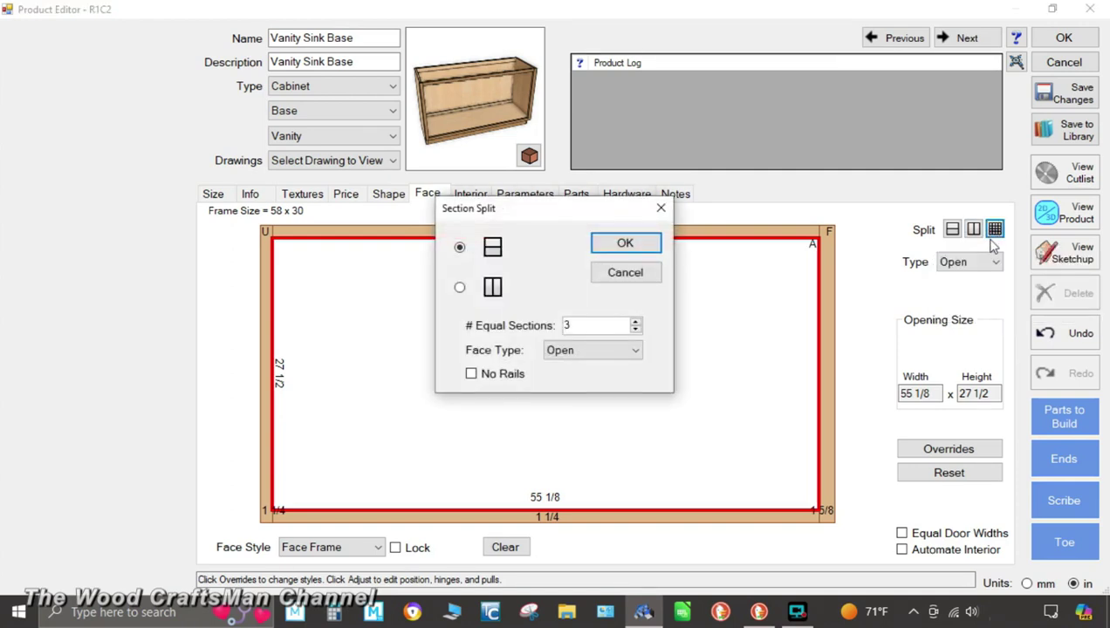
click(460, 288)
click(615, 357)
click(610, 350)
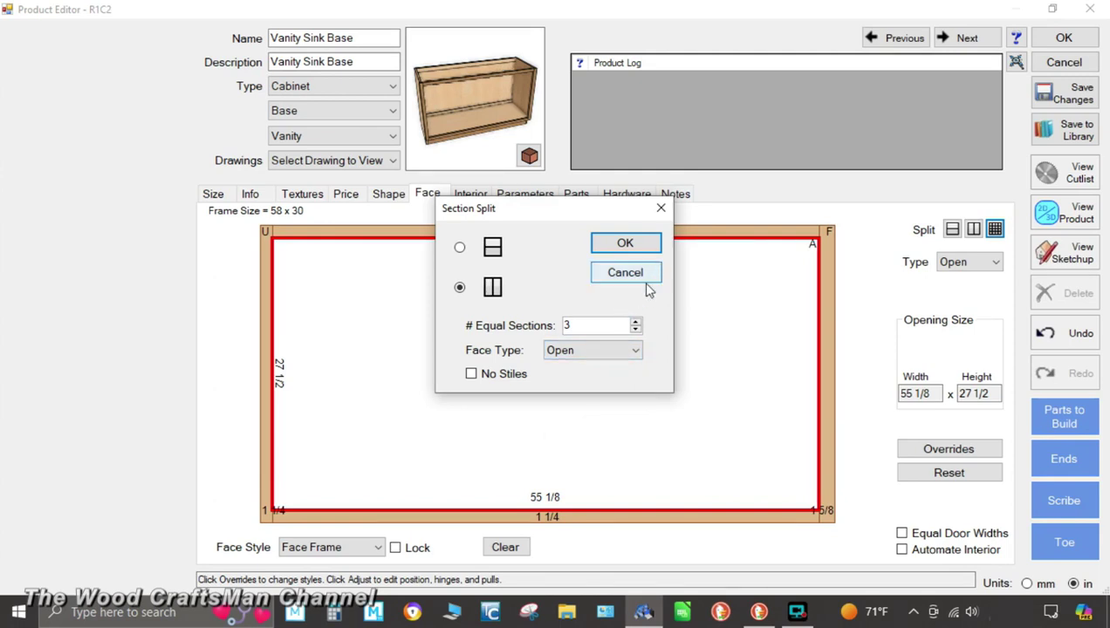
click(622, 275)
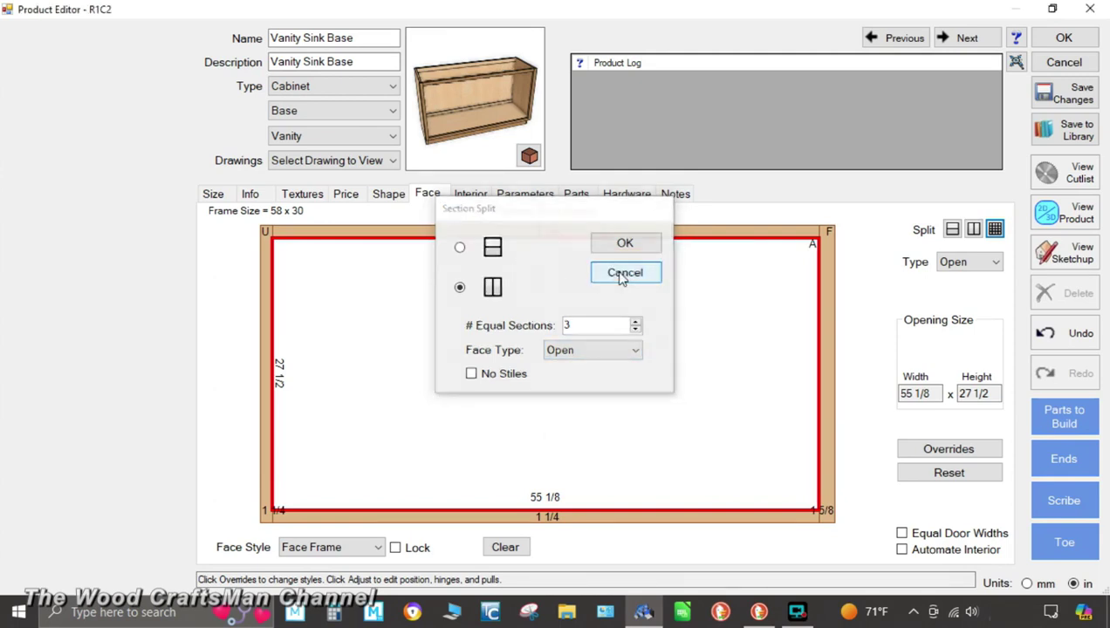
- Split the vanity's open face with a vertical stile and position it for a 14 1/2 in wide left opening
click(973, 230)
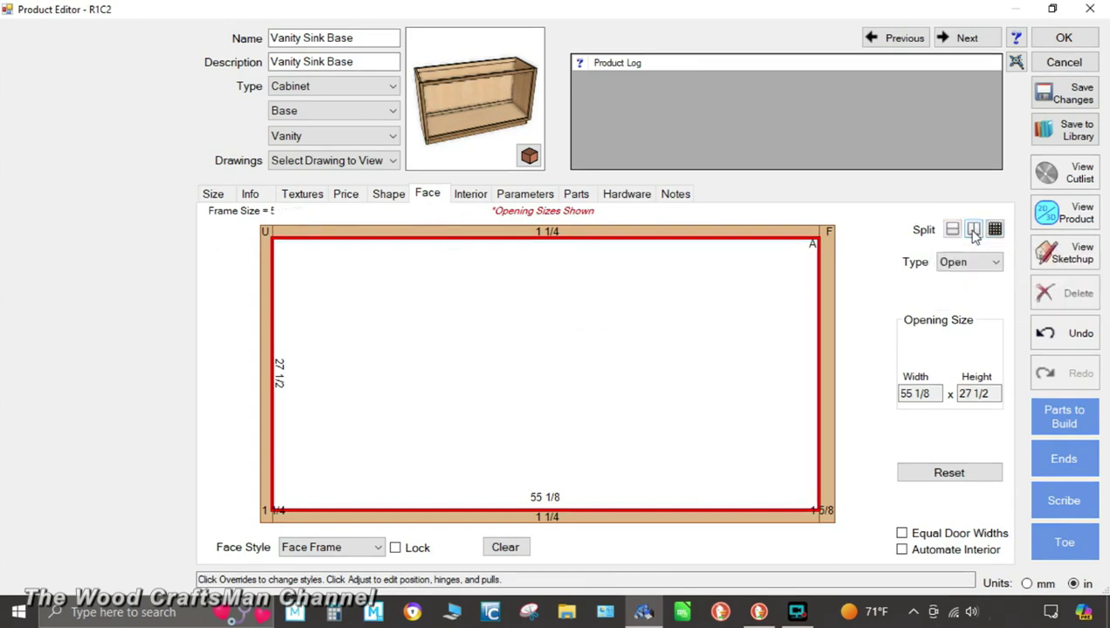
drag(558, 464, 400, 466)
click(366, 481)
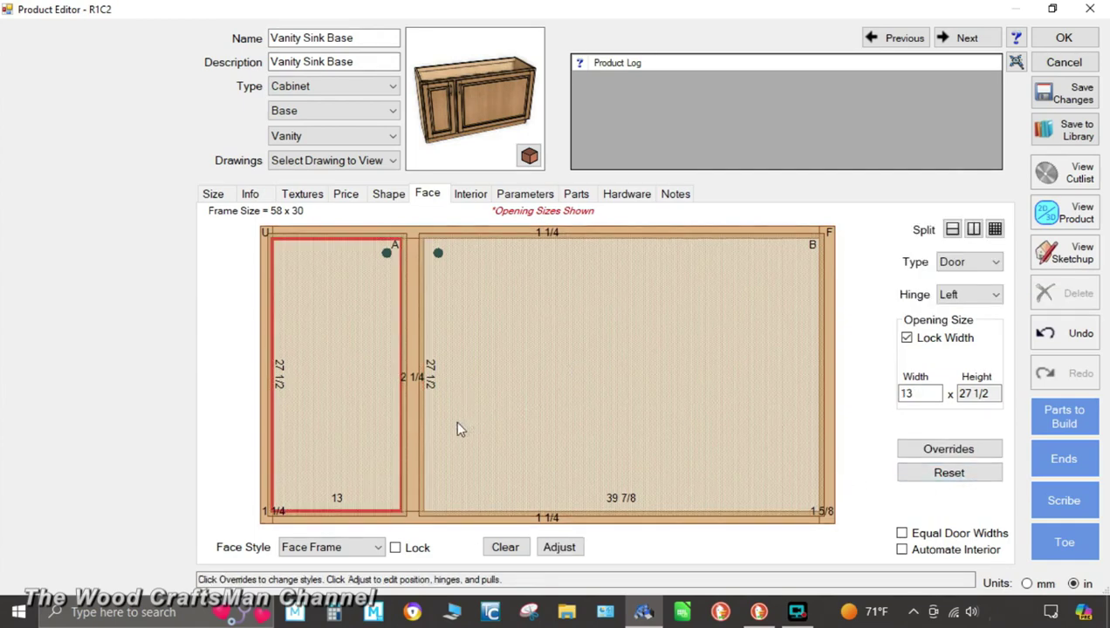
click(408, 430)
drag(408, 430, 428, 443)
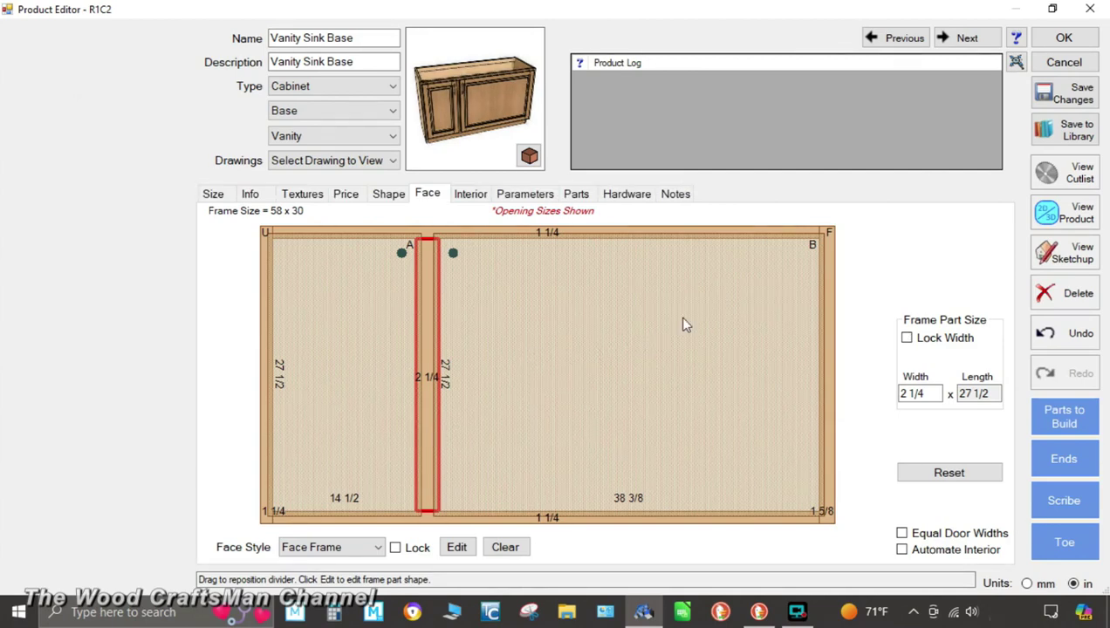
- Split the wide right opening with a second stile, declining equal sections, and position it for a centre opening about 21 3/4 in wide
click(633, 323)
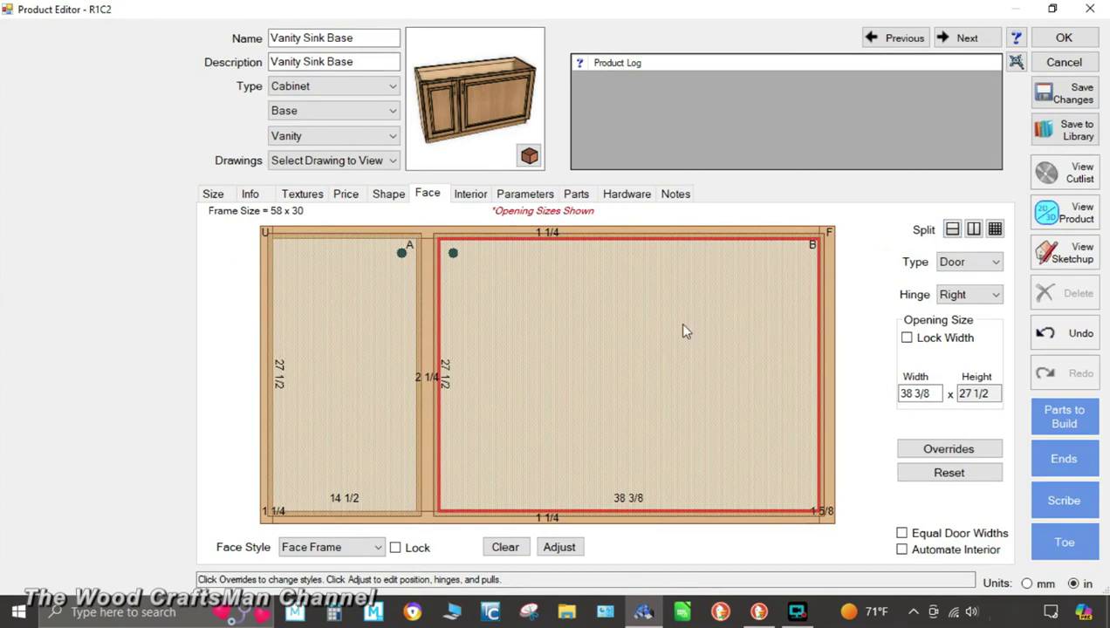
click(974, 229)
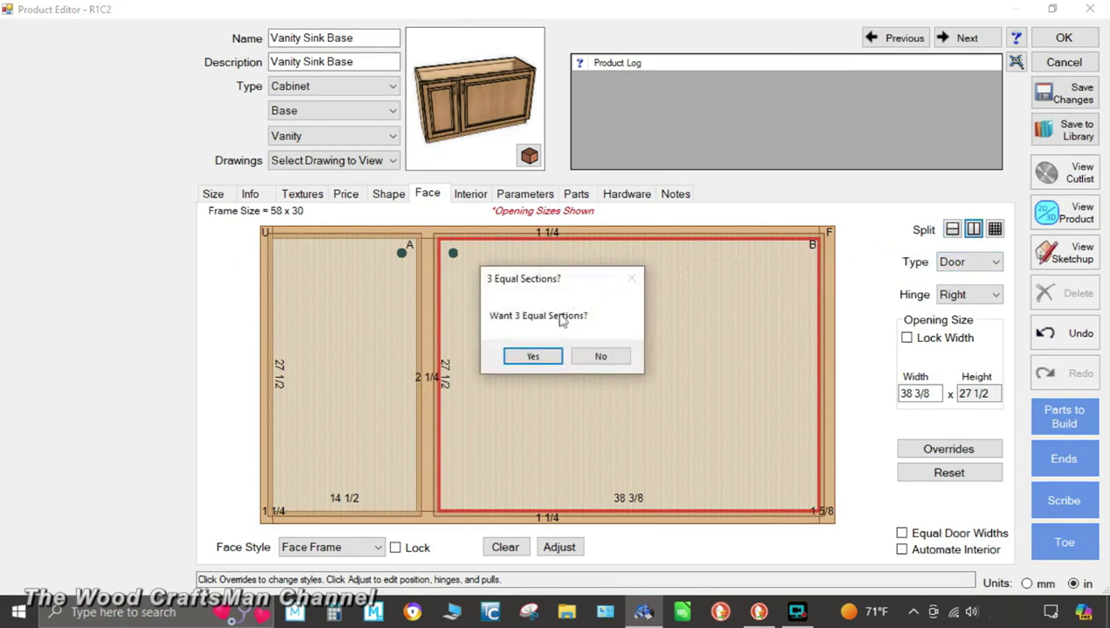
click(625, 359)
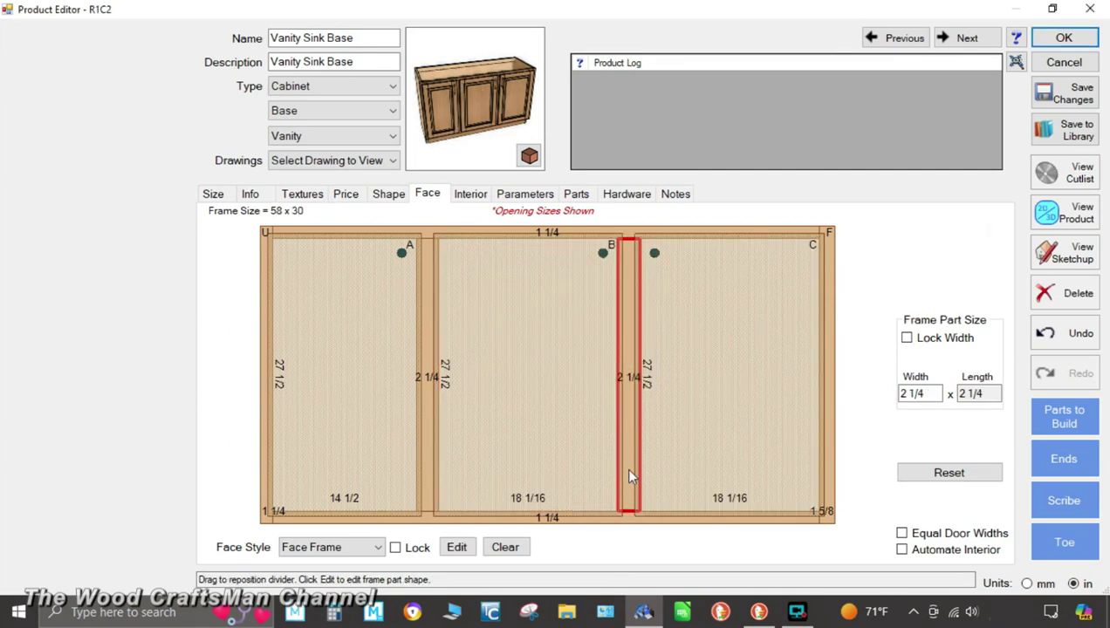
drag(630, 474, 666, 474)
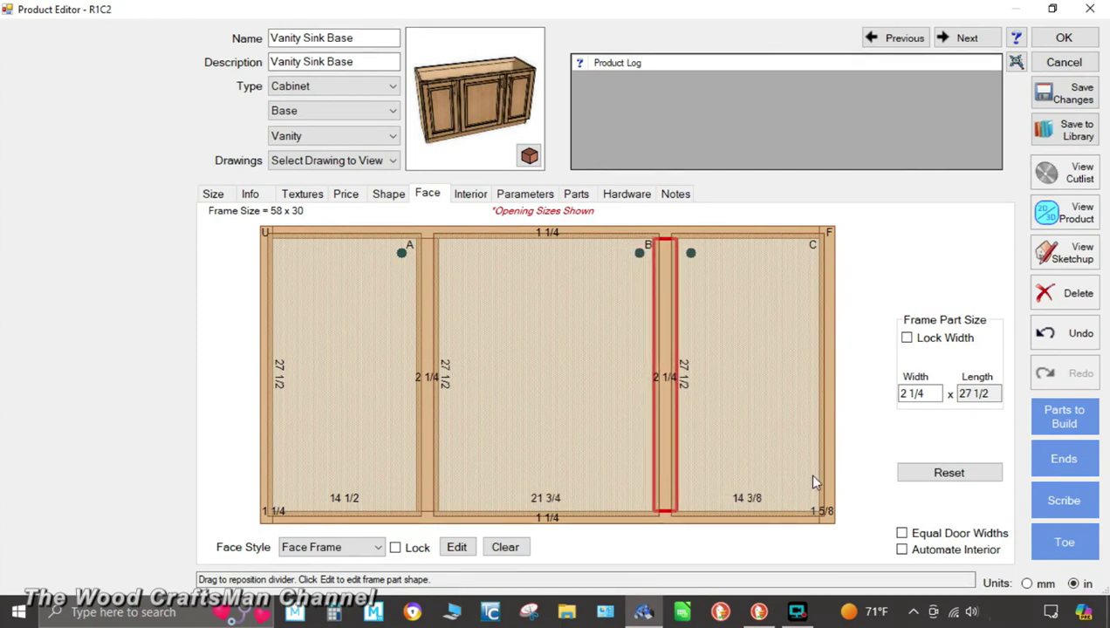
- Set the right opening's width to 14.5 in
click(738, 400)
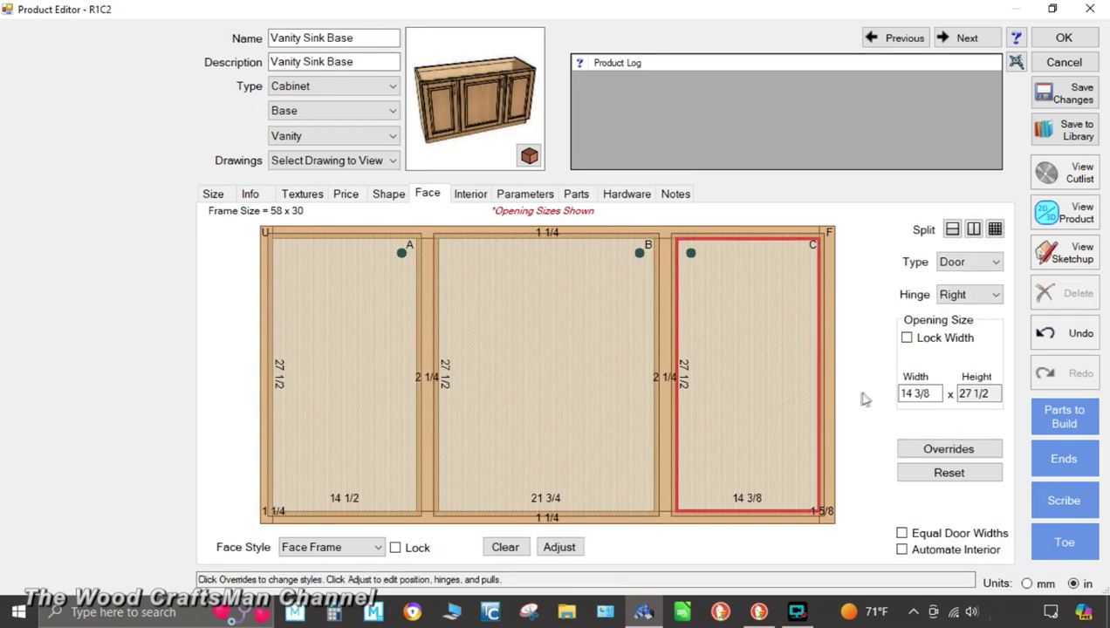
click(931, 394)
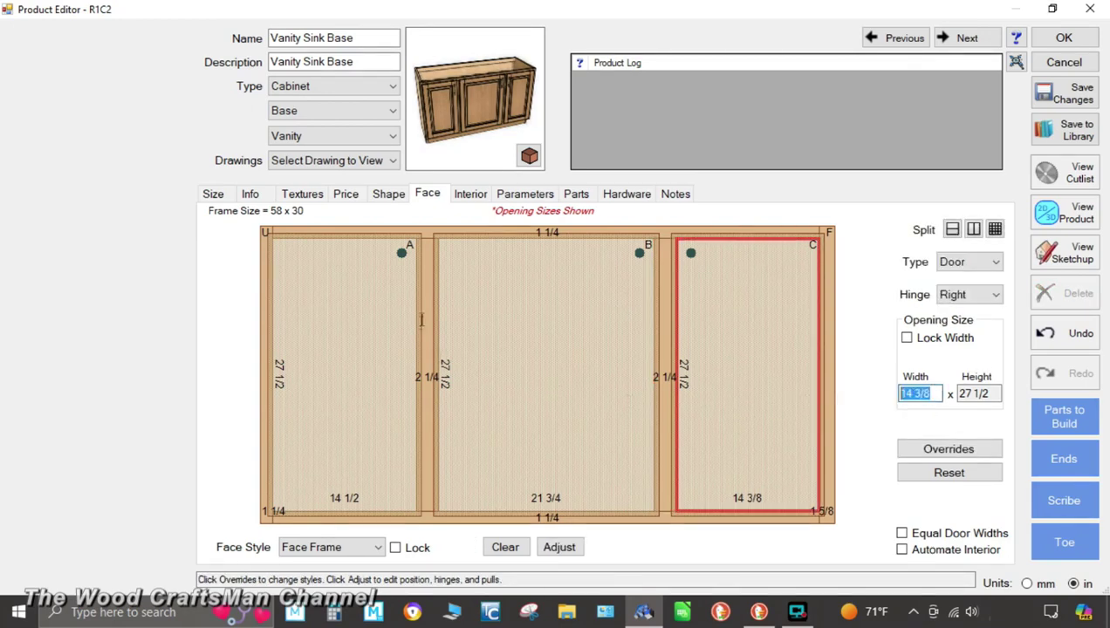
text(14.5)
key(Return)
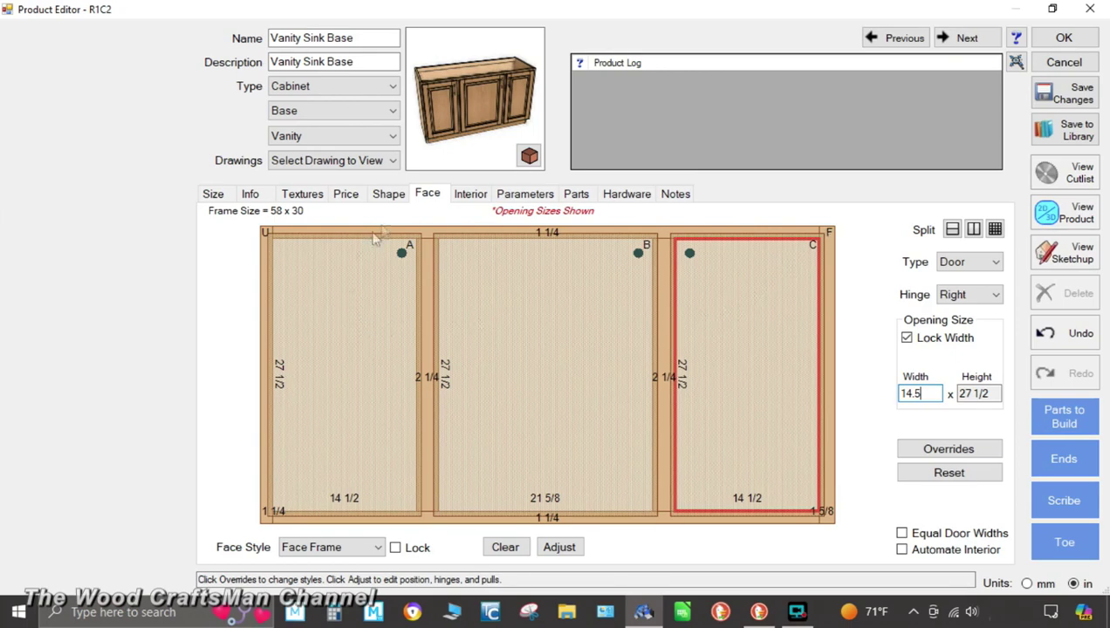
- Split the left opening horizontally into 3 equal sections with the Drawer face type
click(345, 285)
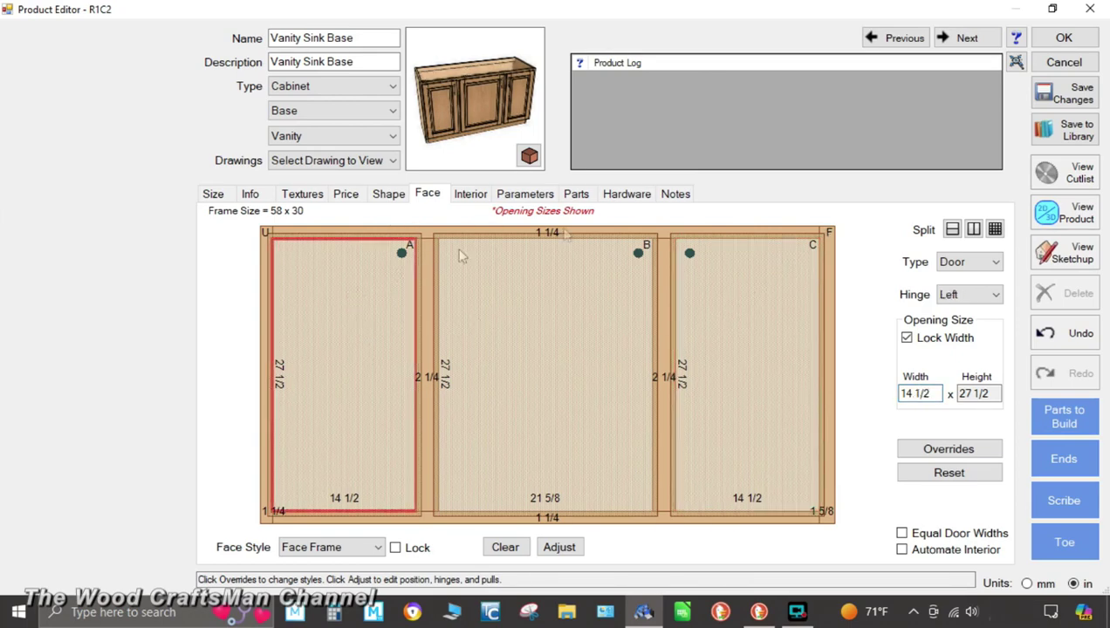
click(995, 229)
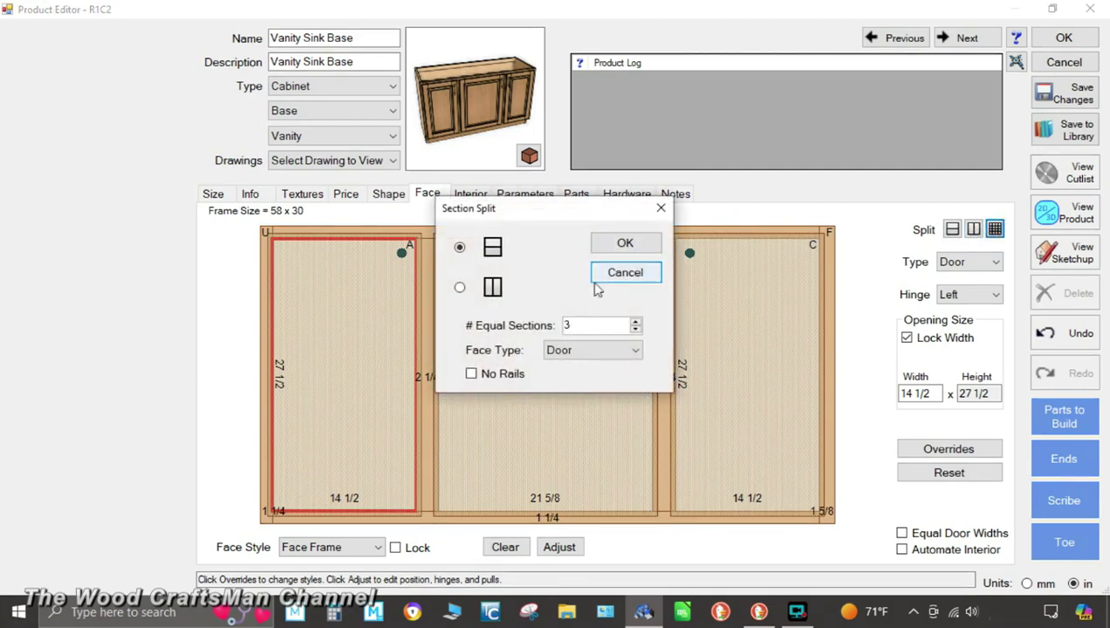
click(604, 354)
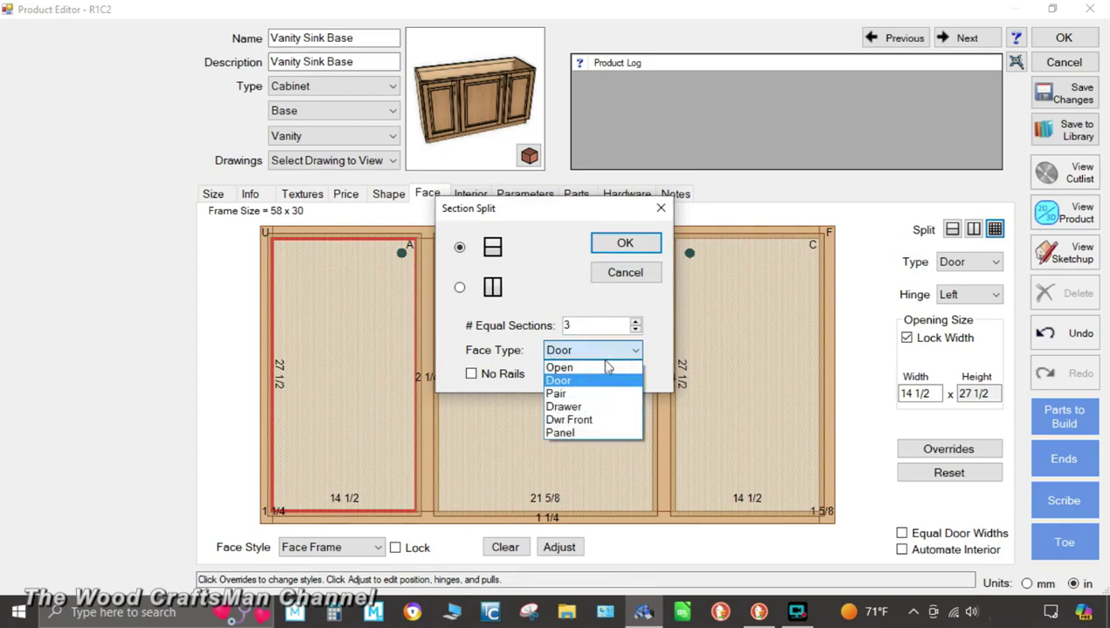
click(597, 409)
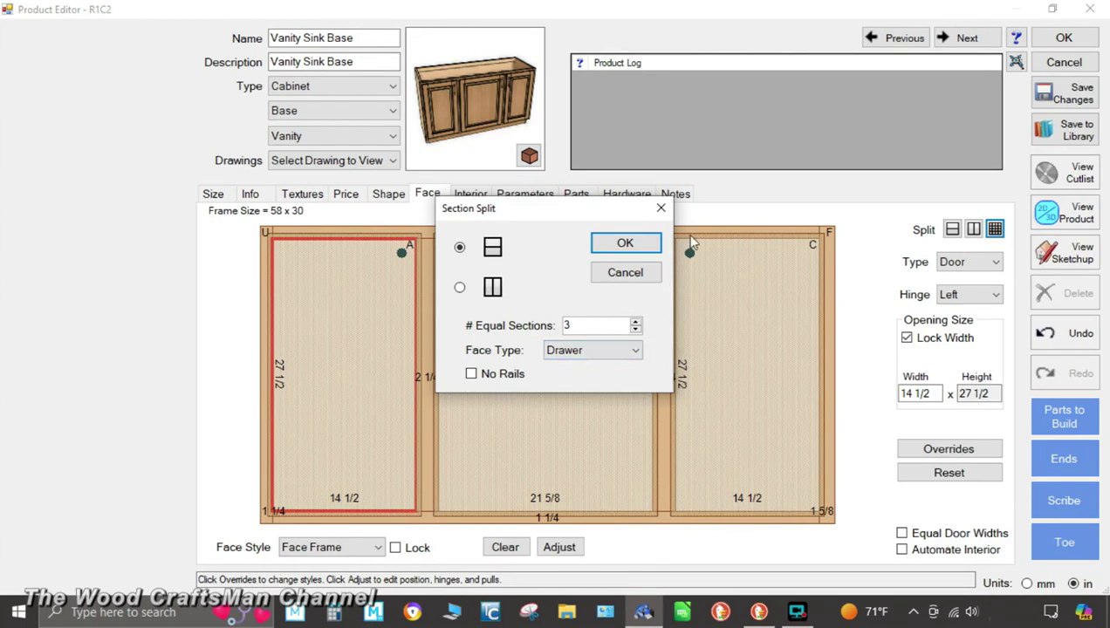
click(616, 244)
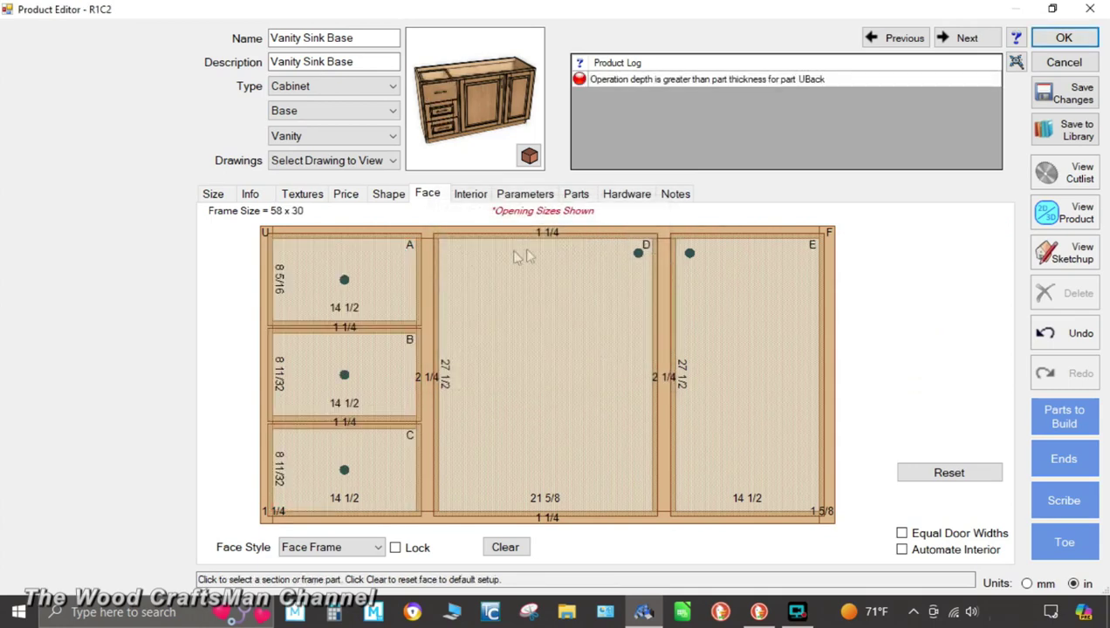
- Set the top left drawer opening's height to 5 in and reposition the lower rail so the two drawers below are 10 in each
drag(364, 329, 375, 305)
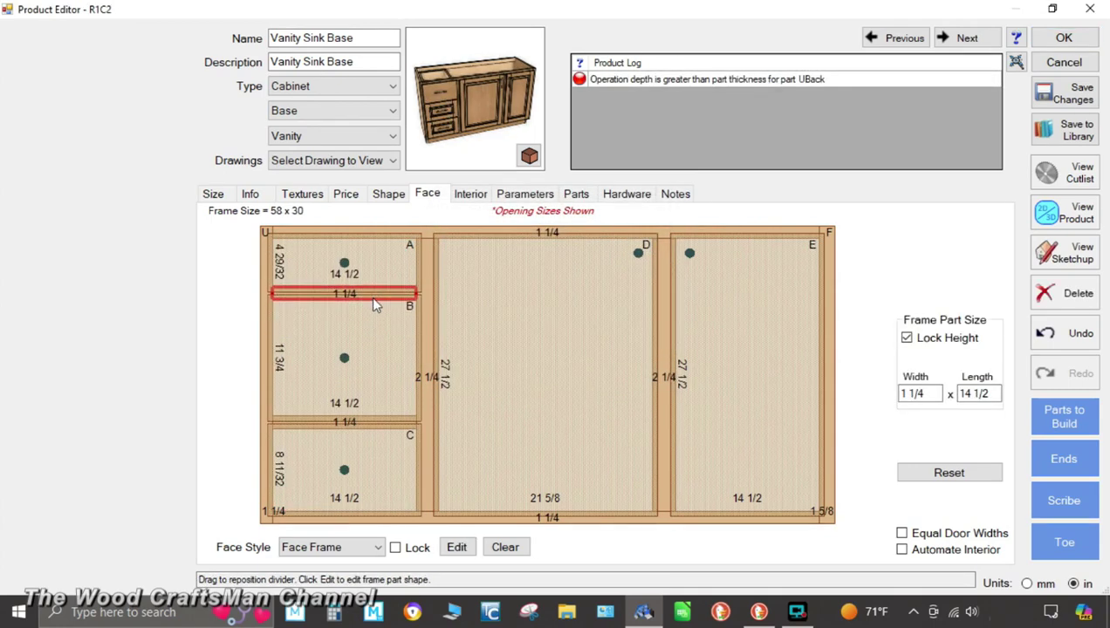
click(367, 273)
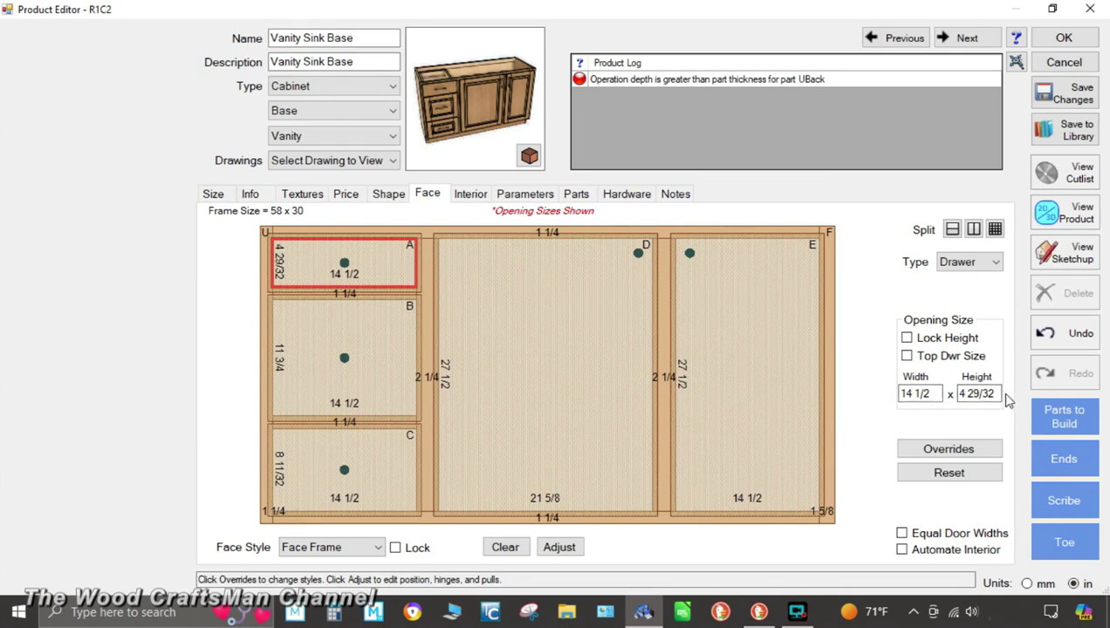
drag(1000, 394, 958, 393)
text(5)
key(Return)
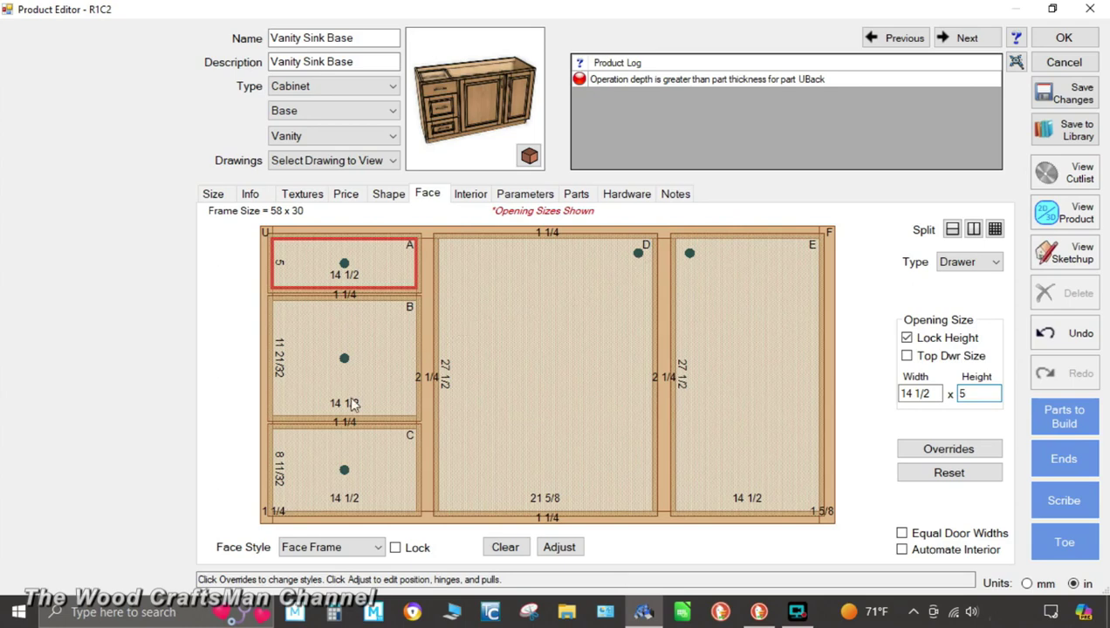
drag(348, 424, 349, 419)
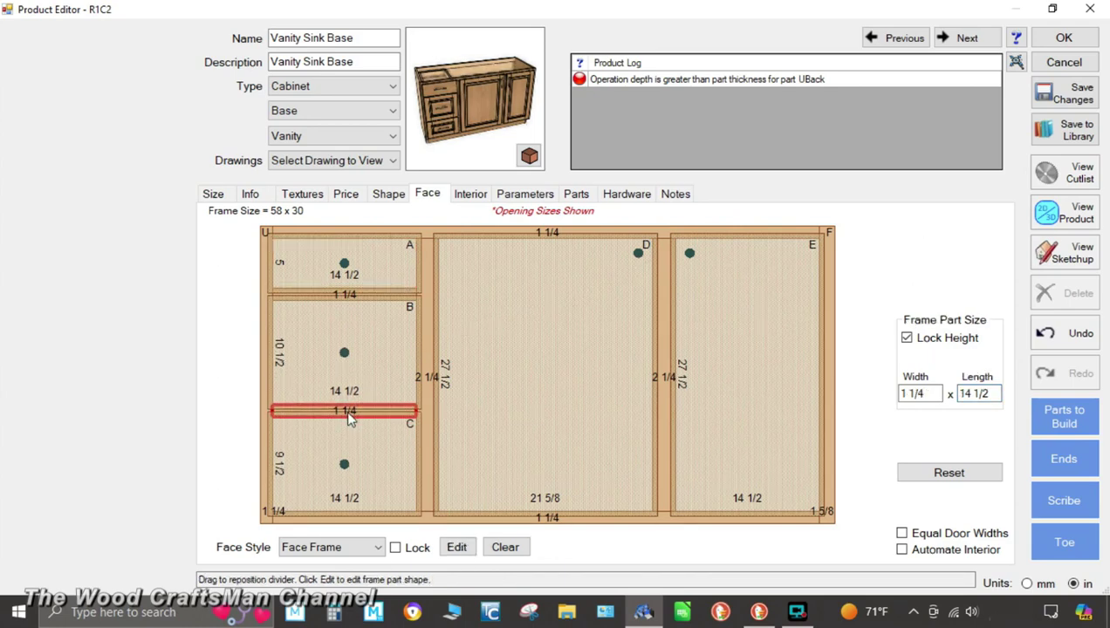
drag(347, 415, 348, 408)
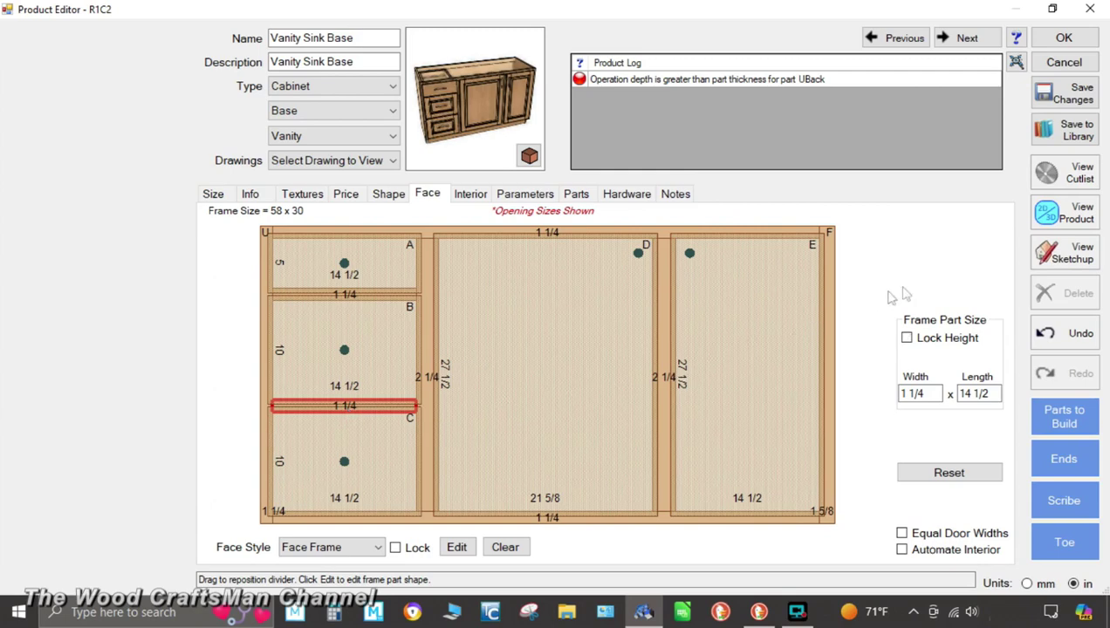
- Split the right opening horizontally into a 5 in top drawer and two 10 in drawers, matching the left bank
click(750, 377)
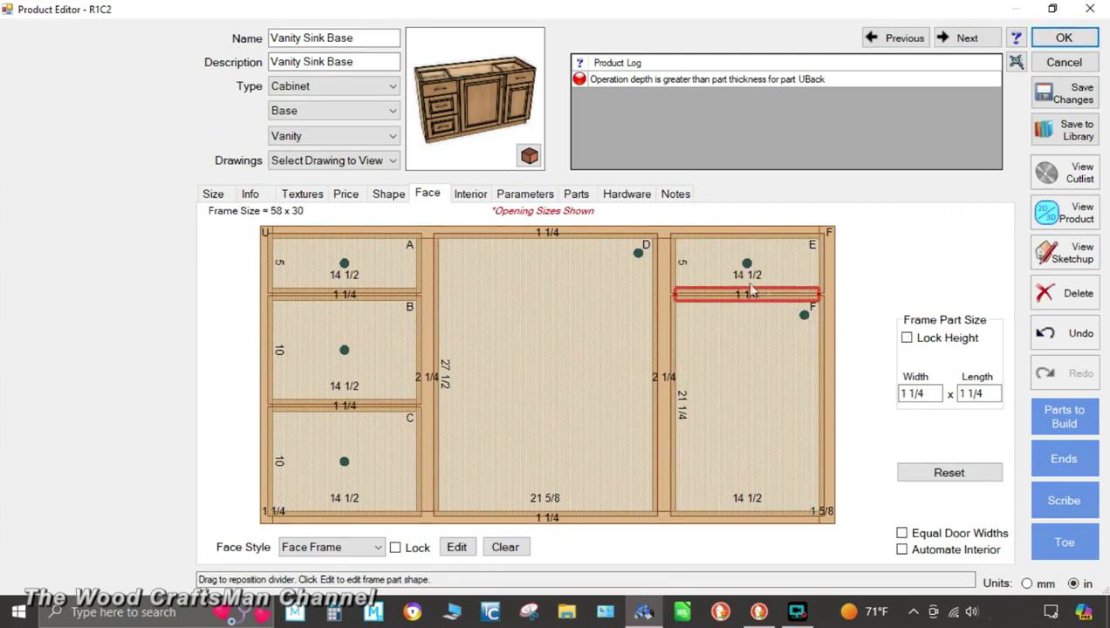
click(737, 373)
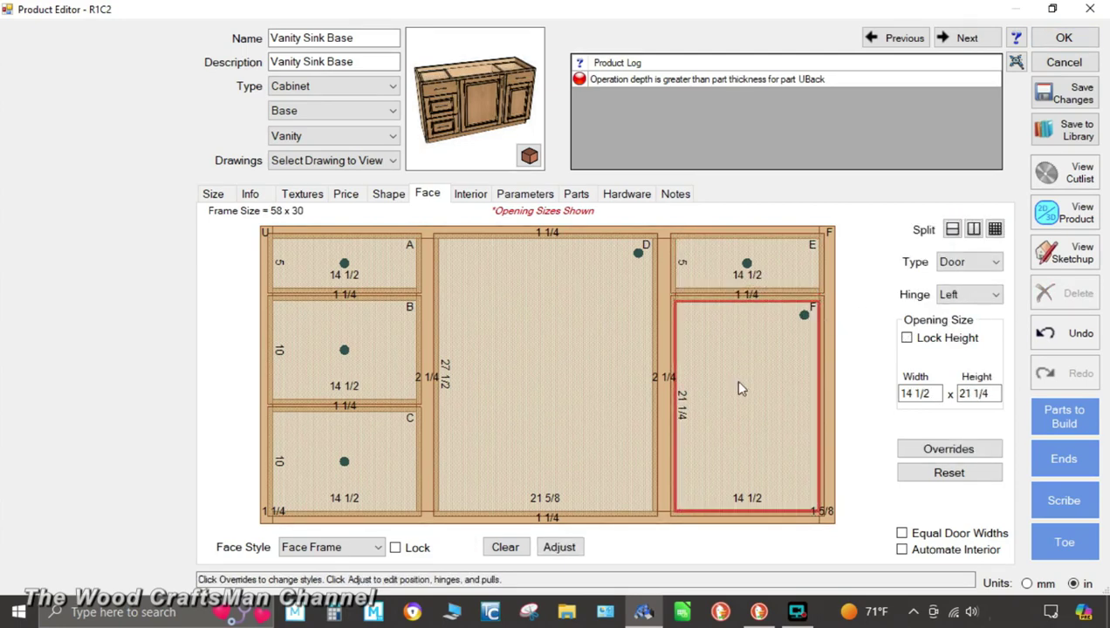
click(952, 229)
drag(755, 329, 758, 295)
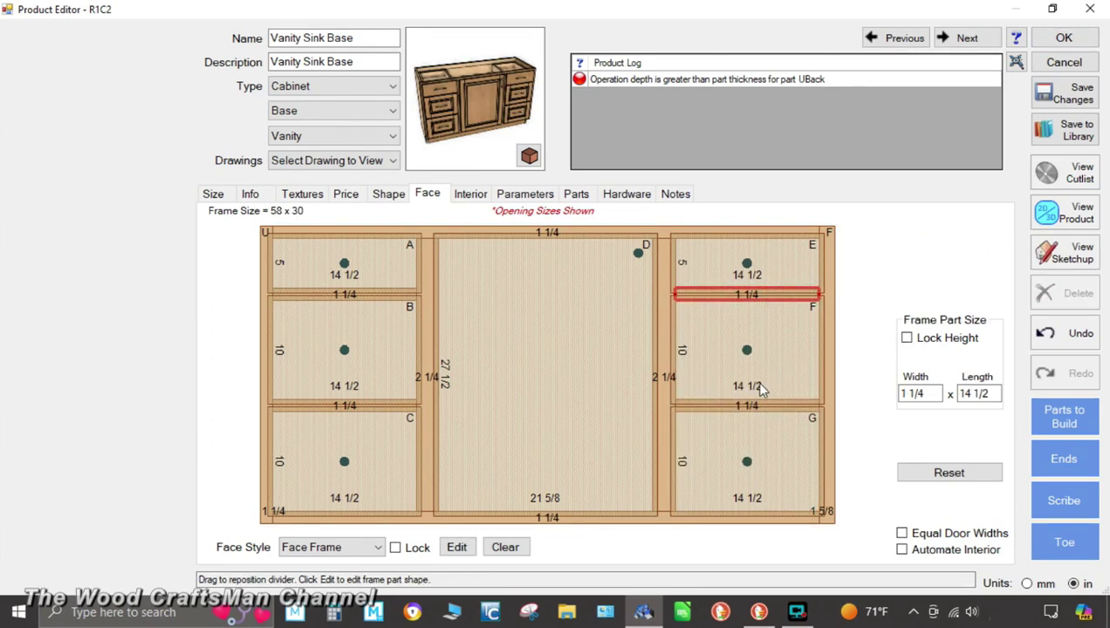
- Split the centre opening horizontally and set its upper section's type to Dwr Front
click(610, 318)
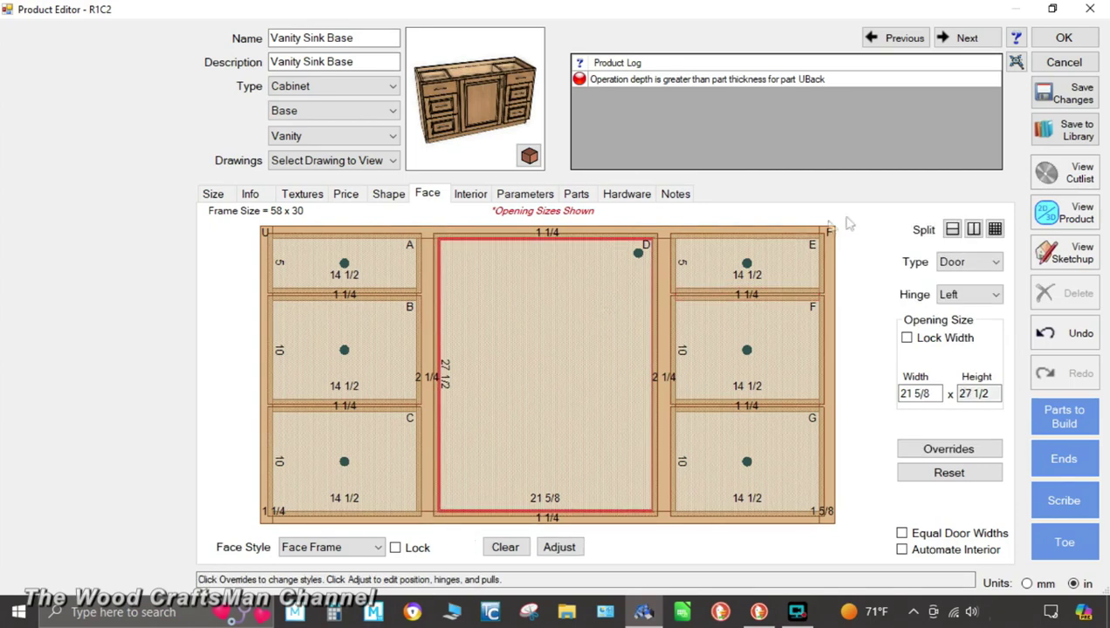
click(955, 230)
click(602, 338)
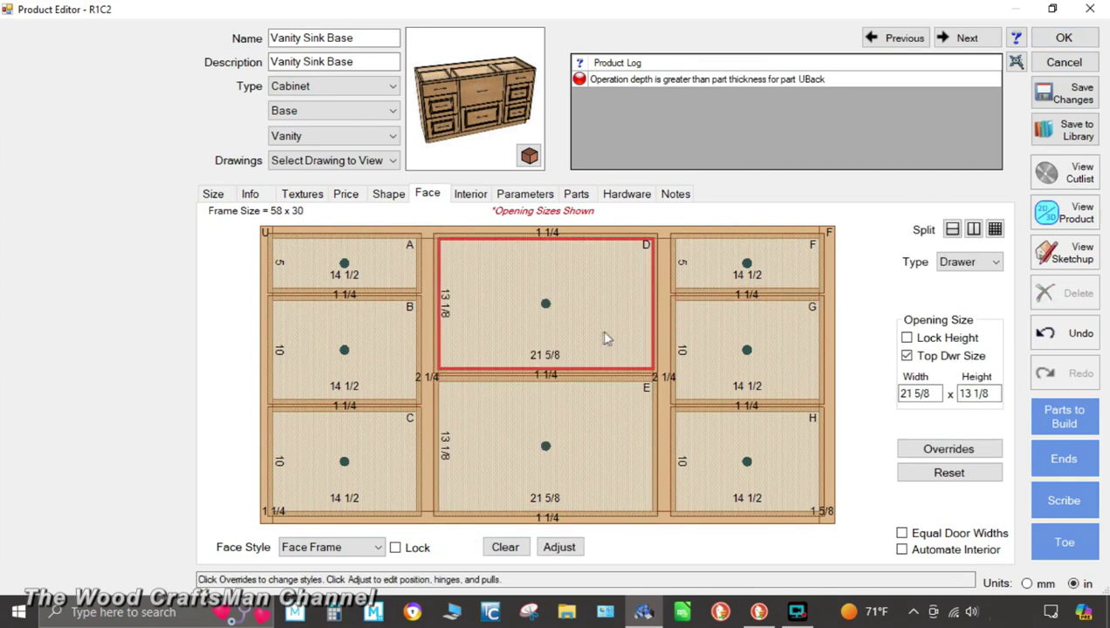
click(955, 263)
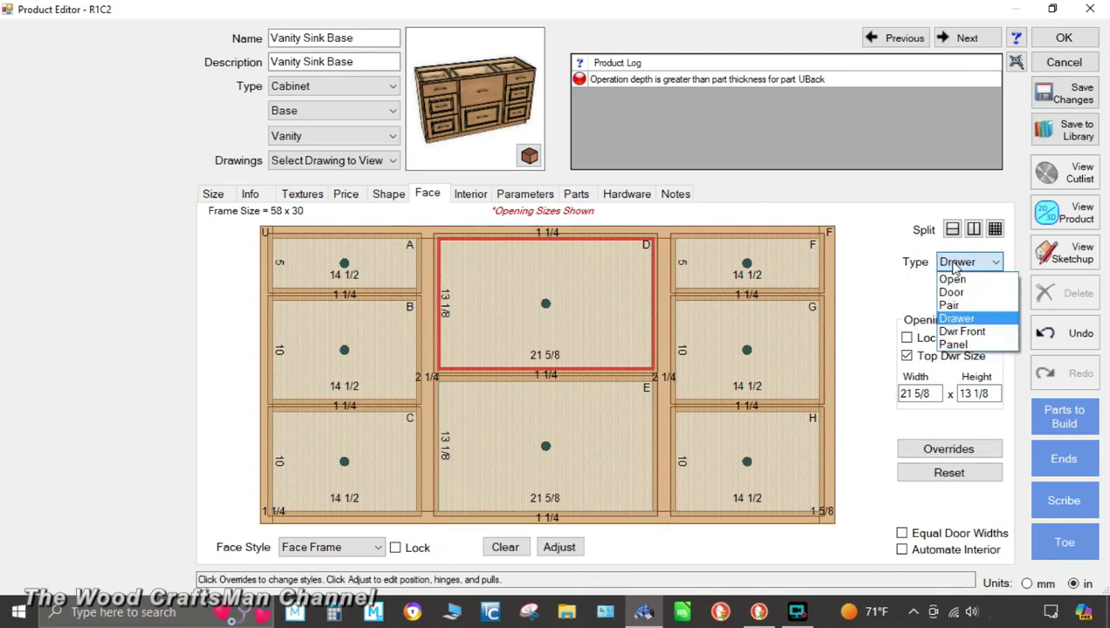
click(960, 331)
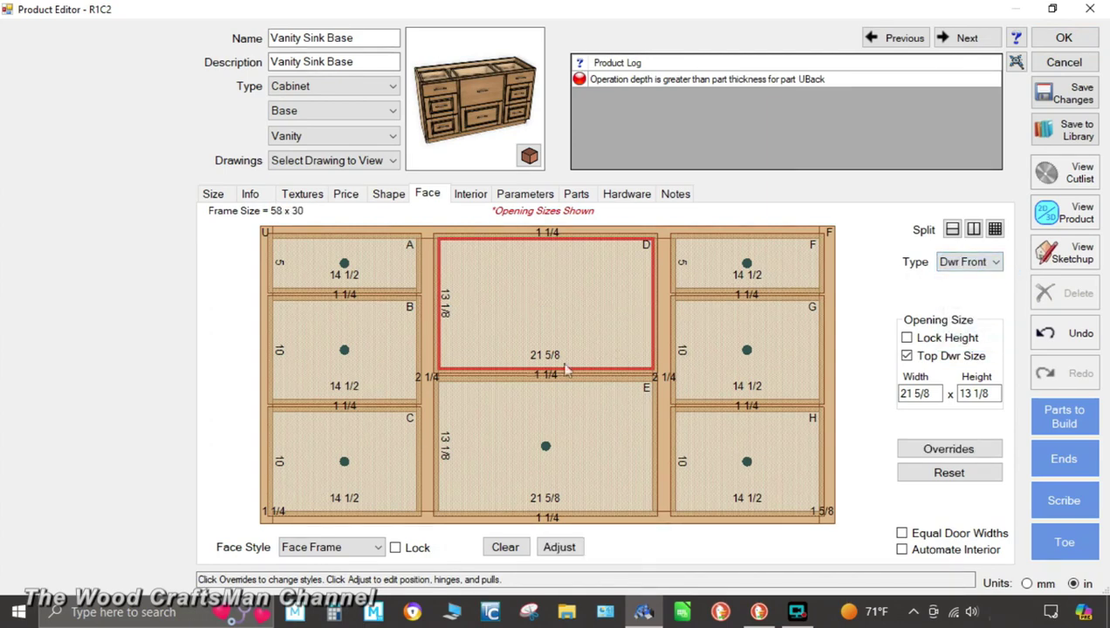
- Raise the centre rail to make the upper false front opening 5 in high, and set the section below to a door Pair
click(511, 375)
drag(510, 374, 528, 298)
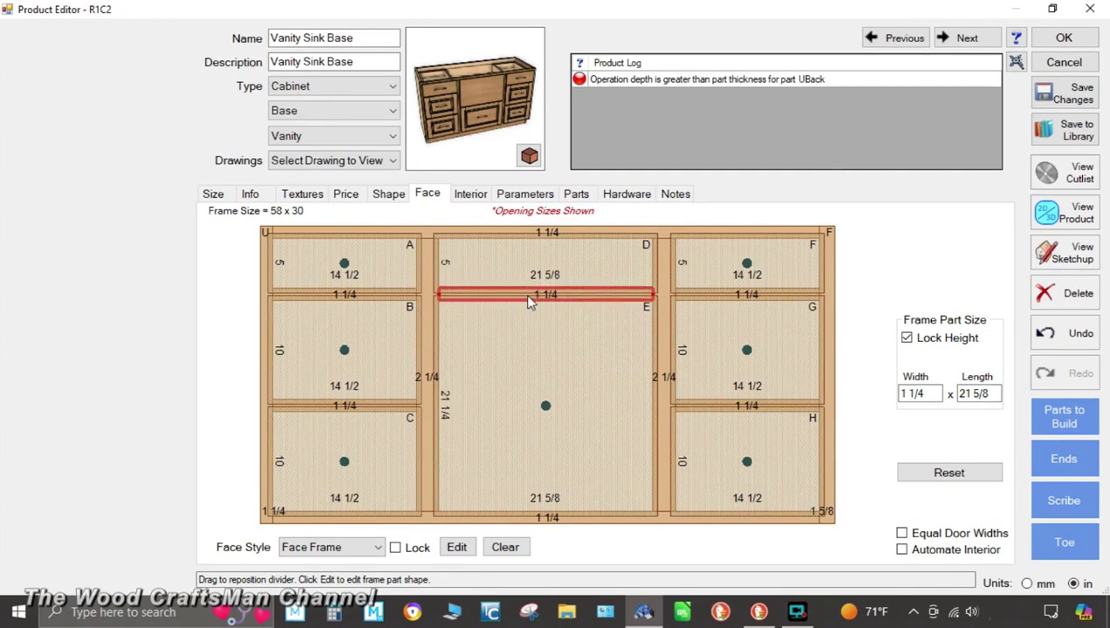
click(550, 368)
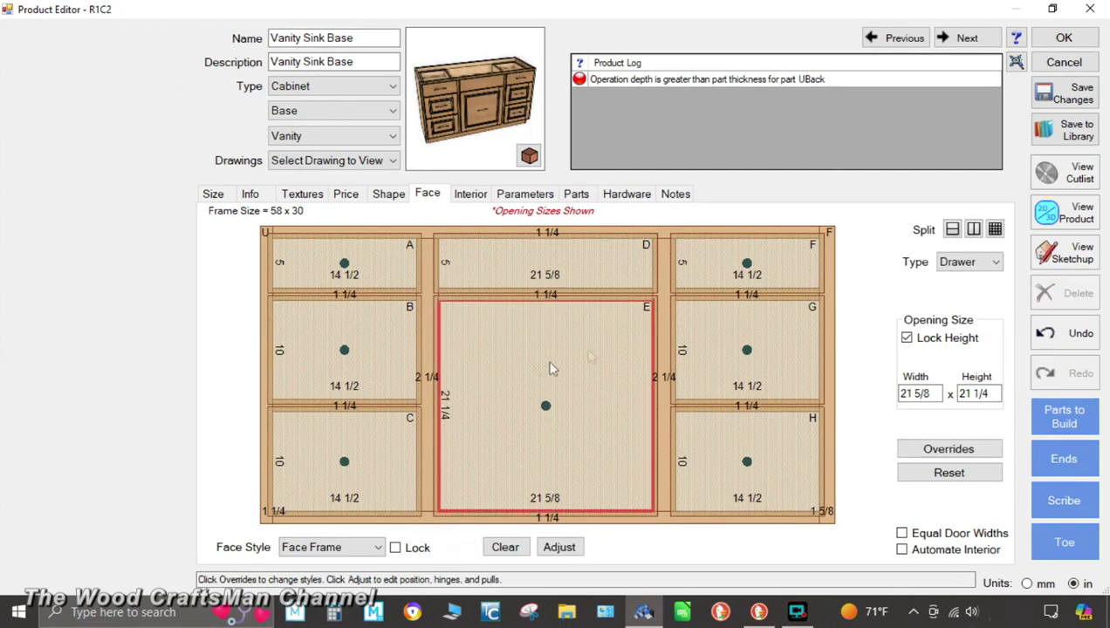
click(971, 262)
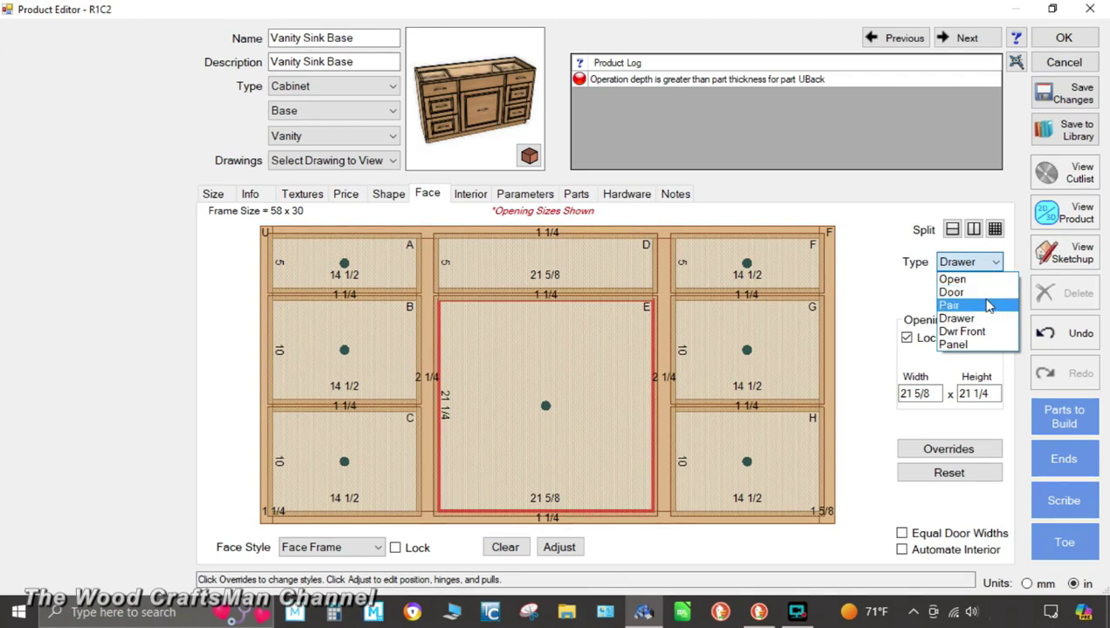
click(989, 305)
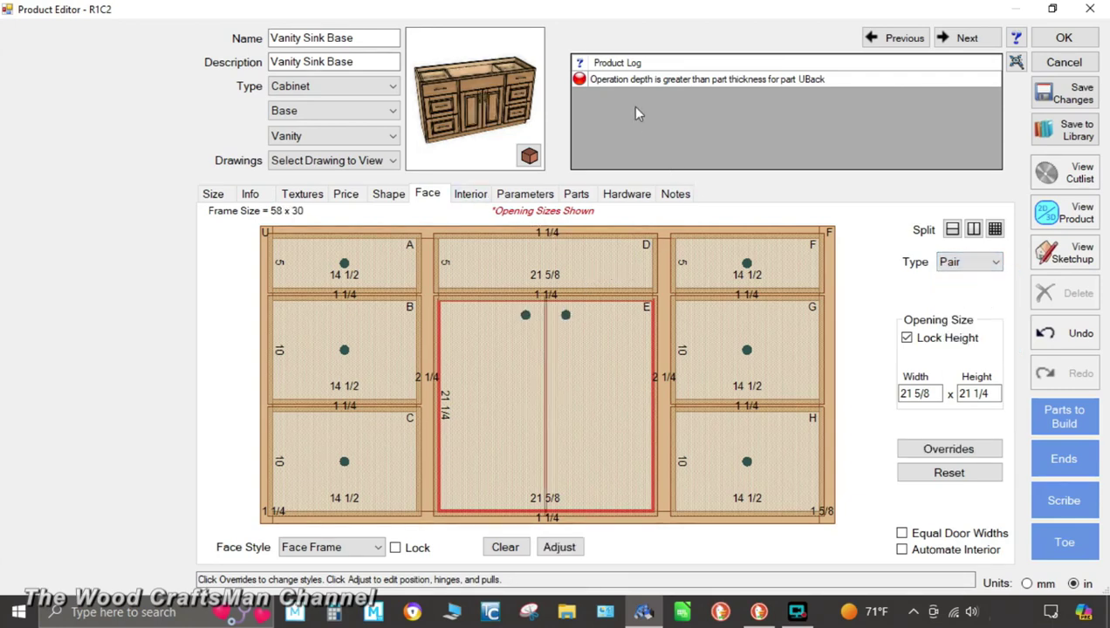
- Divide the vanity's interior with a vertical partition beside the left drawer bank, locked to the face rail as Flush Left
click(471, 194)
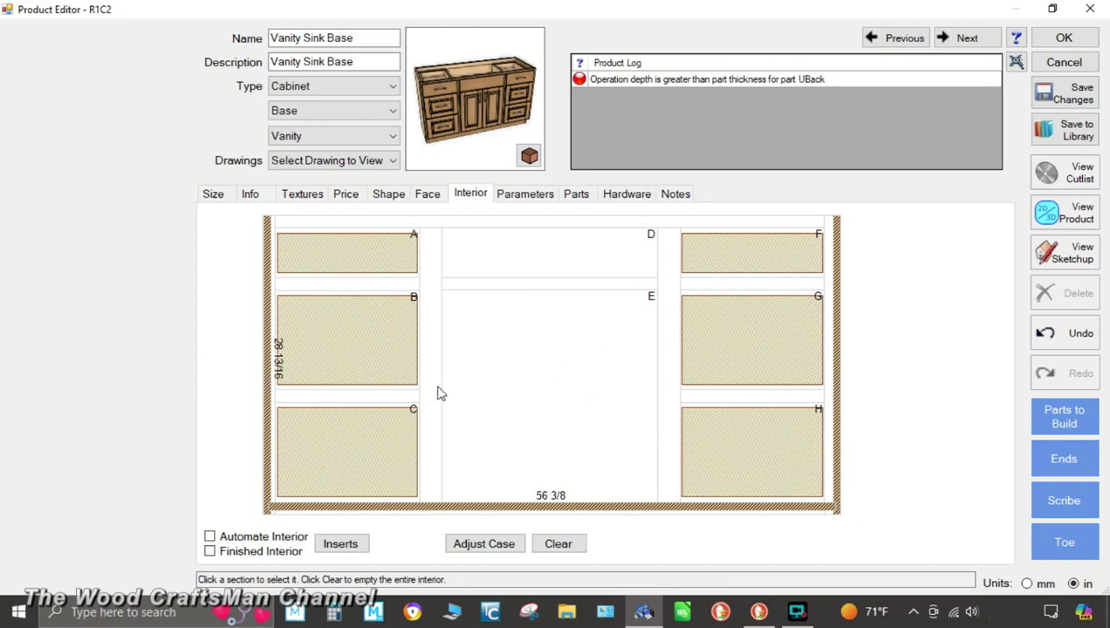
click(480, 374)
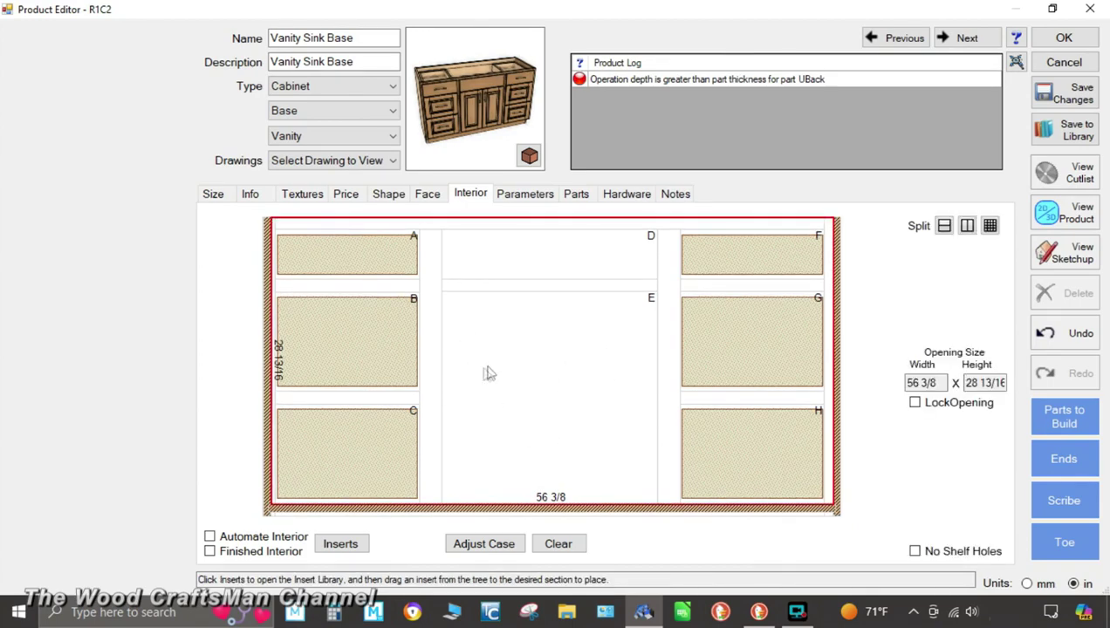
click(968, 227)
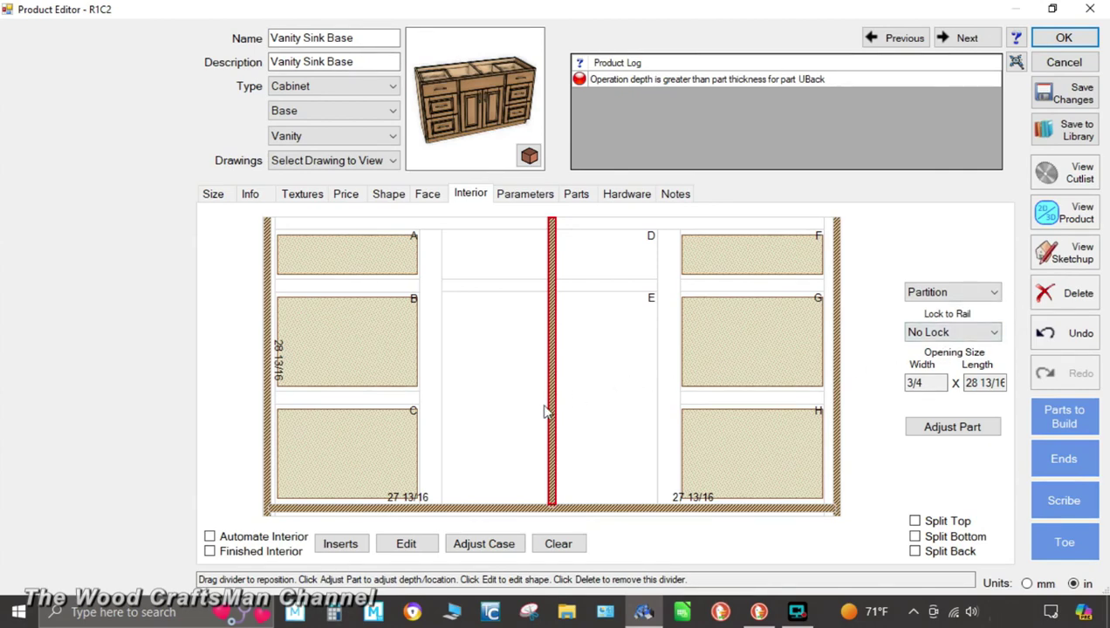
drag(551, 419, 431, 417)
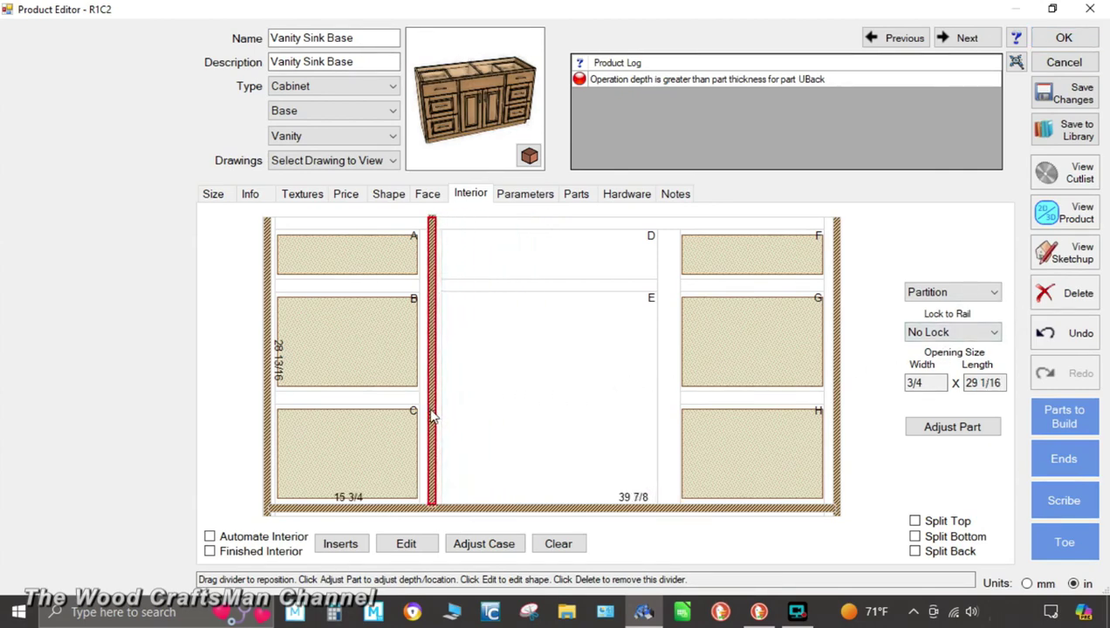
click(995, 337)
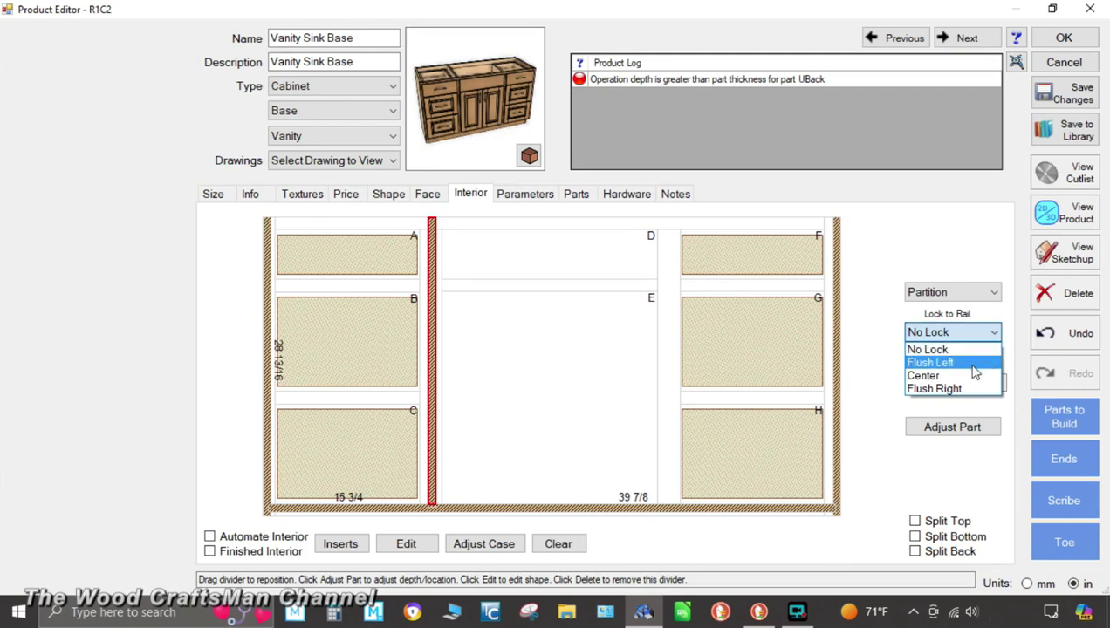
click(973, 364)
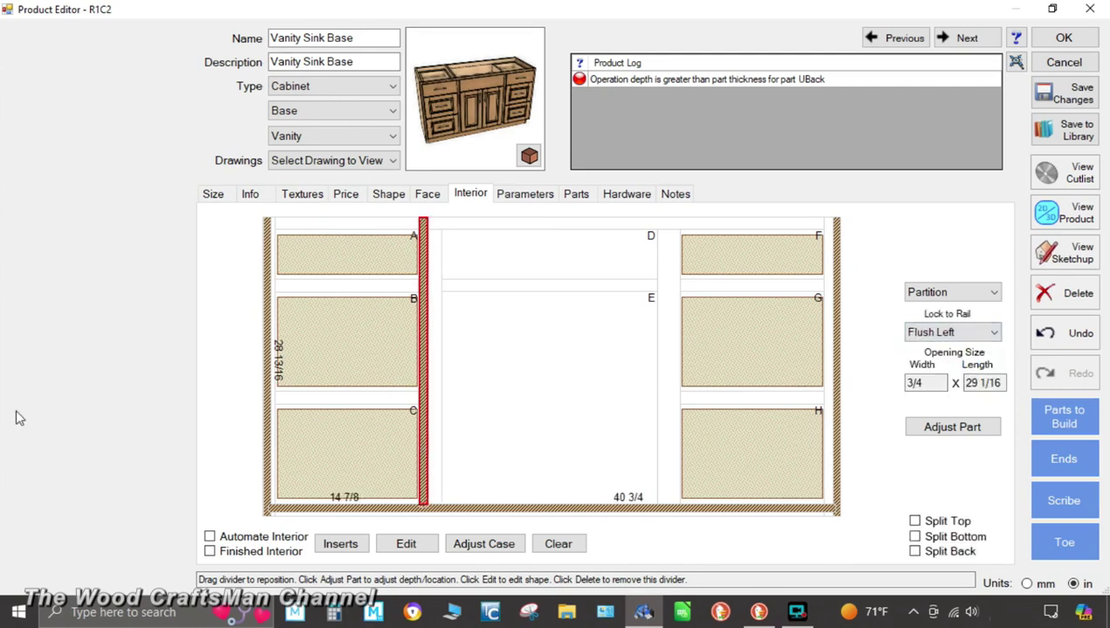
scroll(306, 397, up, 1)
scroll(453, 403, up, 3)
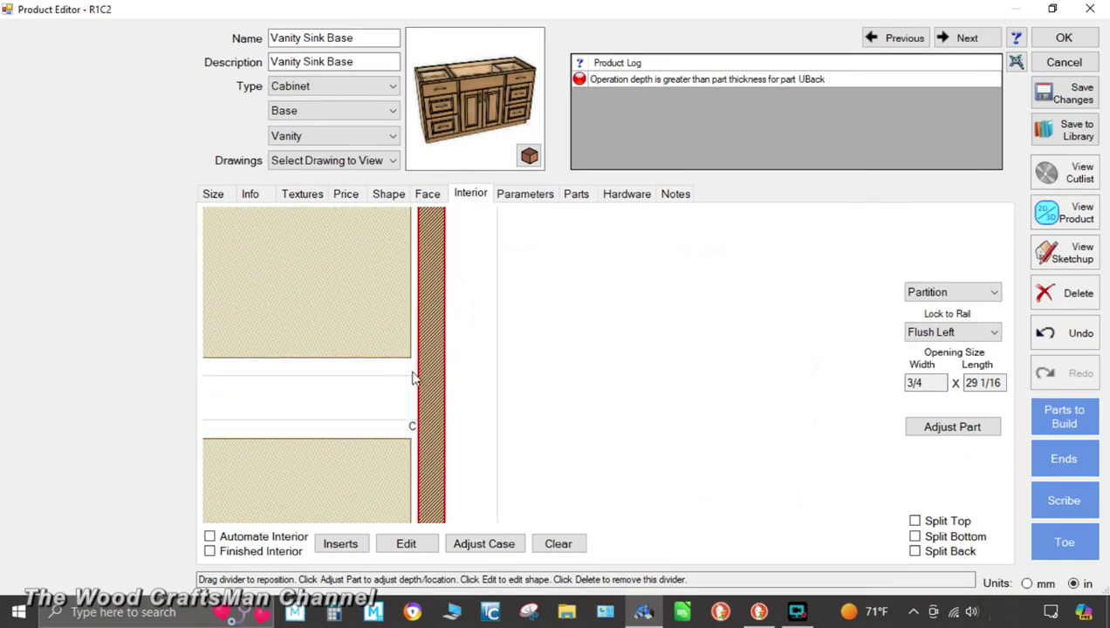
scroll(414, 378, down, 5)
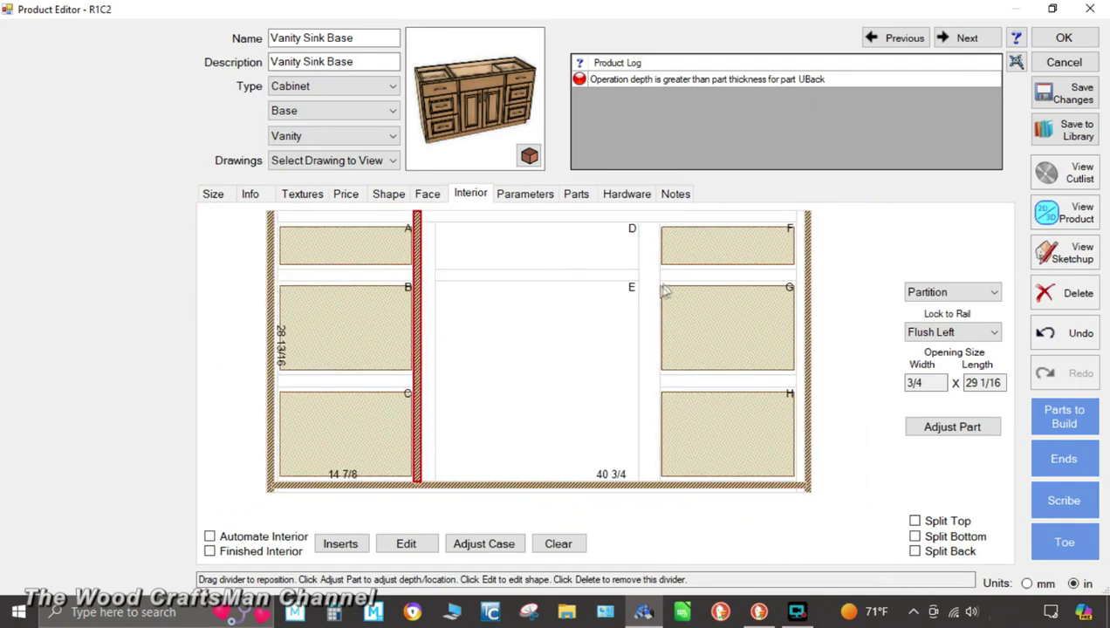
- Add a second vertical interior partition beside the right drawer bank and lock it to the face rail as Flush Right
click(560, 371)
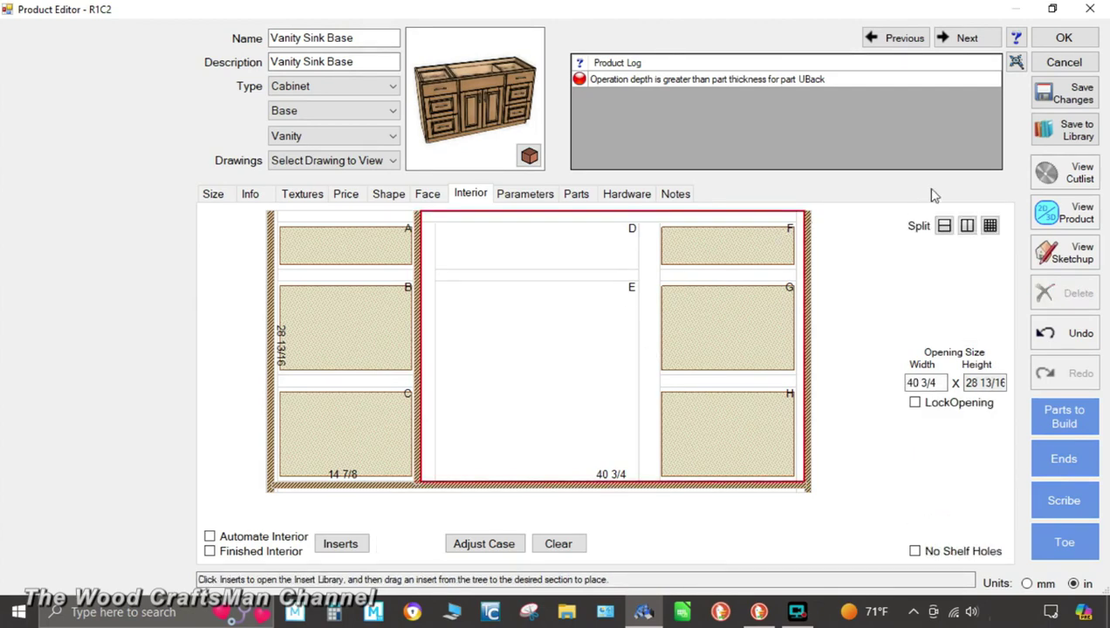
click(968, 227)
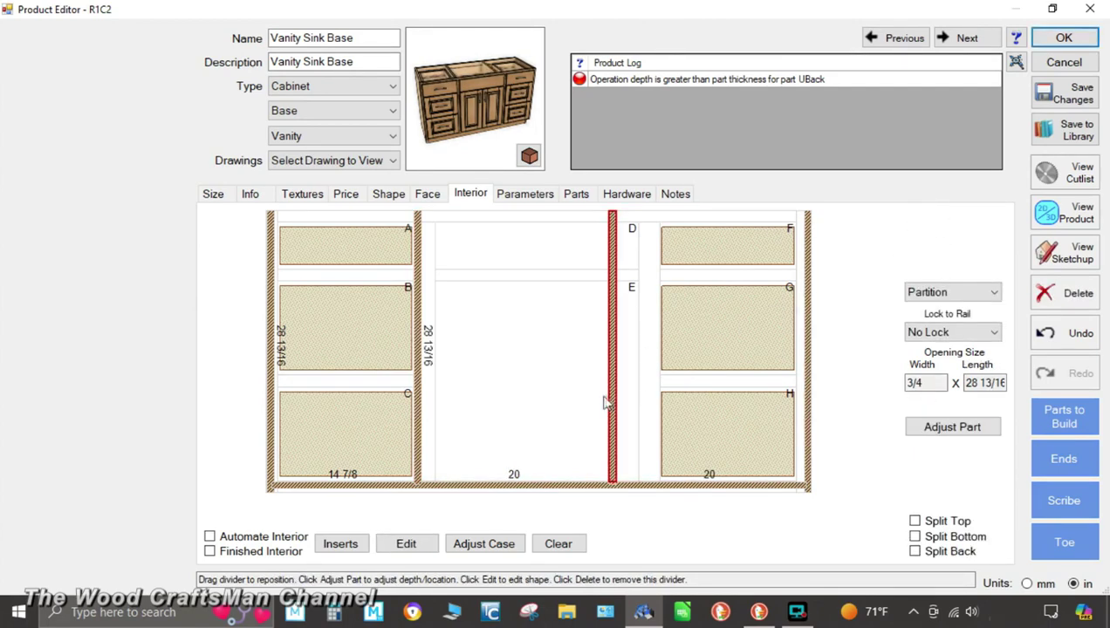
drag(615, 403, 656, 403)
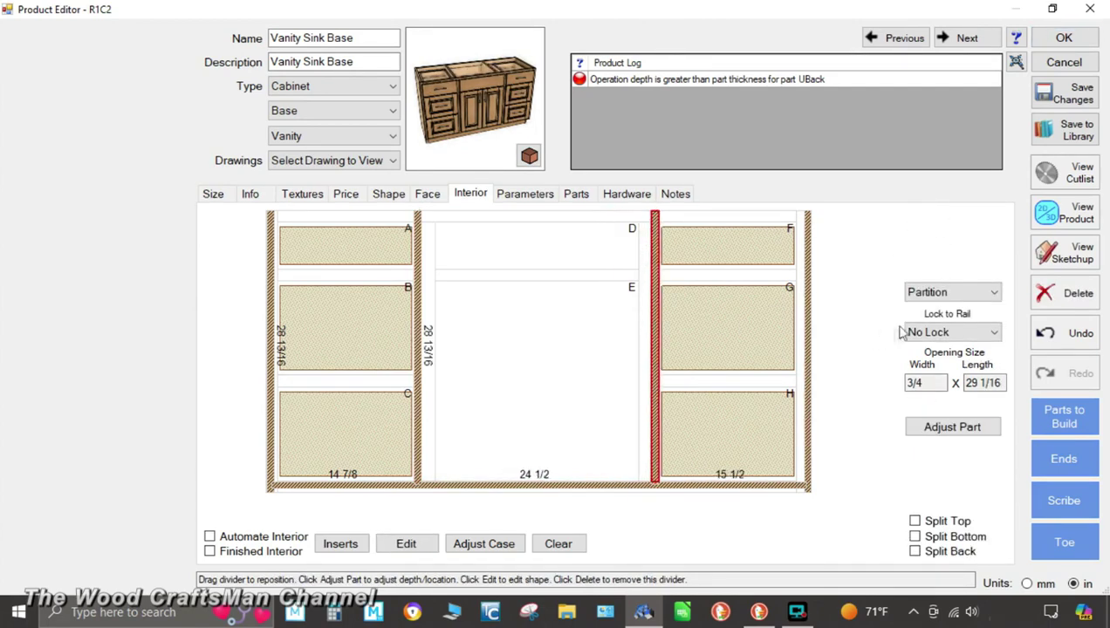
click(979, 334)
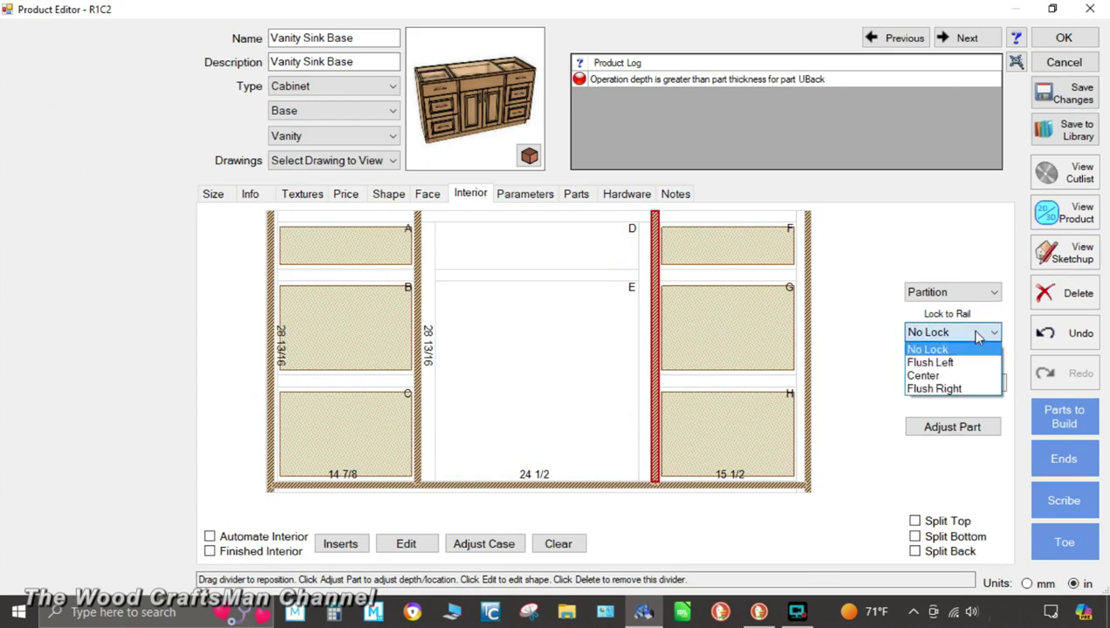
click(963, 390)
click(536, 396)
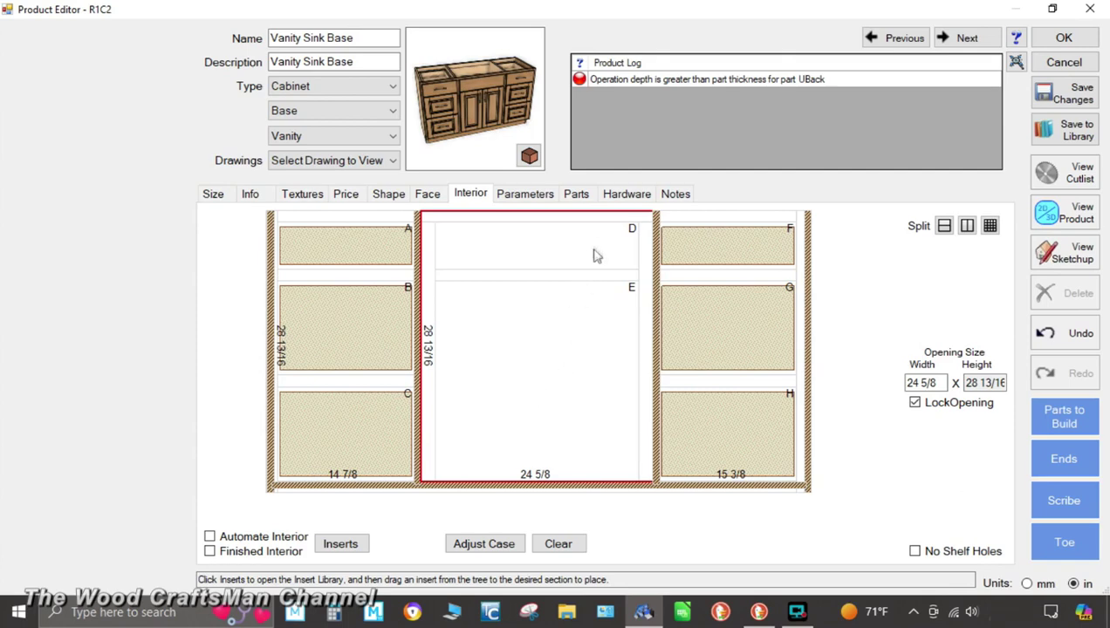
- Examine the vanity in the product viewer from the top and in perspective, using wire, hidden and filled display
click(389, 194)
mouse_move(462, 113)
mouse_down()
mouse_move(384, 112)
mouse_move(384, 92)
mouse_move(443, 107)
mouse_up()
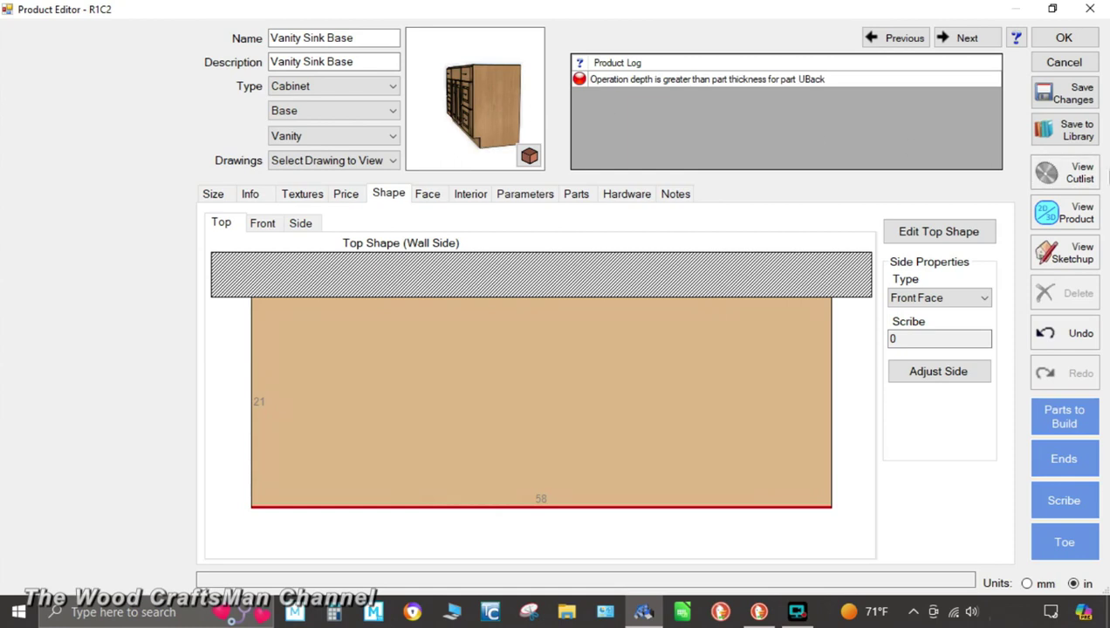
click(1075, 216)
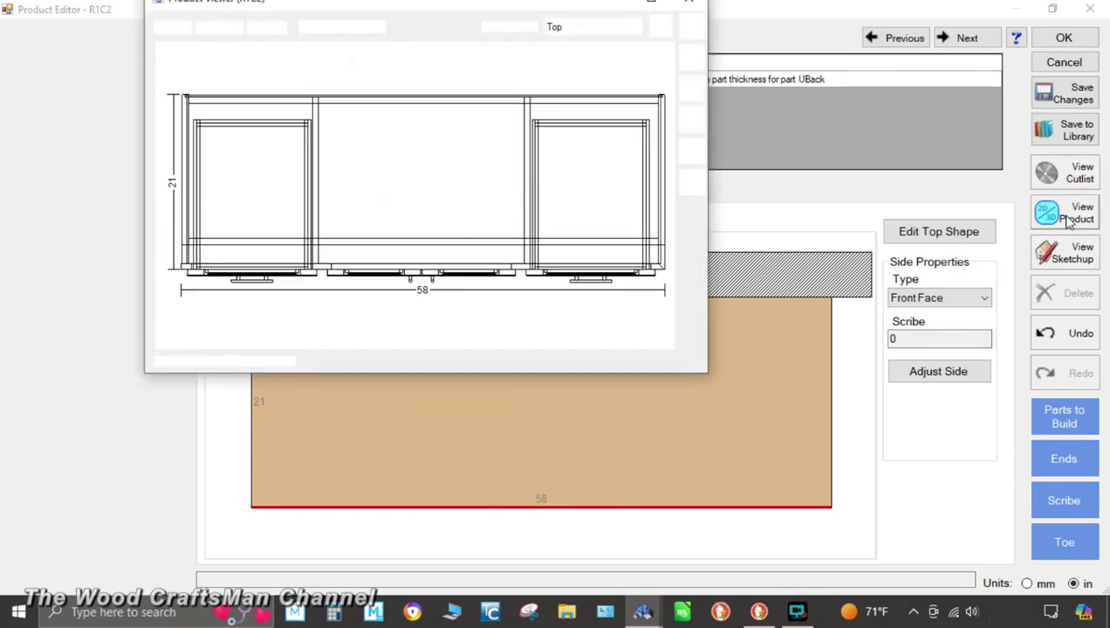
click(653, 5)
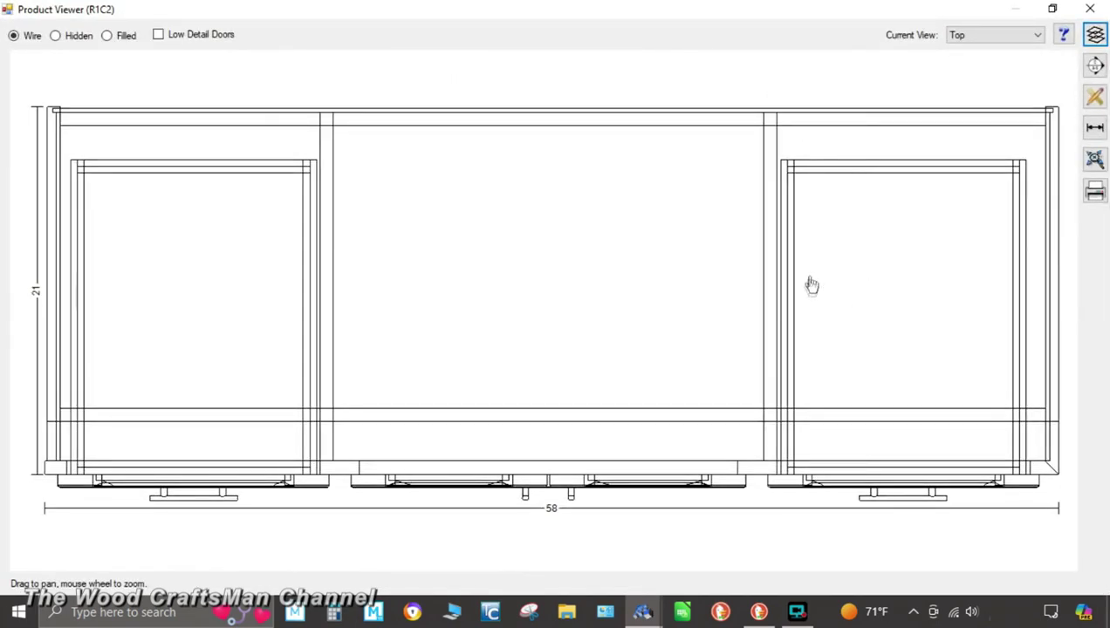
click(1040, 37)
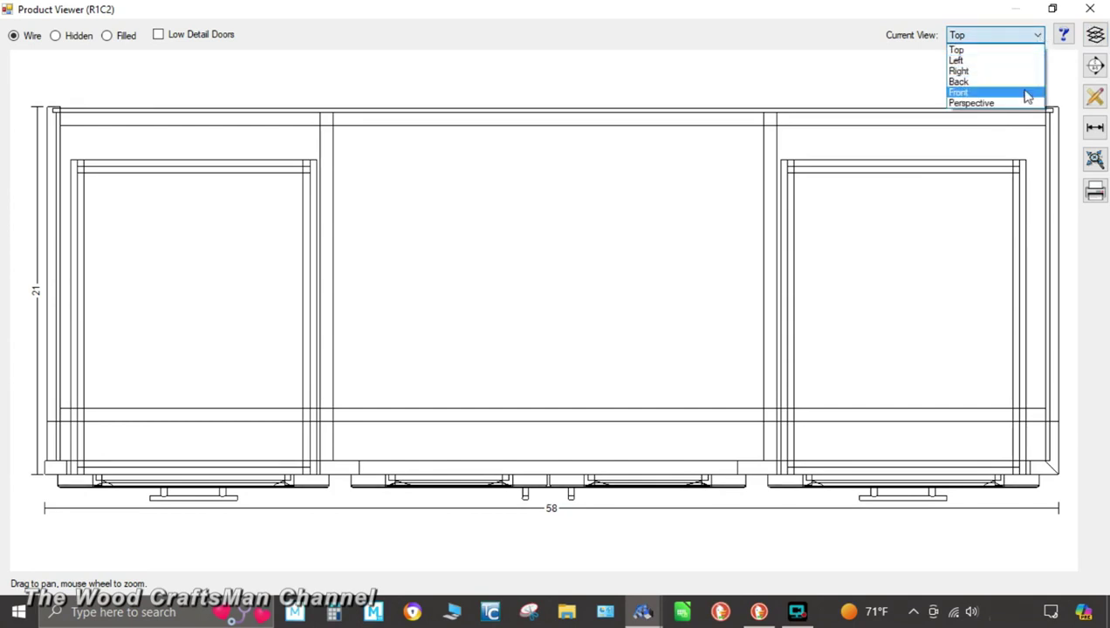
click(972, 103)
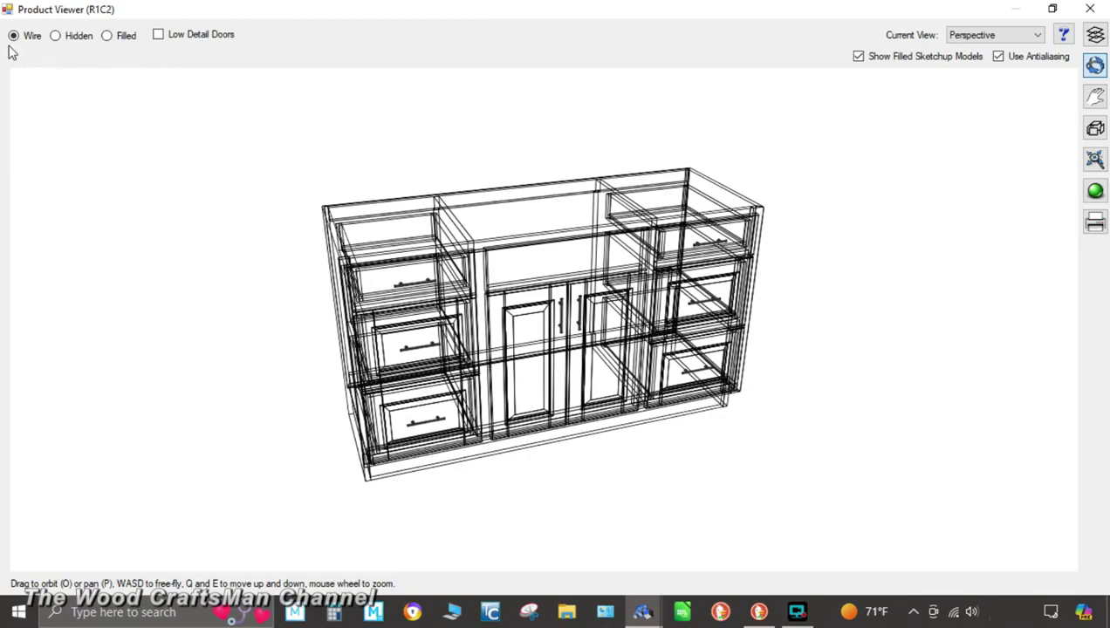
drag(471, 349, 489, 329)
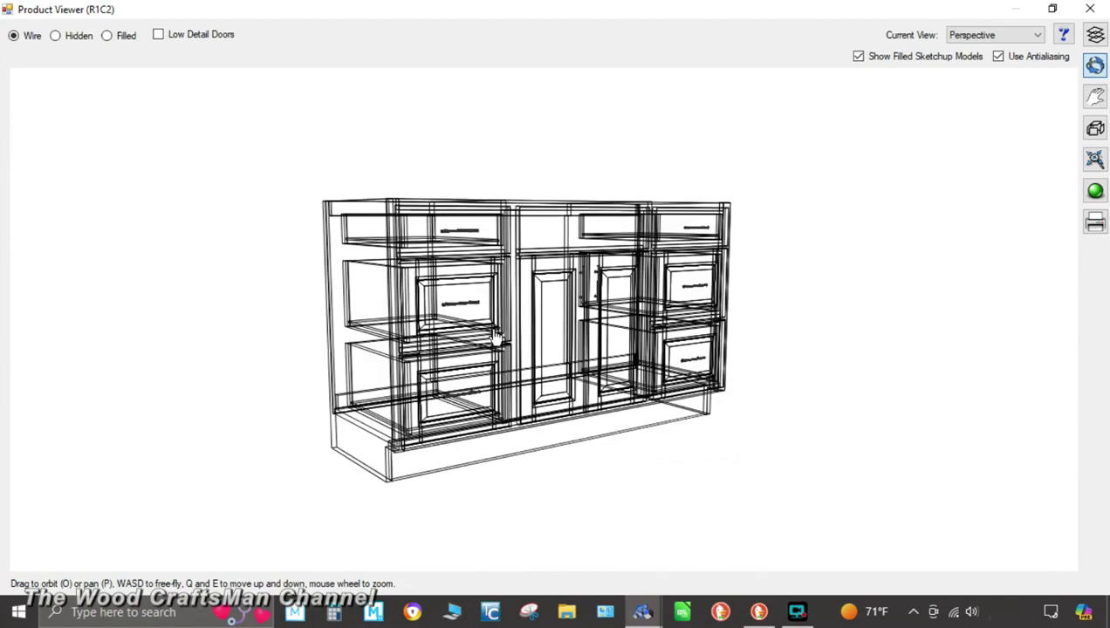
click(56, 36)
drag(663, 312, 590, 322)
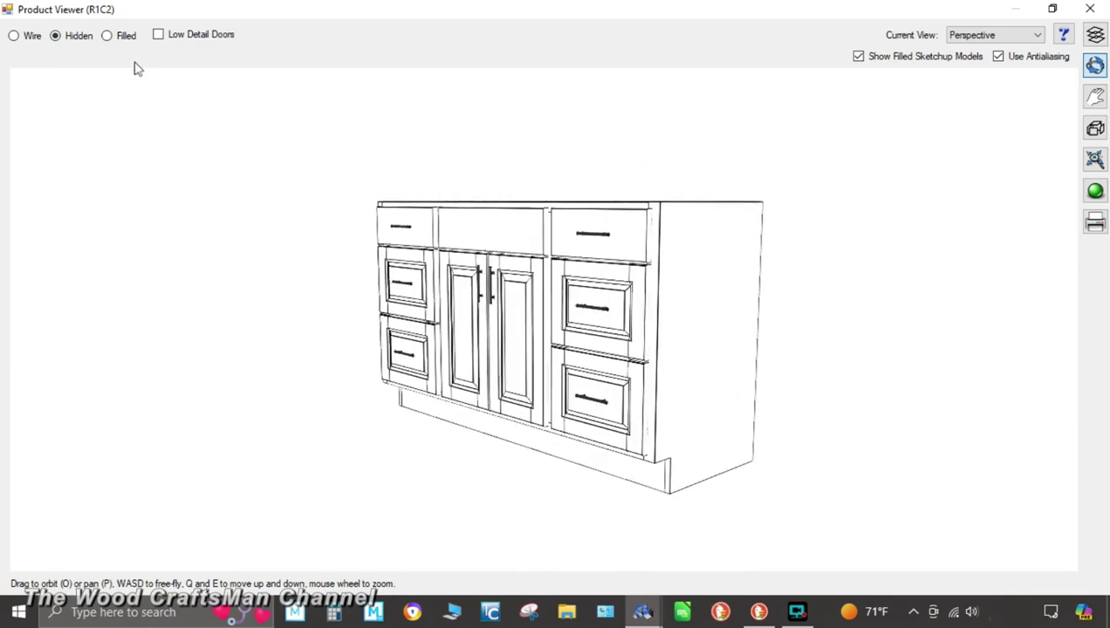
click(106, 36)
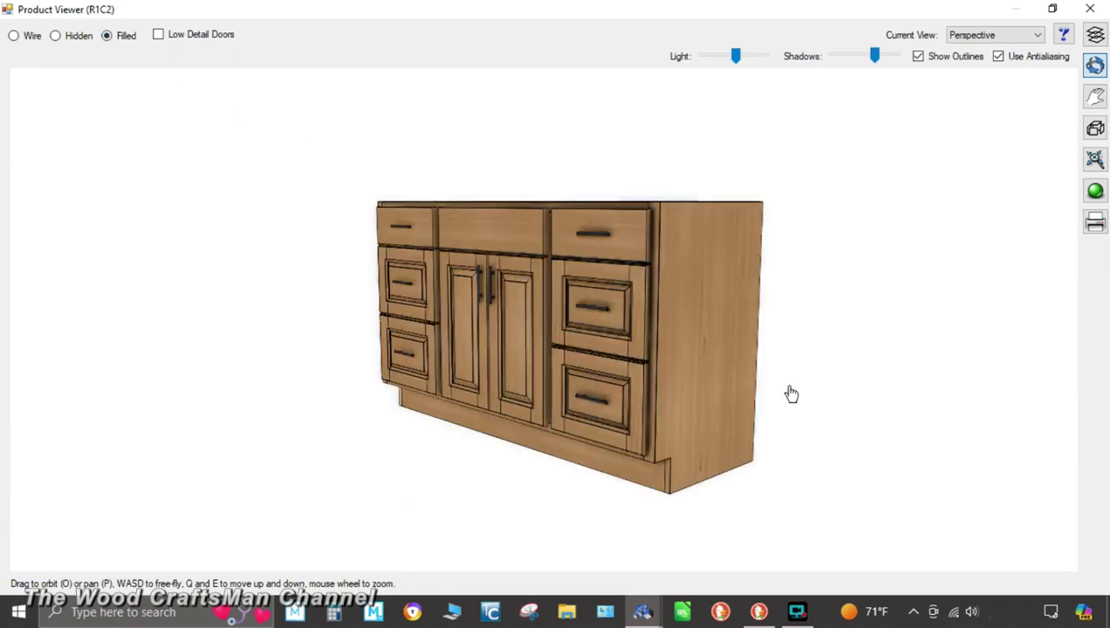
drag(712, 384, 679, 339)
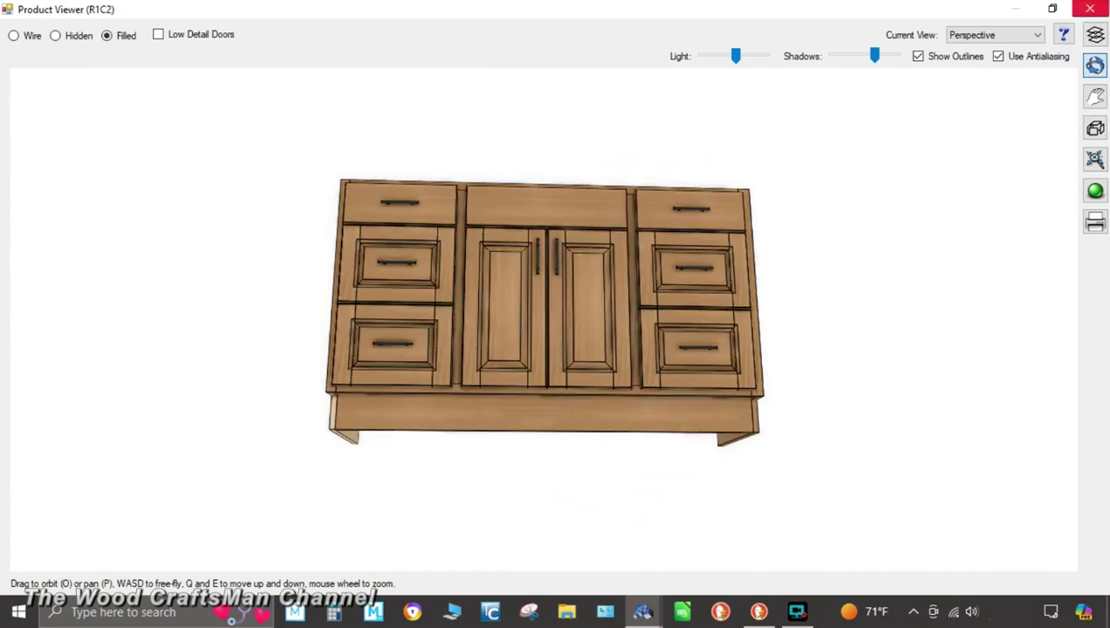
click(1102, 8)
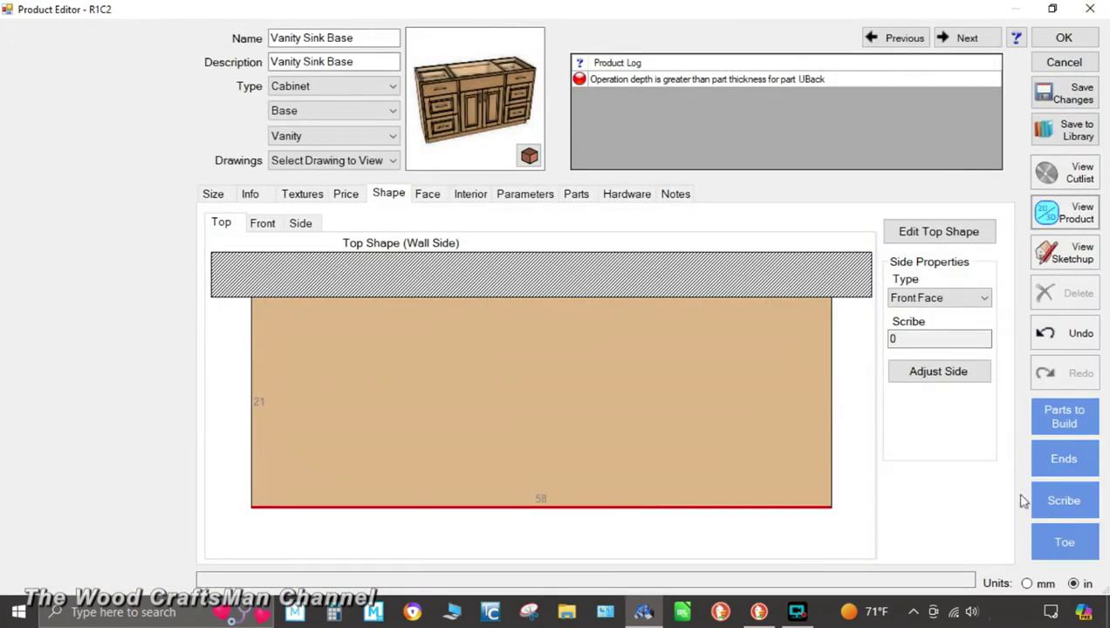
- Set the left cabinet end to UnFinished End, extend both ends to the floor without front toe notches, and check the result in 3D
click(1065, 460)
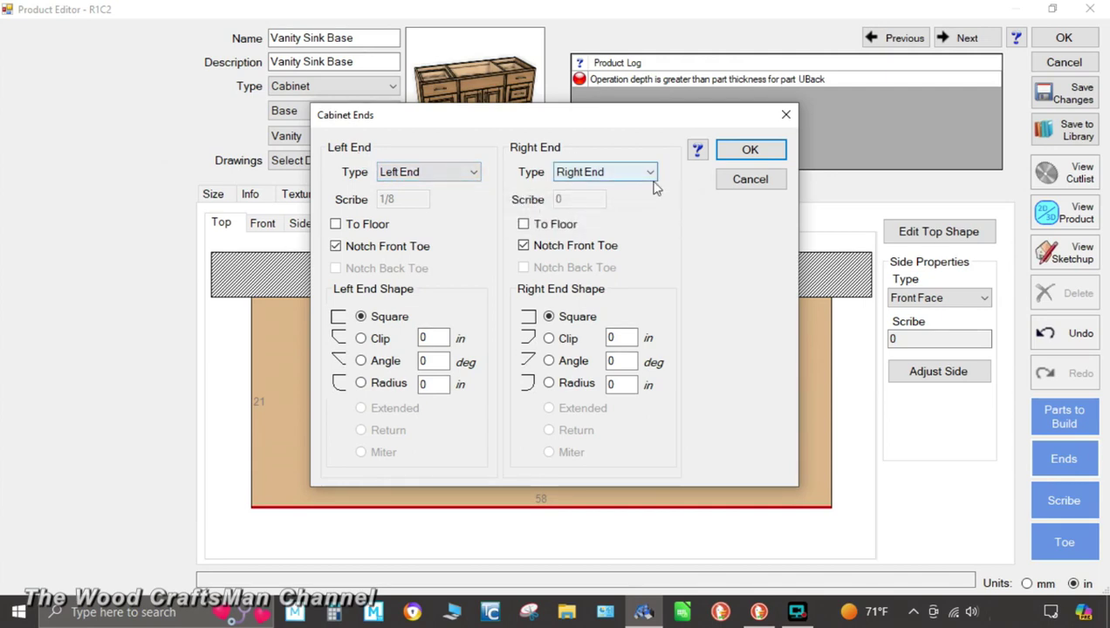
click(436, 175)
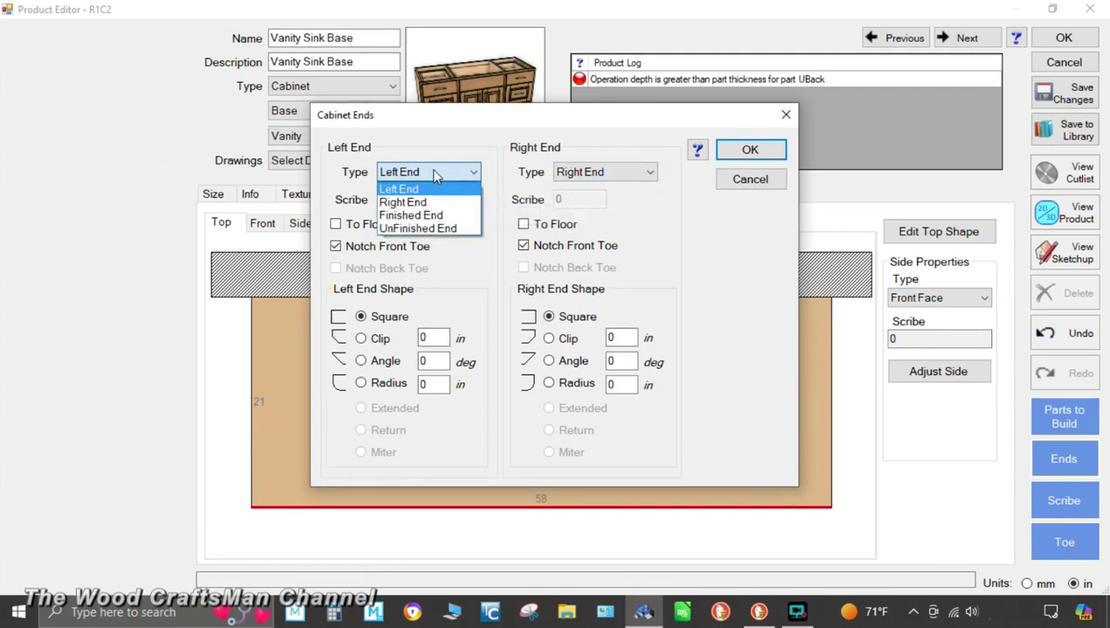
click(445, 229)
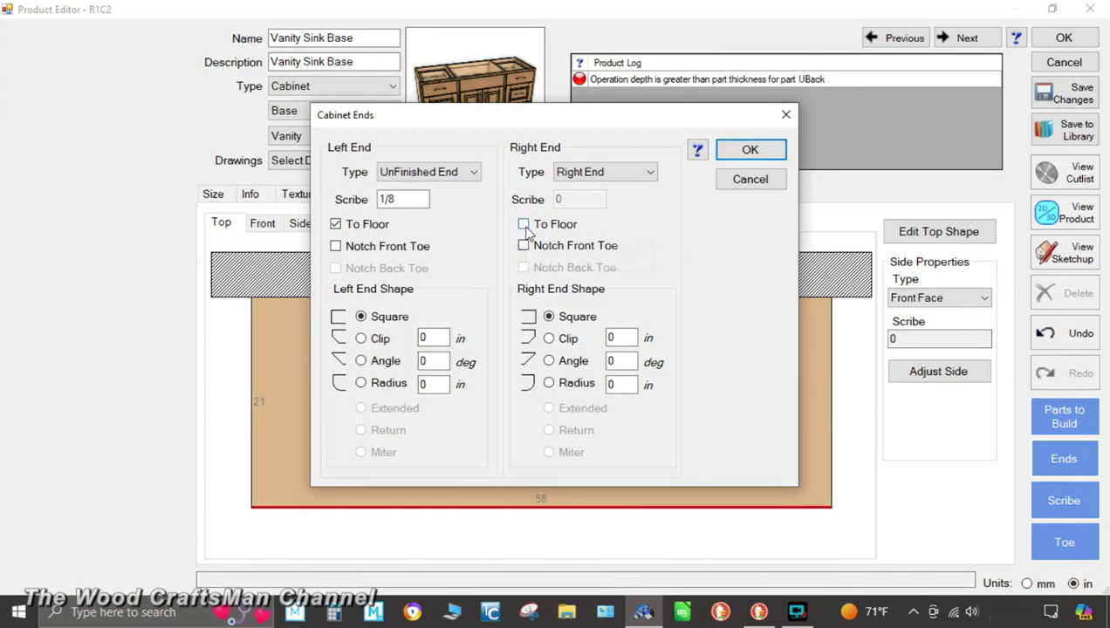
click(524, 224)
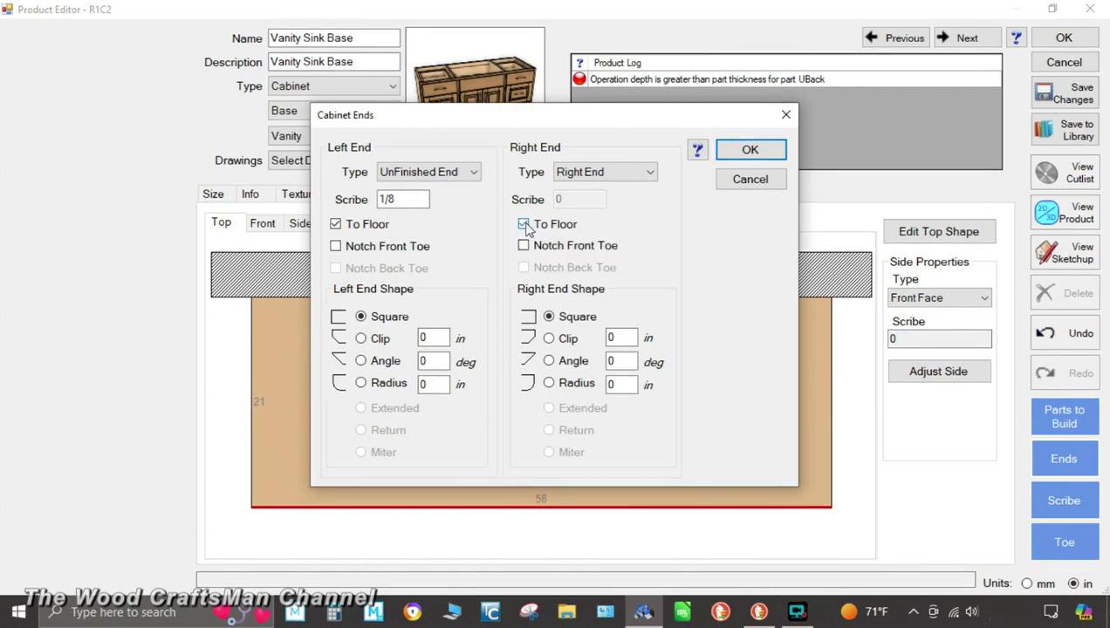
click(748, 153)
drag(478, 121, 487, 105)
click(1064, 213)
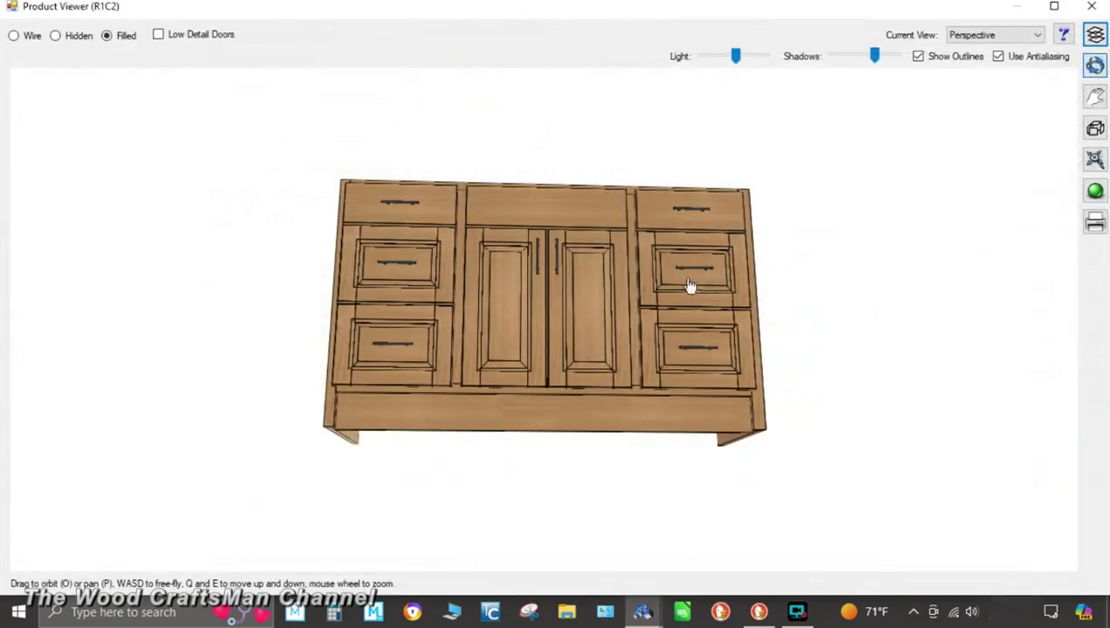
drag(688, 285, 655, 310)
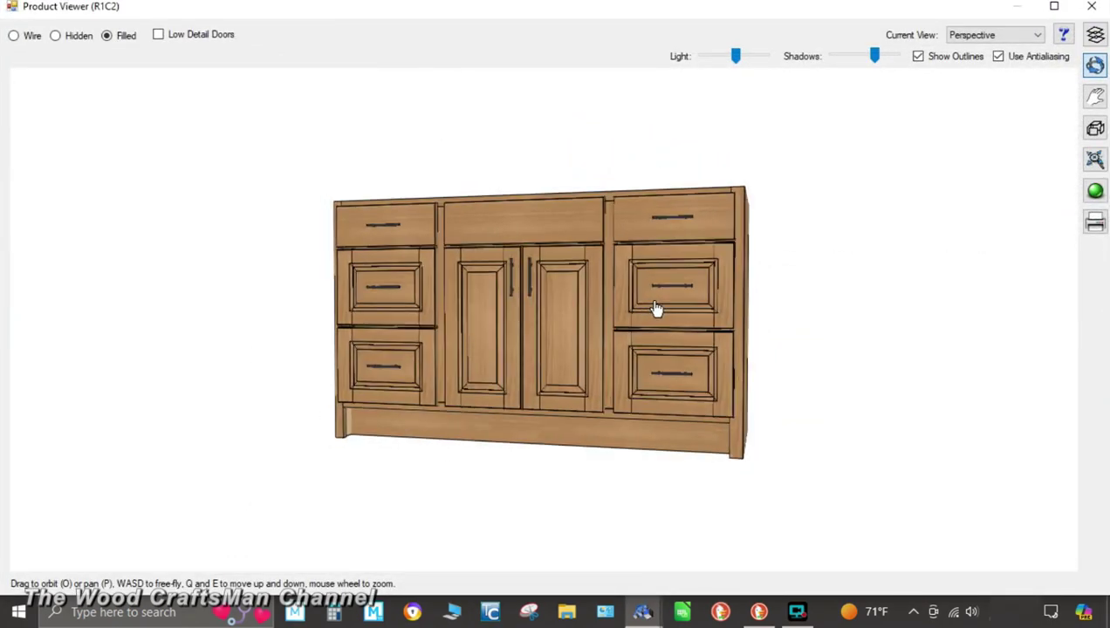
click(1092, 7)
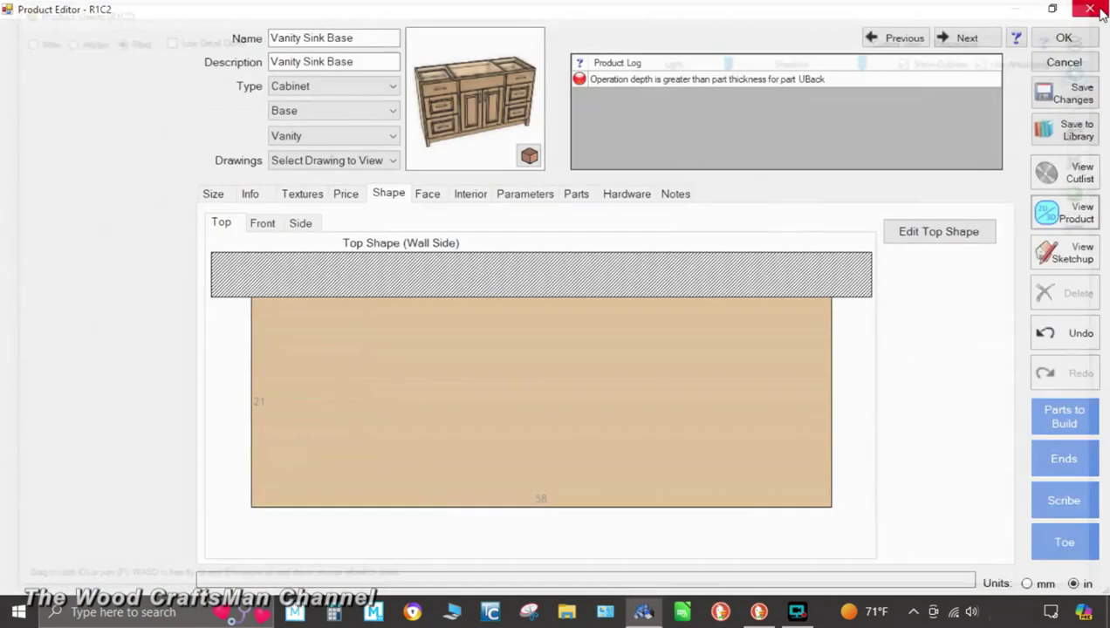
- Inspect the right stile's size on the vanity's face and the side type options for the top shape's front edge
click(429, 194)
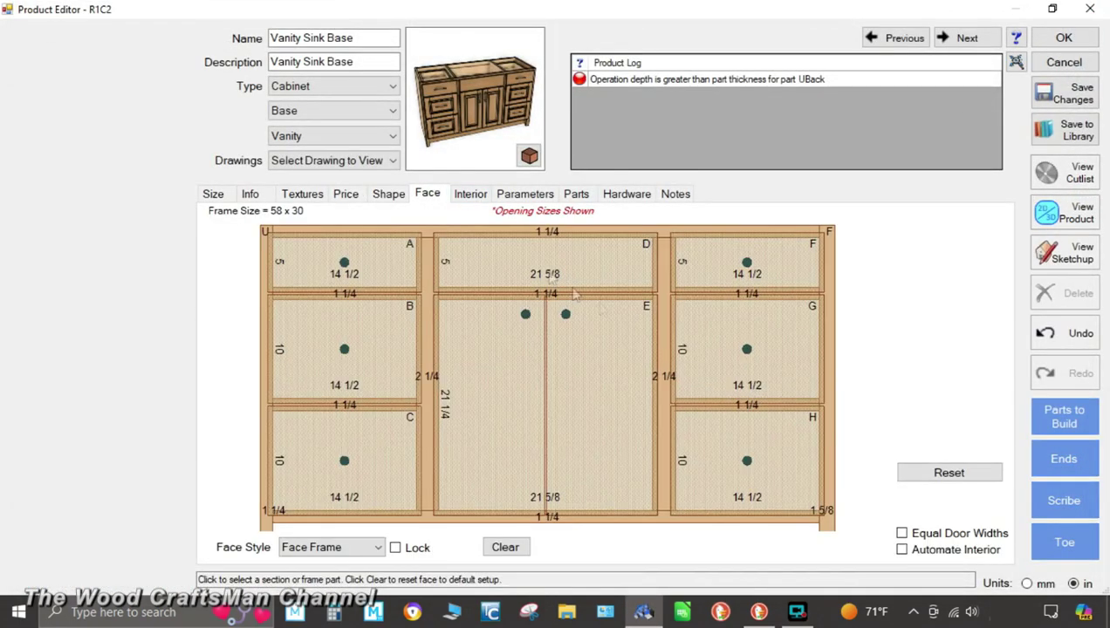
click(825, 417)
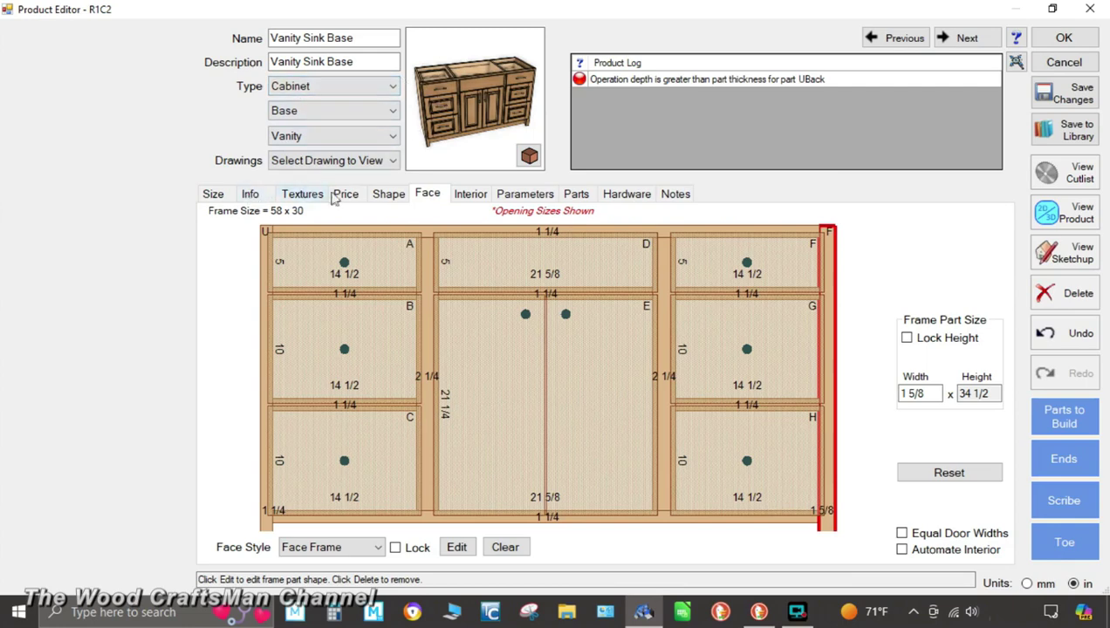
click(390, 196)
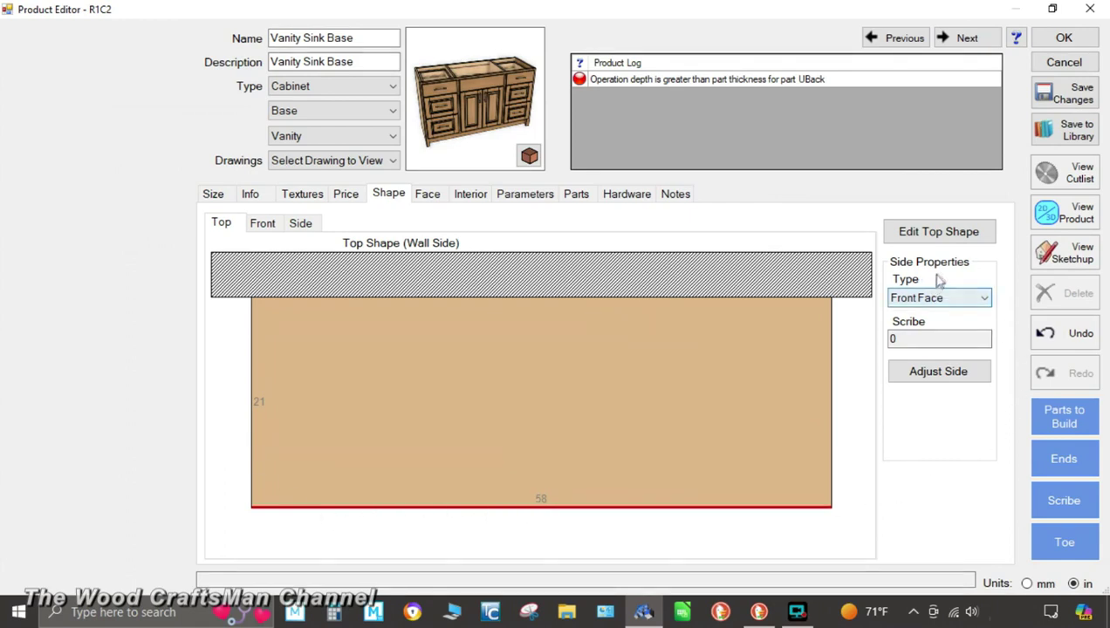
click(978, 303)
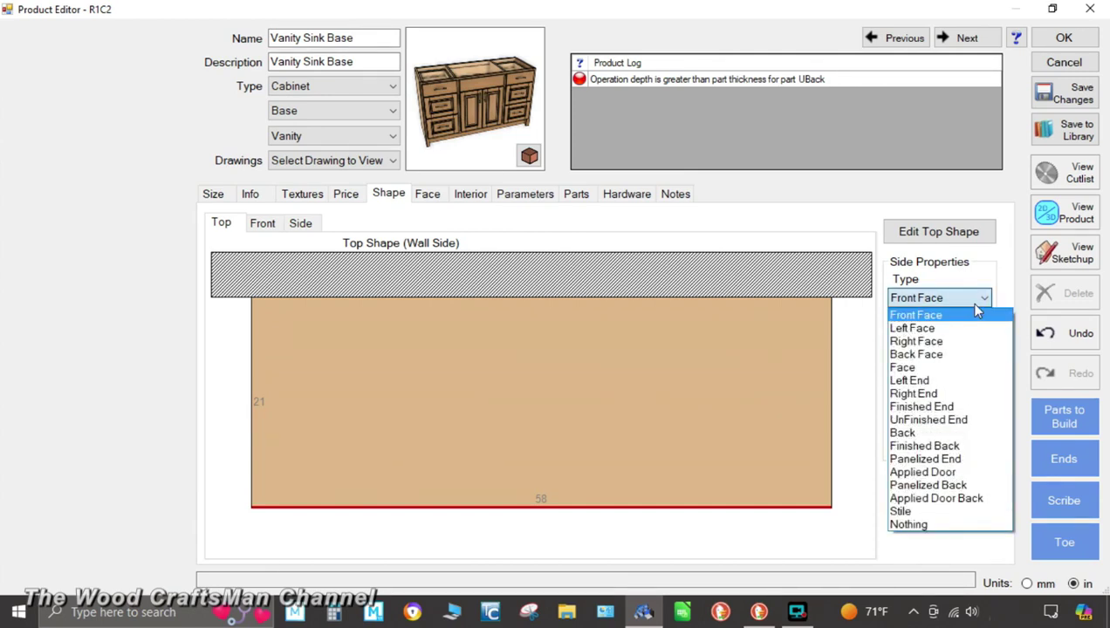
click(977, 311)
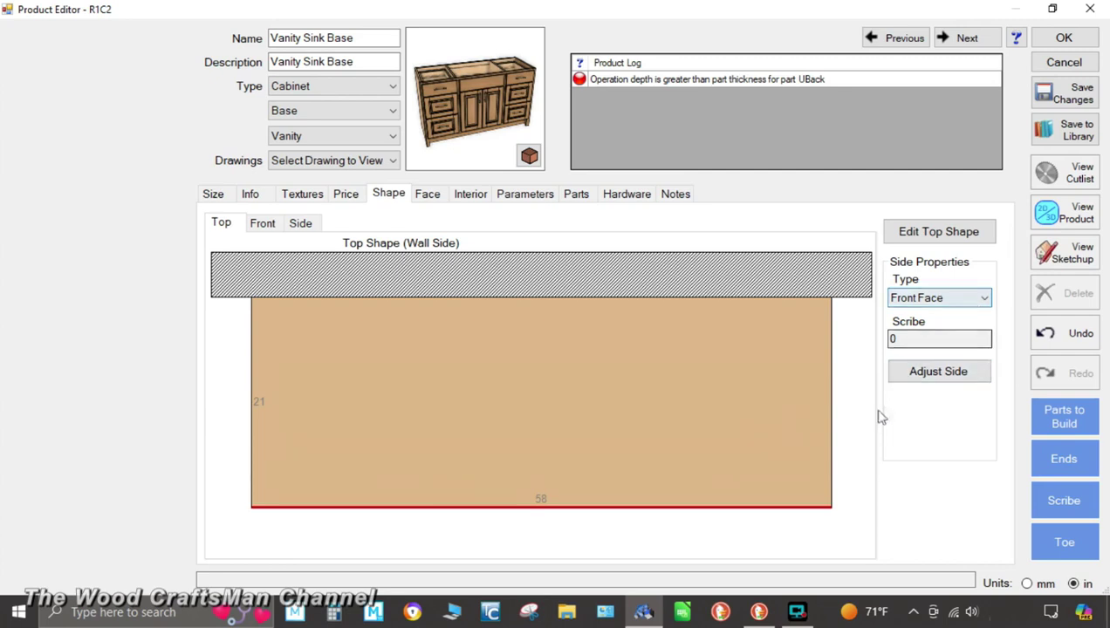
- Check the top shape's left side properties and the Cabinet Ends settings without changing them
click(254, 449)
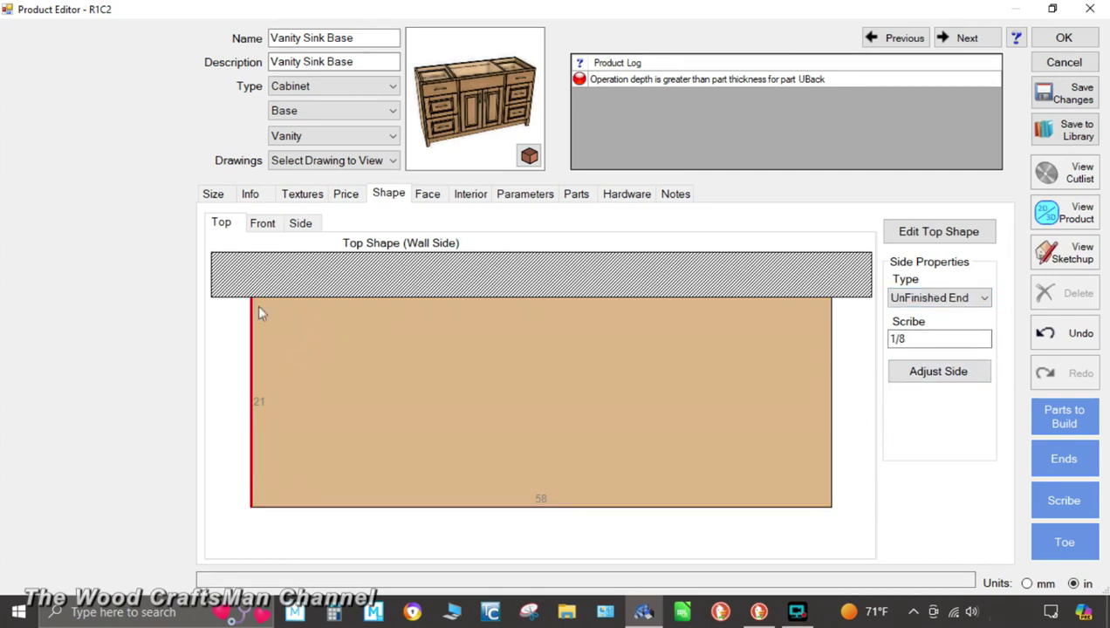
click(1052, 460)
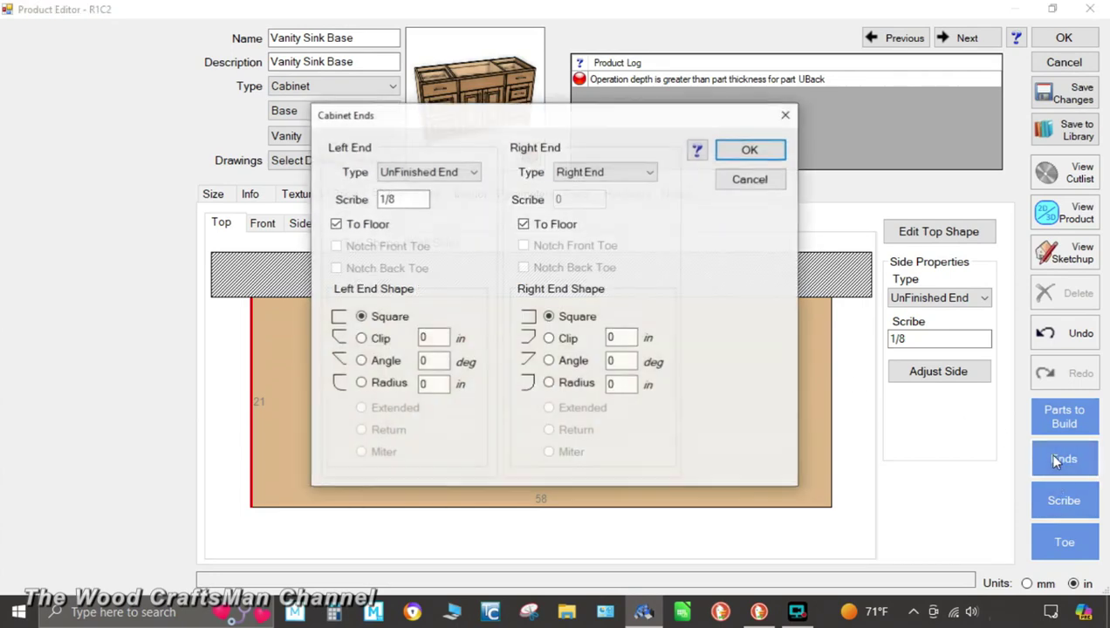
click(748, 180)
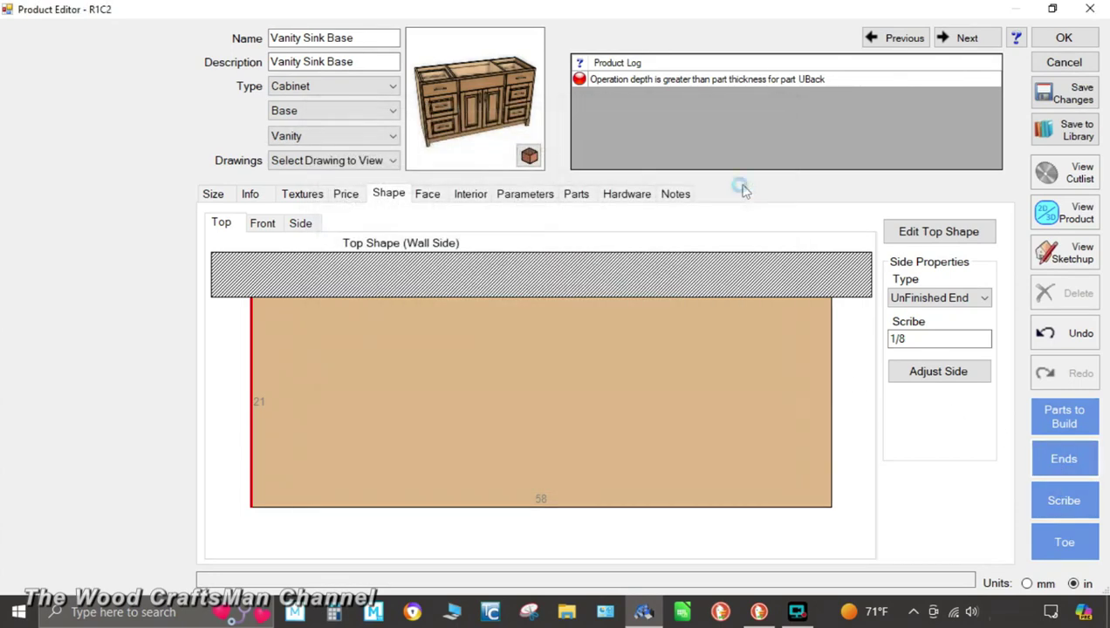
click(251, 436)
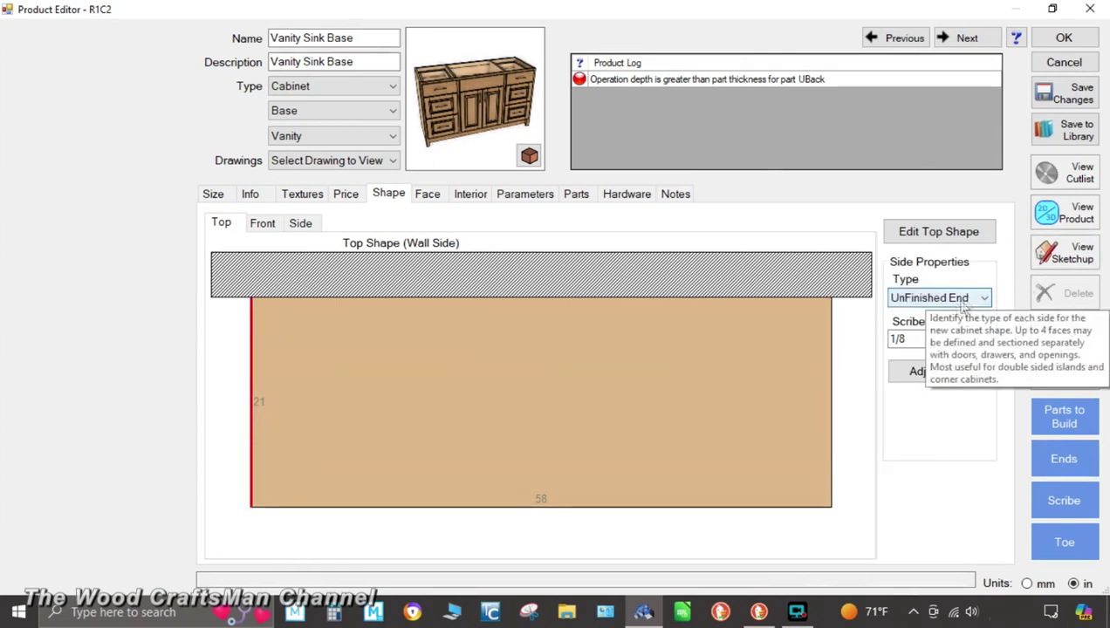
- Set the side type of the top shape's right edge to Applied Door
click(833, 421)
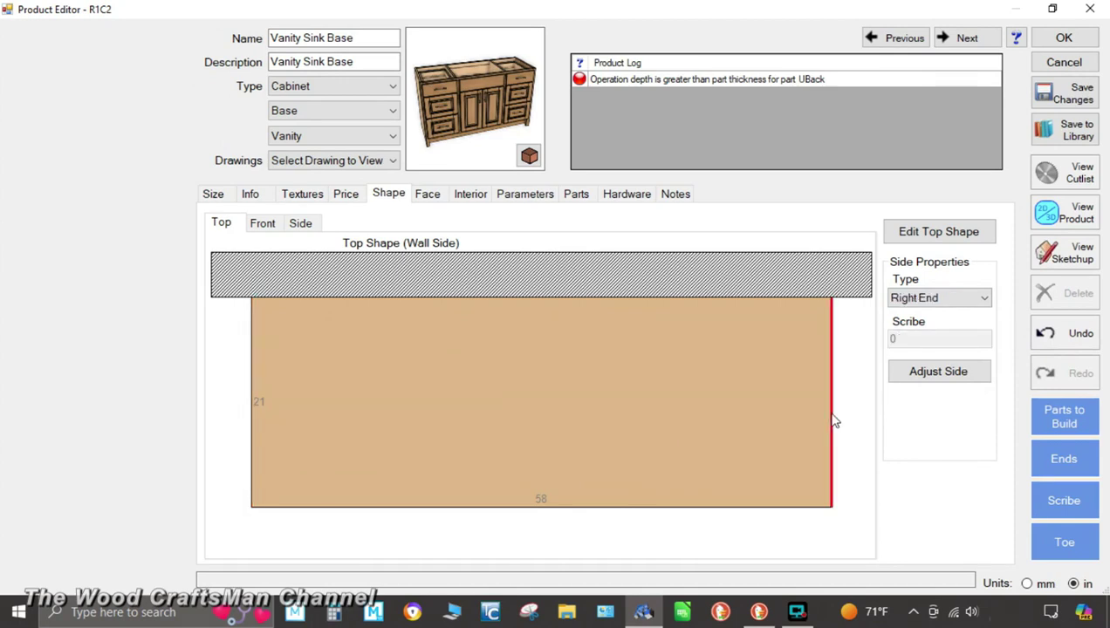
click(980, 303)
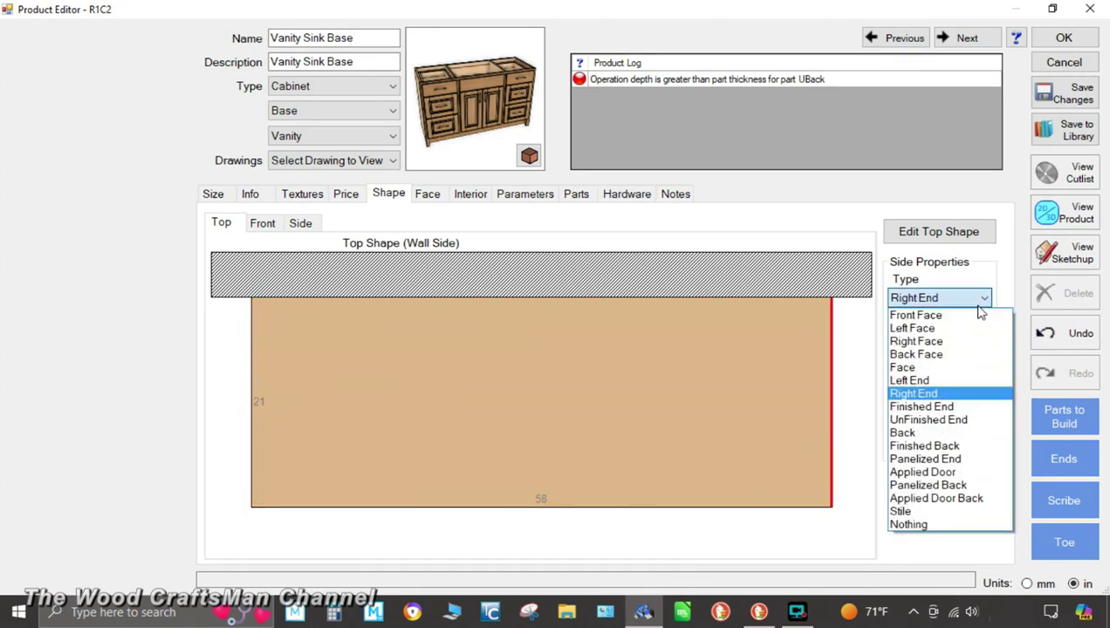
click(964, 477)
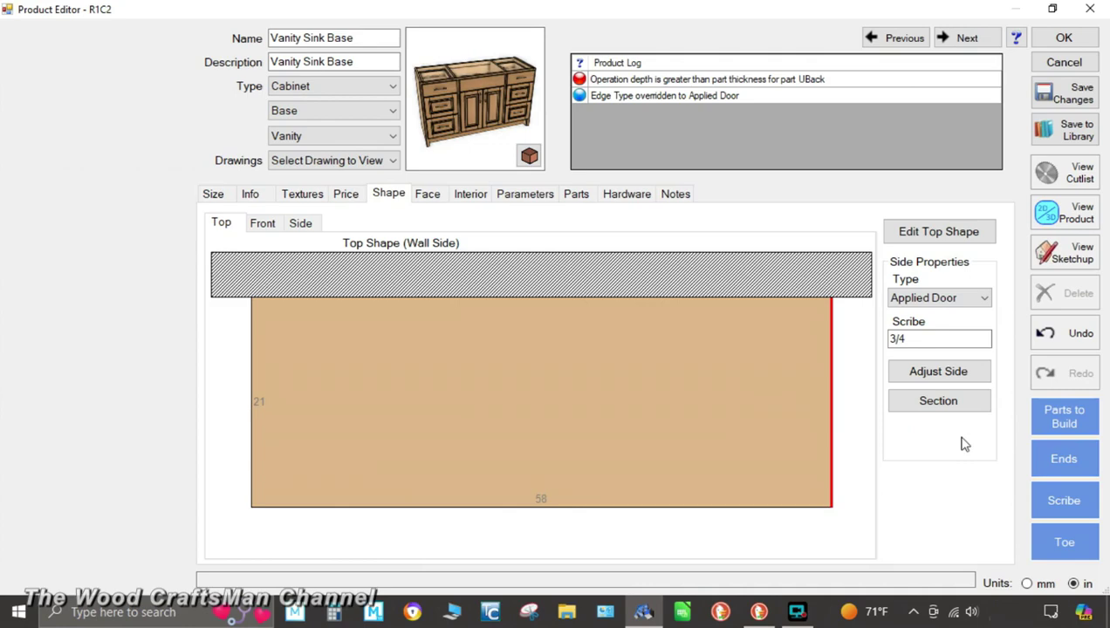
- Examine from above in the product viewer how the right end's applied door meets the face frame at the front corner
click(1064, 217)
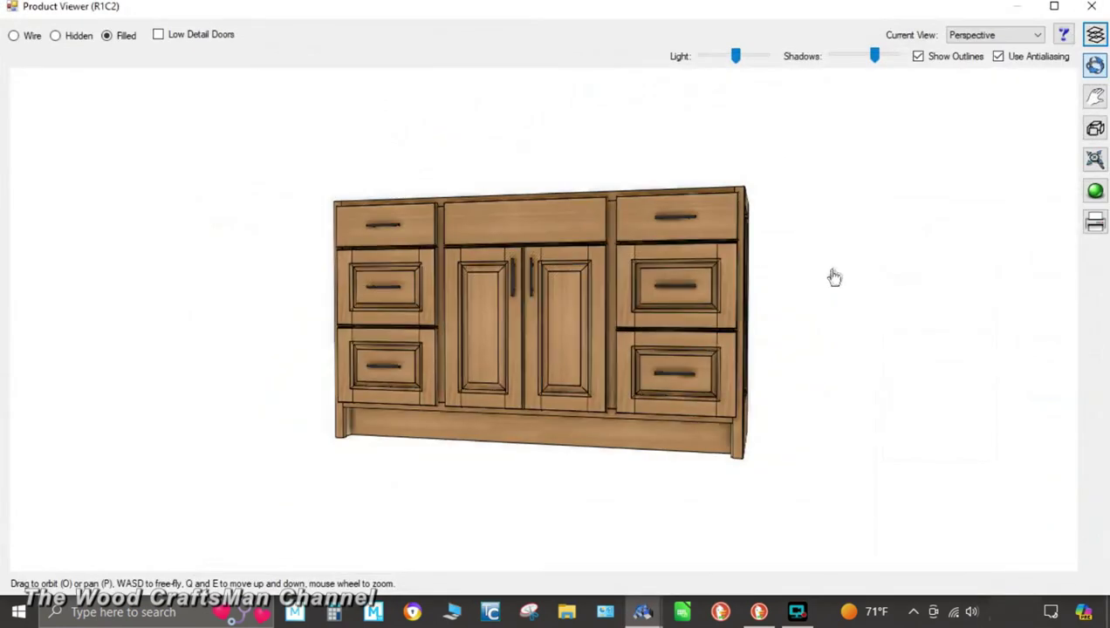
drag(833, 275, 770, 391)
scroll(528, 505, up, 3)
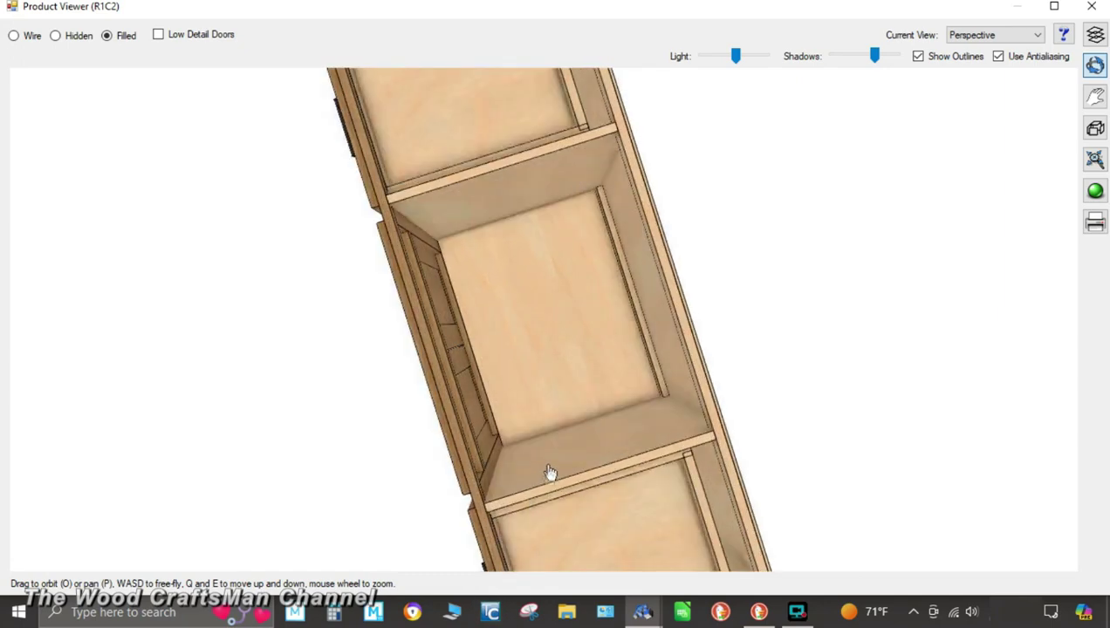
scroll(550, 473, down, 3)
click(1095, 96)
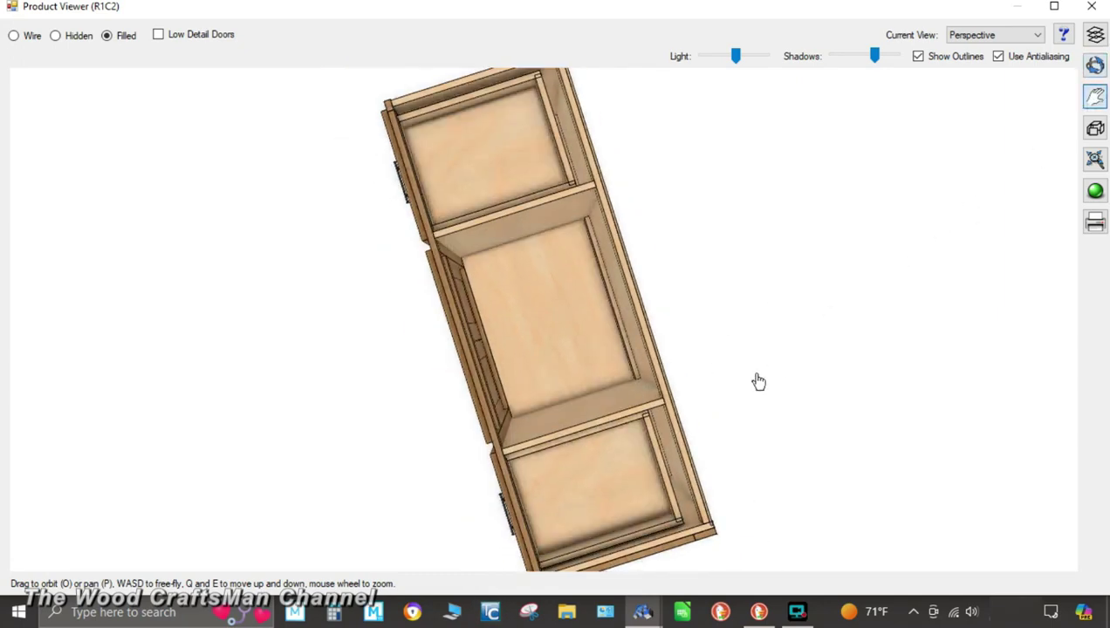
drag(756, 379, 750, 320)
scroll(559, 410, up, 5)
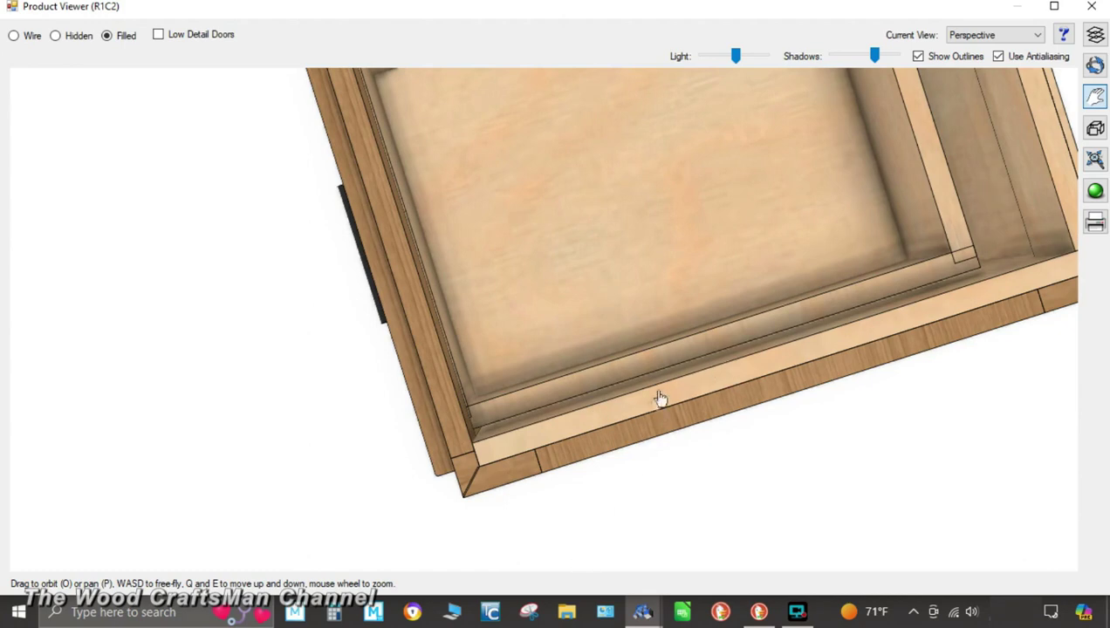
drag(502, 485, 518, 421)
scroll(508, 389, up, 4)
drag(469, 405, 491, 368)
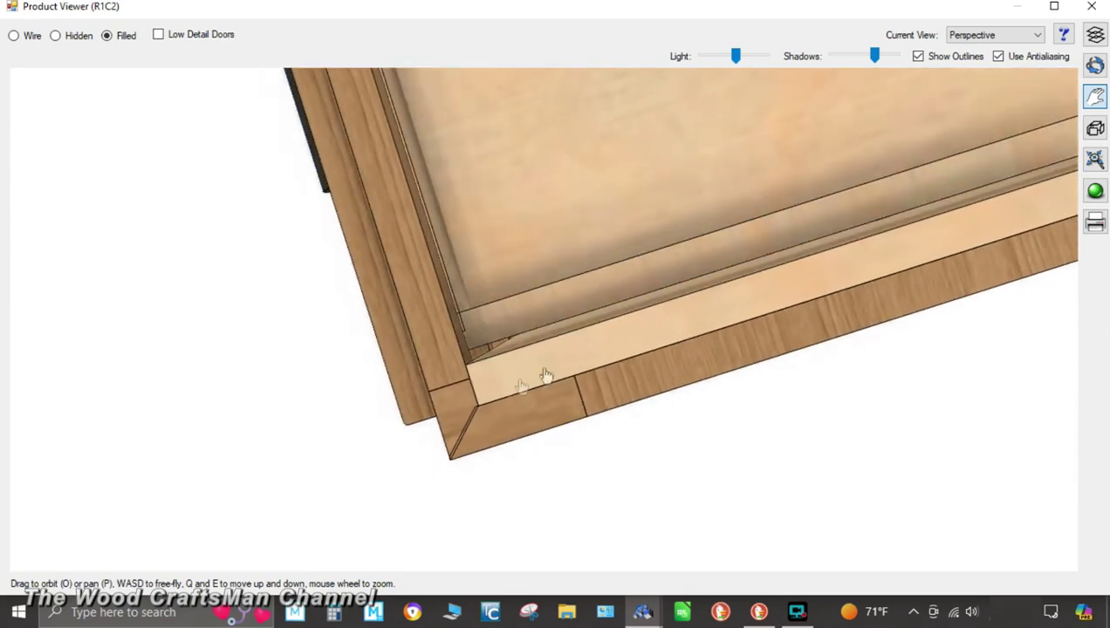
scroll(510, 370, down, 3)
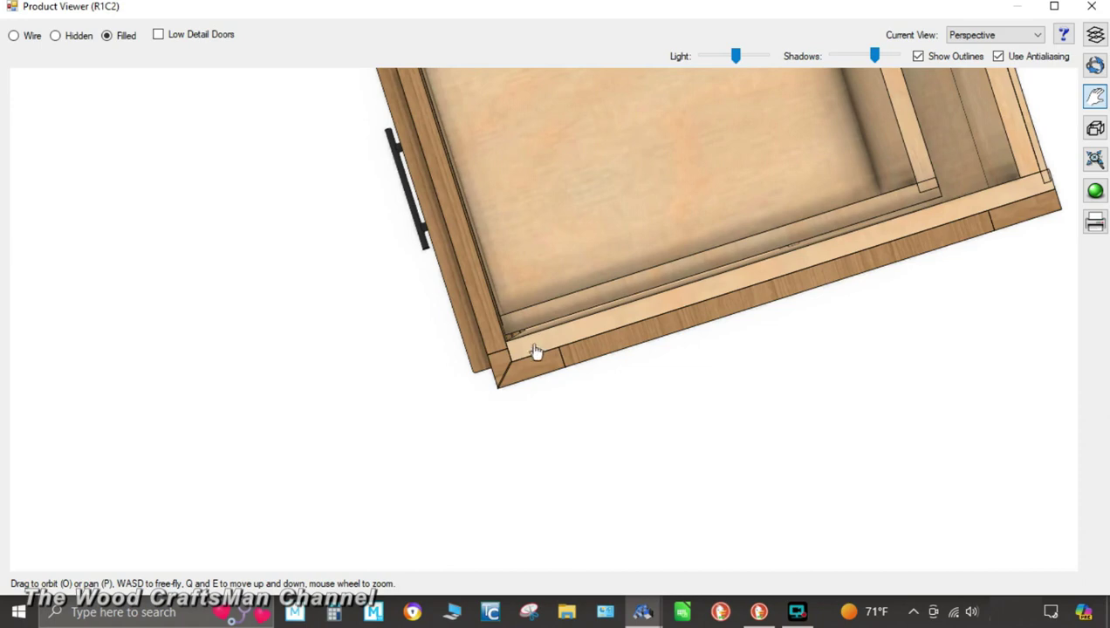
scroll(496, 374, up, 3)
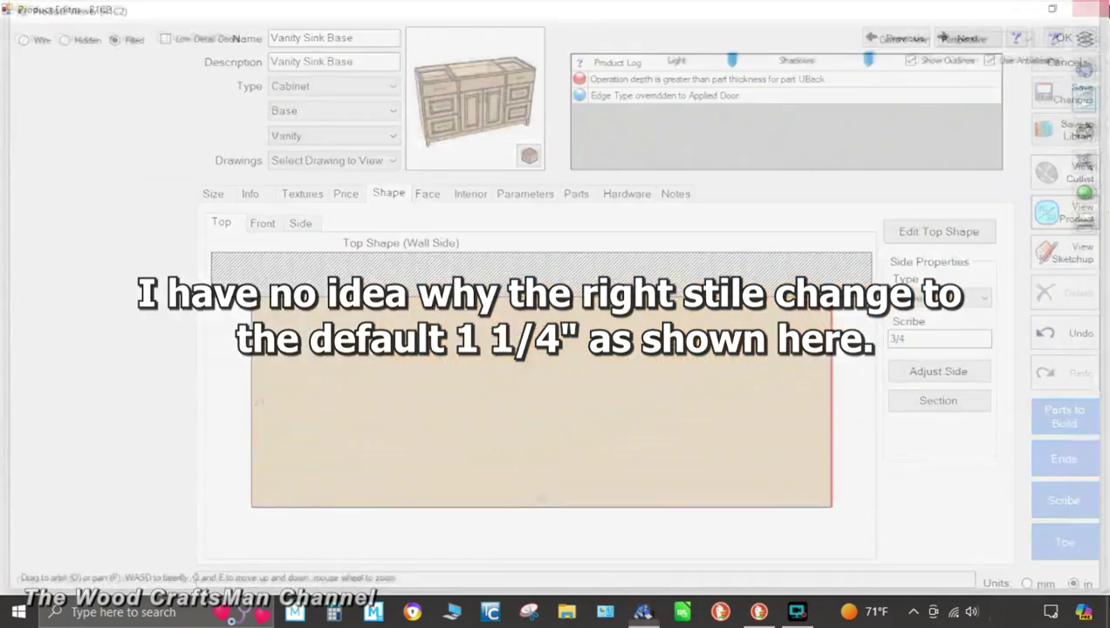
click(1092, 6)
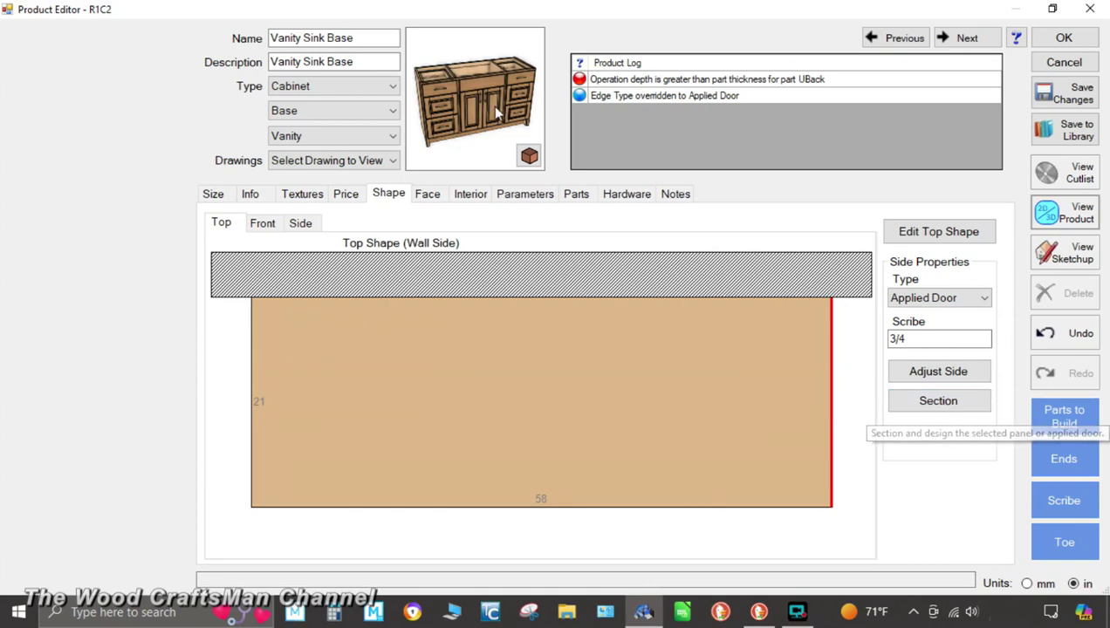
- Inspect the vanity's right end panel from the side, in the preview and in the perspective product view
drag(495, 99, 403, 80)
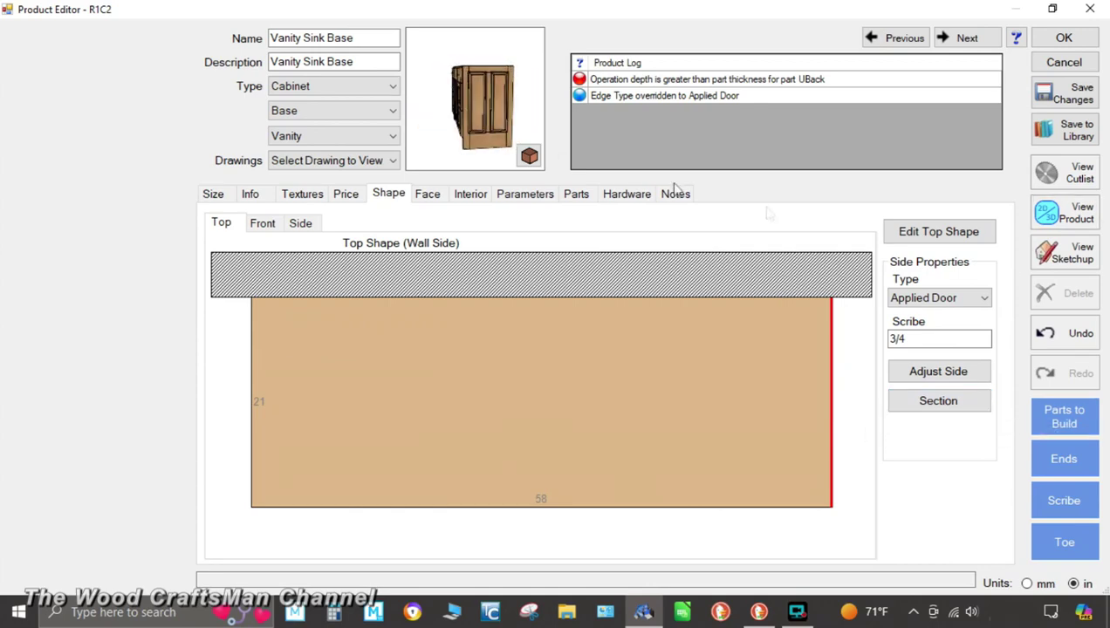
click(1039, 206)
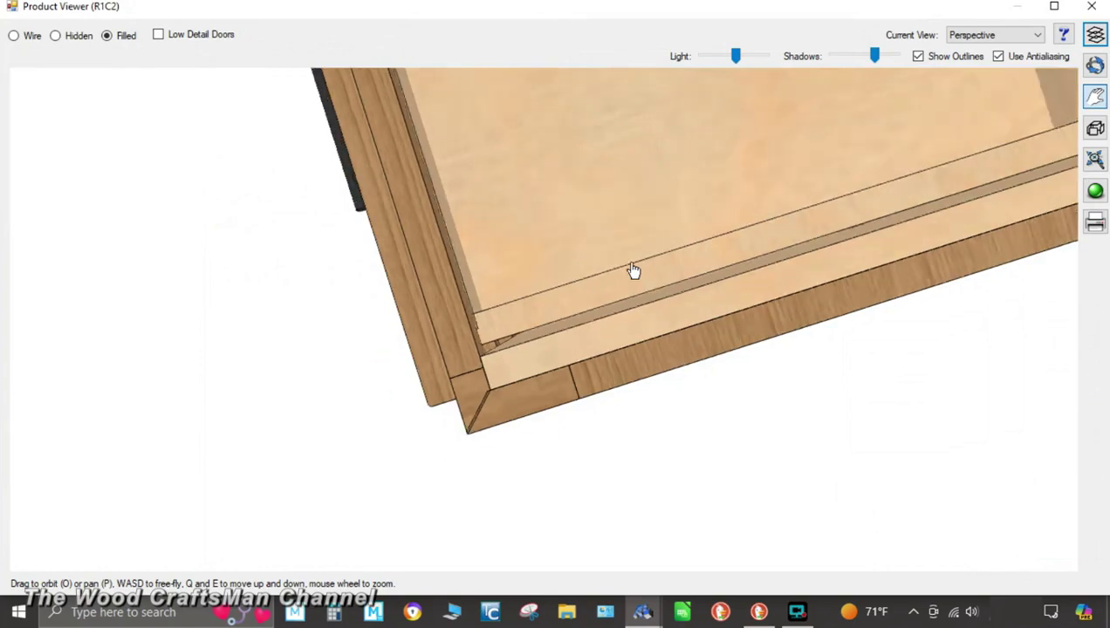
scroll(634, 272, down, 4)
mouse_move(627, 310)
mouse_down()
mouse_move(640, 277)
mouse_move(617, 225)
mouse_move(612, 319)
mouse_move(630, 321)
mouse_up()
click(1096, 66)
drag(770, 347, 780, 268)
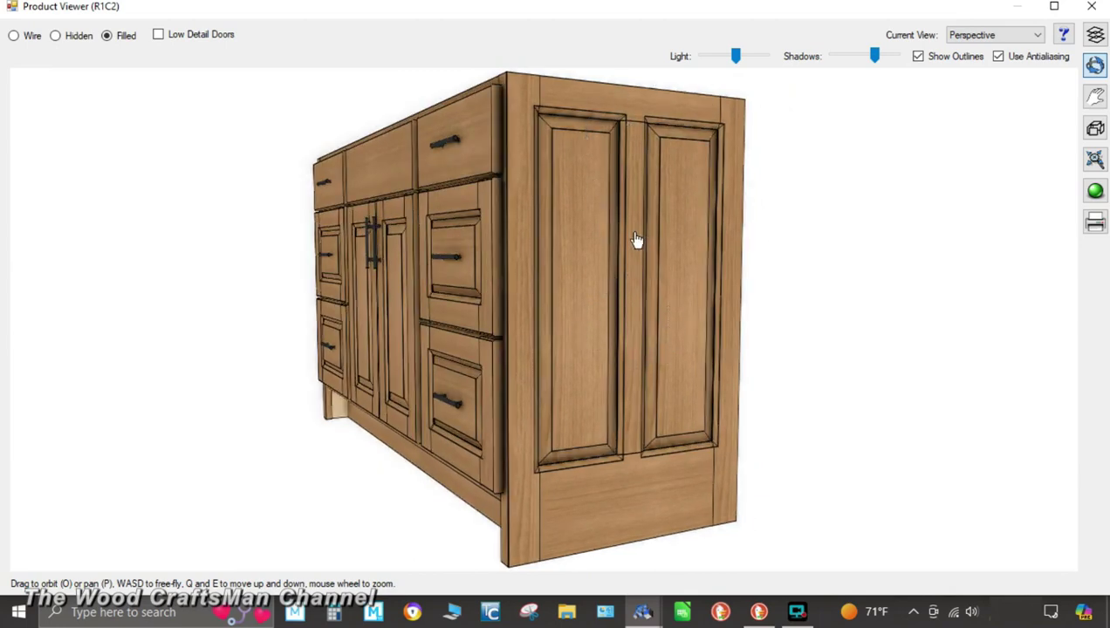
- Close the 3D view and inspect the panel section layout of the vanity's applied door end without changing it
click(1091, 9)
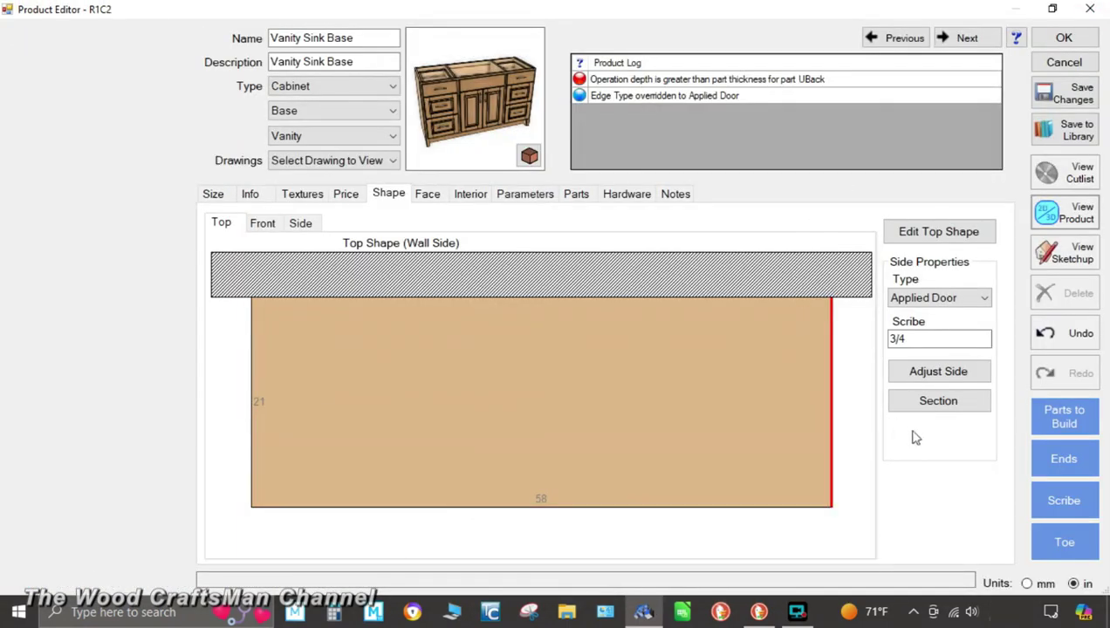
click(931, 406)
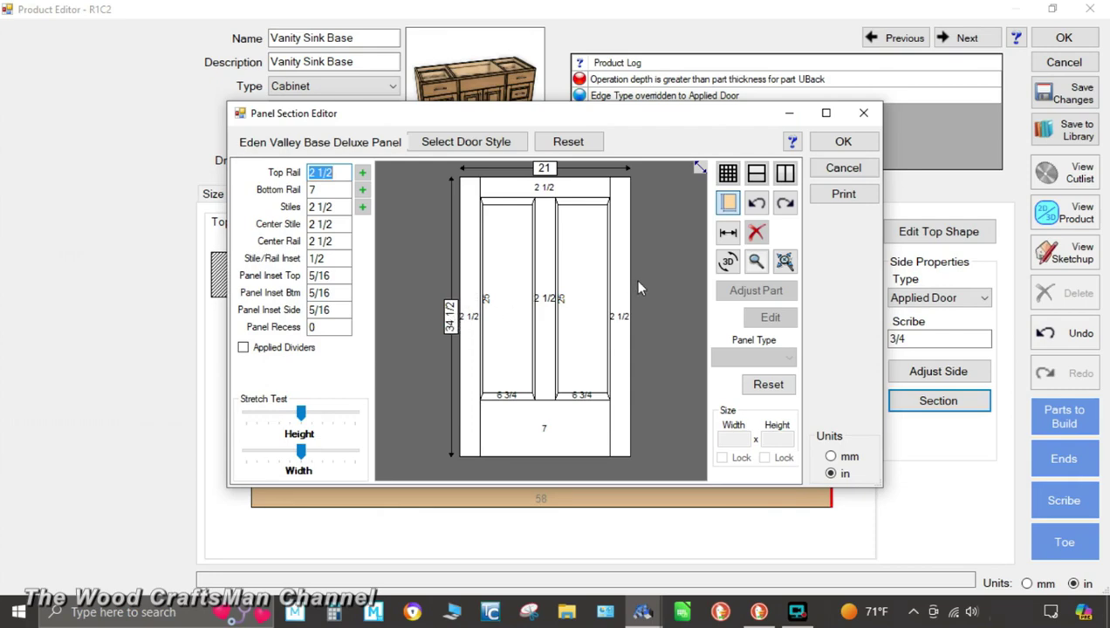
click(855, 171)
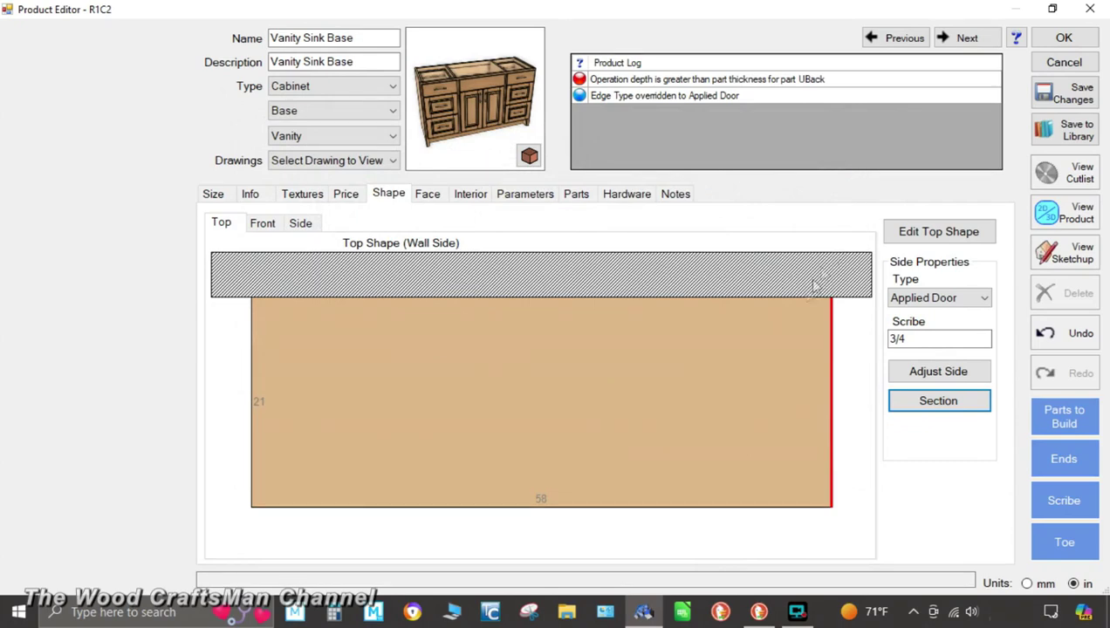
- Set the left end scribe of the vanity sink base to 0 in the cabinet ends settings
click(1065, 463)
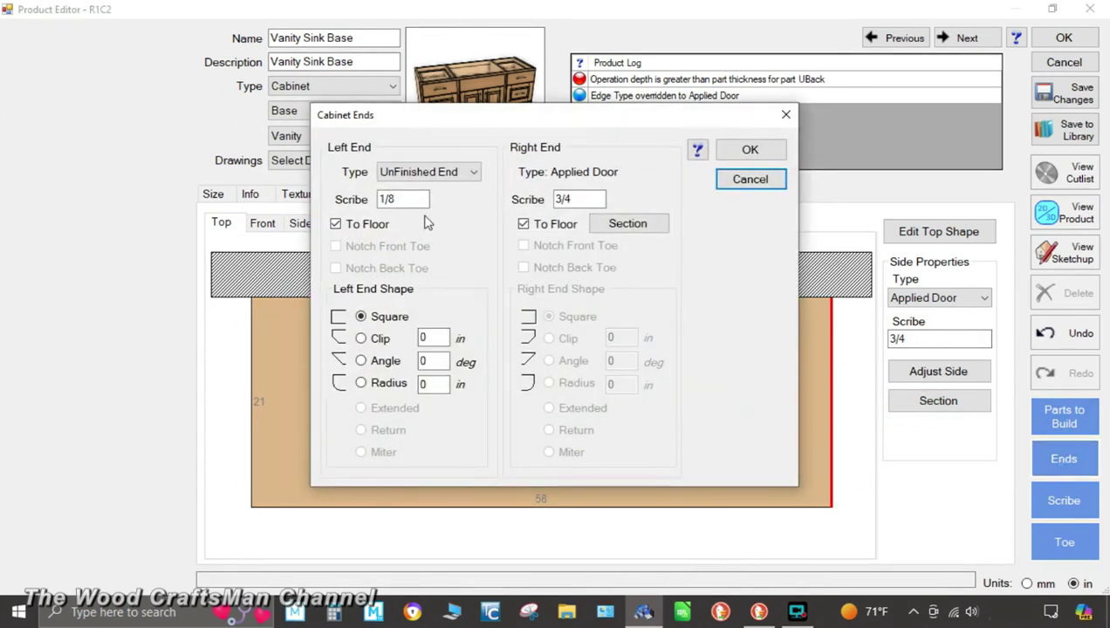
drag(414, 202, 181, 181)
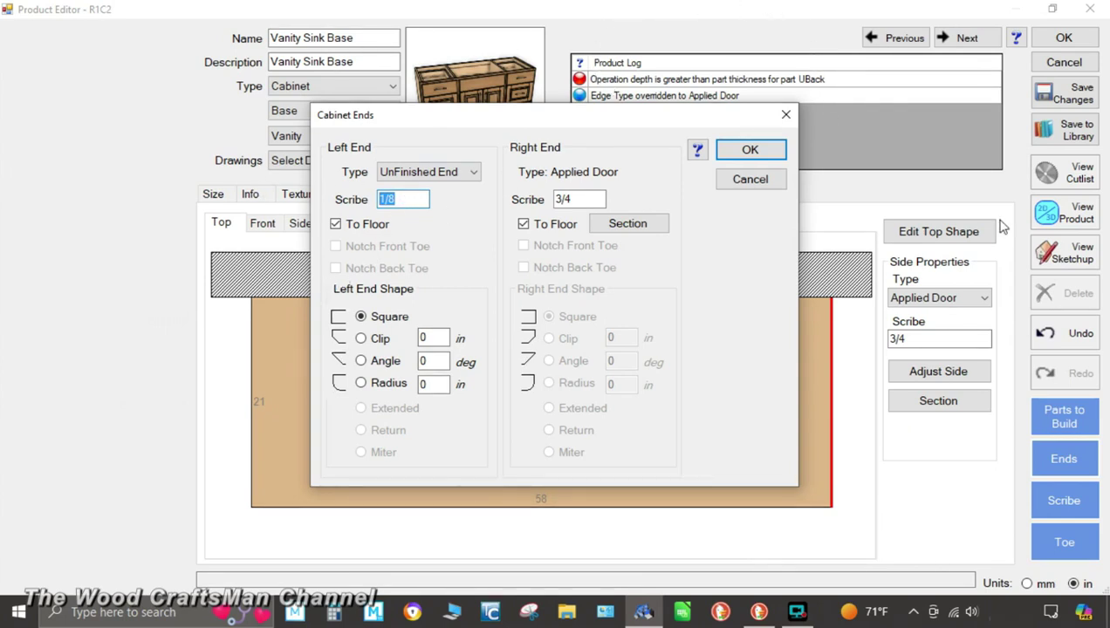
text(0)
key(Return)
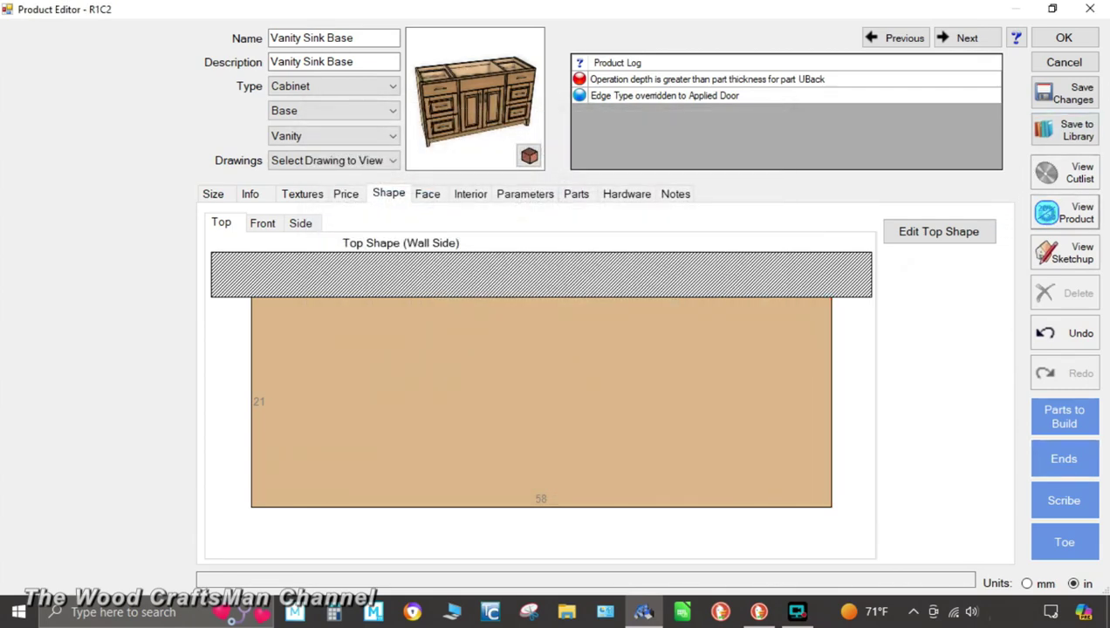
- View the vanity from the Top and examine how the face frame meets the cabinet side at the left front corner
click(1046, 213)
drag(647, 146, 855, 104)
click(1015, 36)
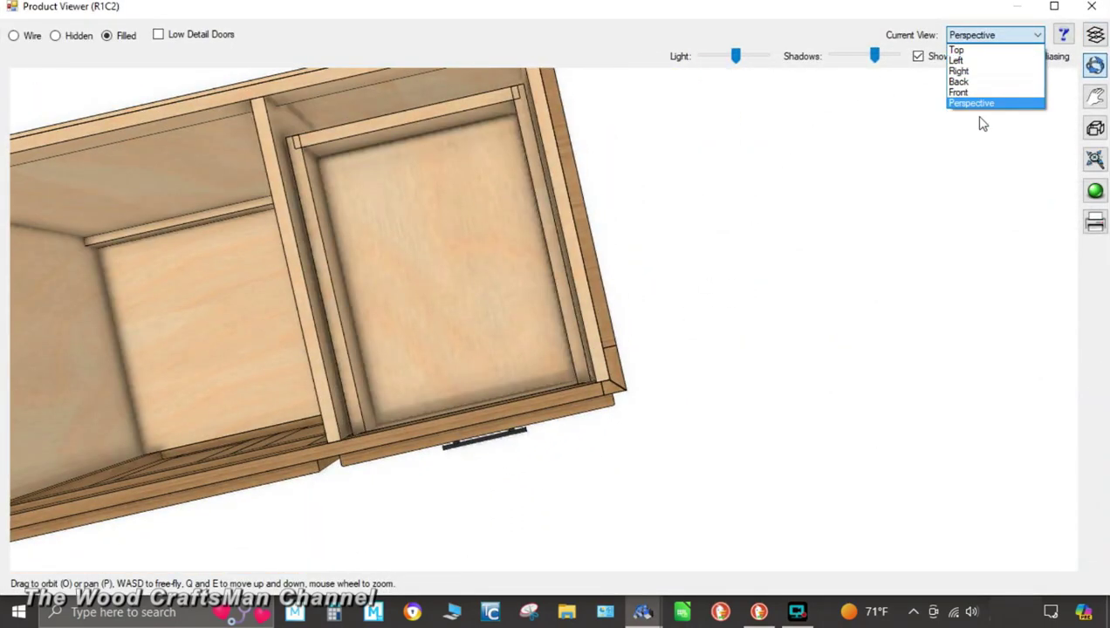
click(1003, 42)
click(1009, 39)
click(993, 47)
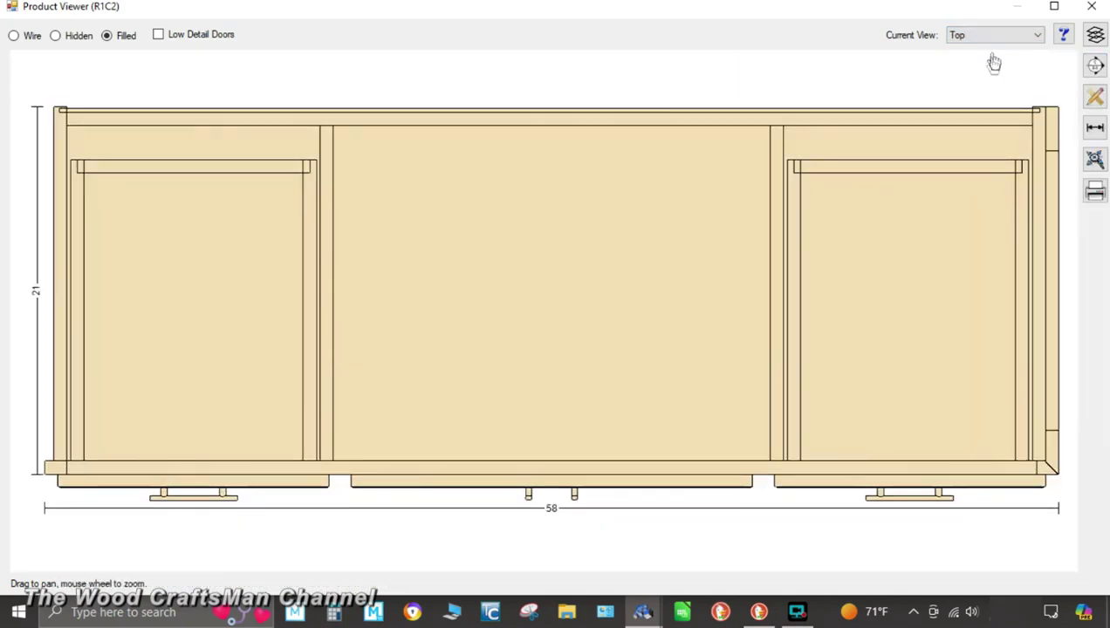
scroll(62, 470, up, 5)
scroll(147, 508, up, 1)
scroll(122, 505, down, 1)
scroll(43, 439, down, 2)
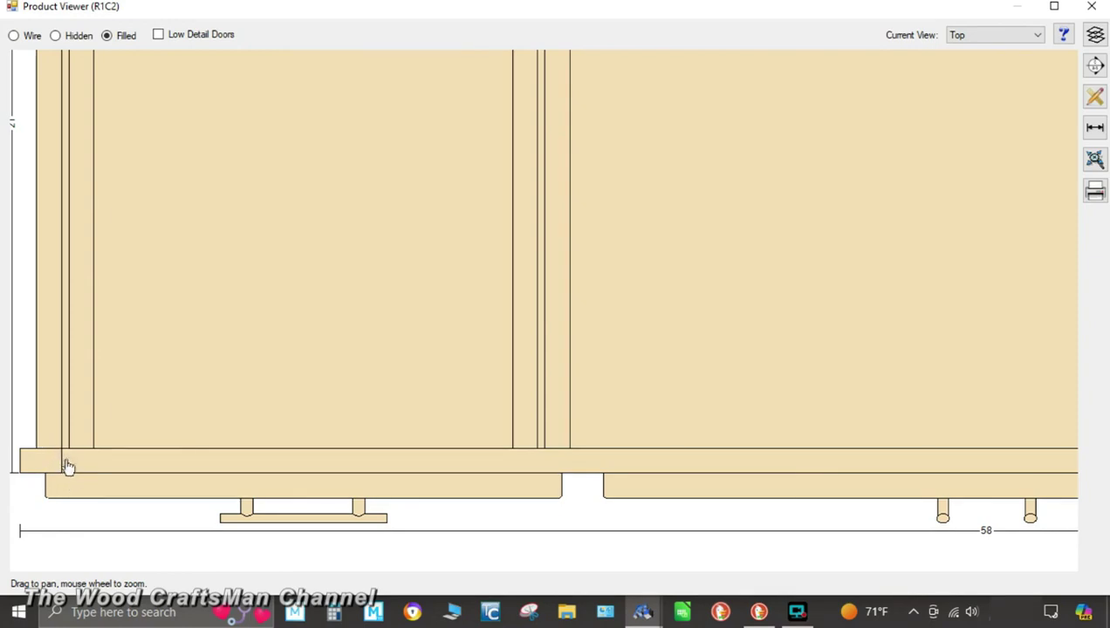
click(1092, 7)
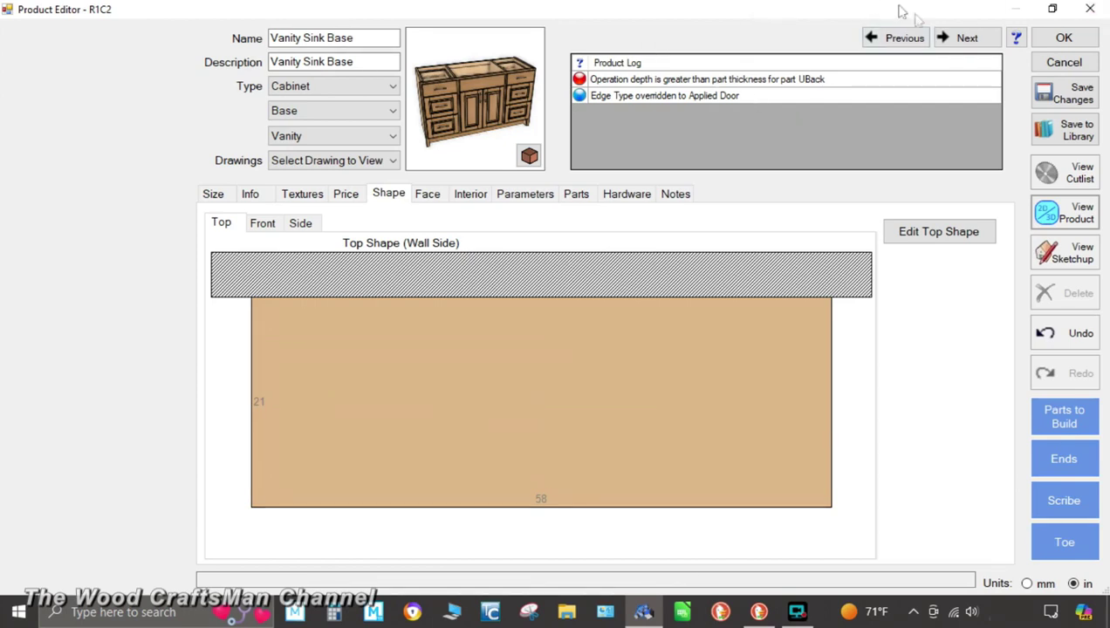
- Review the vanity's face layout and right end, save the changes and close its product editor
mouse_move(505, 87)
mouse_down()
mouse_move(402, 94)
mouse_move(495, 91)
mouse_move(503, 105)
mouse_up()
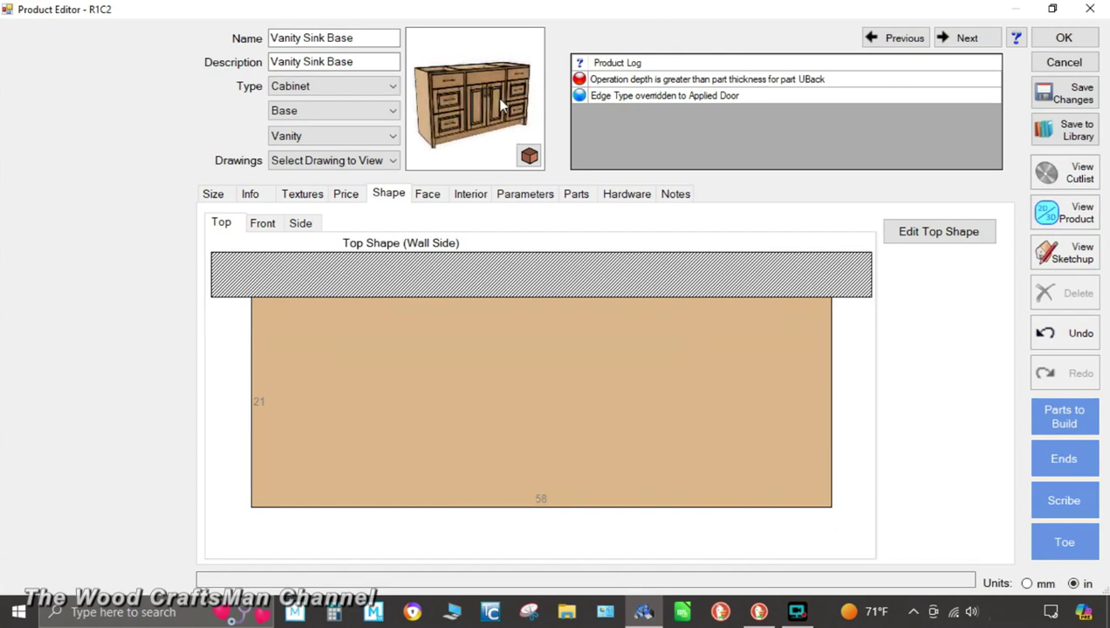
click(429, 198)
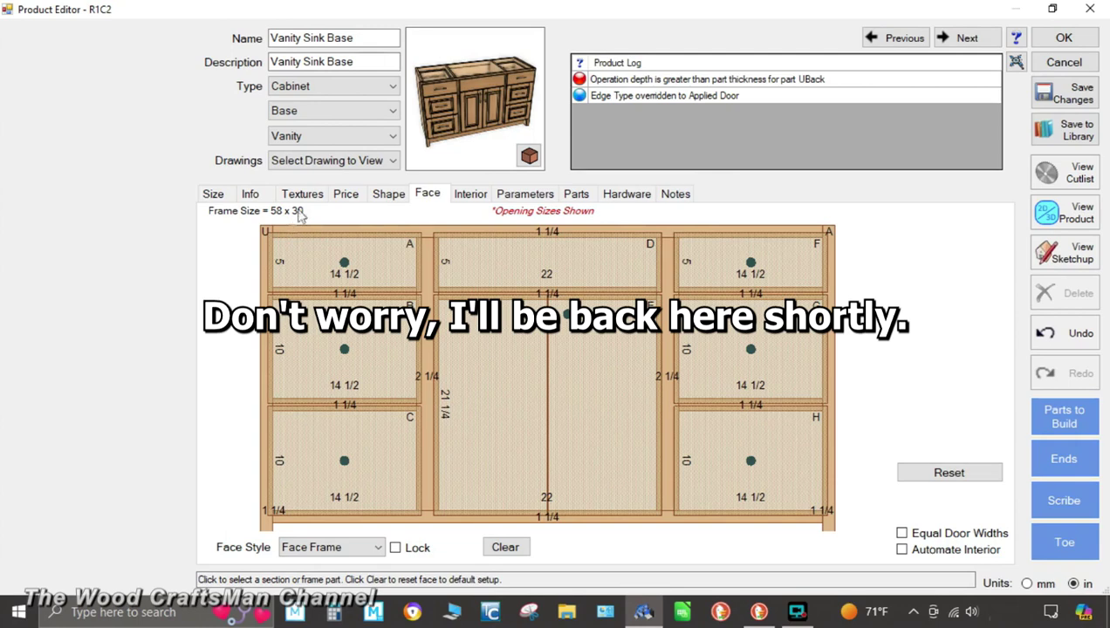
drag(442, 87, 398, 96)
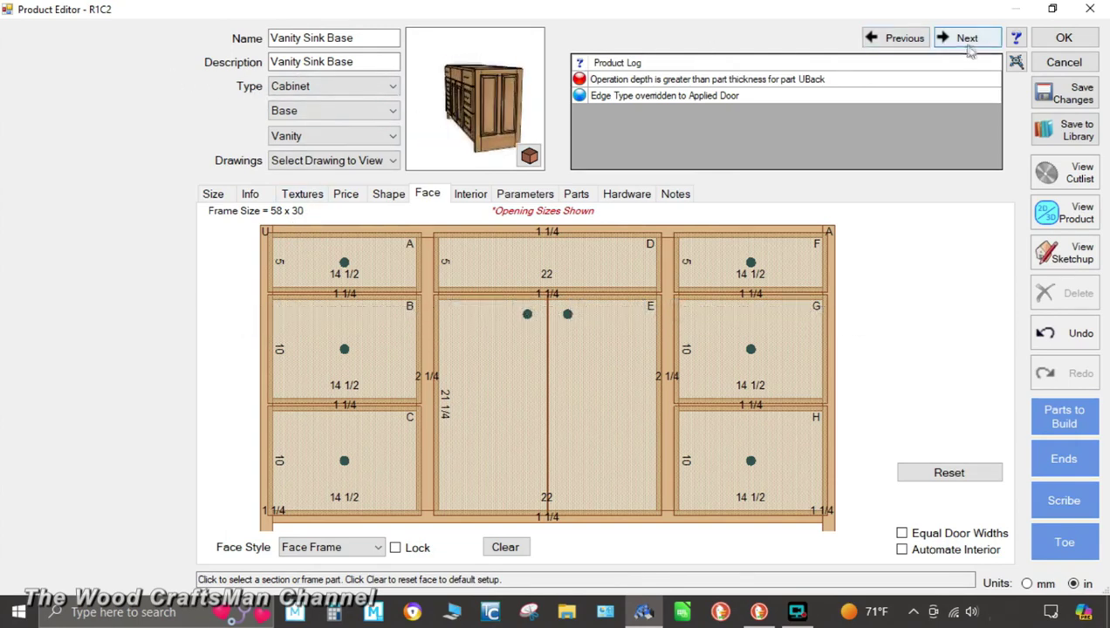
click(1086, 95)
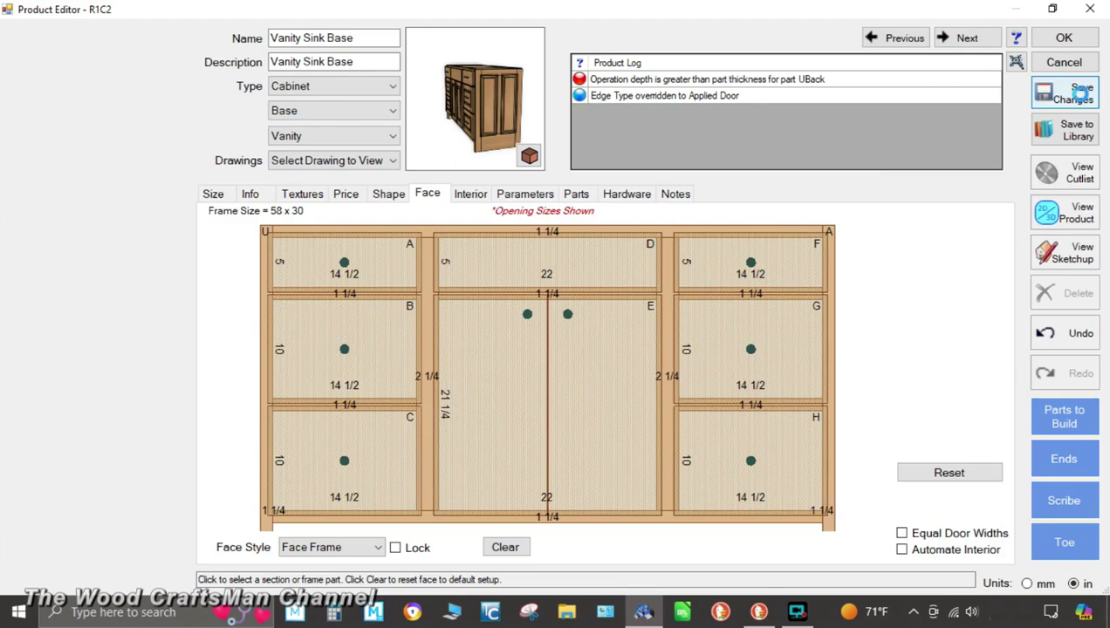
click(1066, 38)
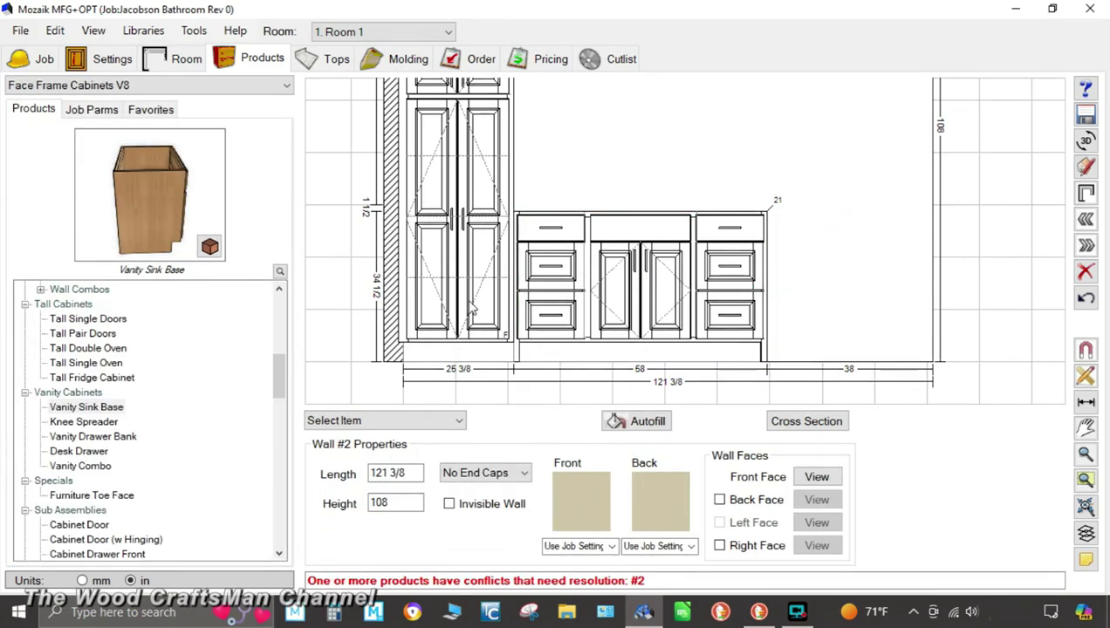
- Open the tall pair-door cabinet for editing, setting its left side to UnFinished End and its right side to Finished End
click(471, 310)
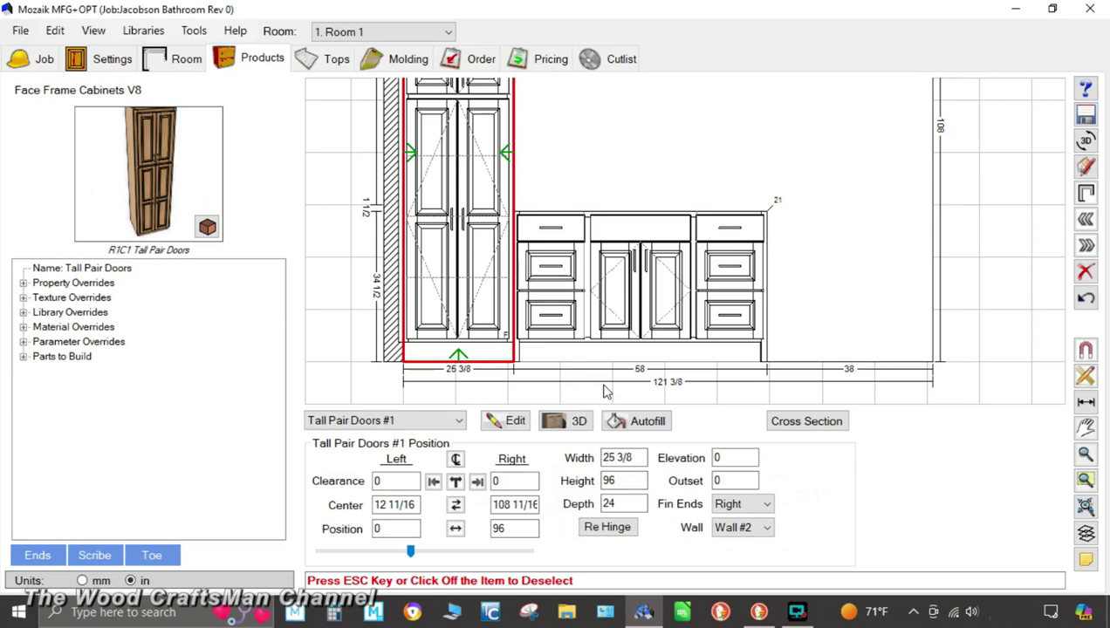
click(509, 421)
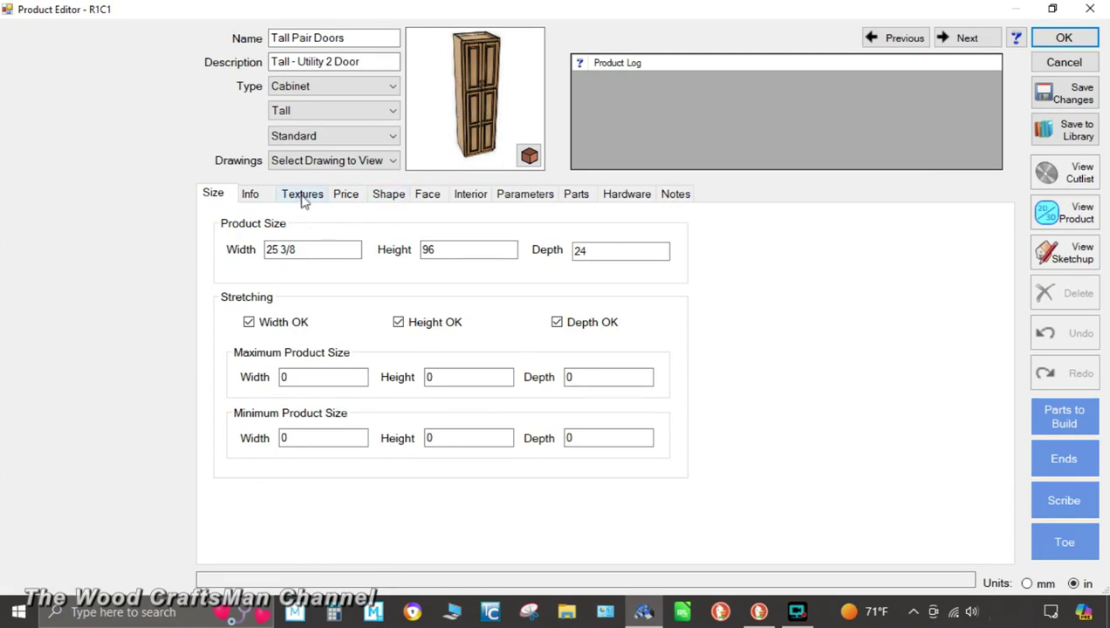
click(391, 195)
click(423, 408)
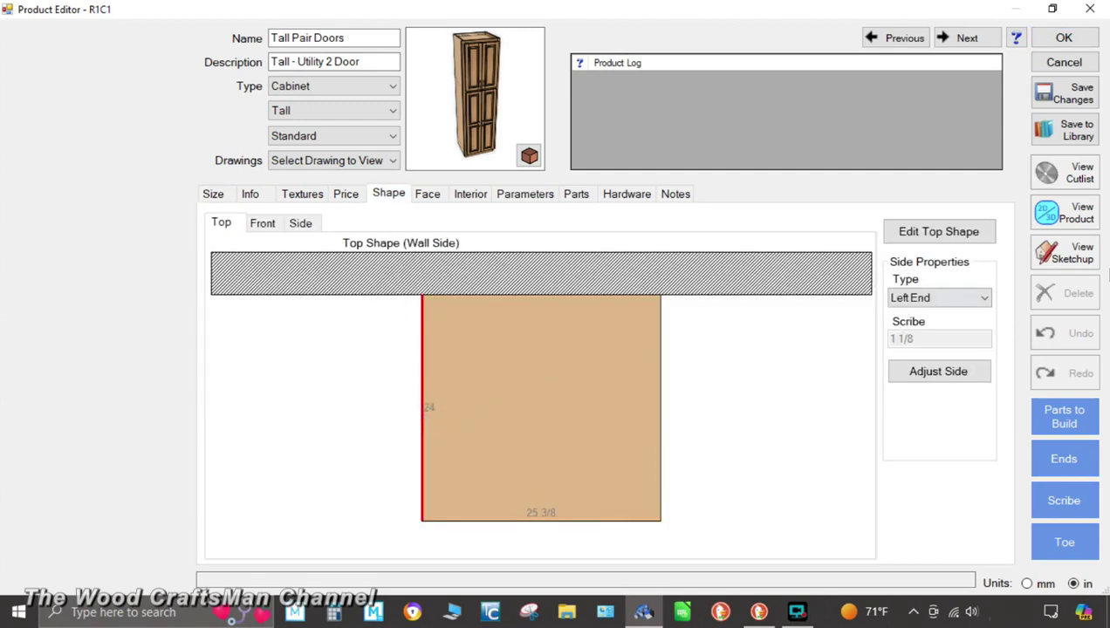
click(980, 297)
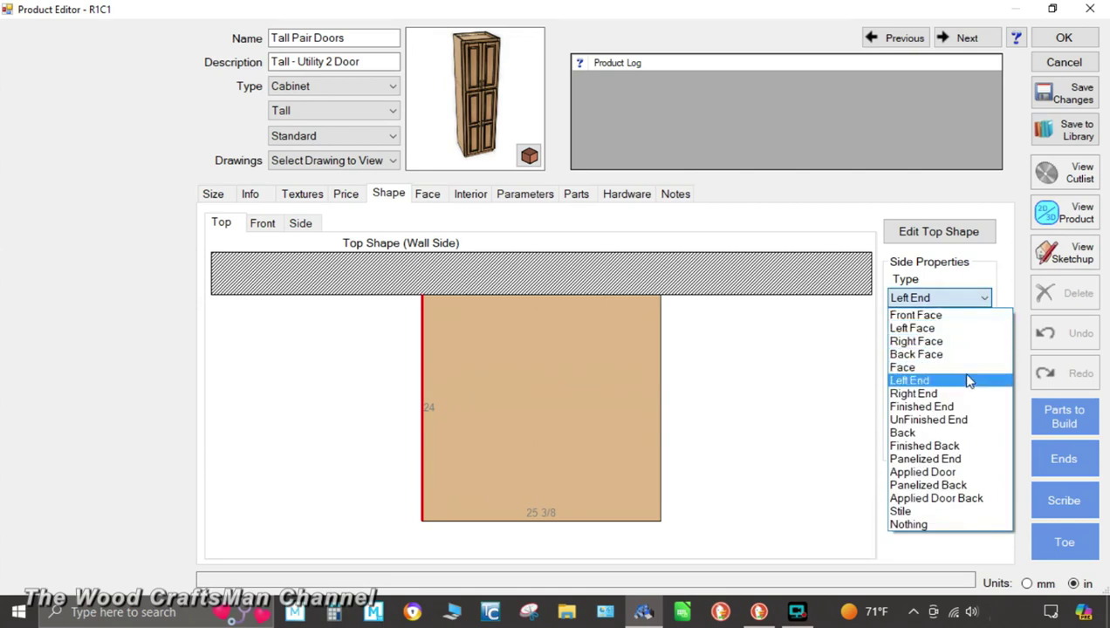
click(928, 420)
click(662, 423)
click(951, 298)
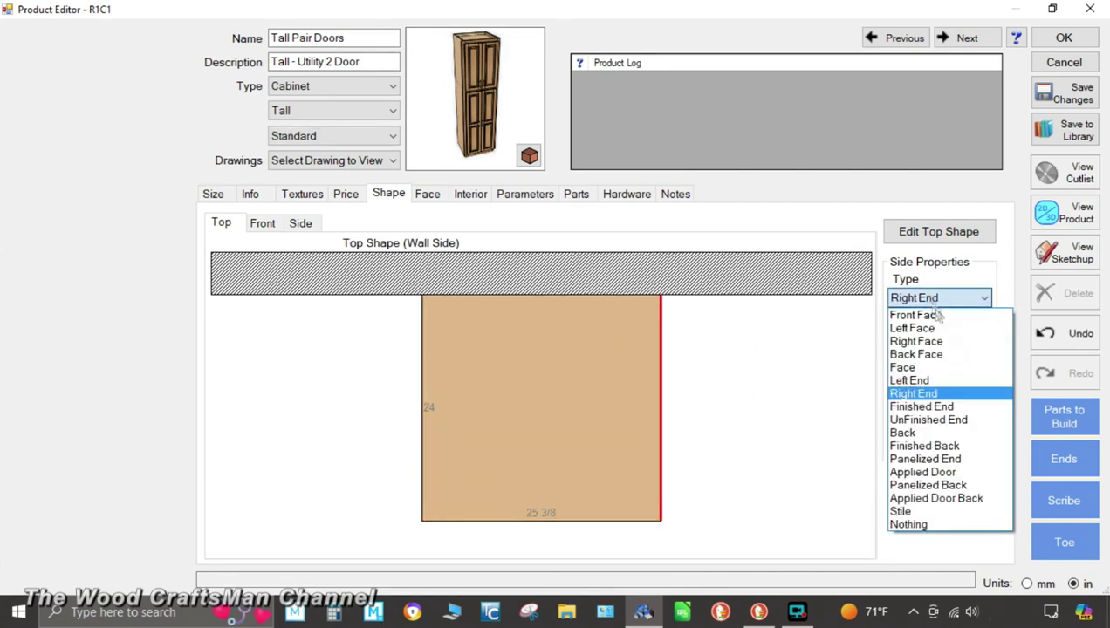
click(957, 408)
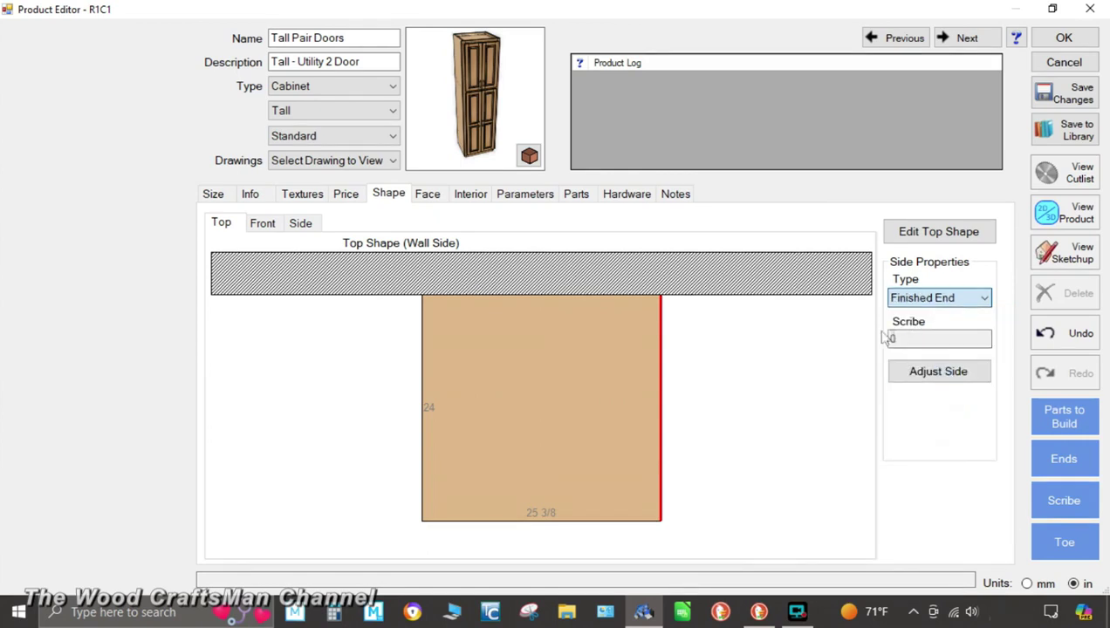
- Set the width of the face frame rail between the tall cabinet's upper and lower doors to 1.25 in
click(429, 195)
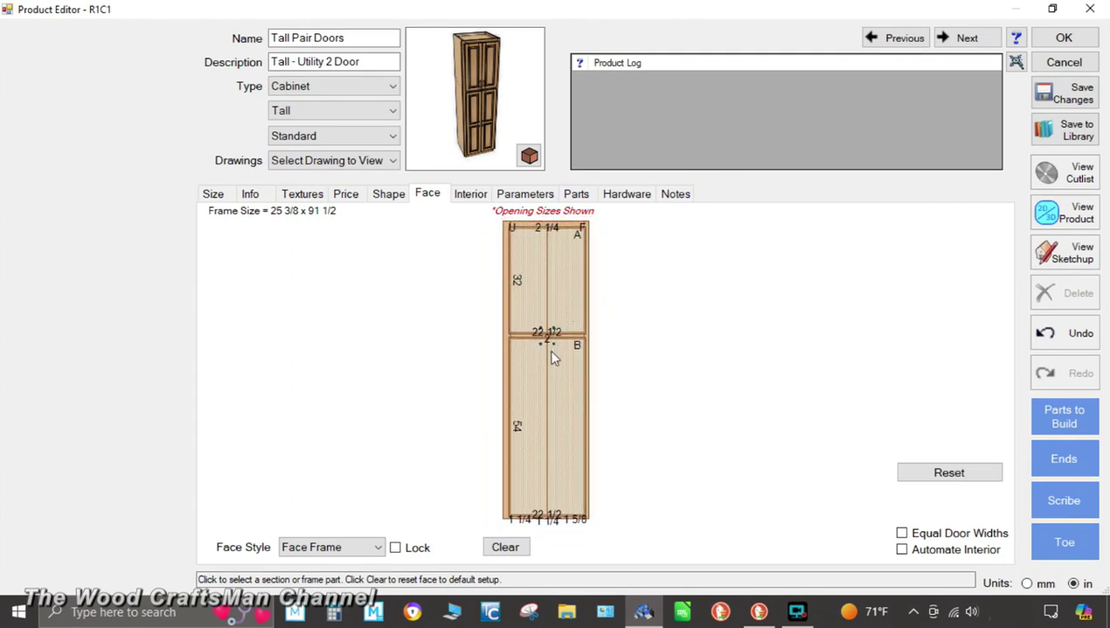
click(550, 331)
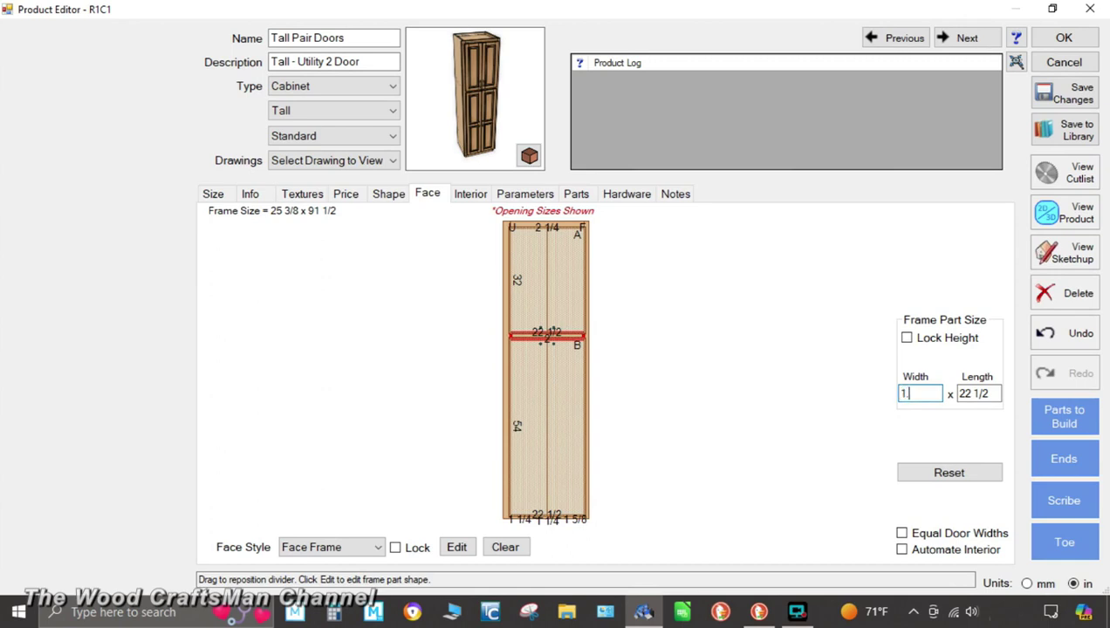
key(Return)
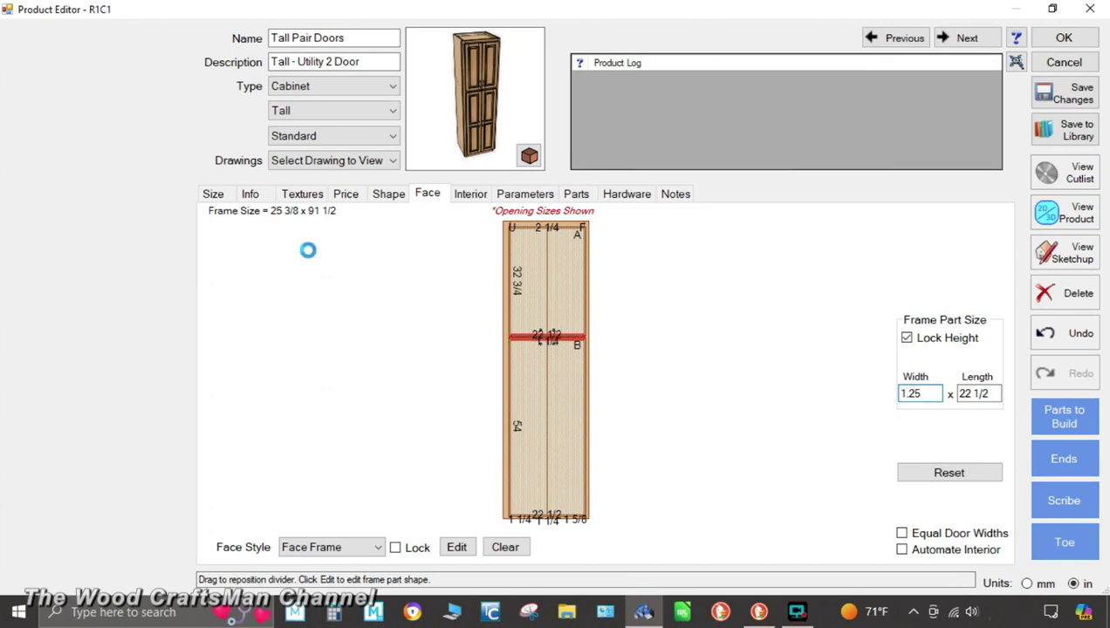
- Set the width of the tall cabinet's left face frame stile to 4 in
click(587, 448)
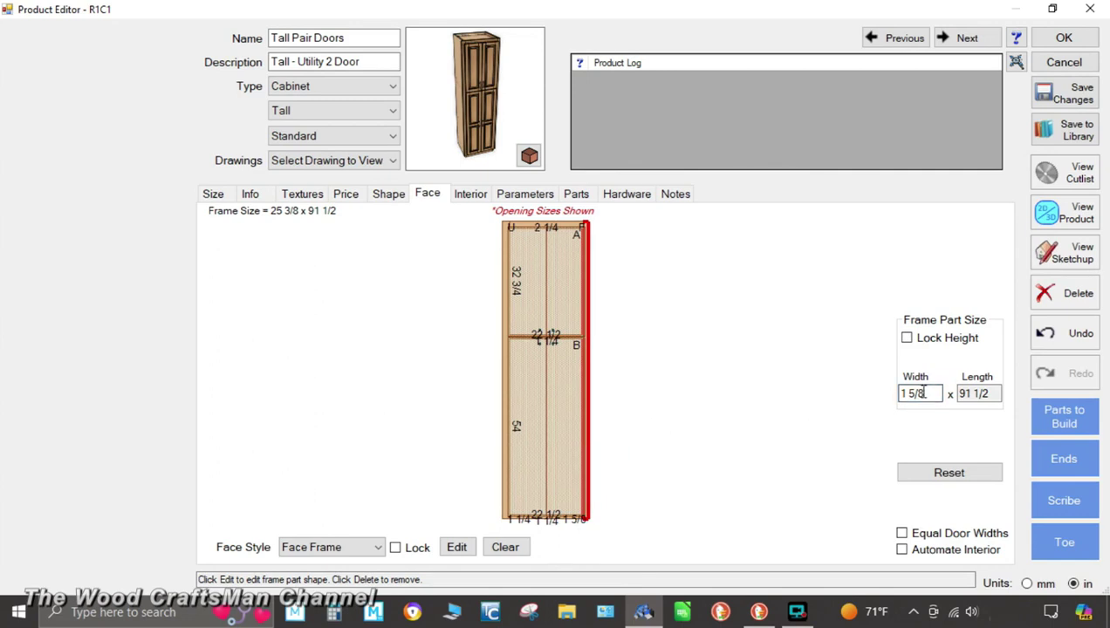
click(506, 387)
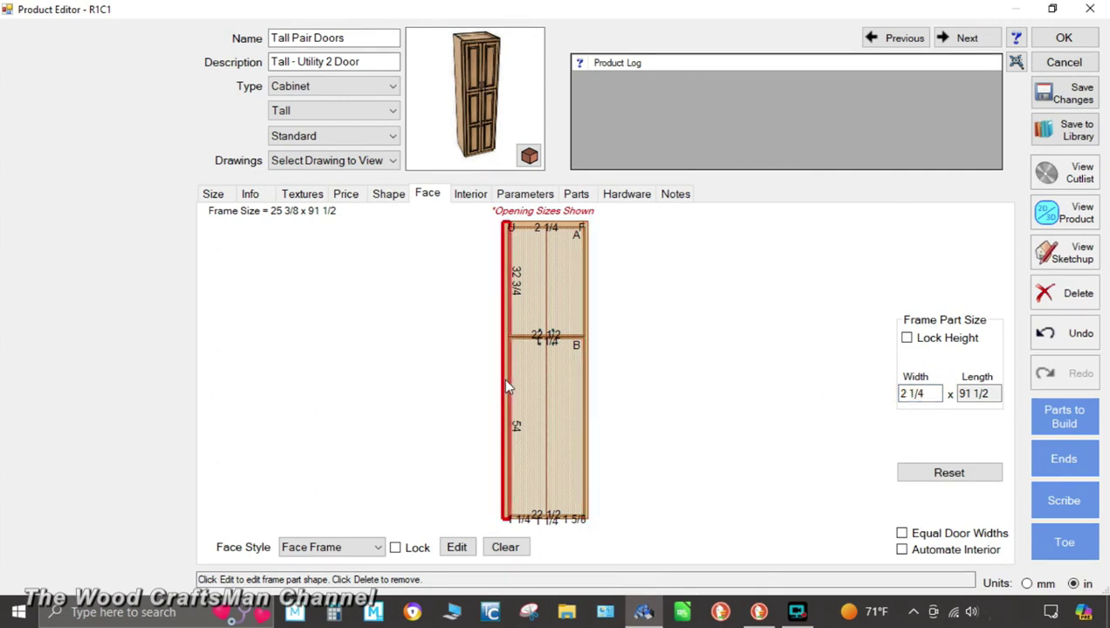
double_click(933, 394)
text(4)
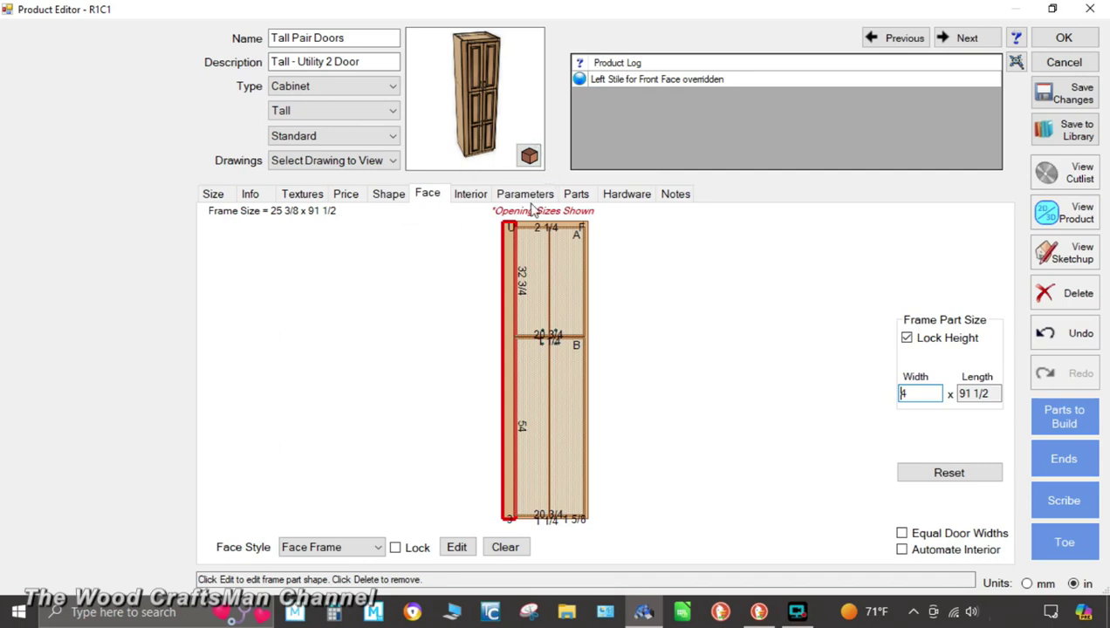
- Delete the lowest adjustable shelf from the tall cabinet's lower interior section B
click(477, 195)
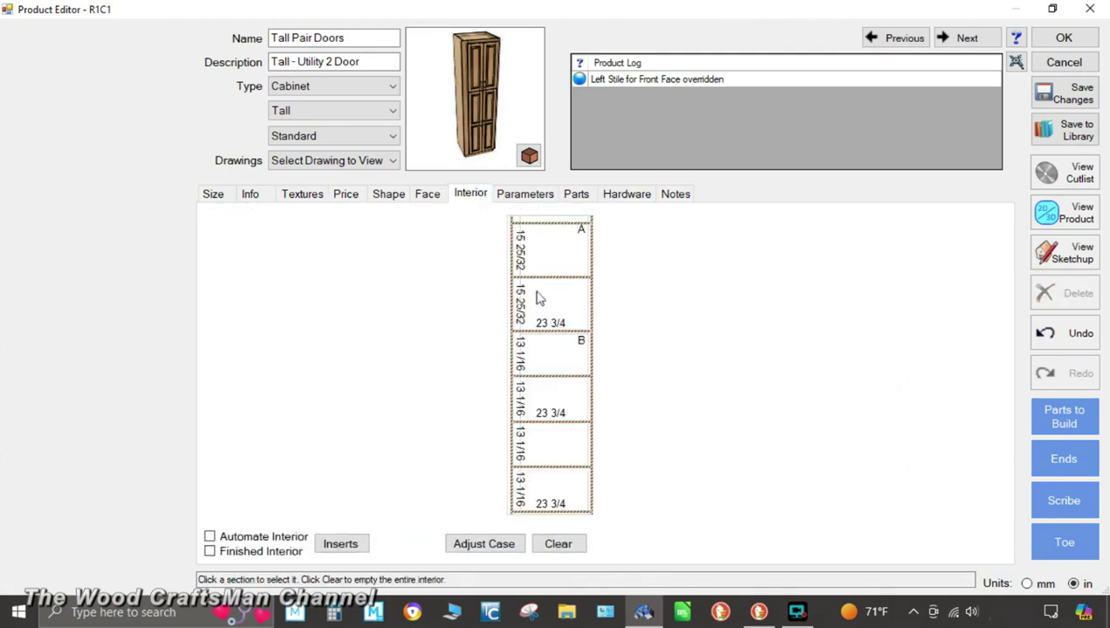
click(552, 377)
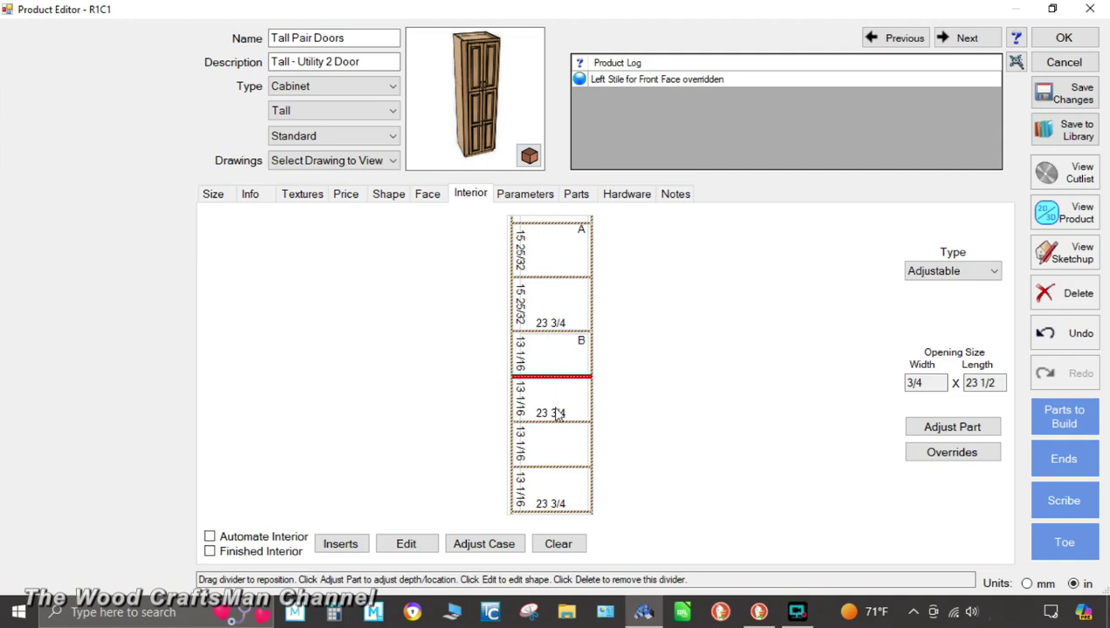
click(556, 430)
click(560, 417)
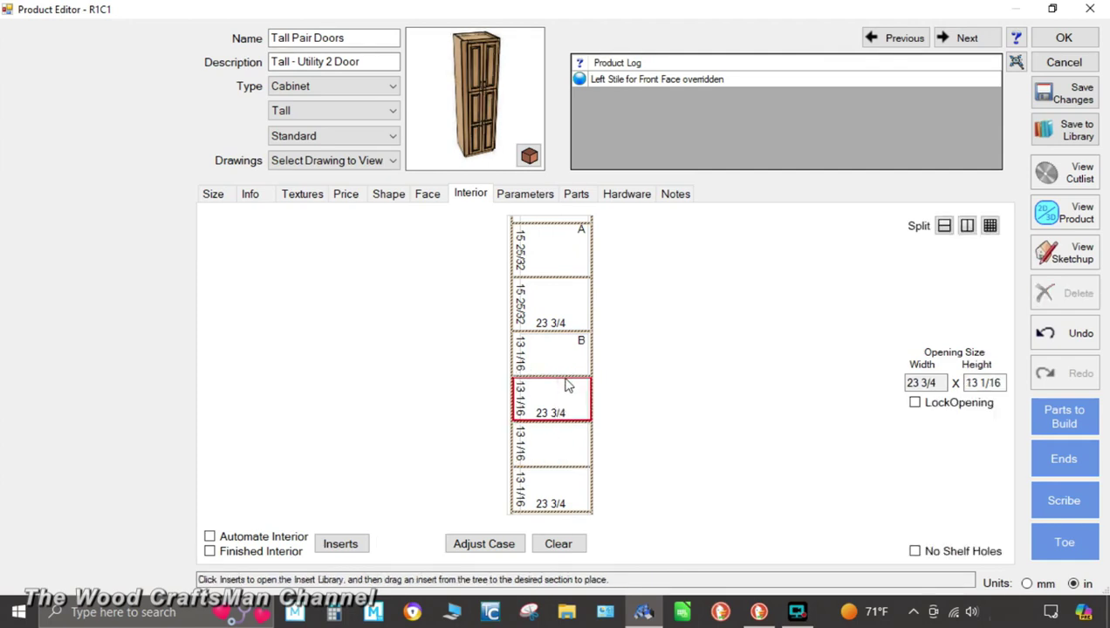
click(567, 381)
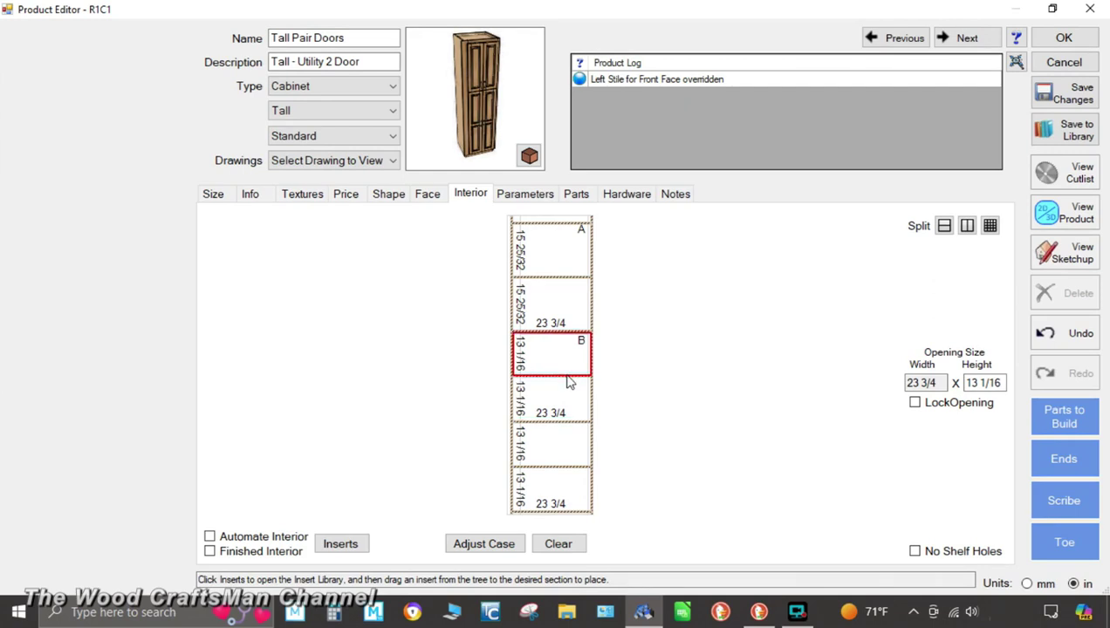
click(569, 379)
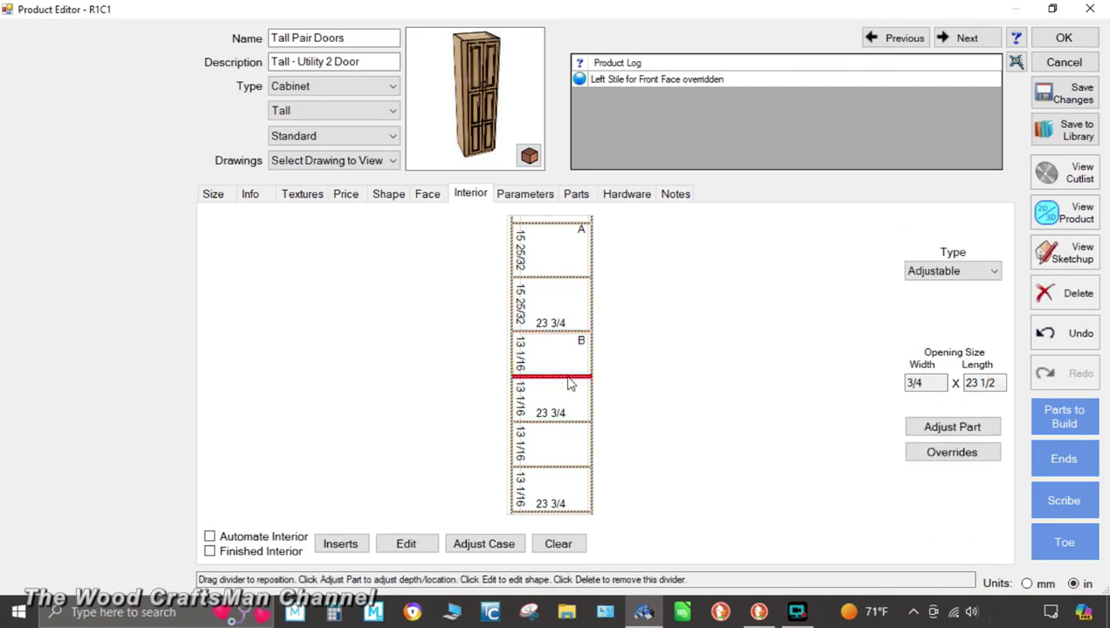
click(562, 430)
scroll(562, 429, up, 3)
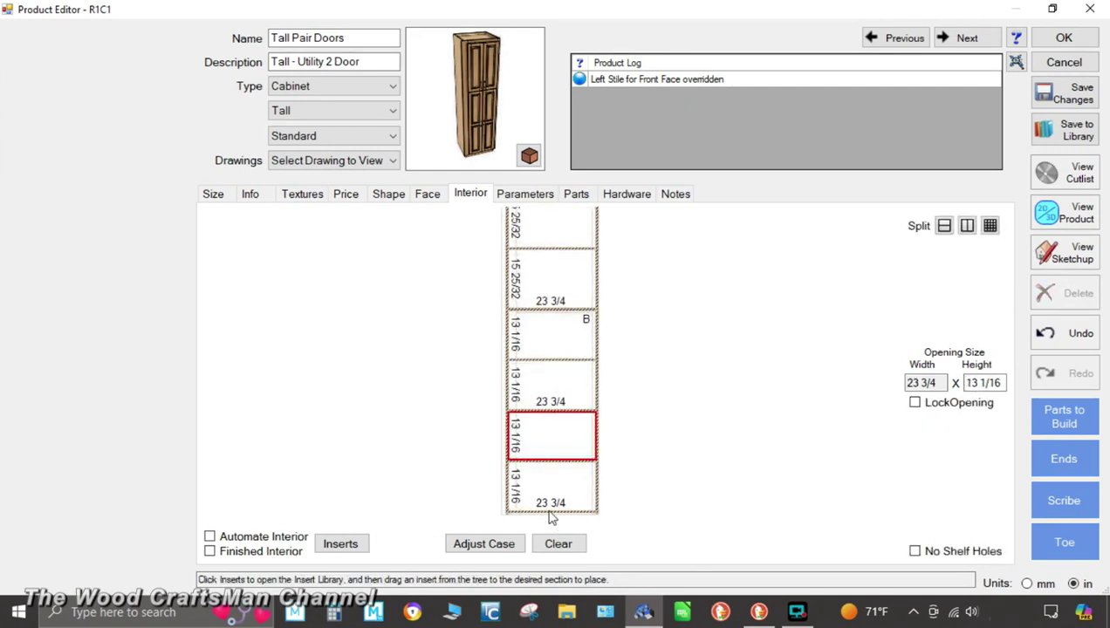
click(566, 351)
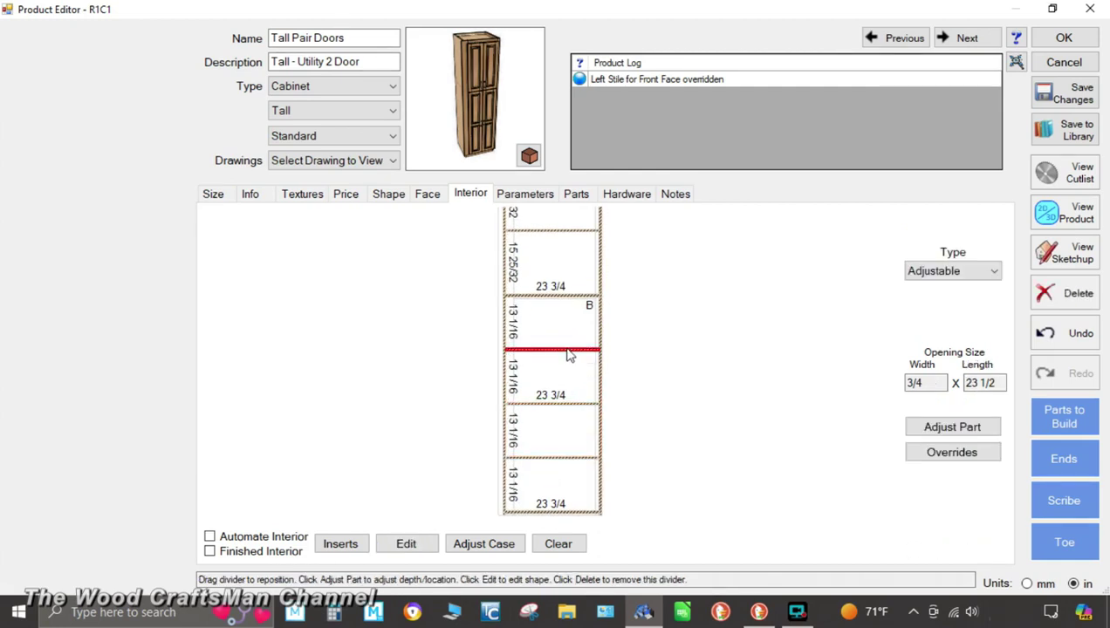
click(562, 406)
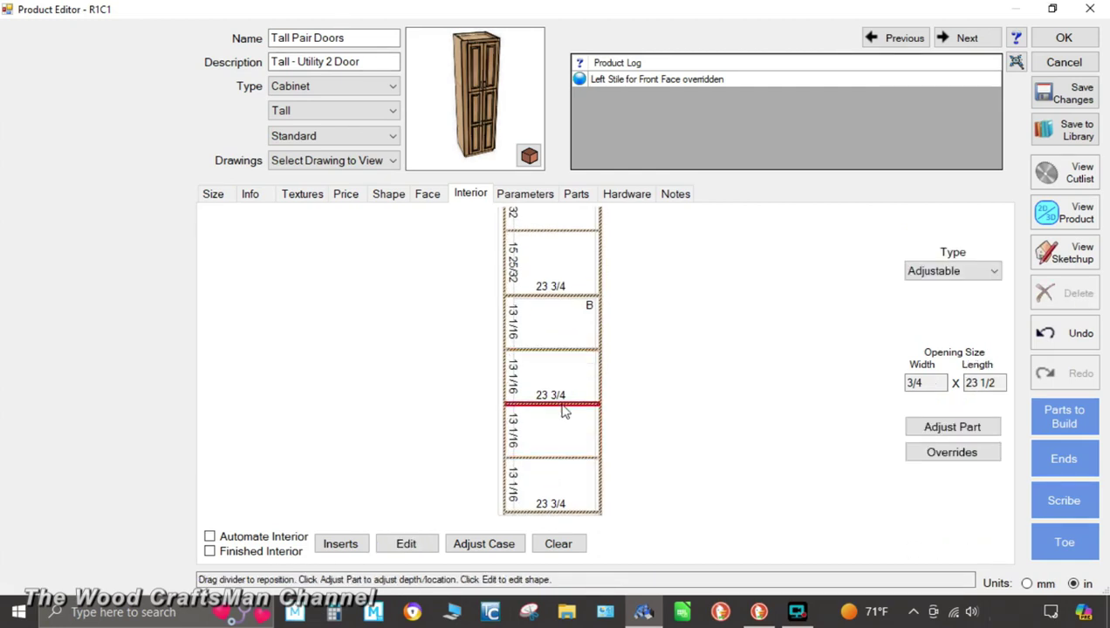
click(576, 459)
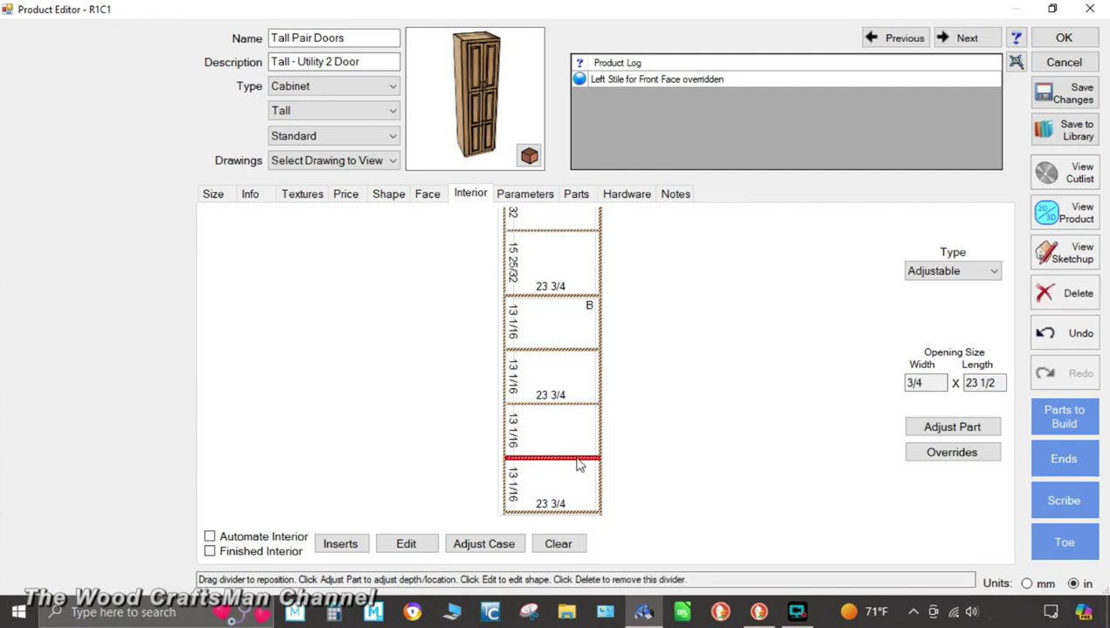
key(Delete)
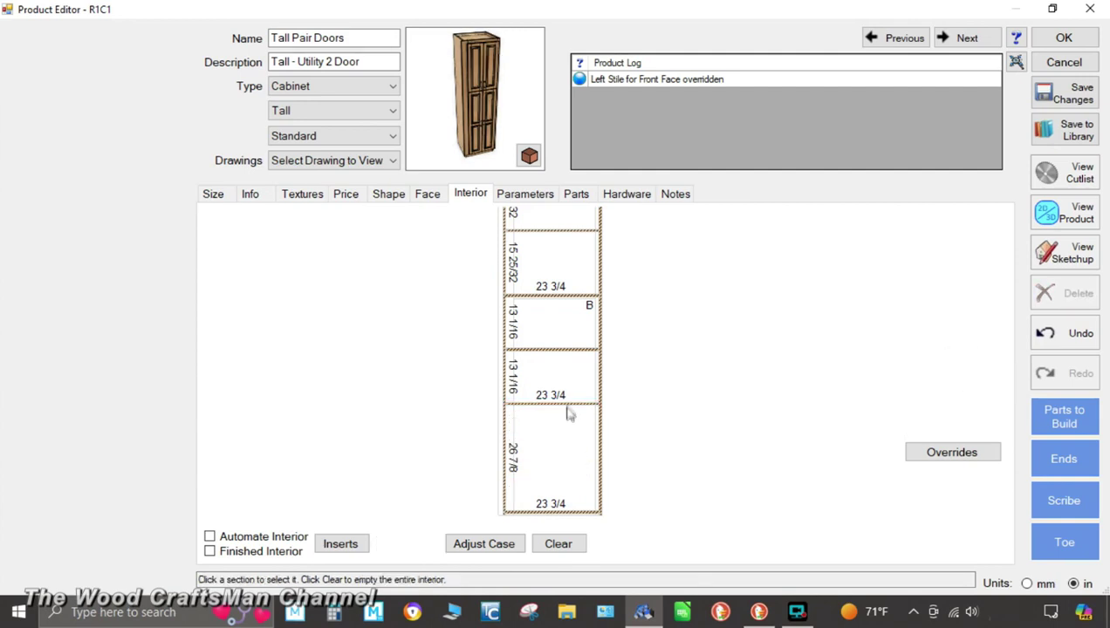
- Delete the two remaining adjustable shelves from interior section B, leaving it as one open section
click(568, 357)
click(566, 346)
click(568, 358)
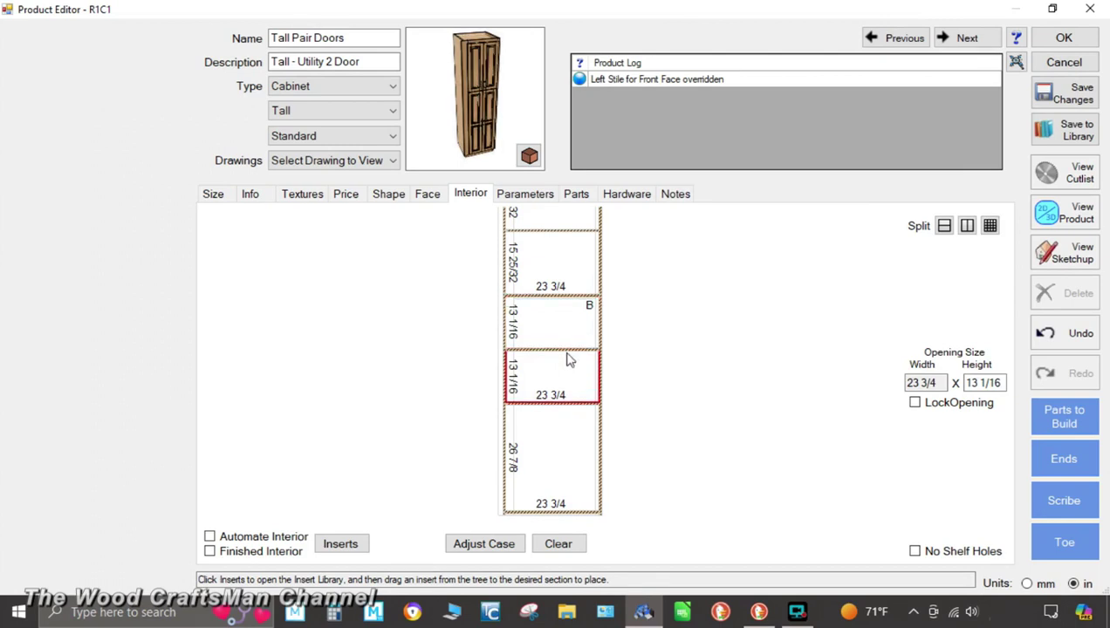
click(573, 354)
click(574, 358)
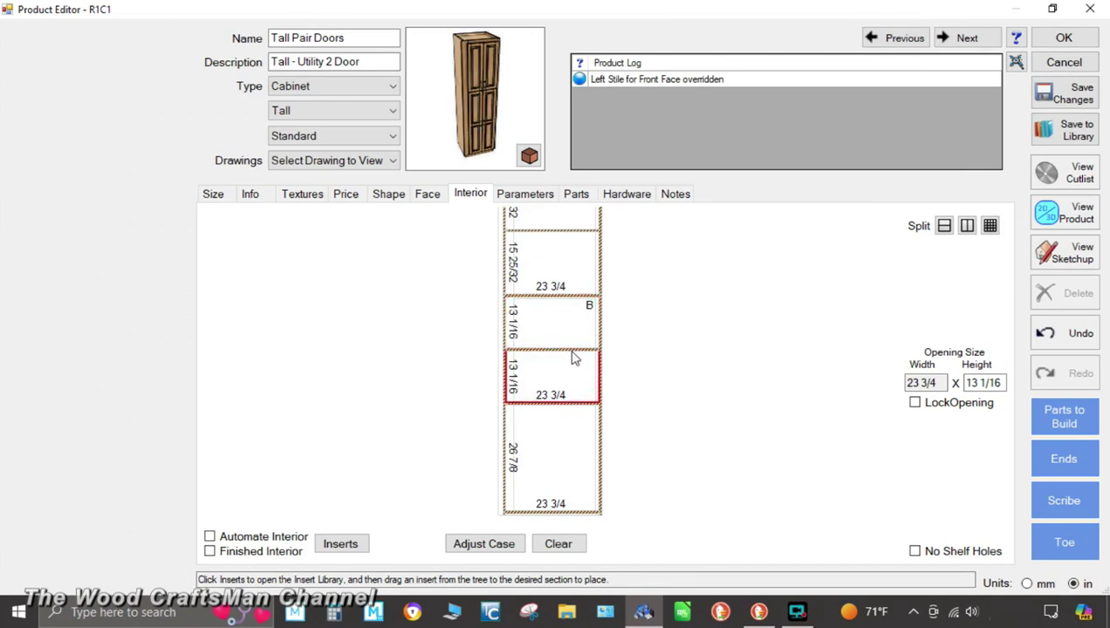
click(574, 350)
click(574, 352)
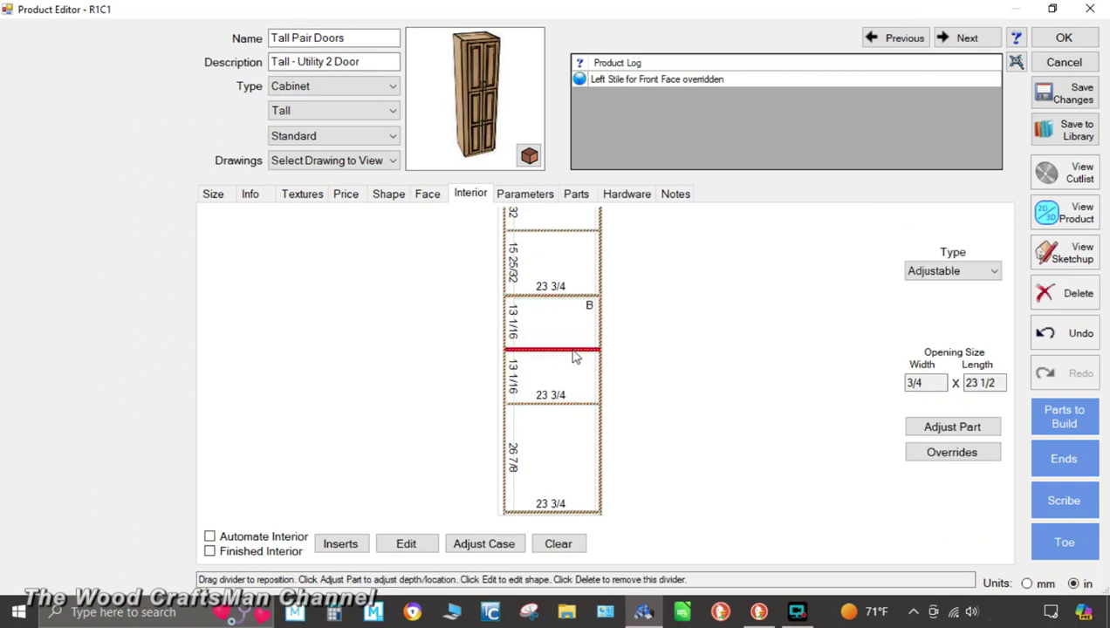
key(Delete)
click(575, 400)
click(574, 404)
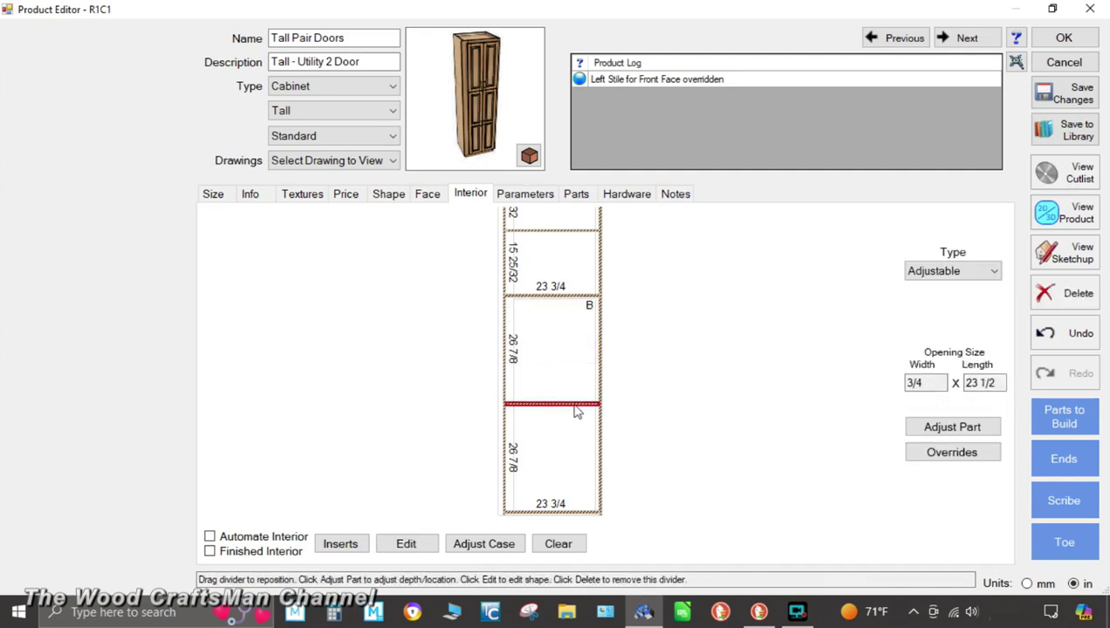
key(Delete)
- Split interior section B horizontally into 4 equal sections using Tray dividers
click(572, 412)
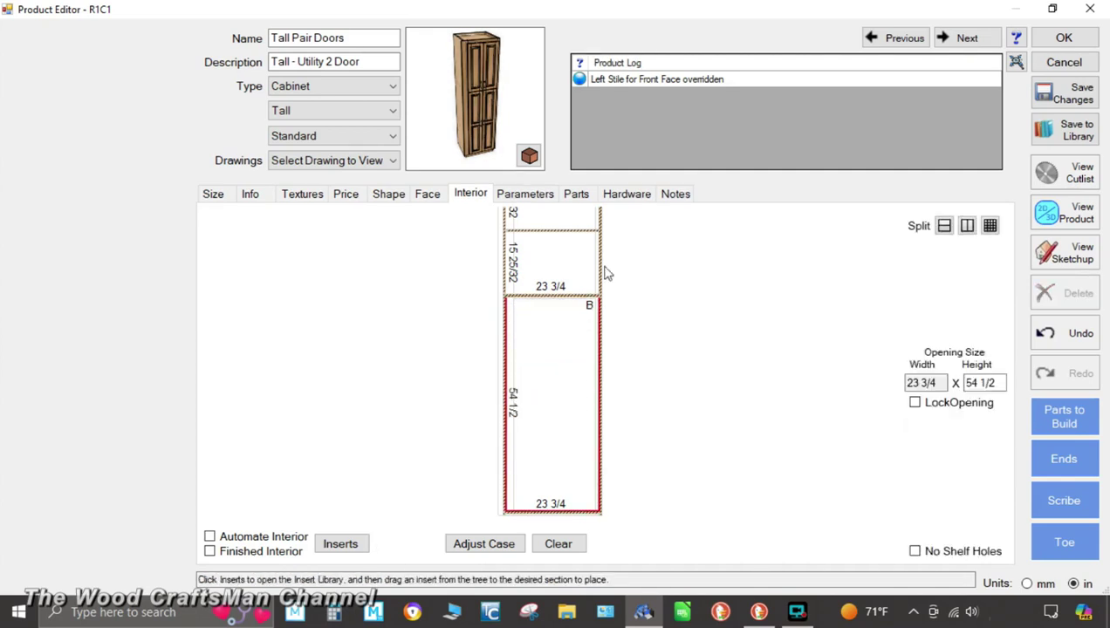
click(991, 227)
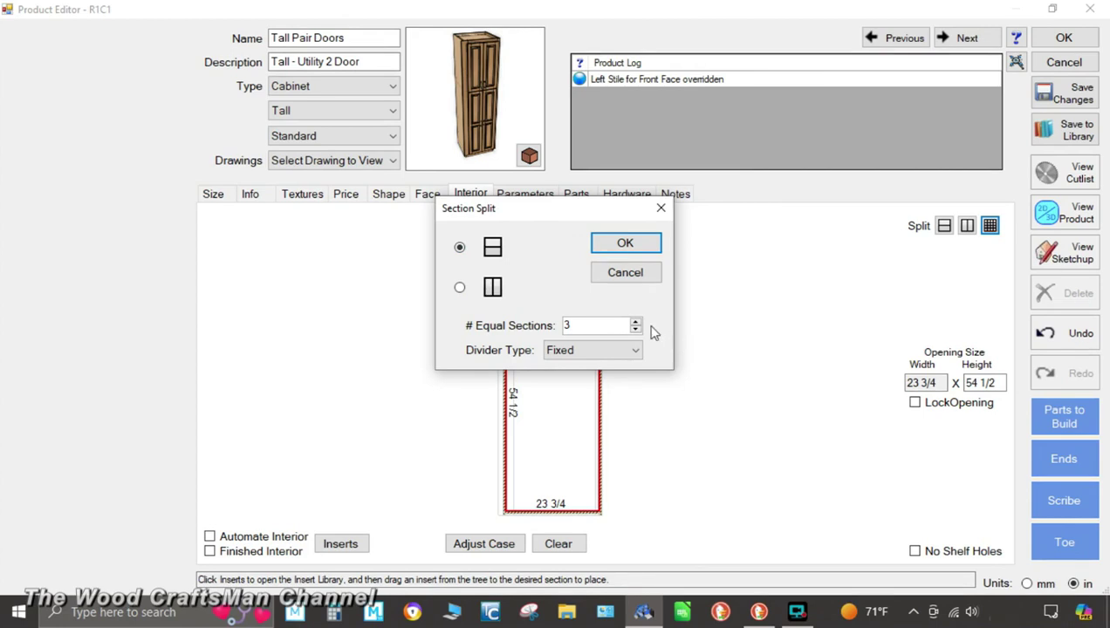
click(587, 352)
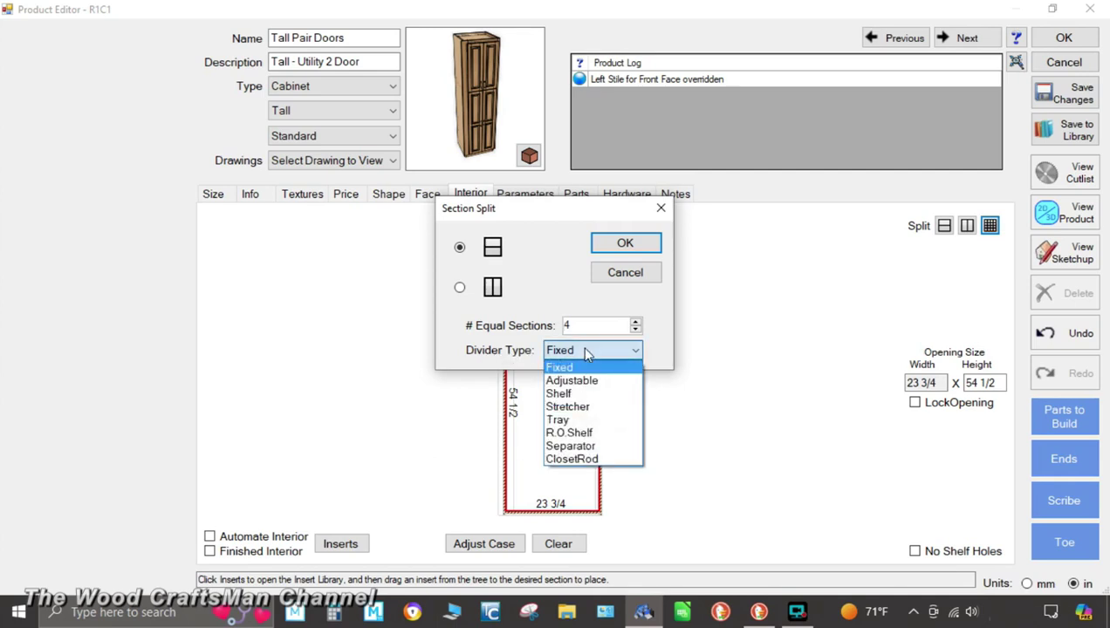
click(577, 421)
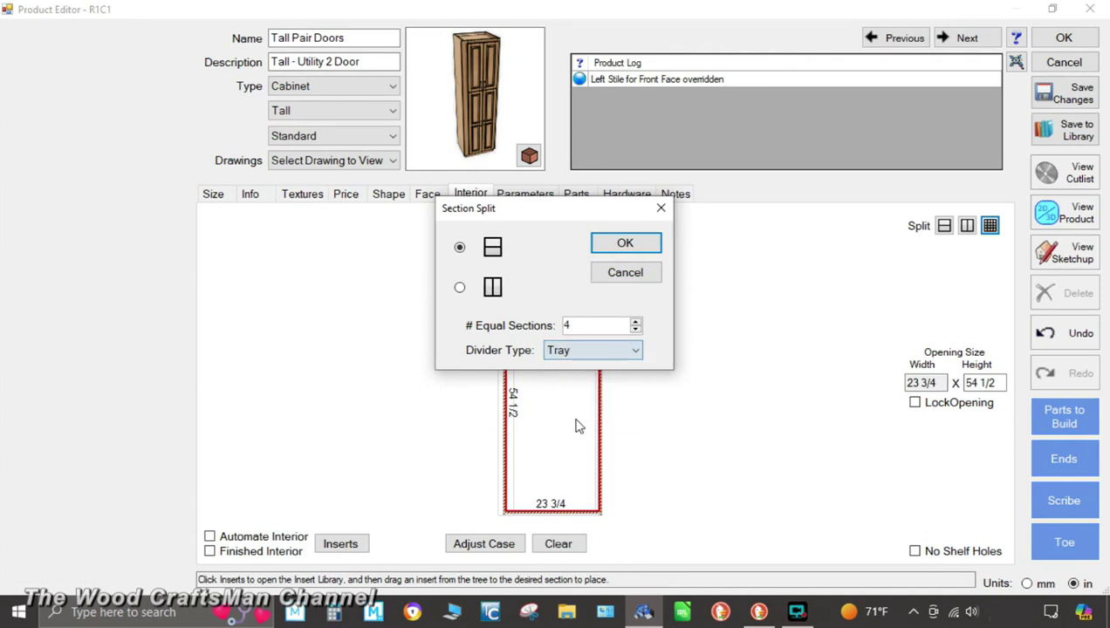
click(625, 244)
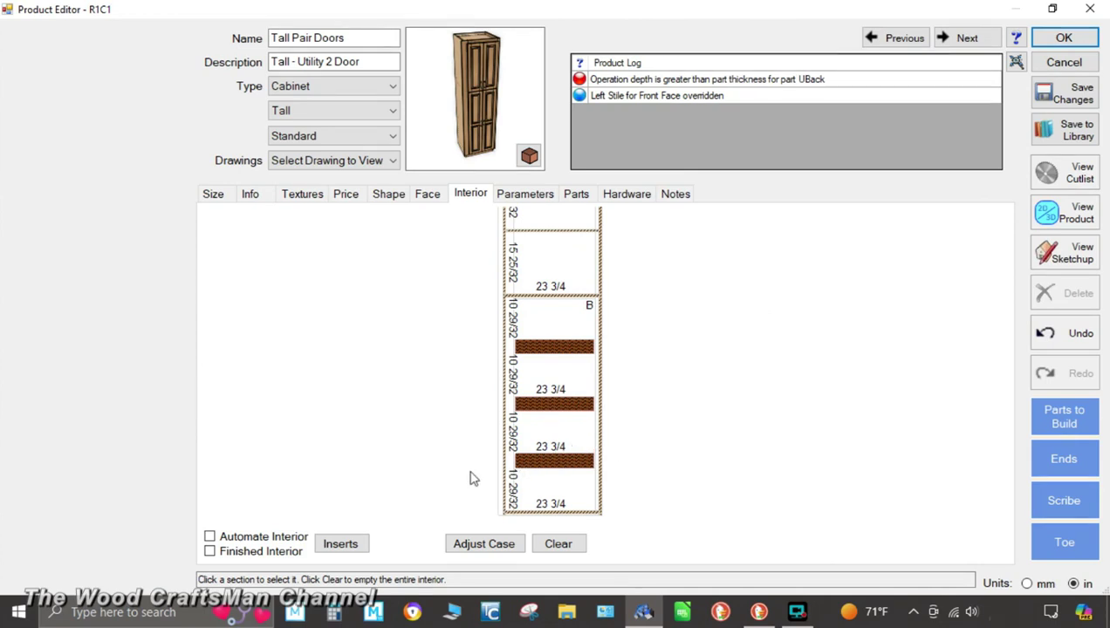
- Delete all three trays from interior section B
click(550, 463)
click(563, 404)
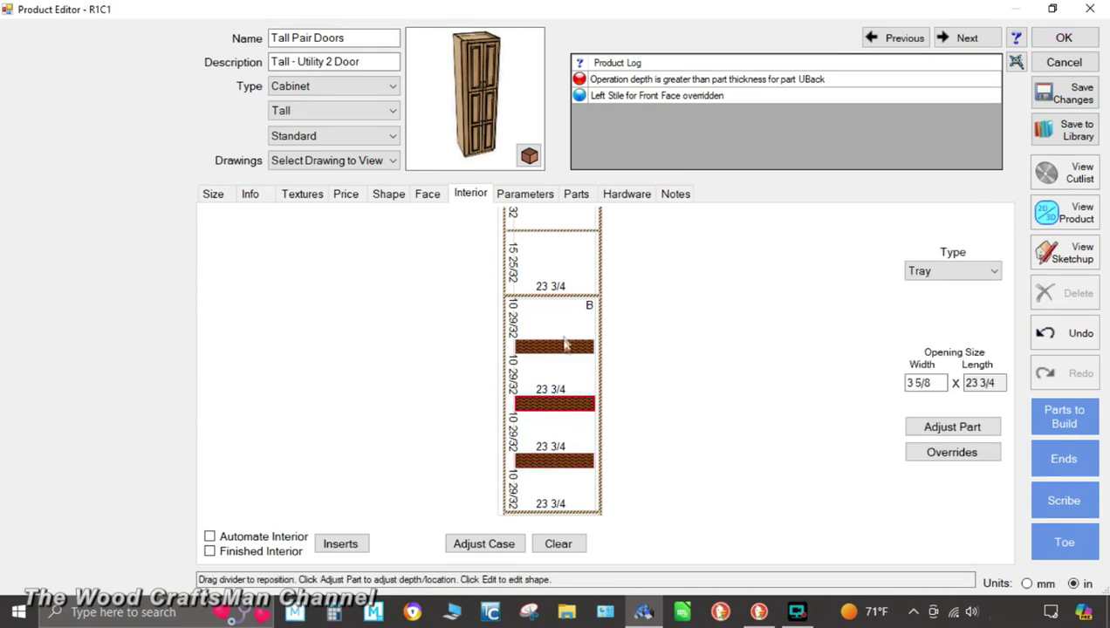
click(568, 348)
key(Delete)
click(556, 406)
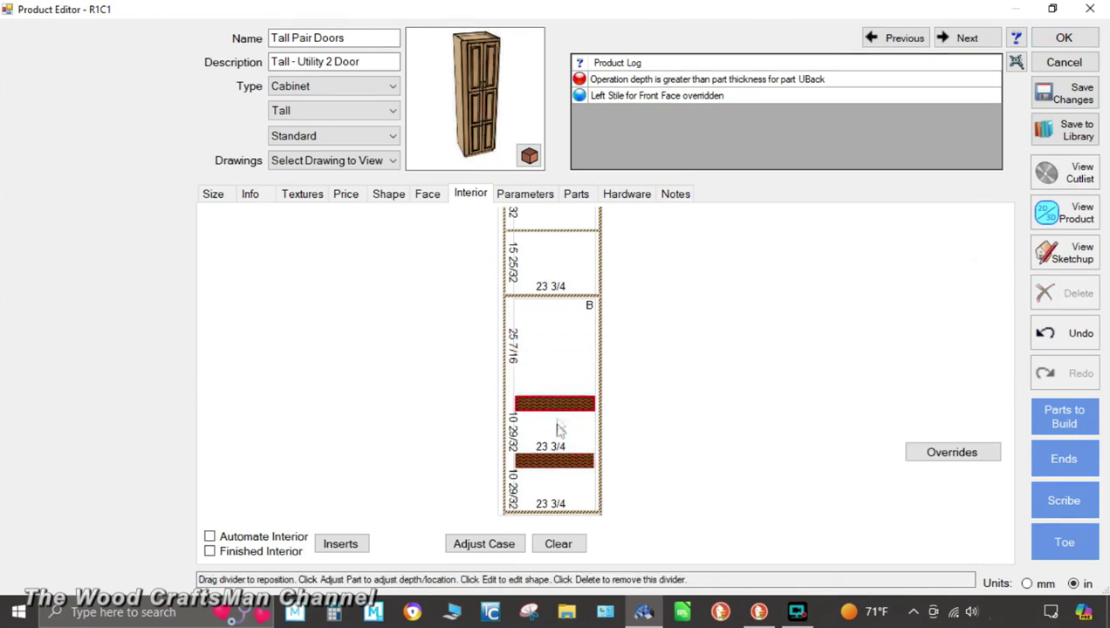
key(Delete)
click(566, 467)
key(Delete)
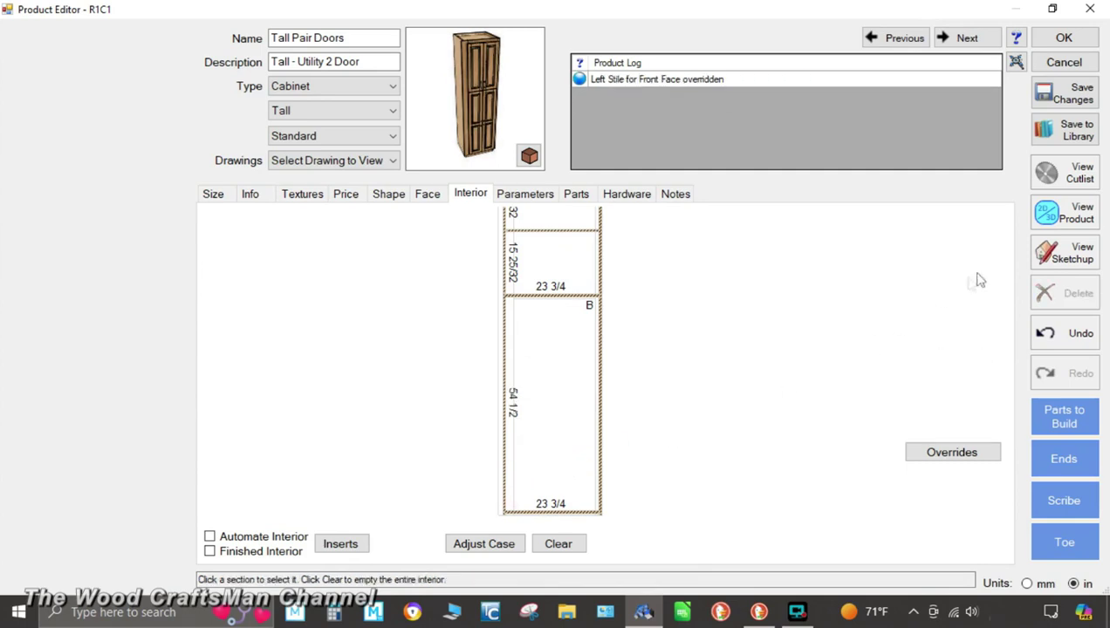
- Split the emptied interior section B horizontally into 5 equal sections using Tray dividers
click(563, 440)
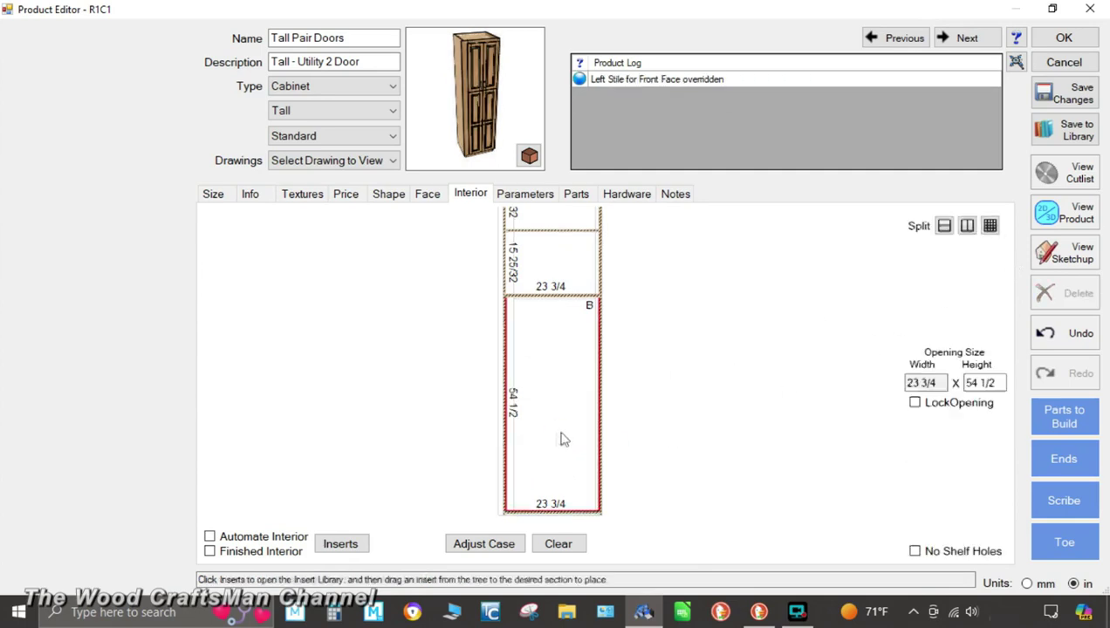
click(987, 227)
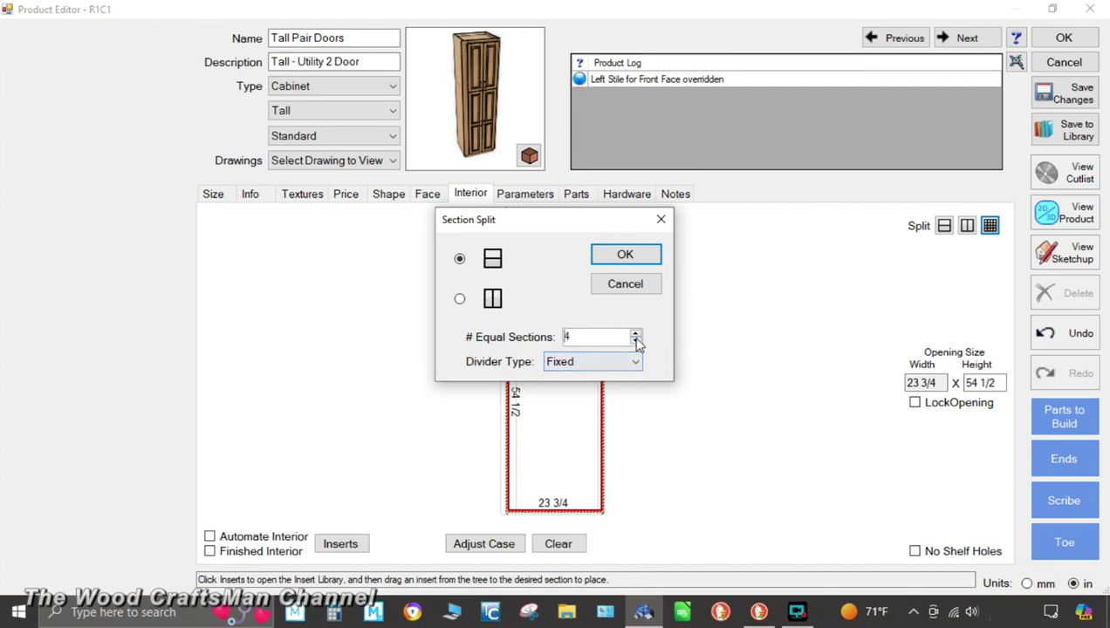
click(637, 336)
click(635, 361)
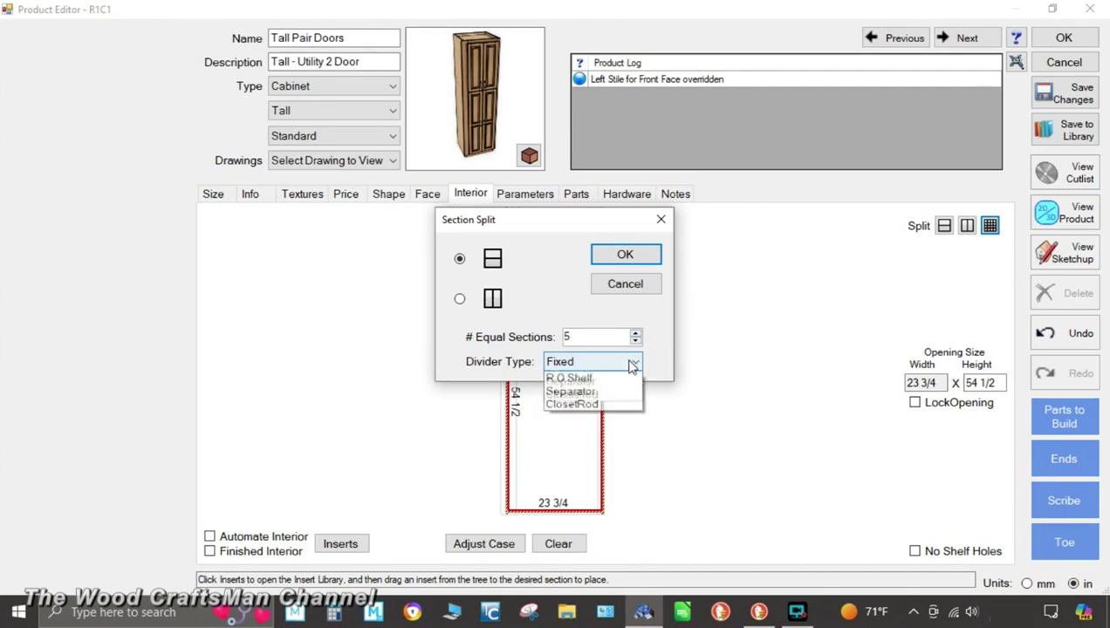
click(590, 433)
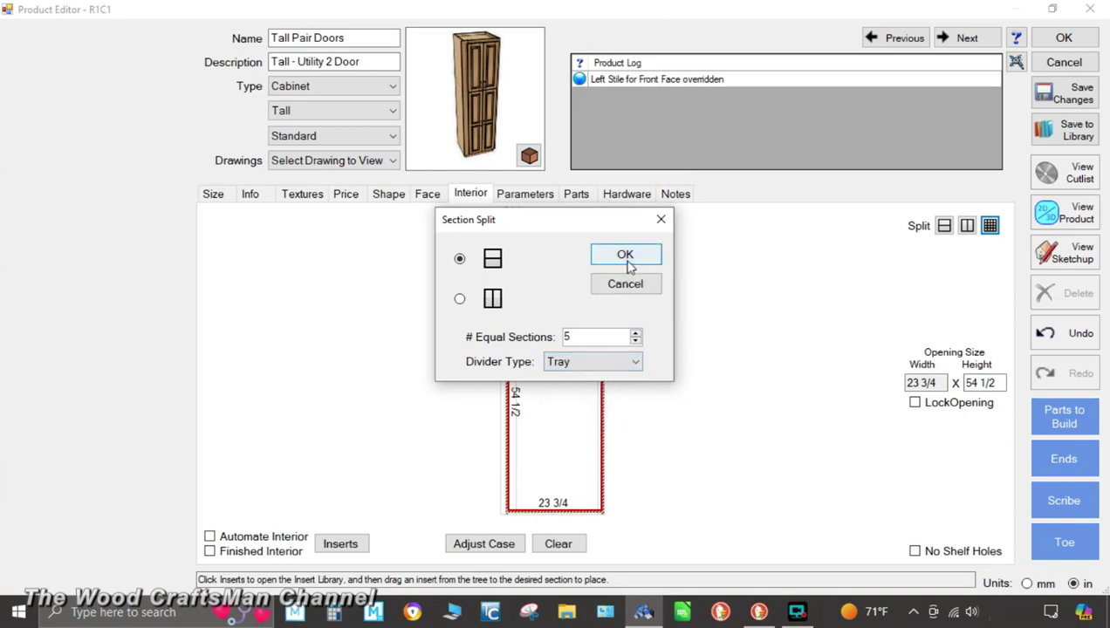
click(625, 257)
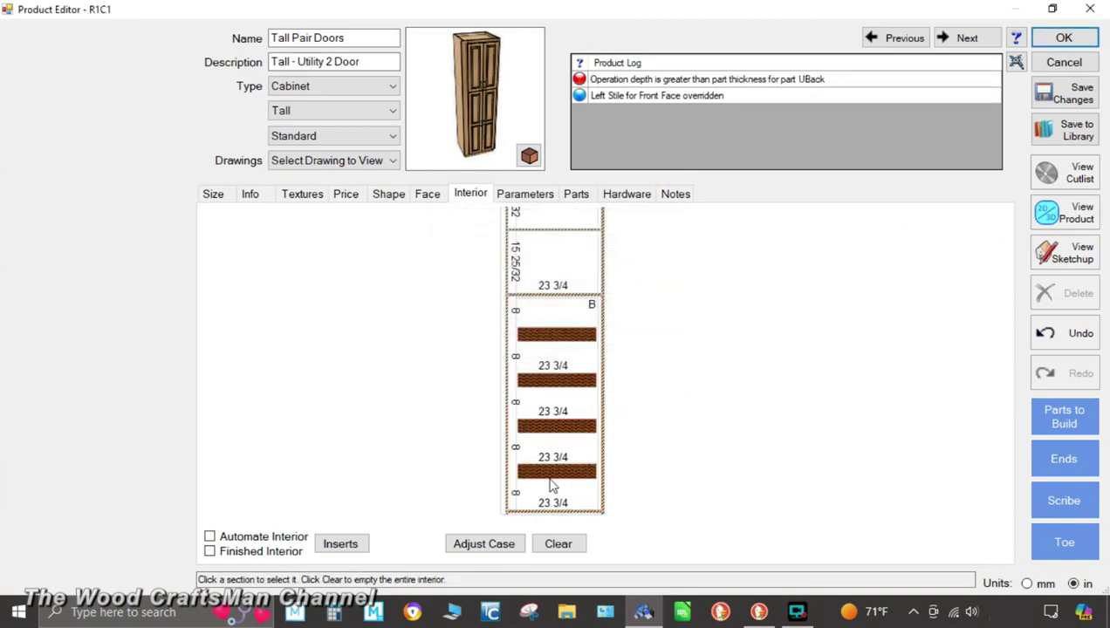
- Lower the bottom tray in section B until the opening beneath it is 3/4 in
click(549, 492)
click(560, 476)
drag(559, 483, 559, 495)
scroll(555, 499, up, 5)
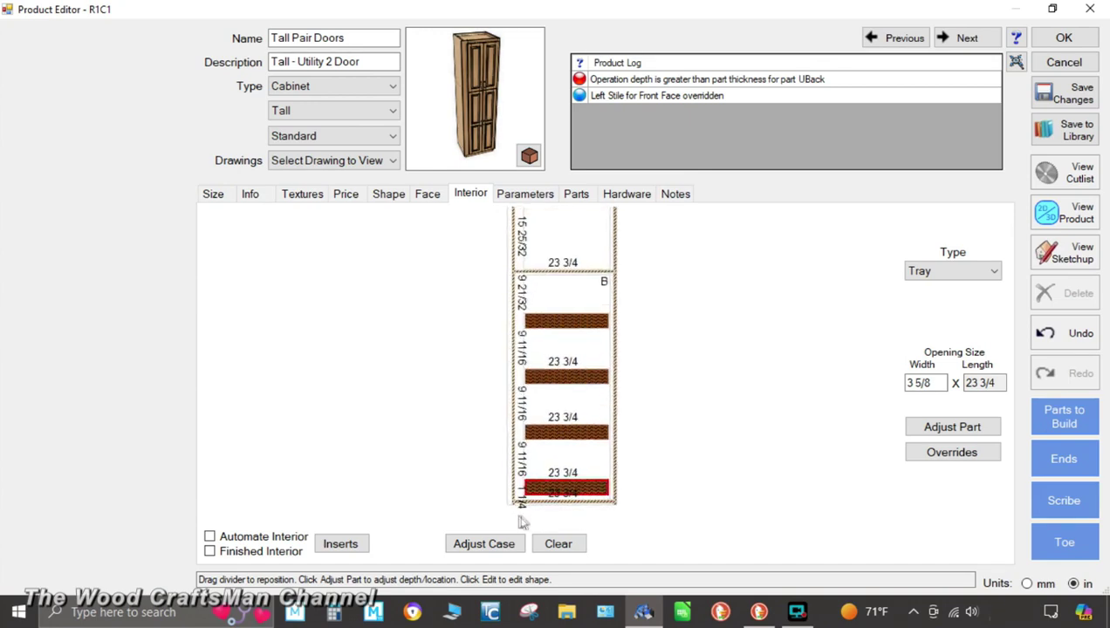
drag(596, 479, 593, 492)
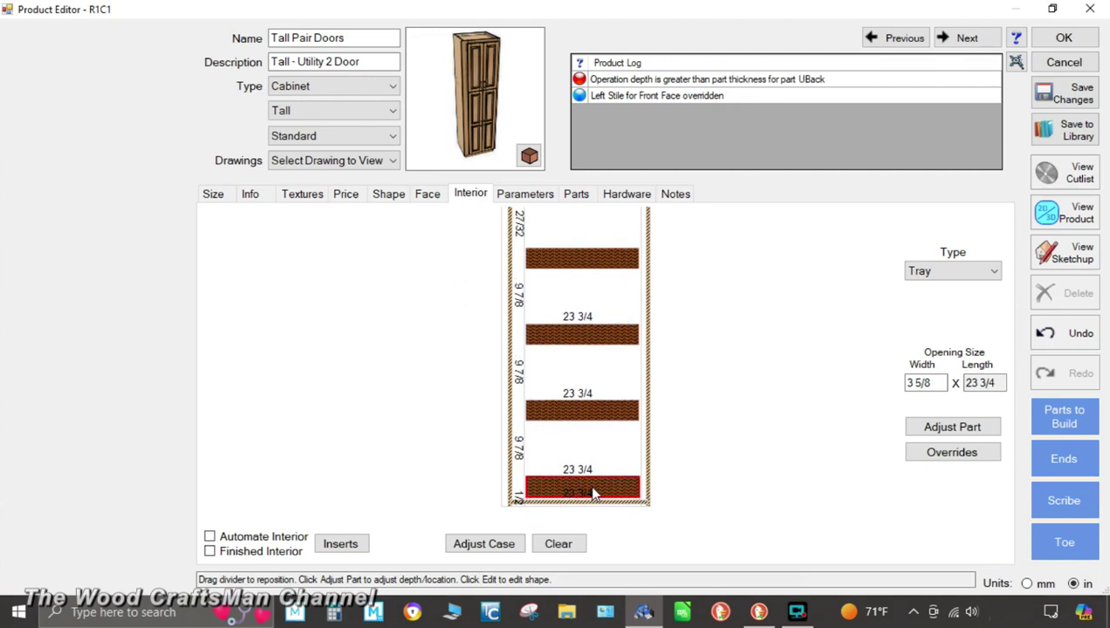
drag(592, 494, 593, 492)
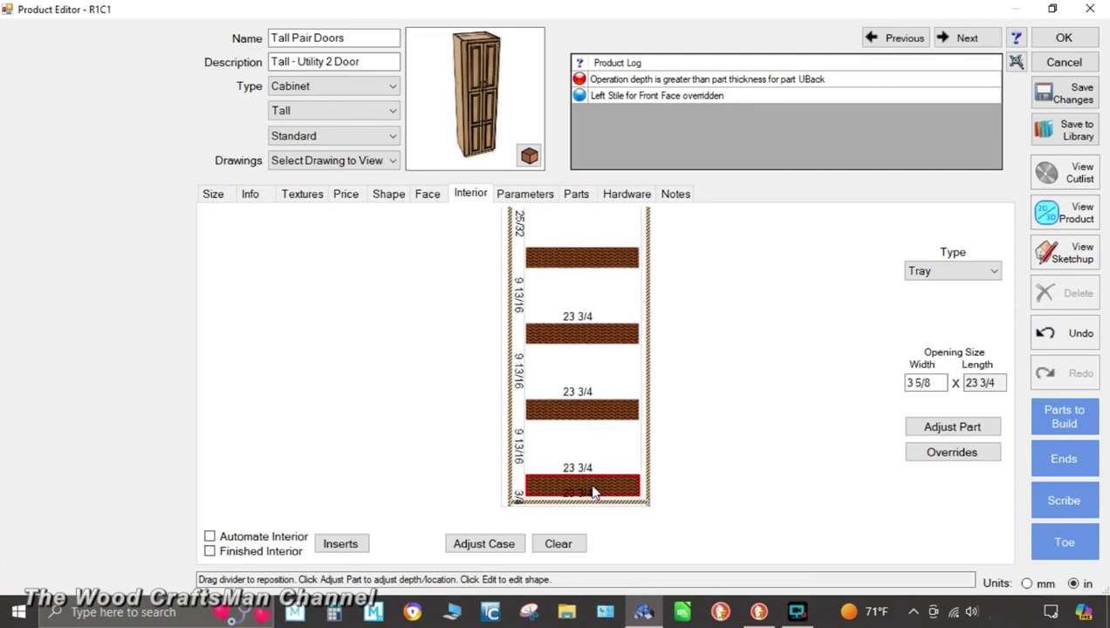
click(748, 439)
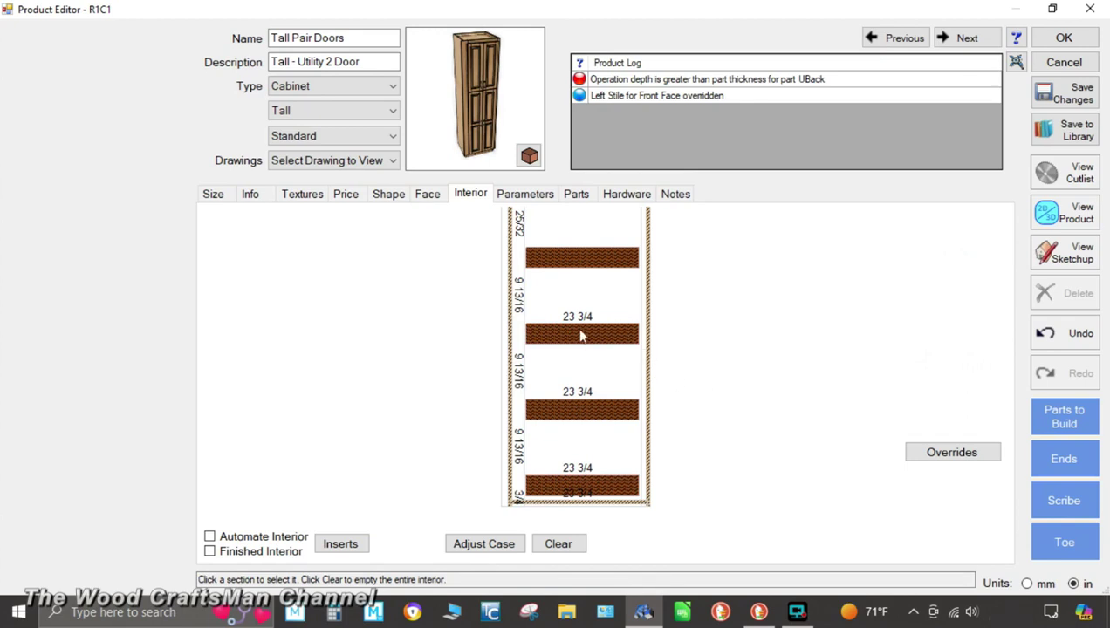
- Open the tall cabinet in the product viewer and switch it to the Perspective view
scroll(584, 340, down, 2)
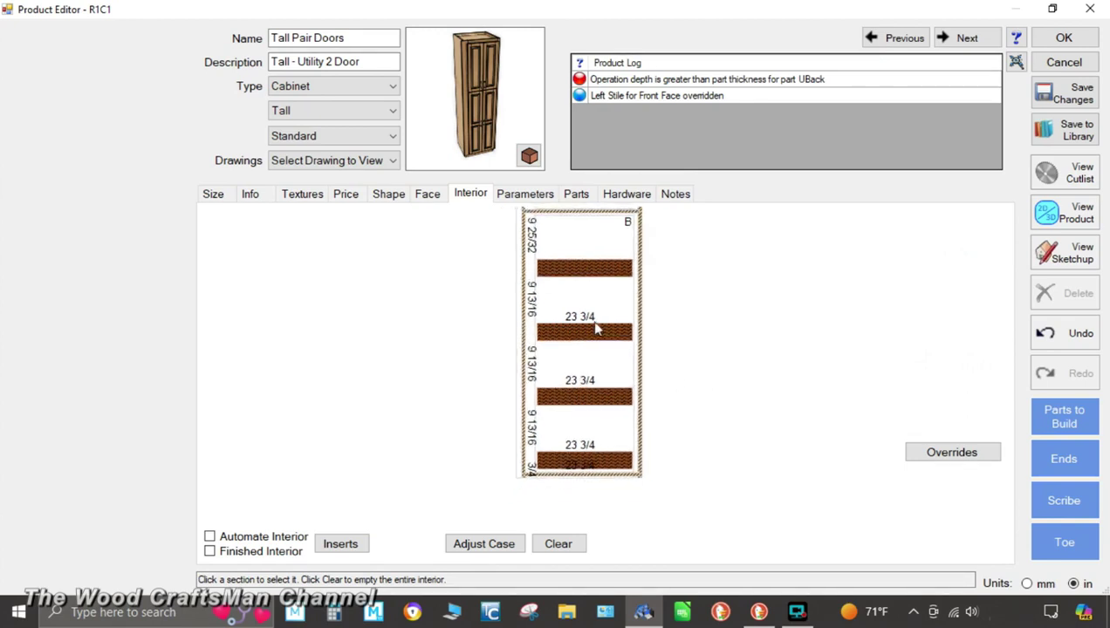
scroll(596, 320, down, 1)
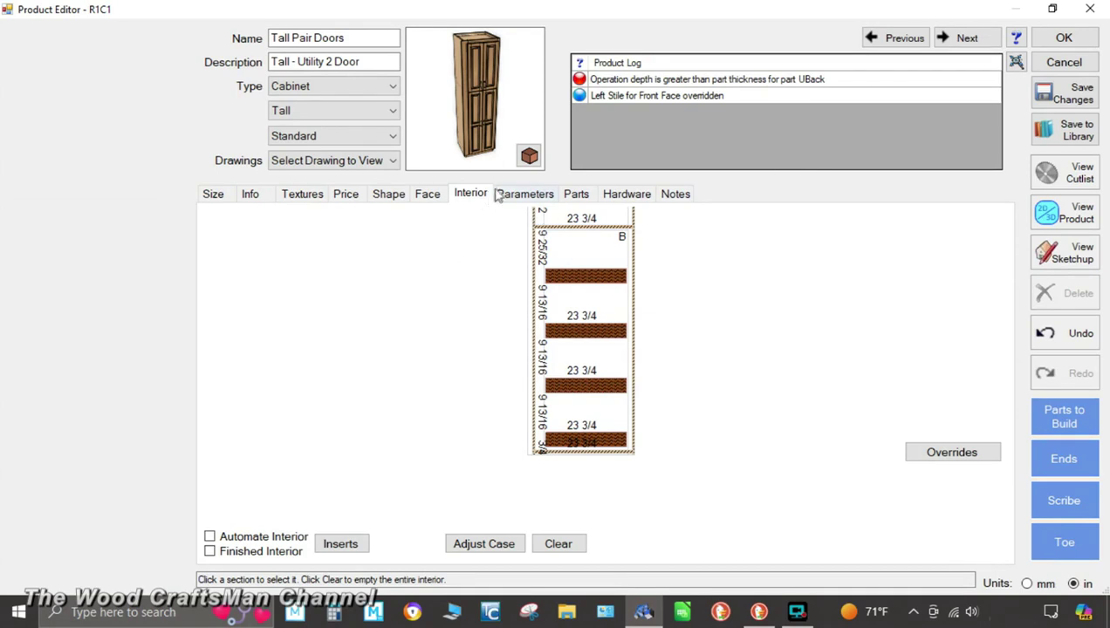
click(1043, 214)
click(989, 35)
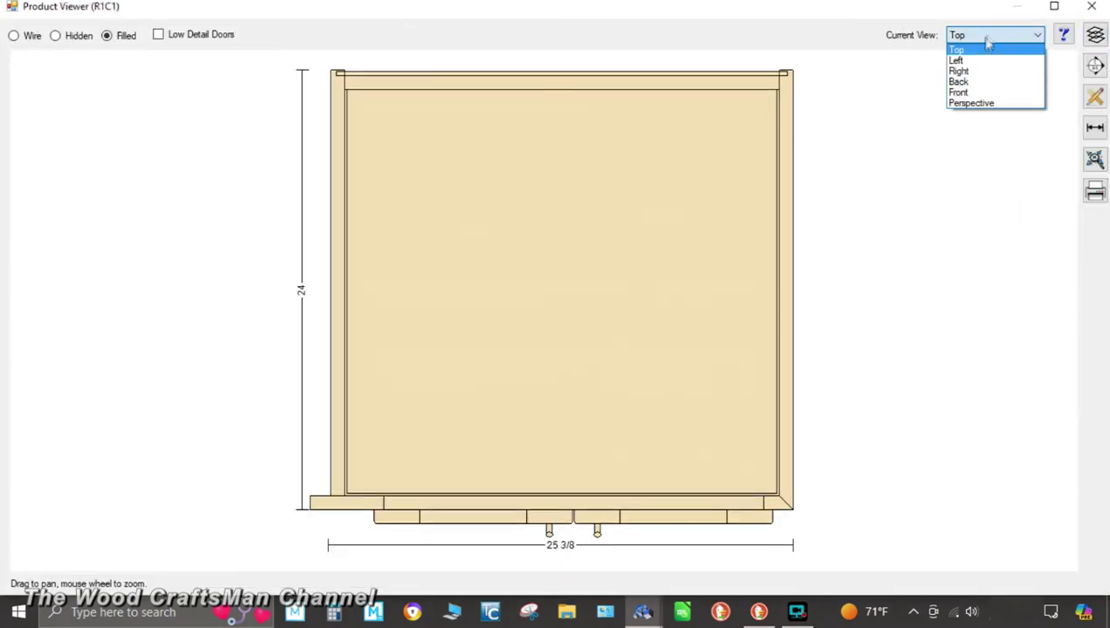
click(986, 103)
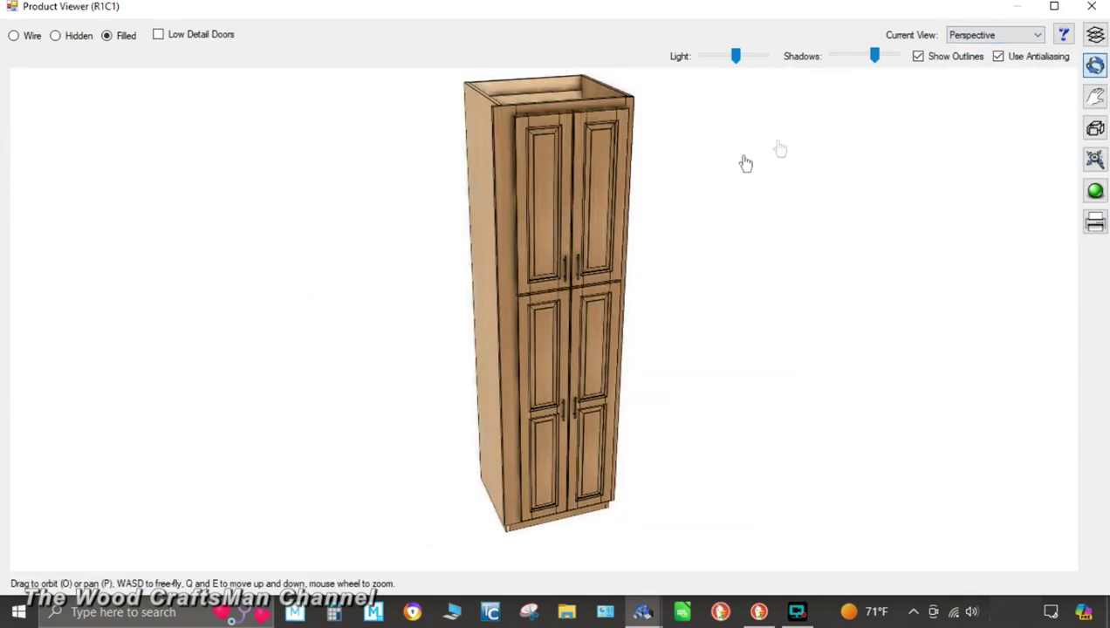
- Extend the tall cabinet's left end to the floor and remove the front toe notch from both ends
drag(649, 216, 597, 210)
click(1091, 7)
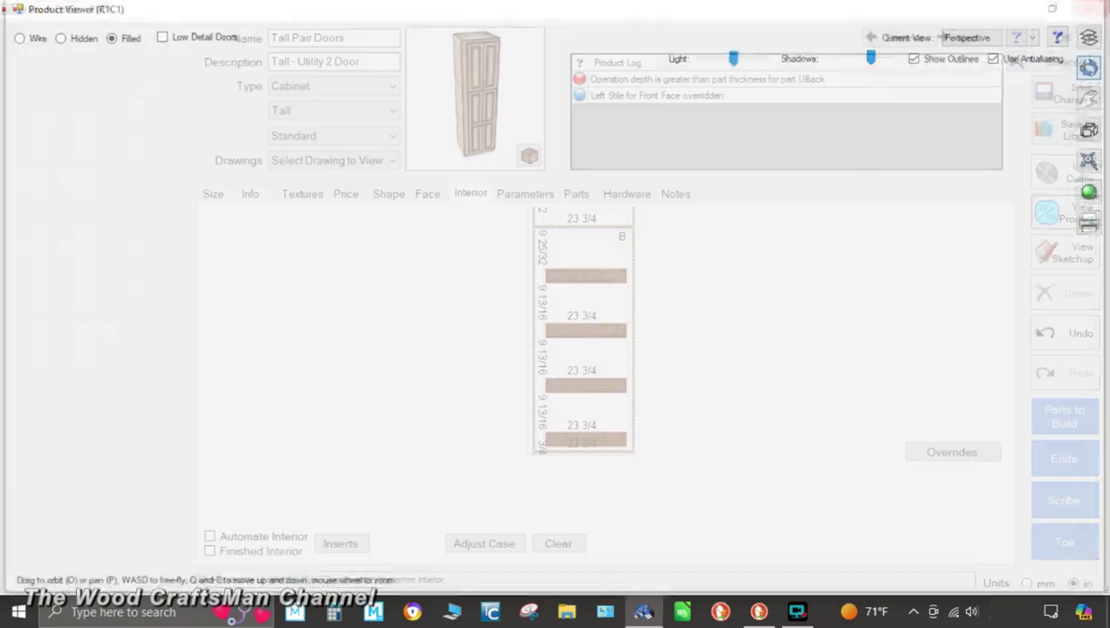
click(428, 194)
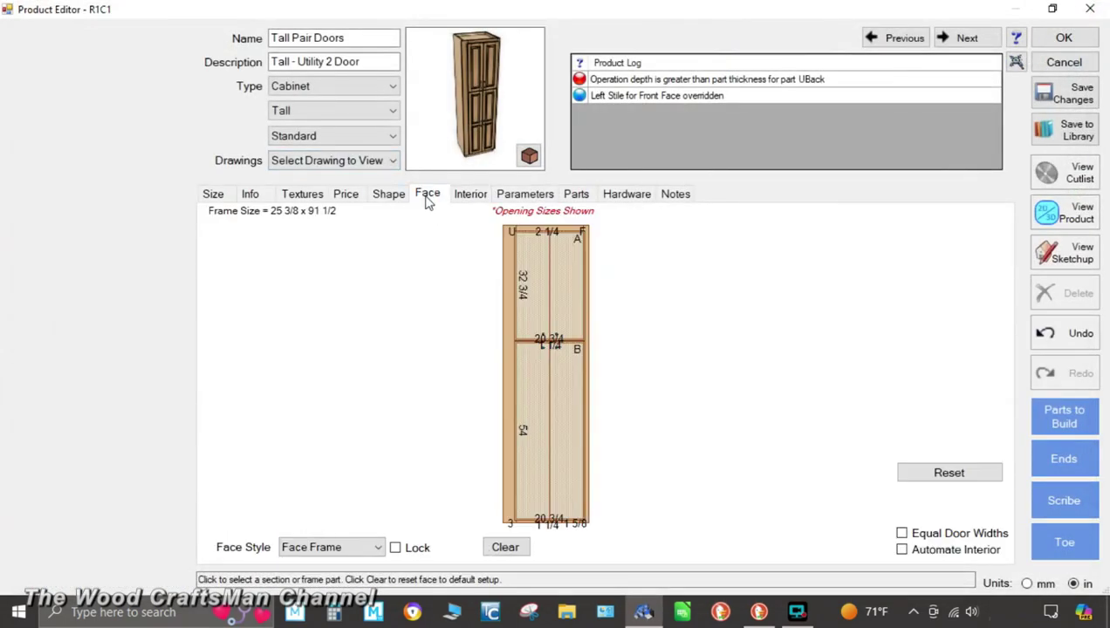
click(1048, 469)
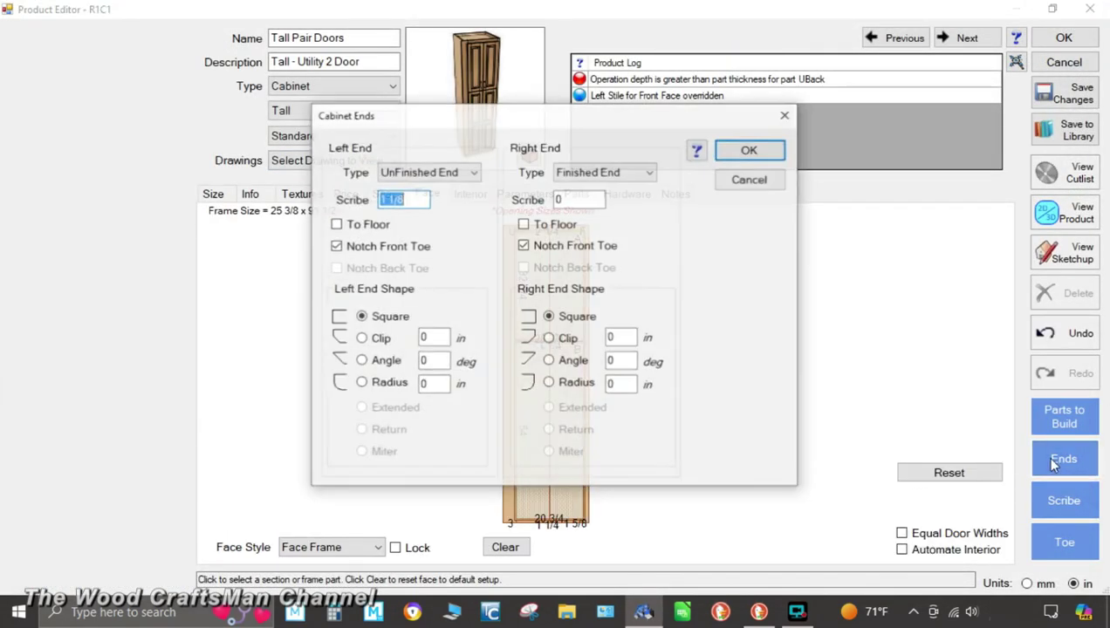
click(337, 248)
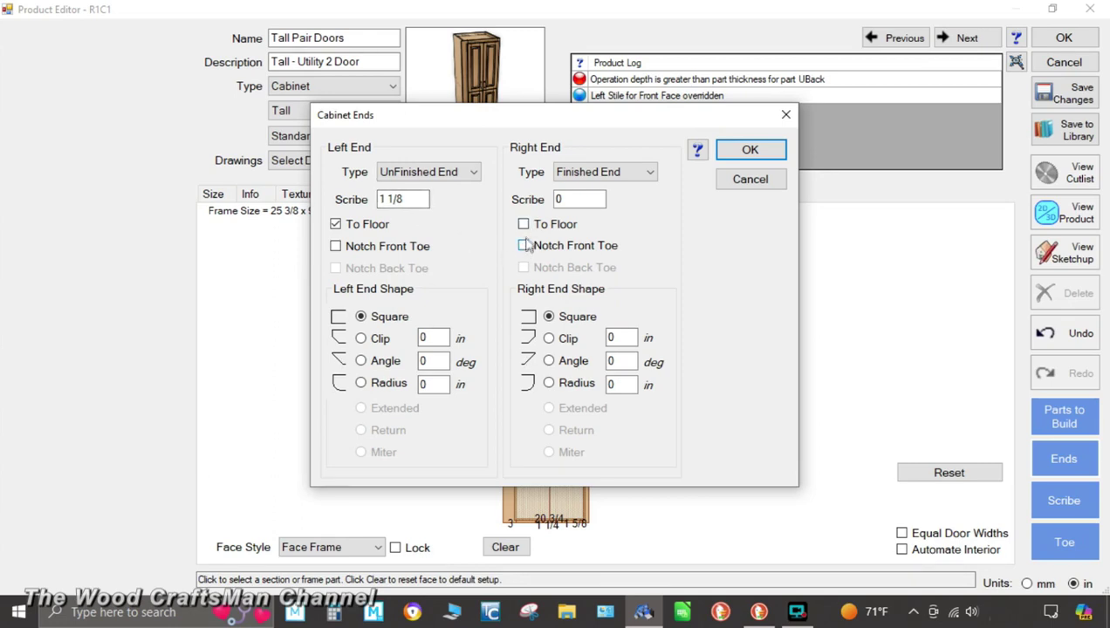
click(744, 153)
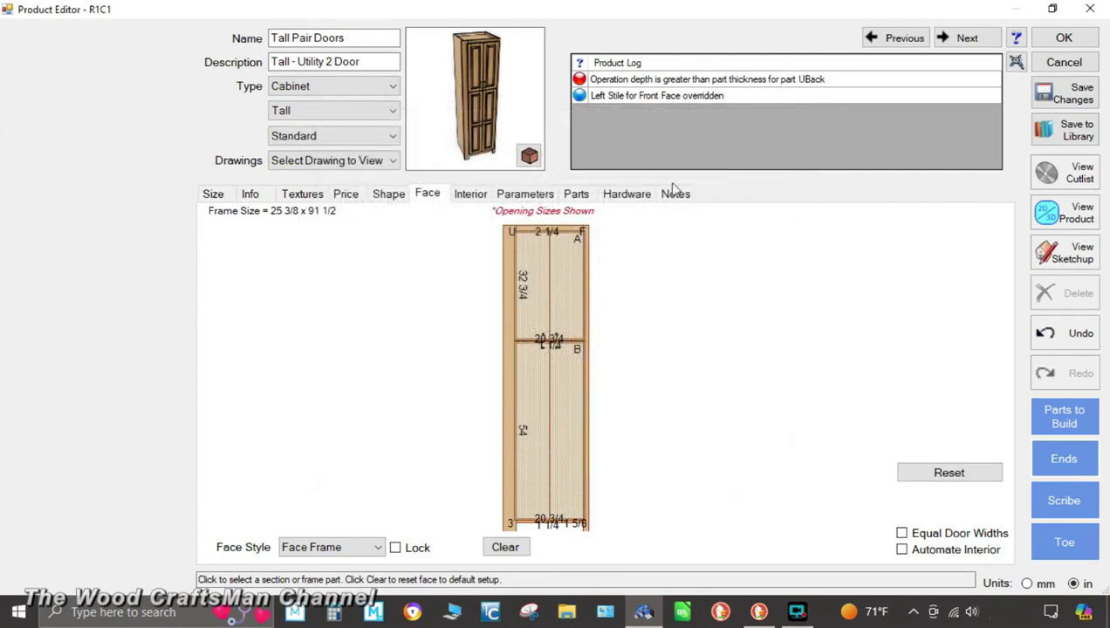
- Check the tall cabinet's preview and interior layout, save its changes and return to the wall elevation
drag(524, 99, 506, 72)
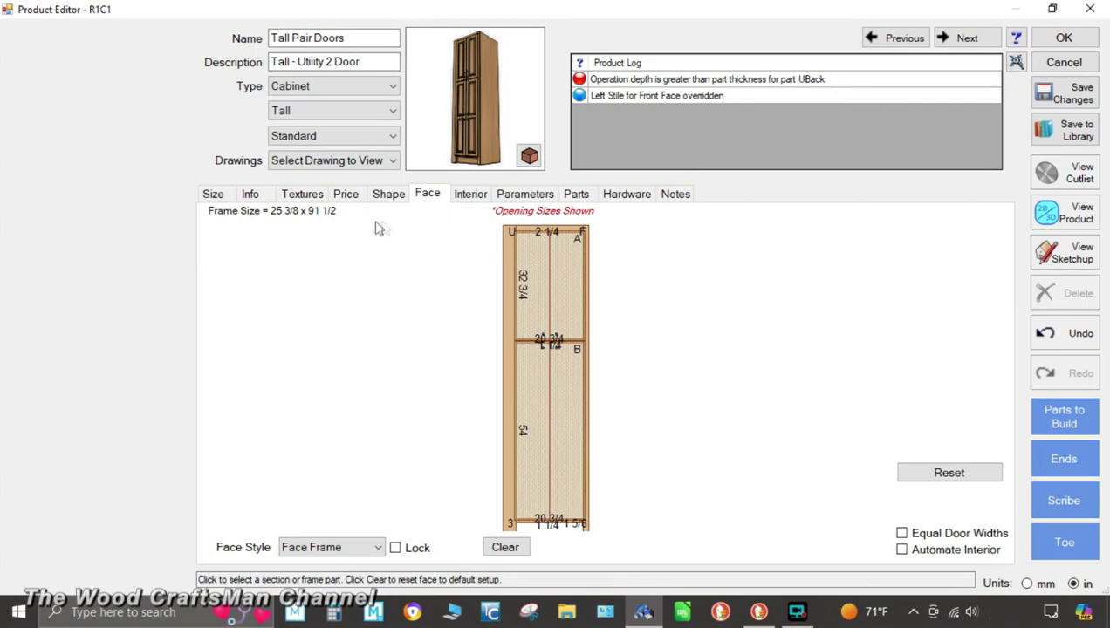
click(467, 198)
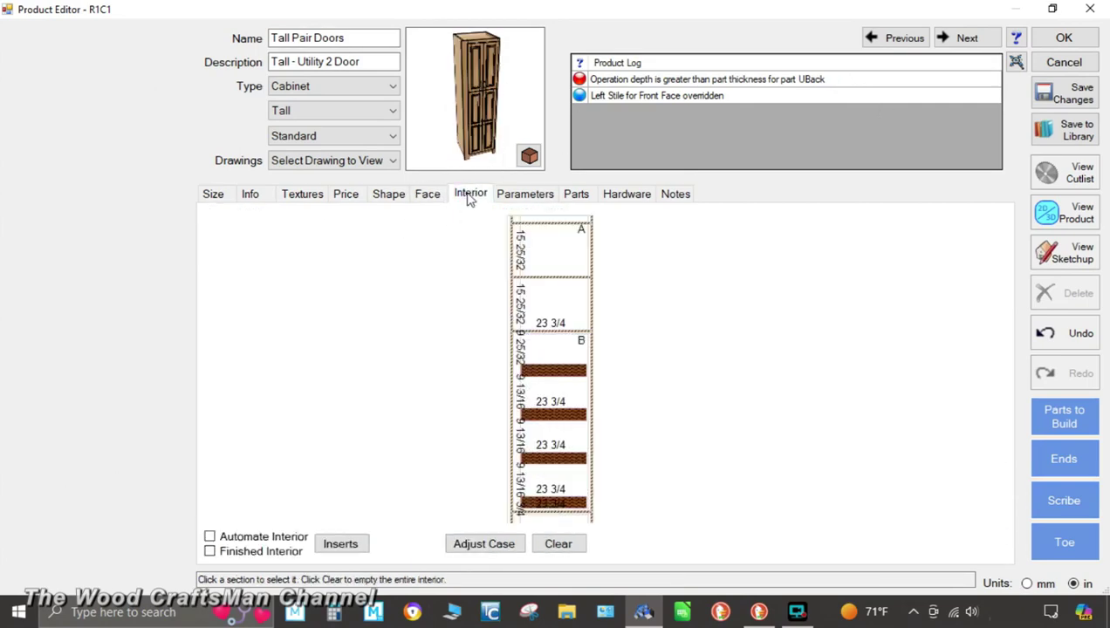
click(424, 198)
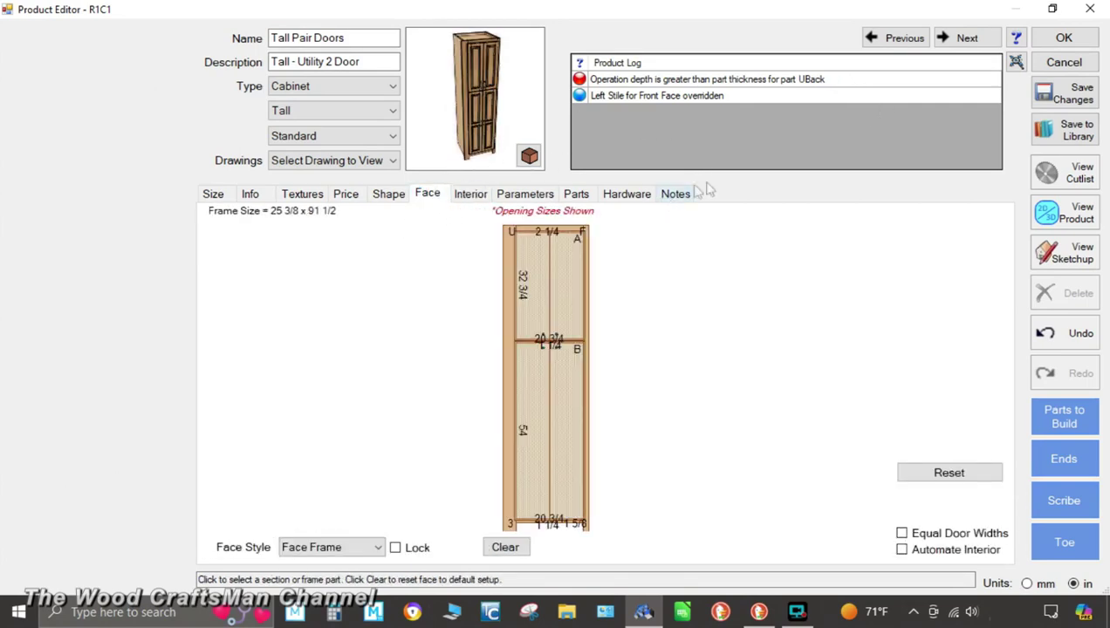
click(1064, 103)
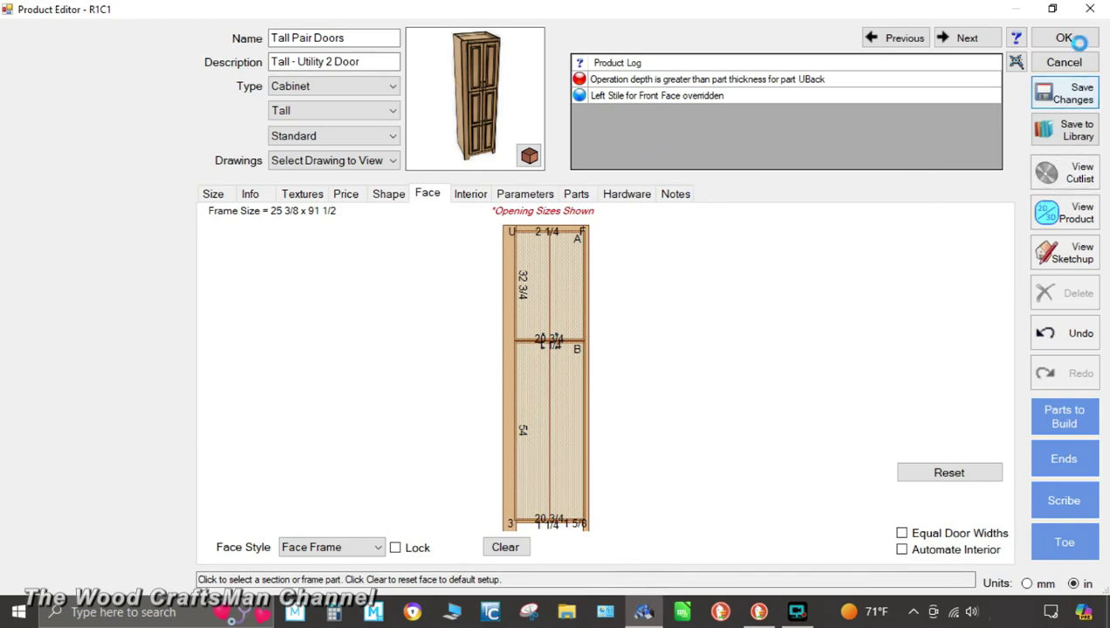
click(1067, 38)
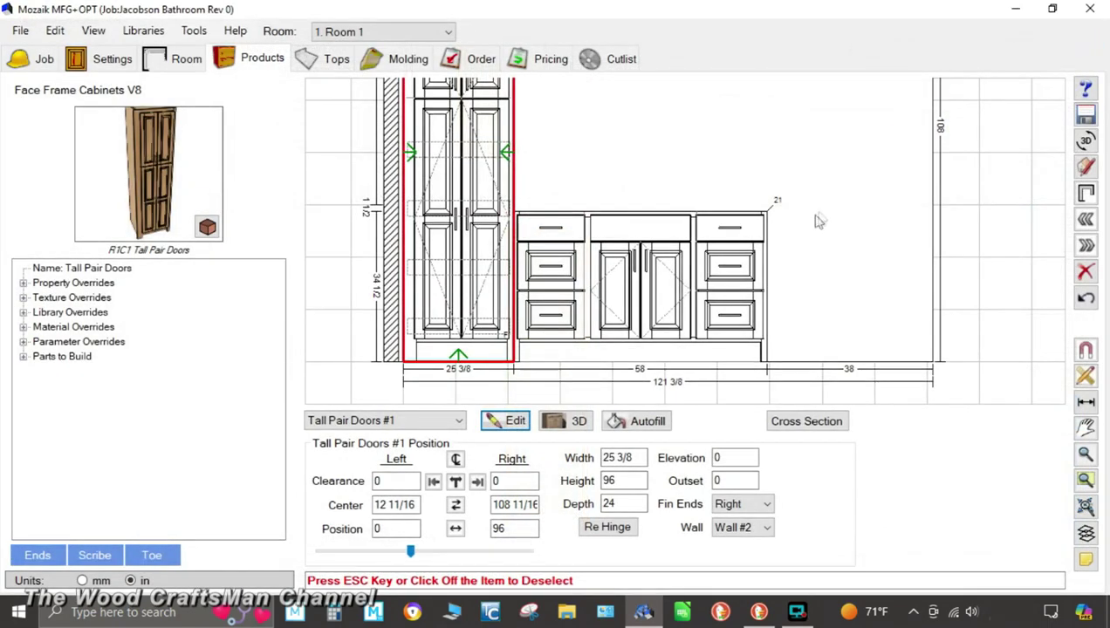
- Set the width of the vanity sink base's right face frame stile to 1.625 in
click(713, 299)
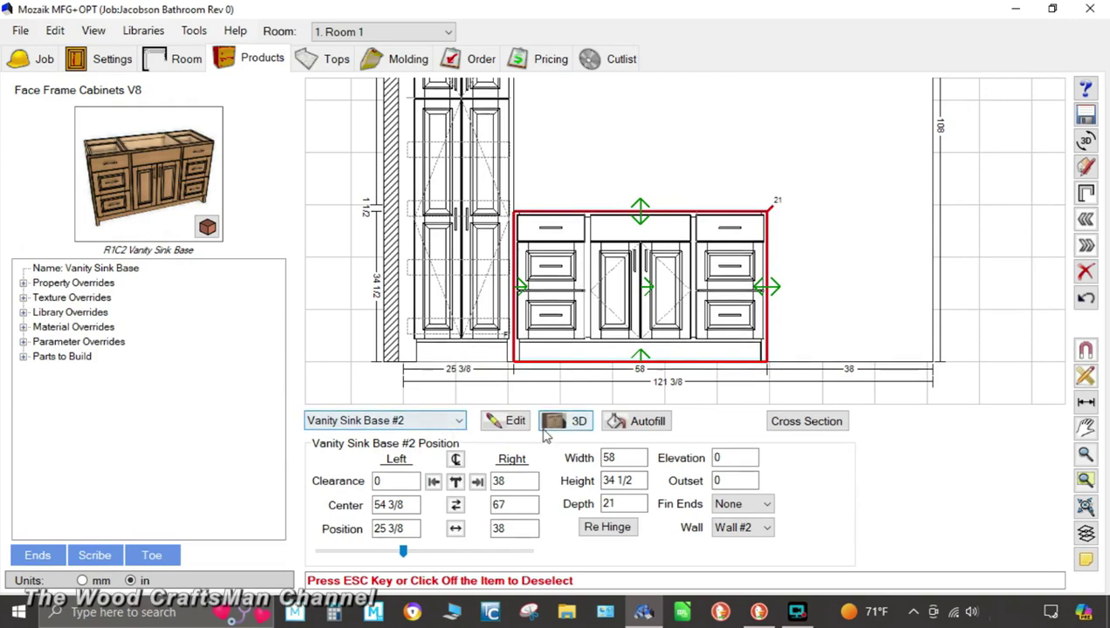
click(507, 421)
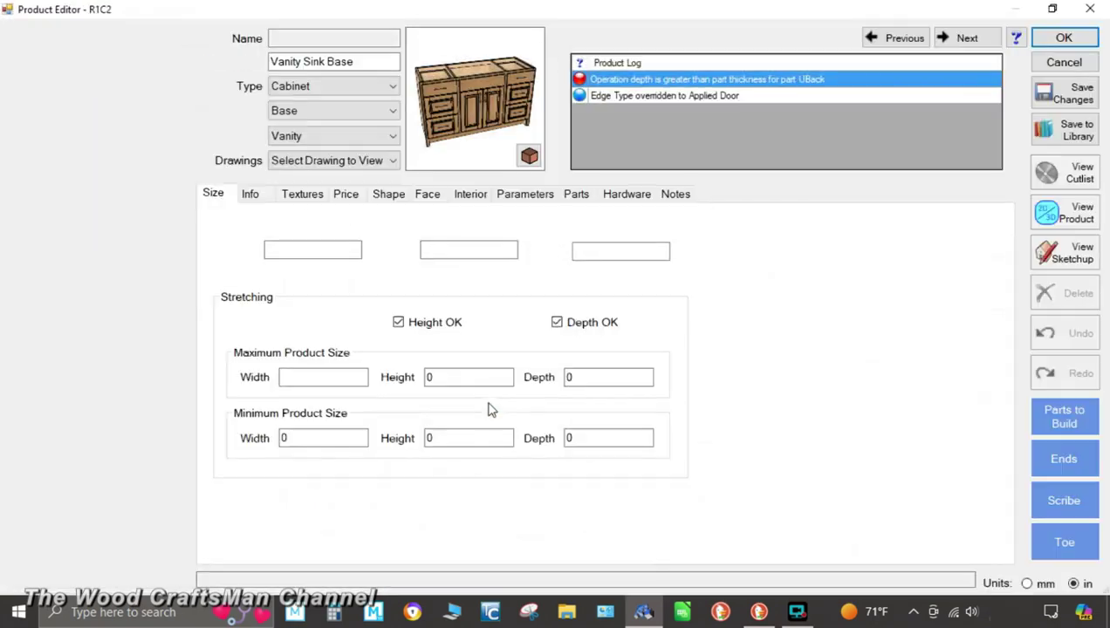
click(428, 195)
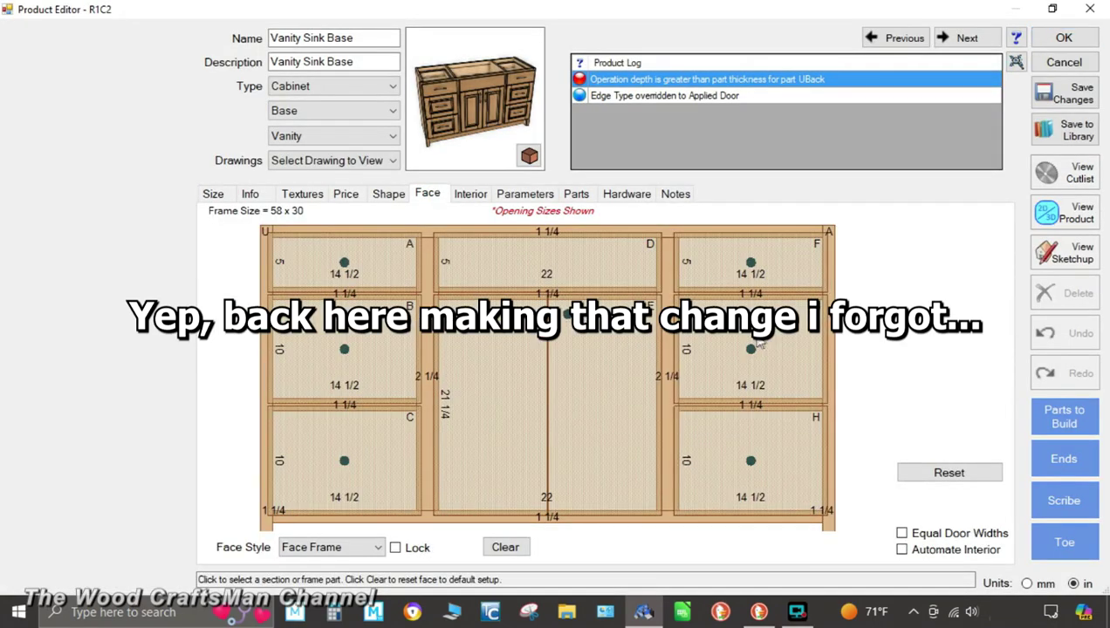
click(828, 381)
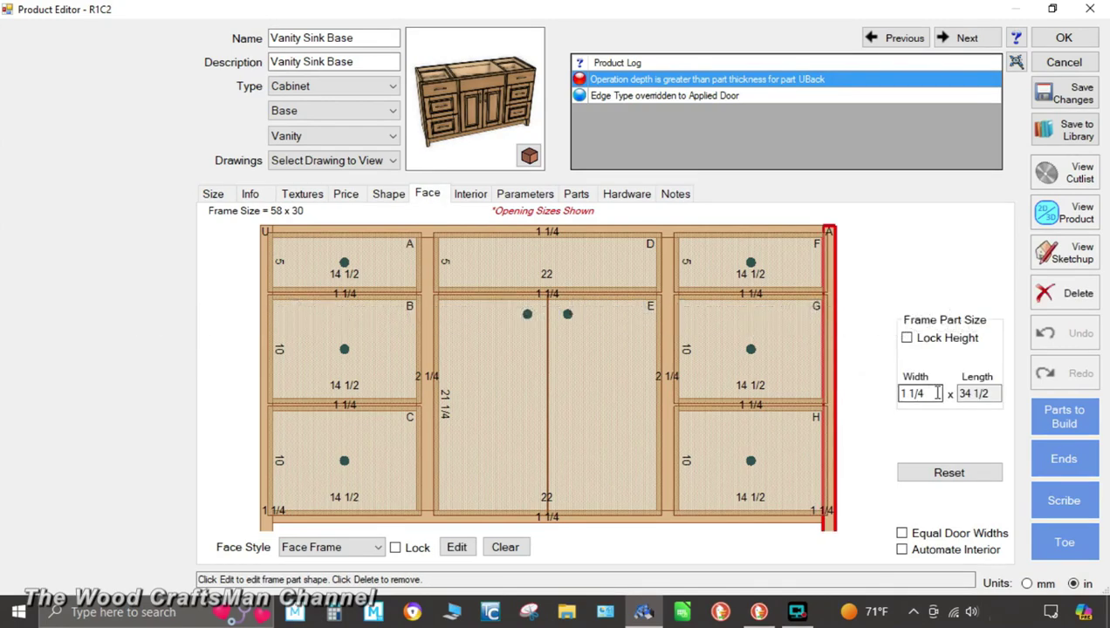
text(1.625)
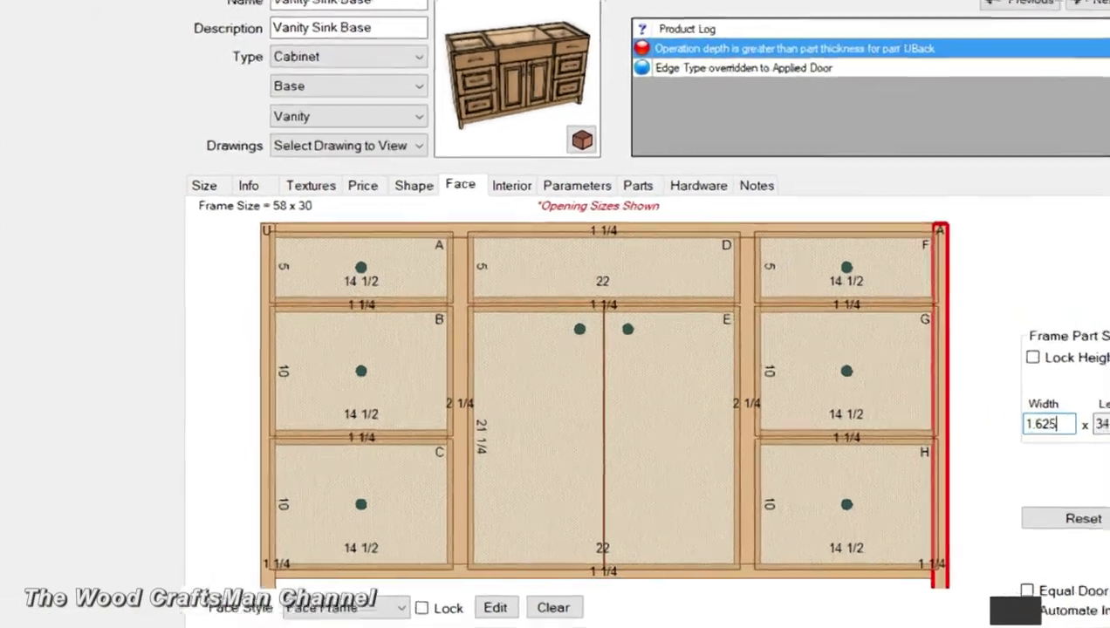
key(Return)
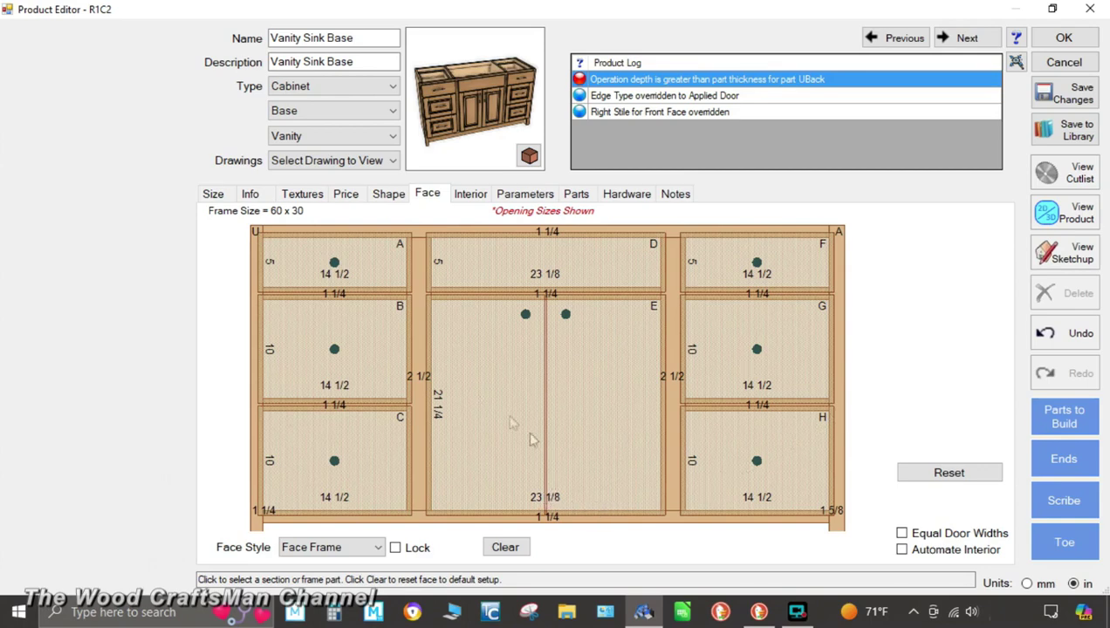
- Check the vanity's product size and drawer opening settings, and save its changes before closing the editor
click(213, 194)
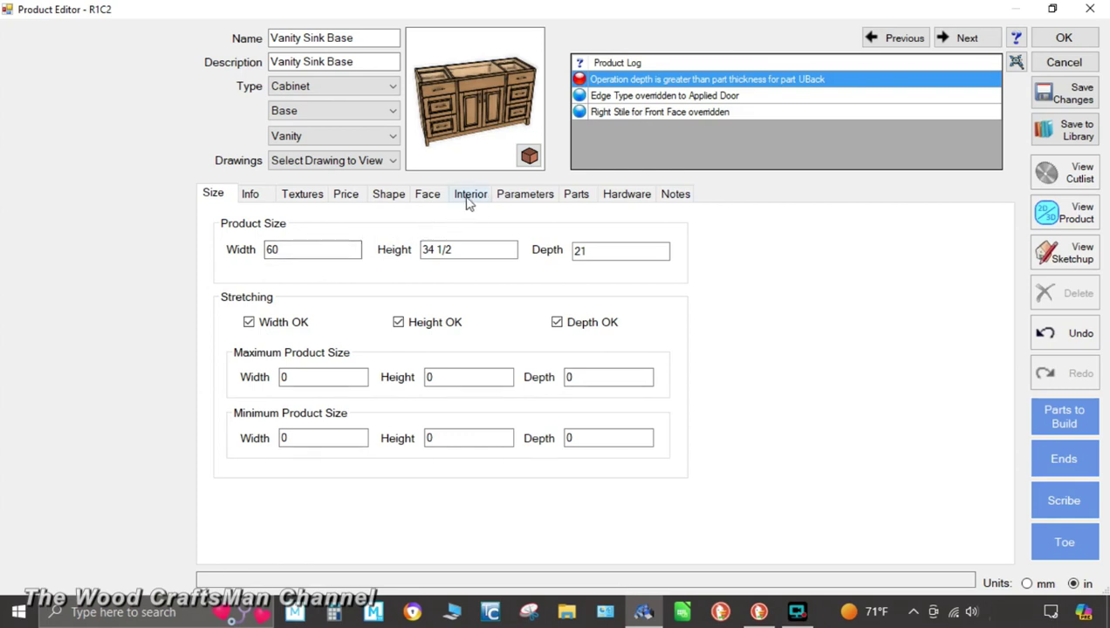
click(439, 198)
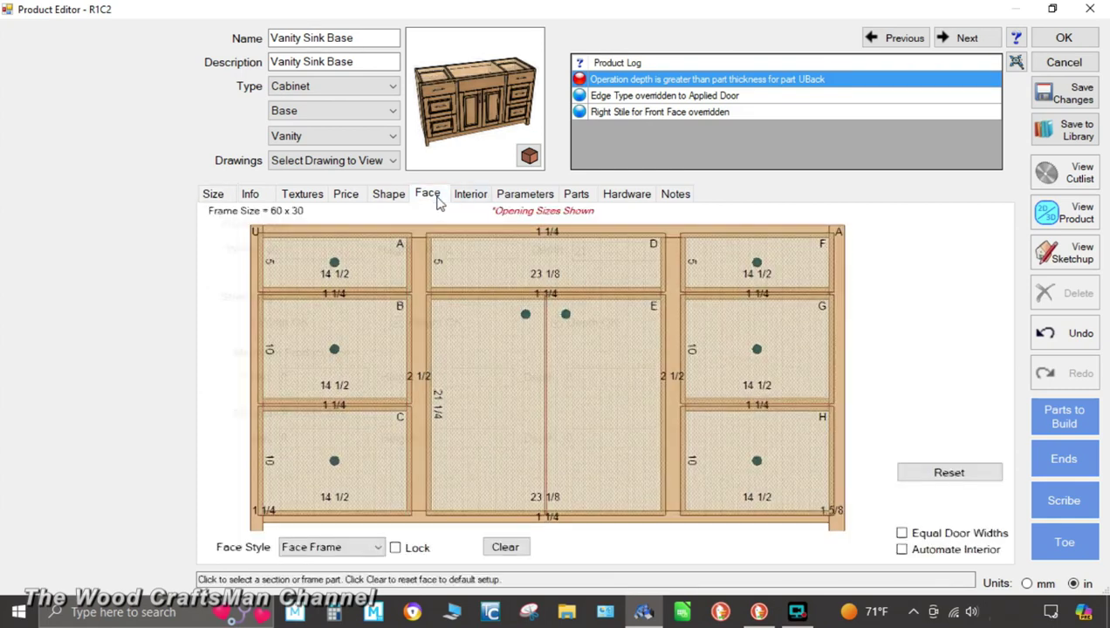
click(377, 453)
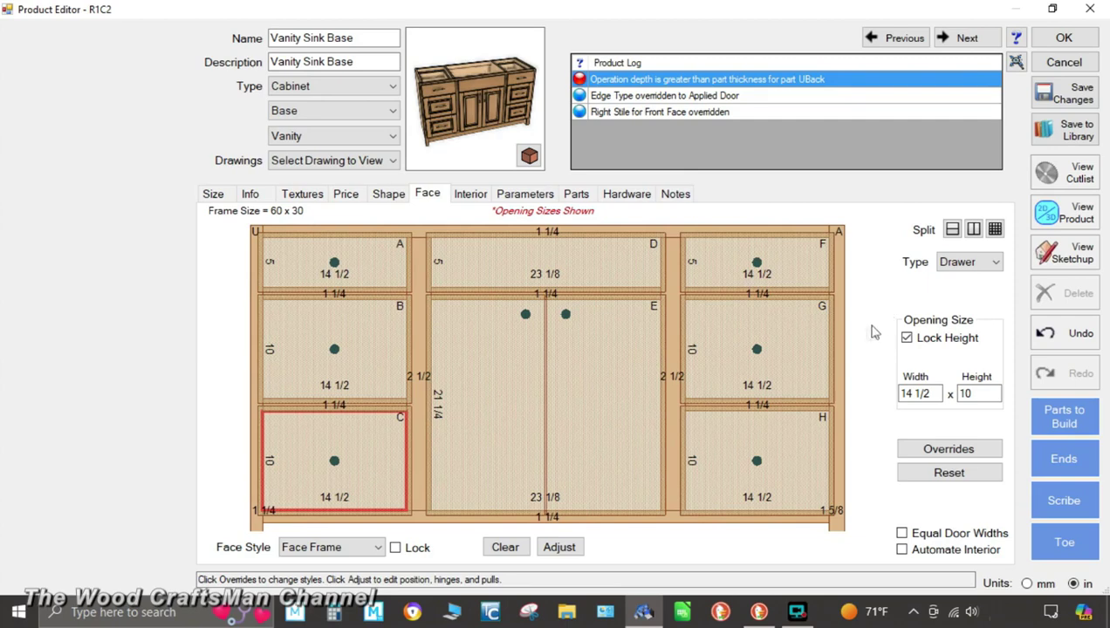
click(347, 263)
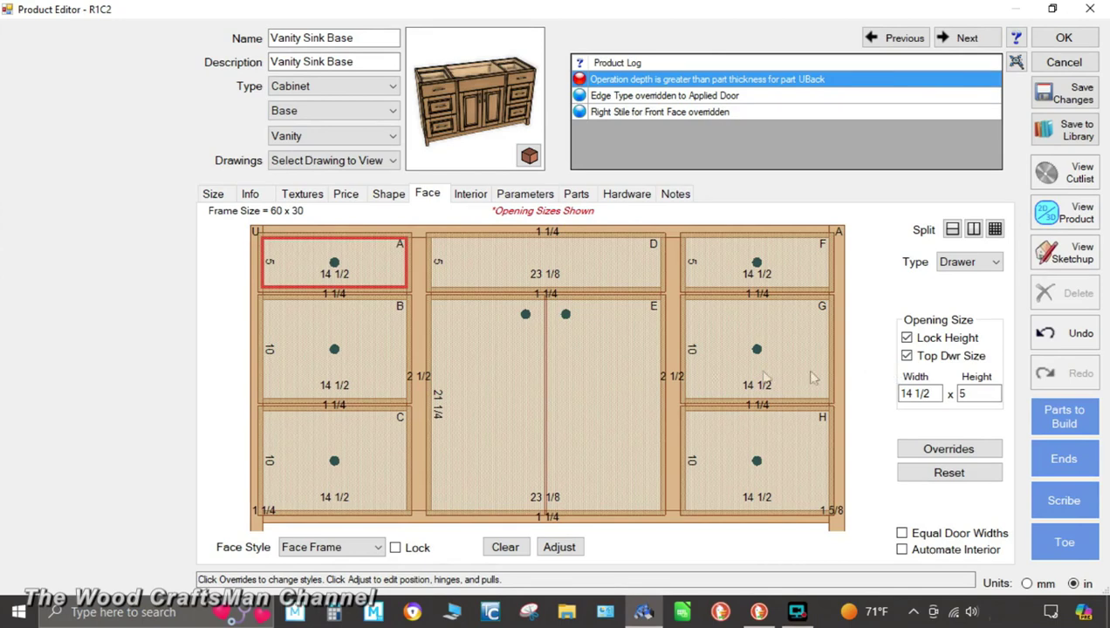
click(498, 247)
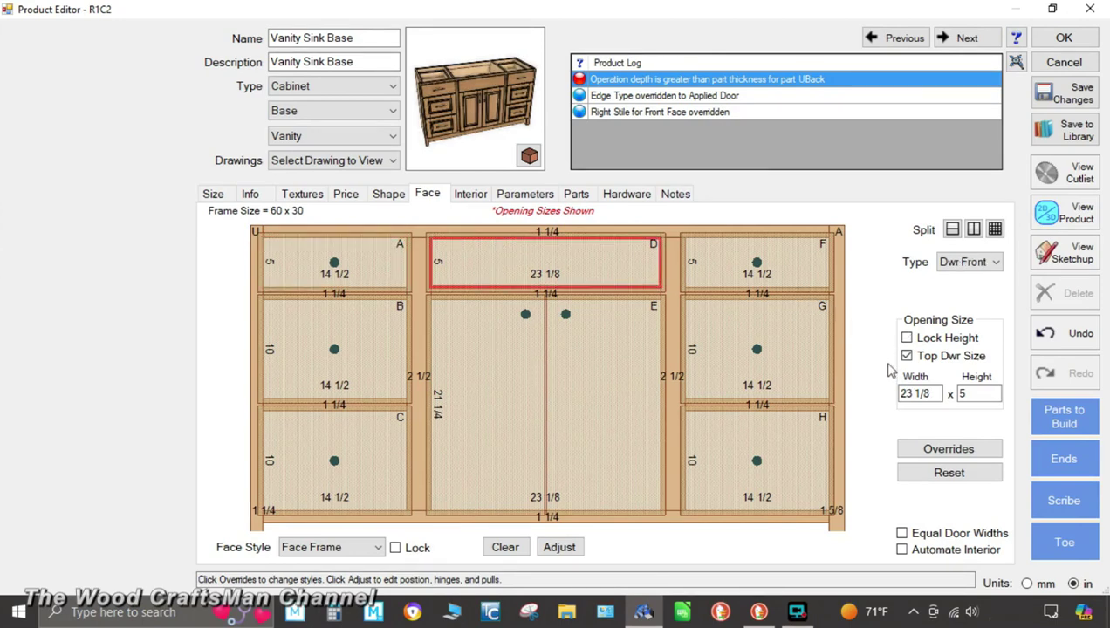
click(714, 272)
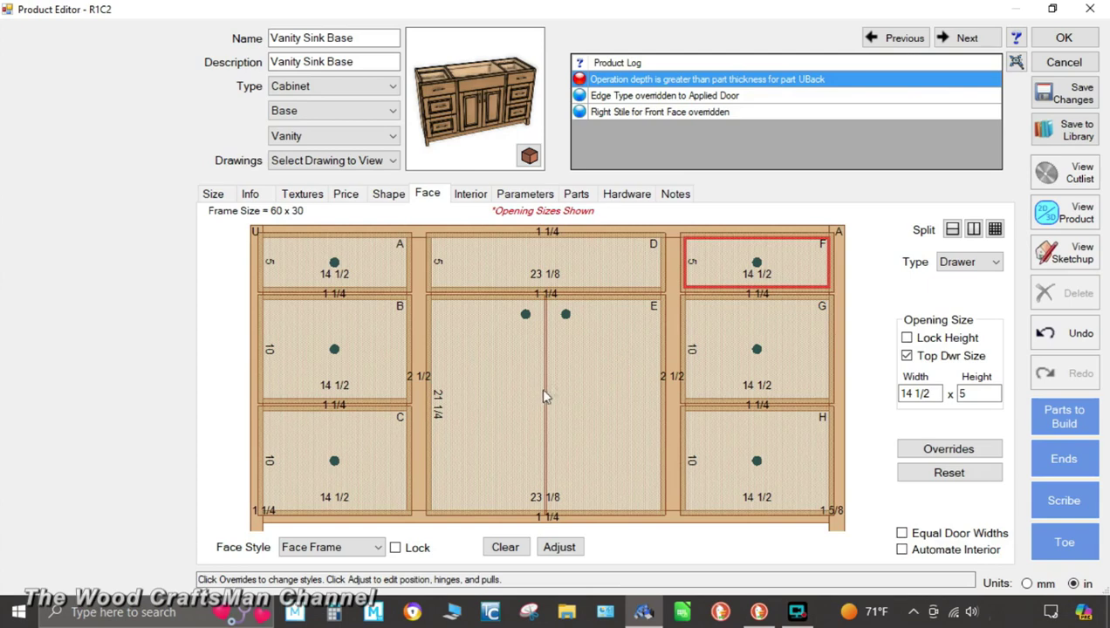
click(1071, 101)
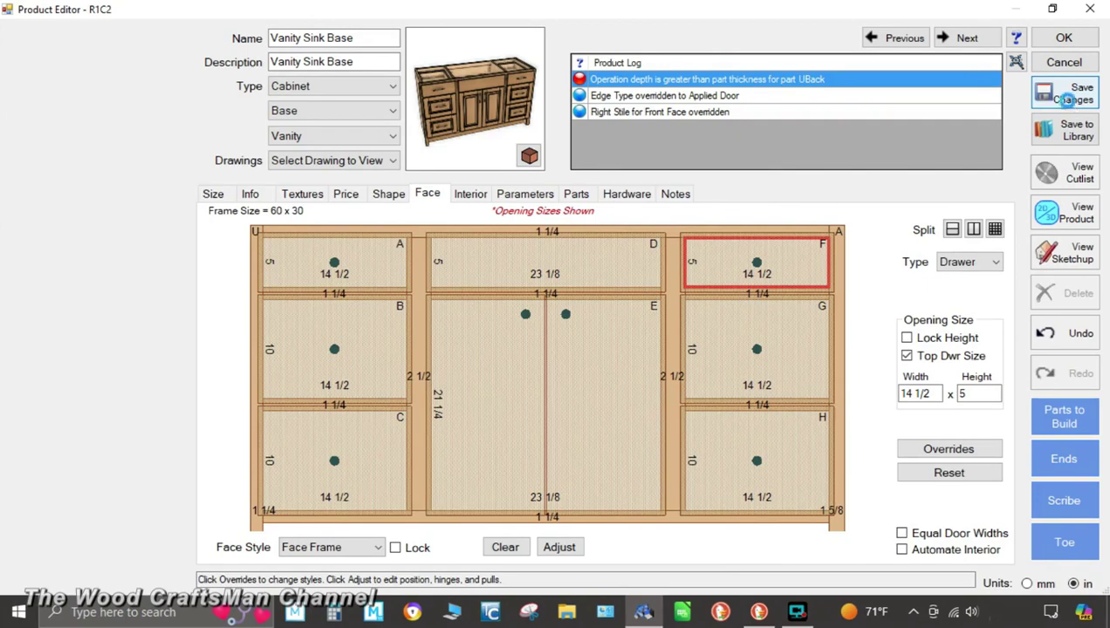
click(1064, 38)
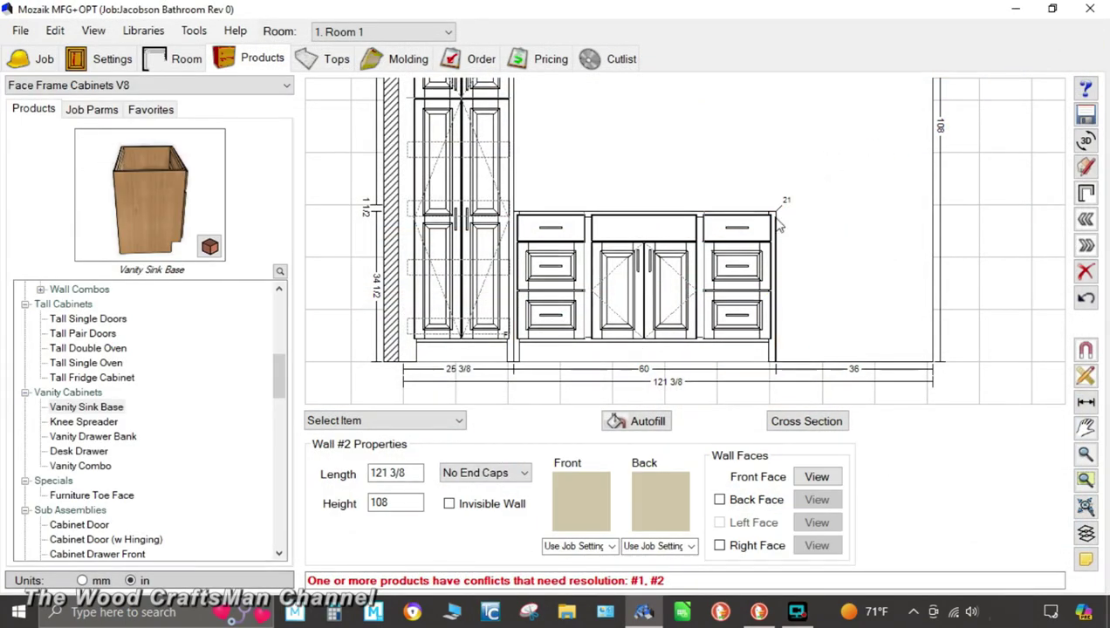
- Load the Plumbing & Electrical V12 library and choose the Undermount Square sink from the bath undermount sinks
scroll(750, 262, down, 3)
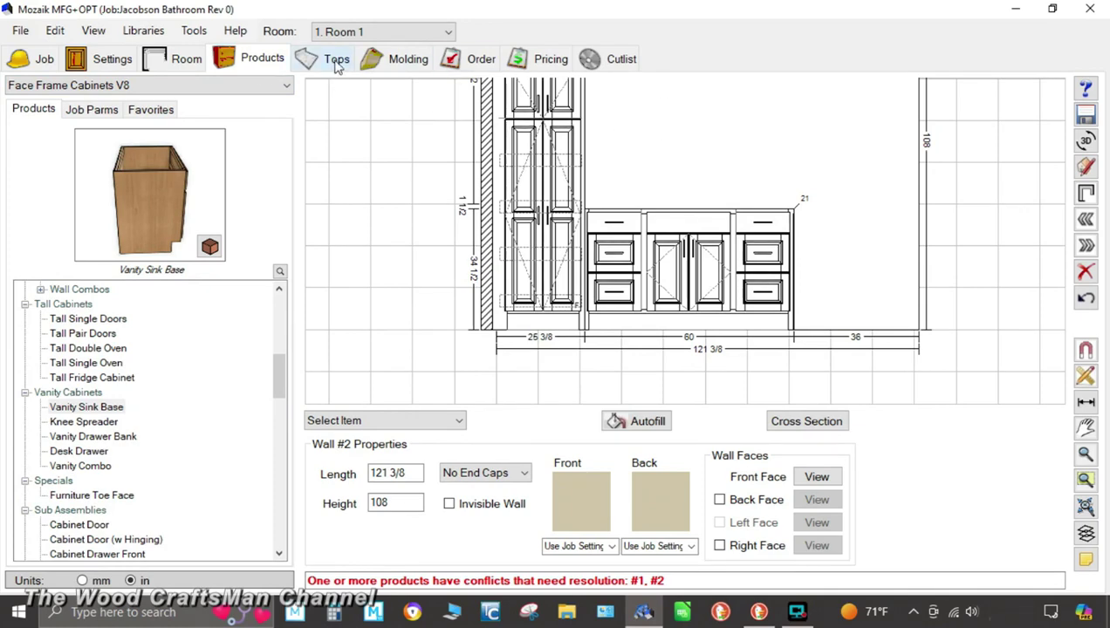
scroll(663, 155, down, 2)
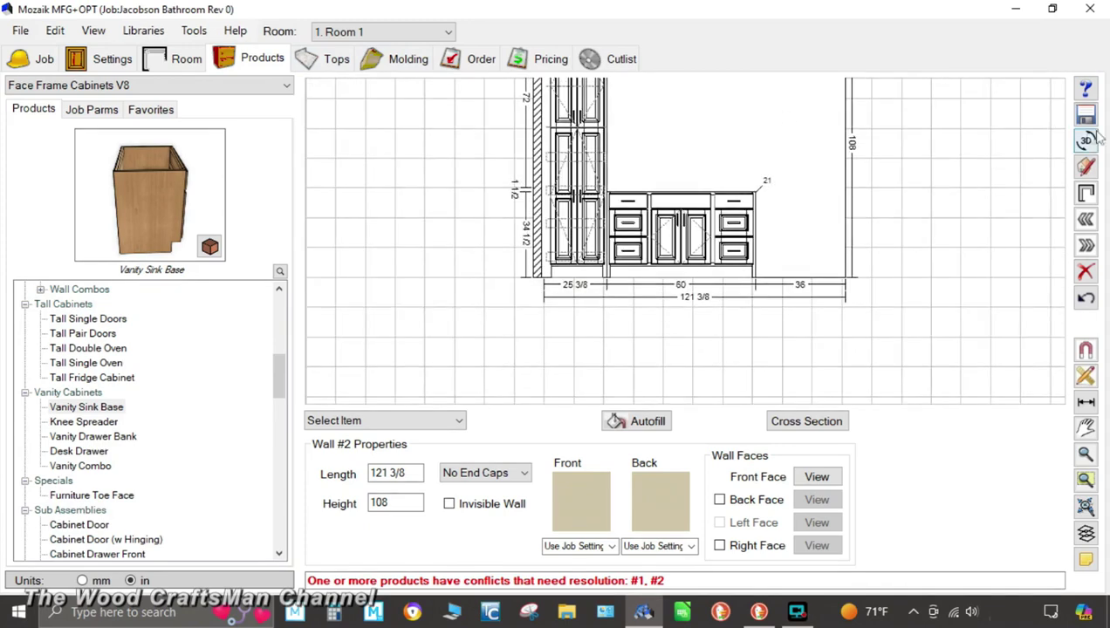
click(1085, 507)
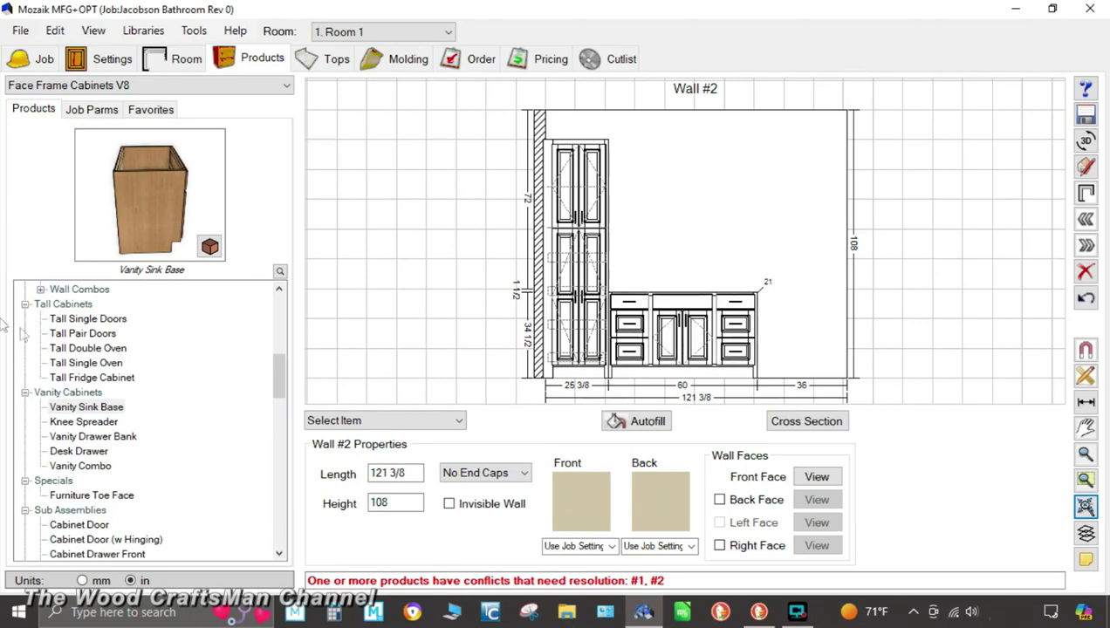
click(250, 87)
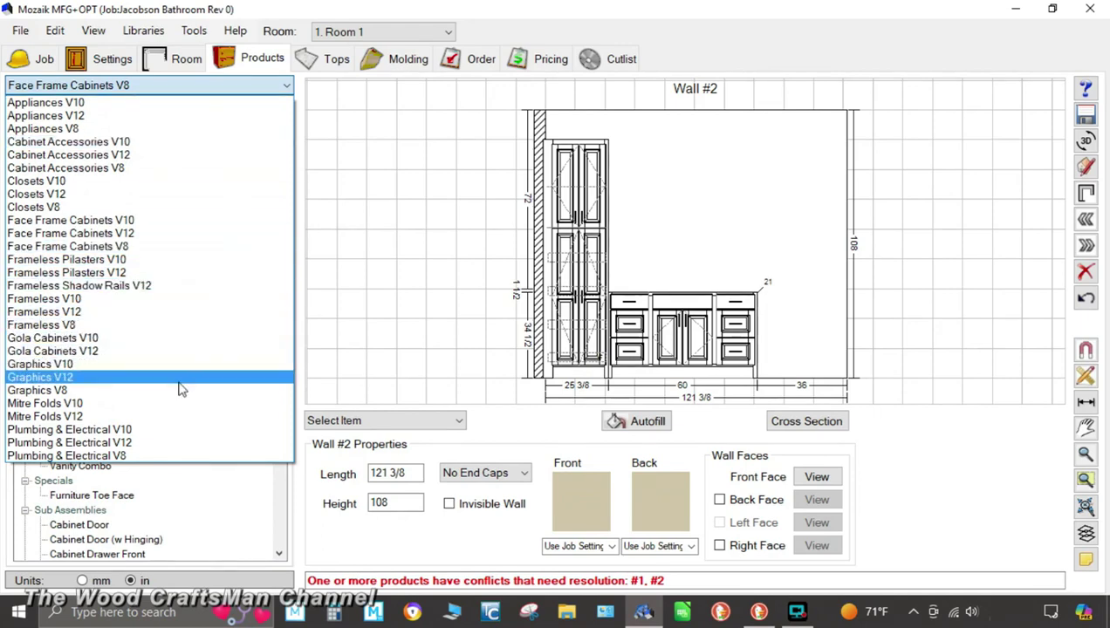
click(142, 444)
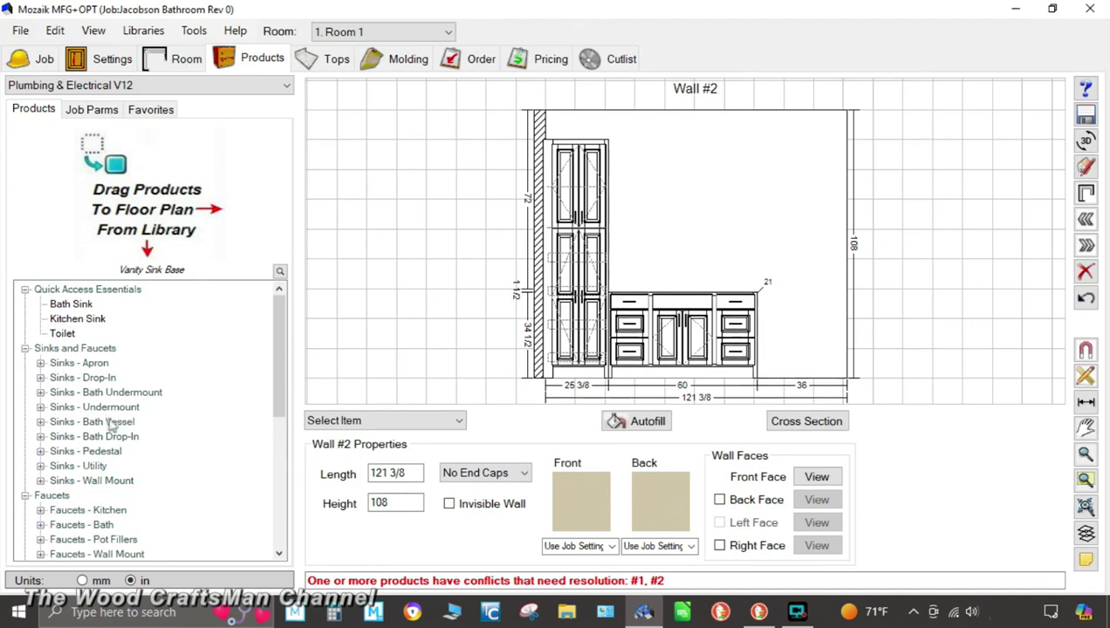
click(41, 394)
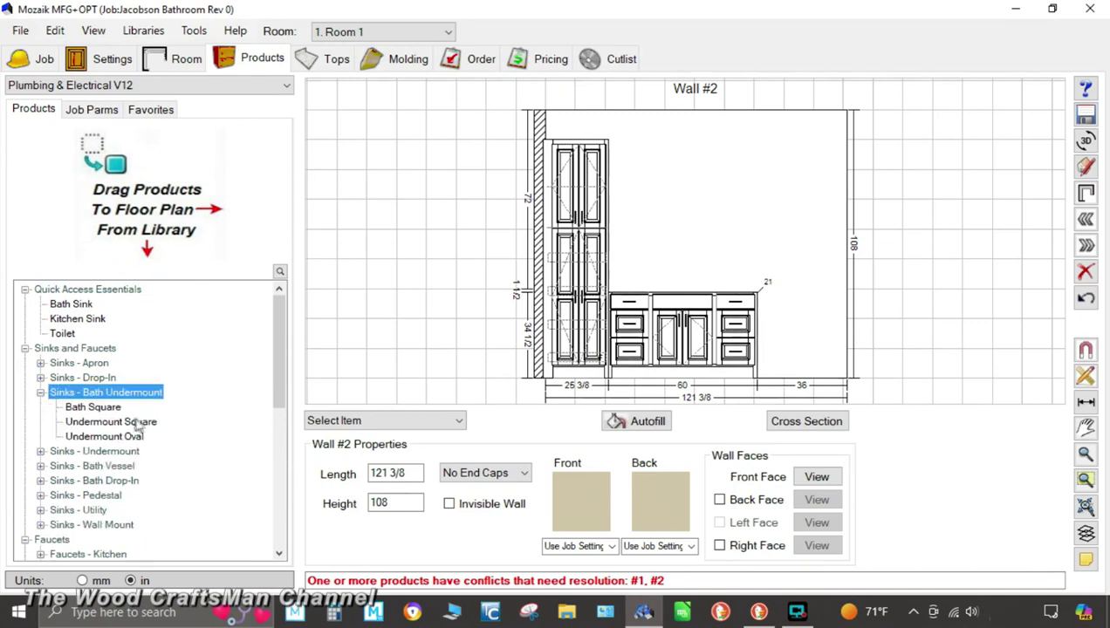
click(97, 408)
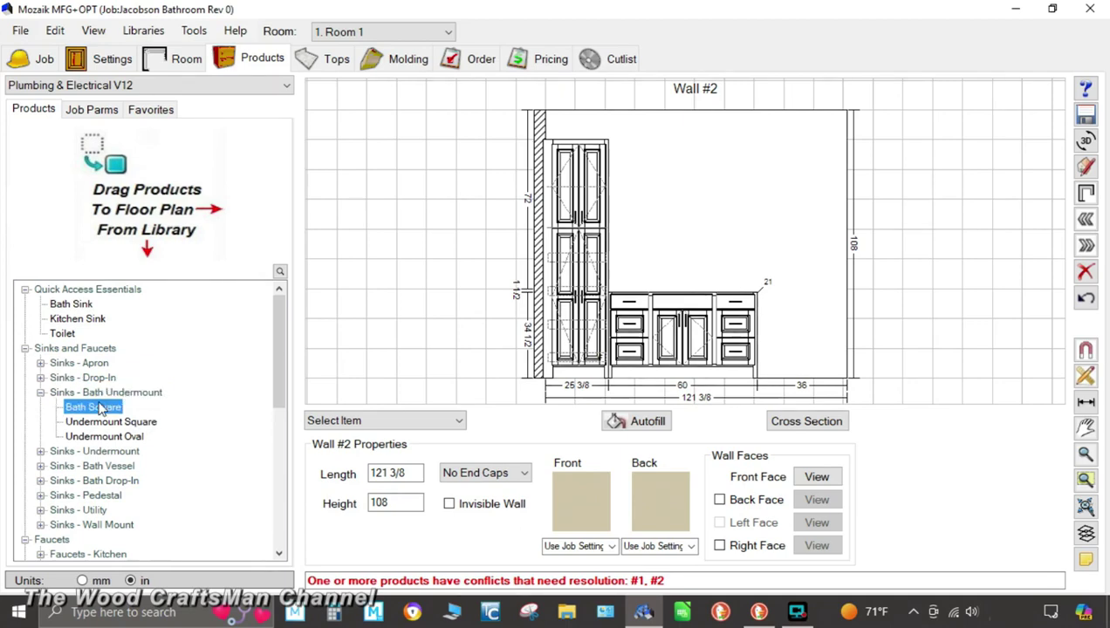
click(103, 423)
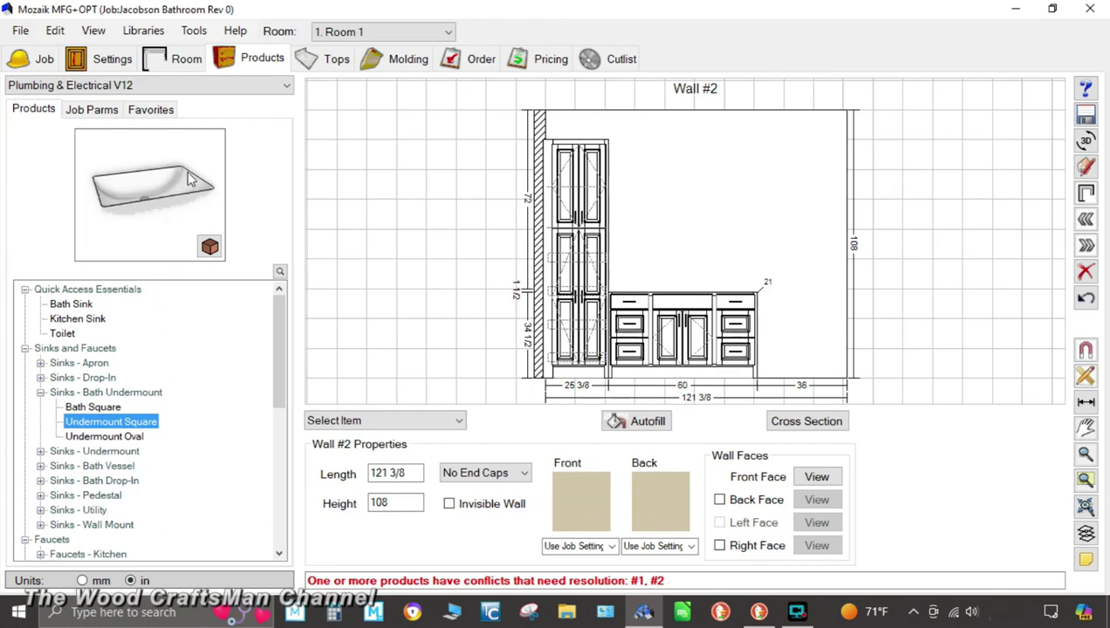
- Place the Undermount Square sink on top of the vanity, with its center about 54 21/32 in from the wall's left end
drag(184, 190, 701, 287)
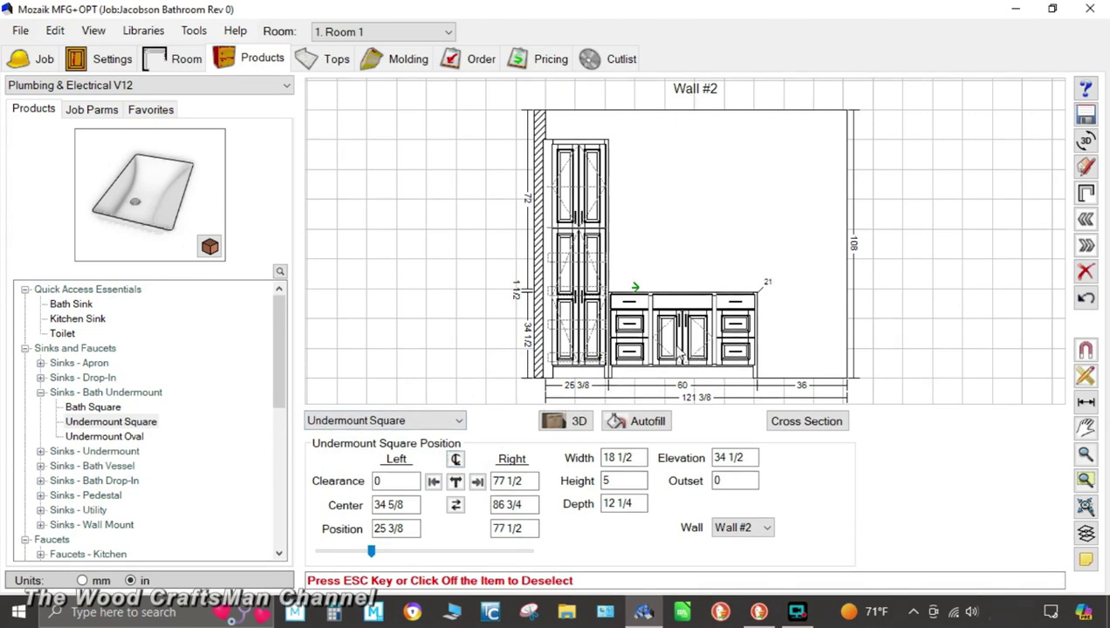
drag(622, 290, 681, 289)
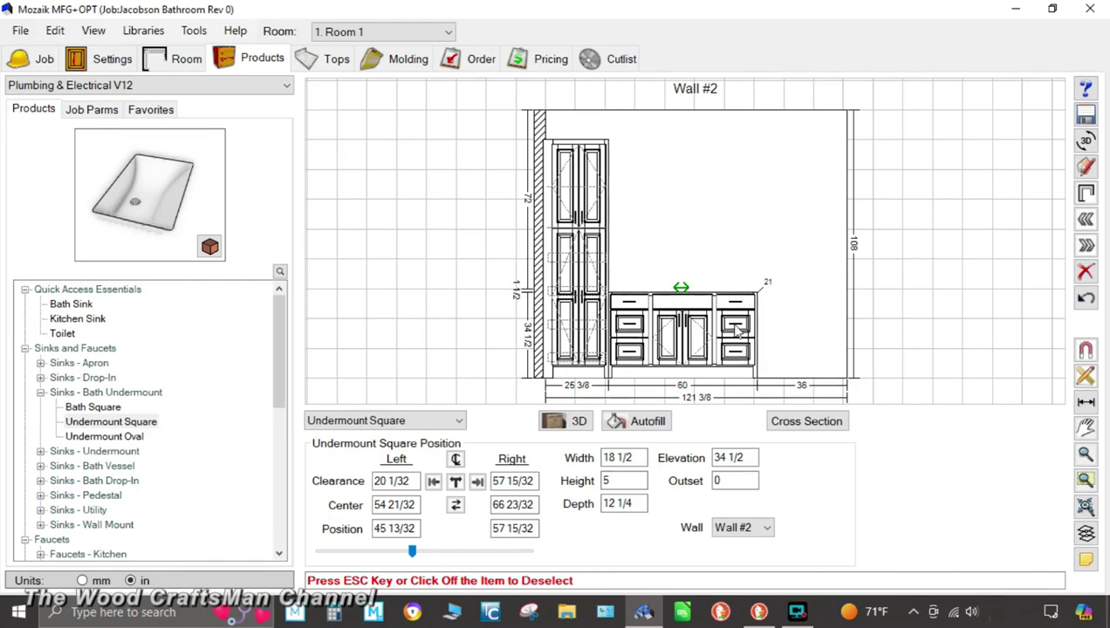
click(687, 365)
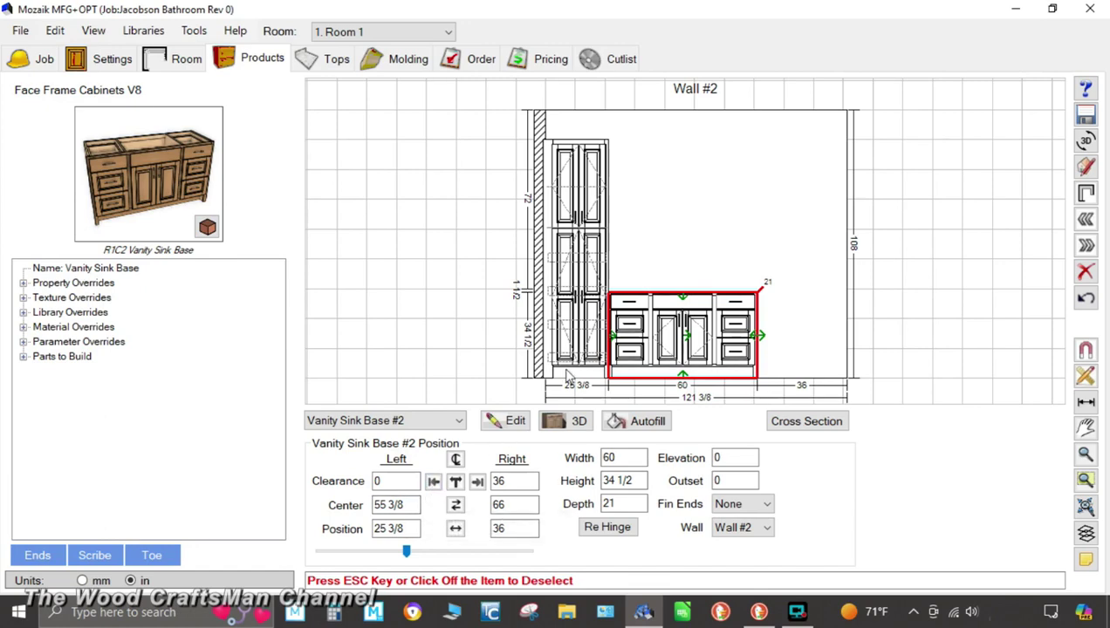
- Select the Undermount Square sink on the vanity and set its center to 55 3/8 in from the wall's left end
click(690, 243)
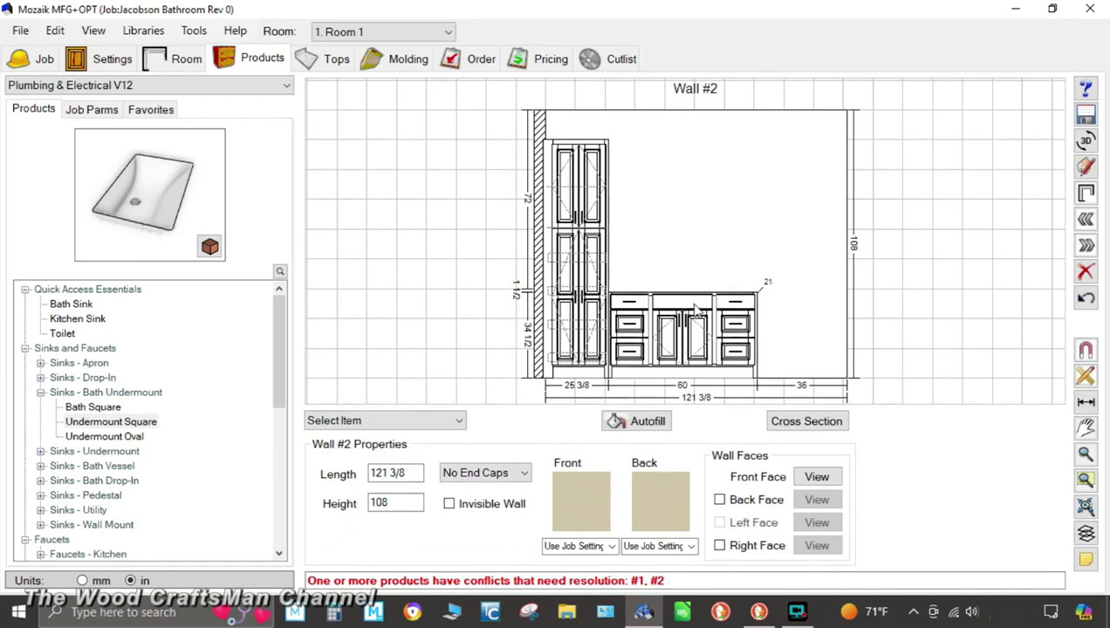
click(445, 425)
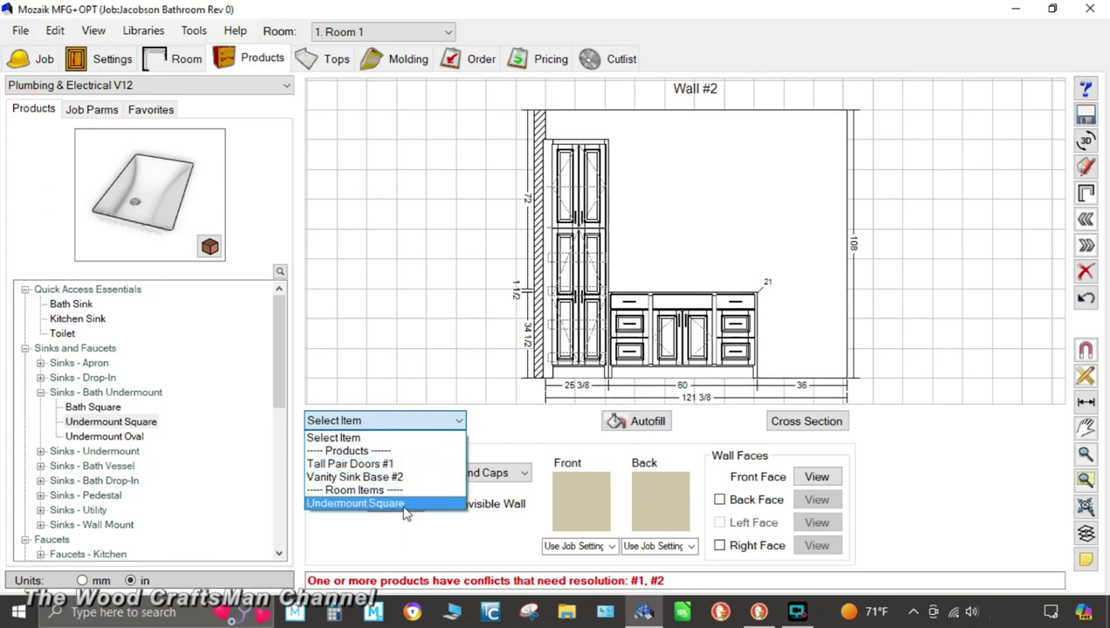
click(366, 504)
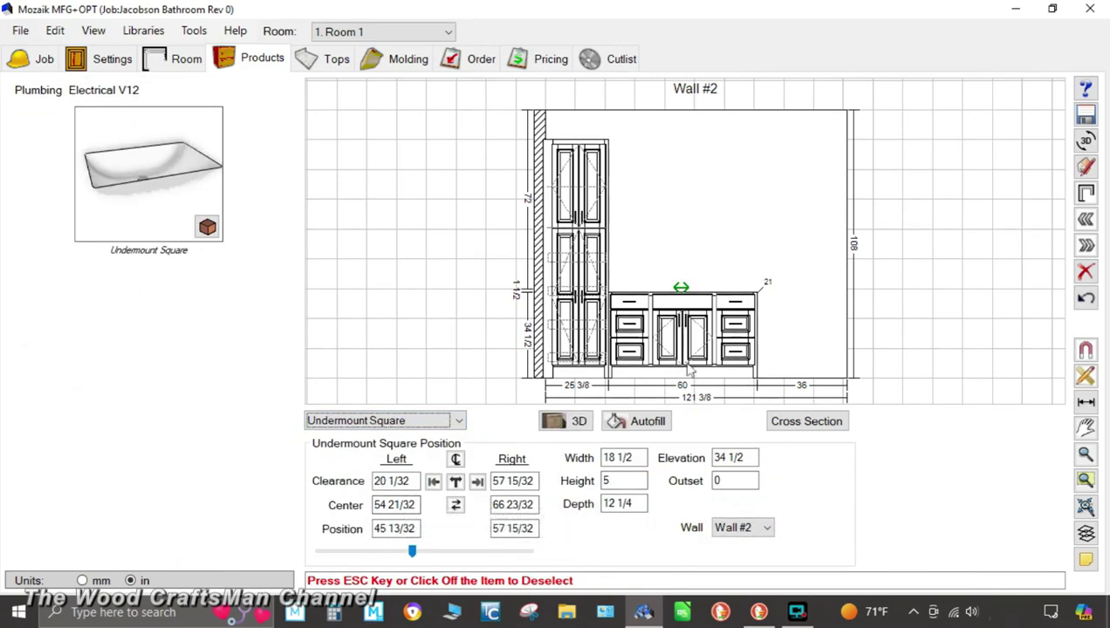
drag(418, 506, 238, 499)
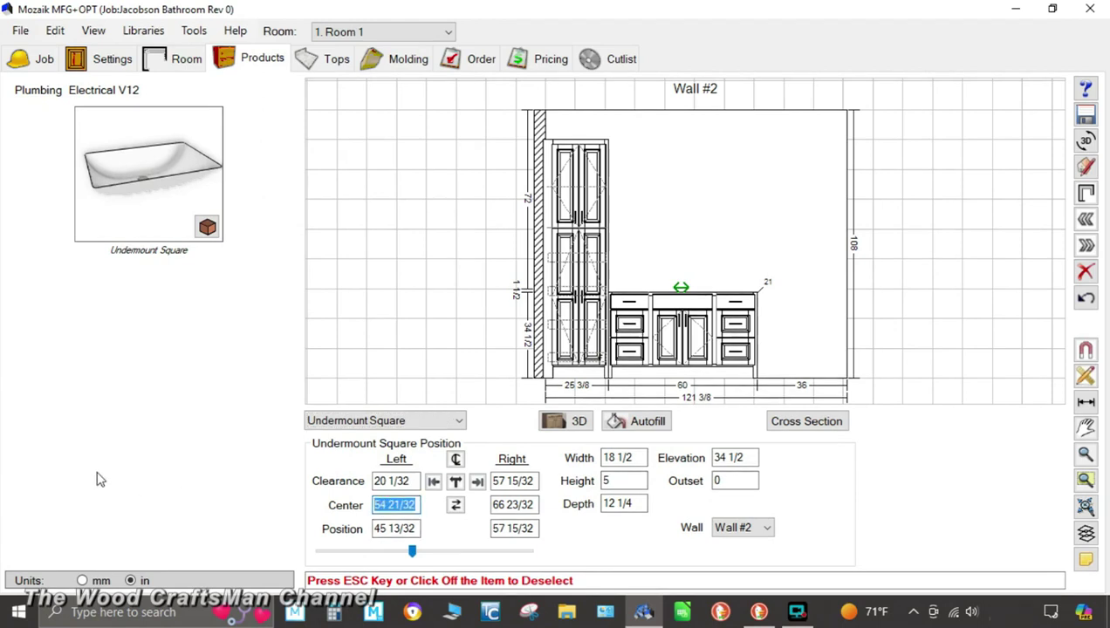
text(55 3/)
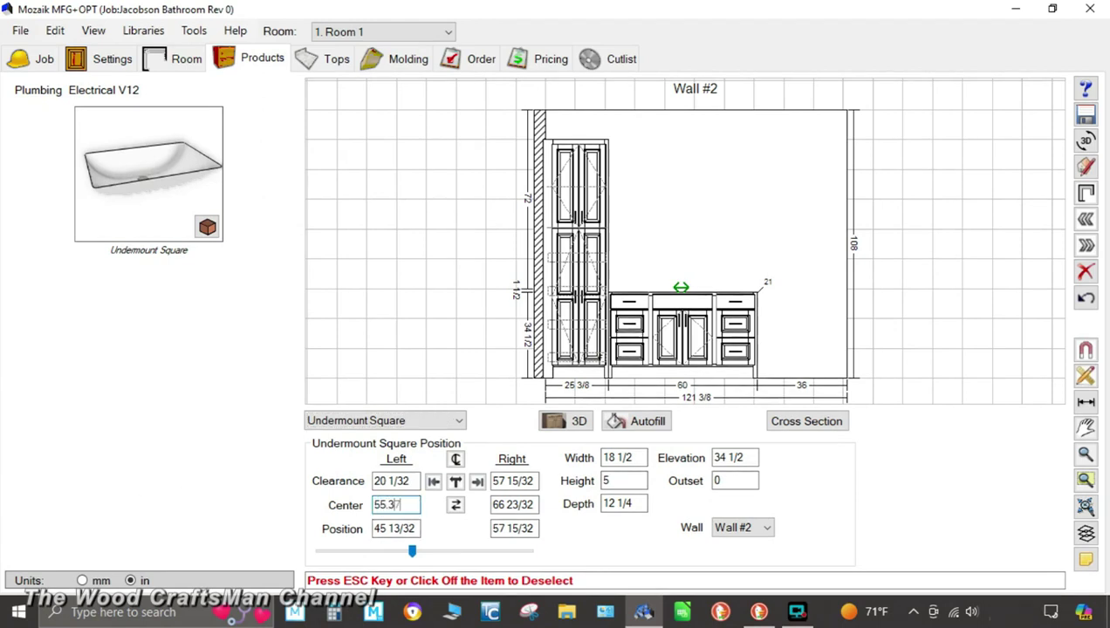
text(8)
key(Return)
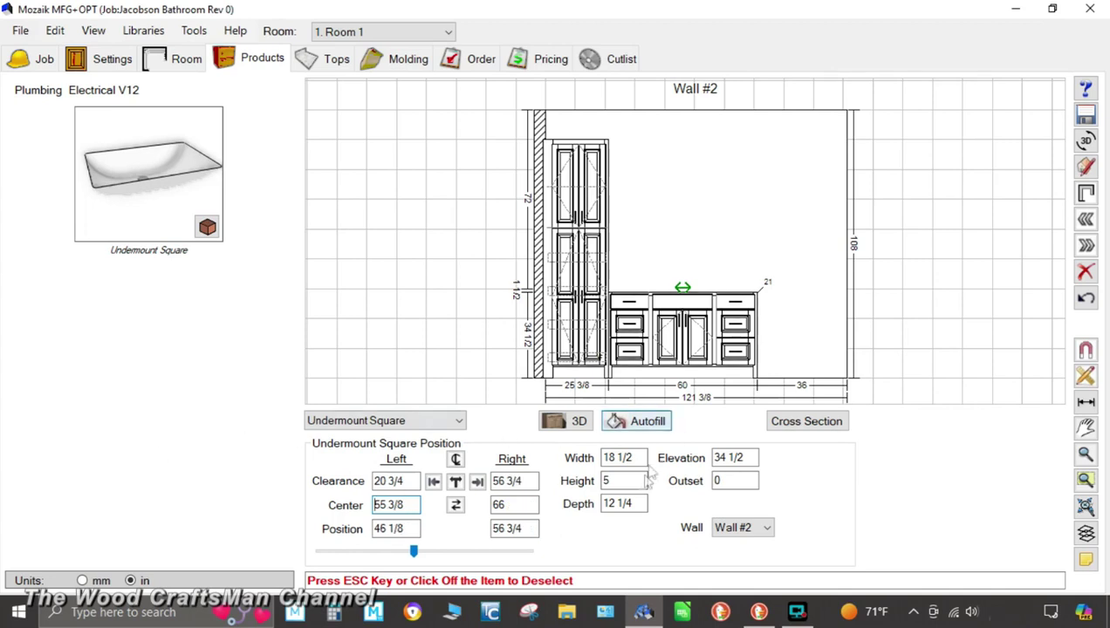
- Set the Undermount Square sink's outset to 2 in and its elevation to 35 1/4 in
click(717, 485)
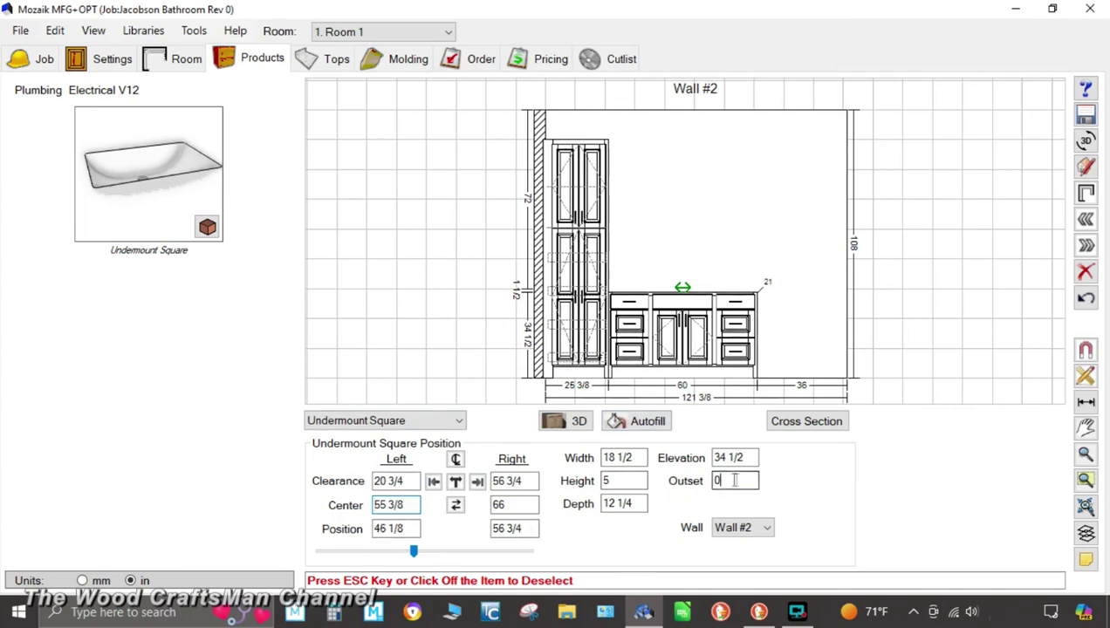
text(2)
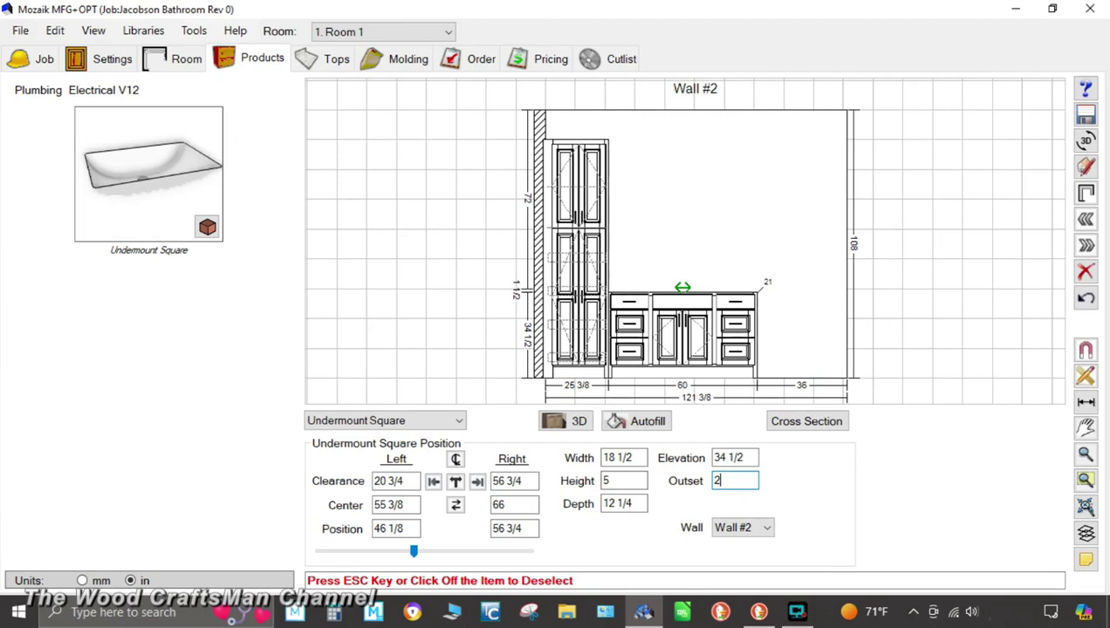
click(750, 459)
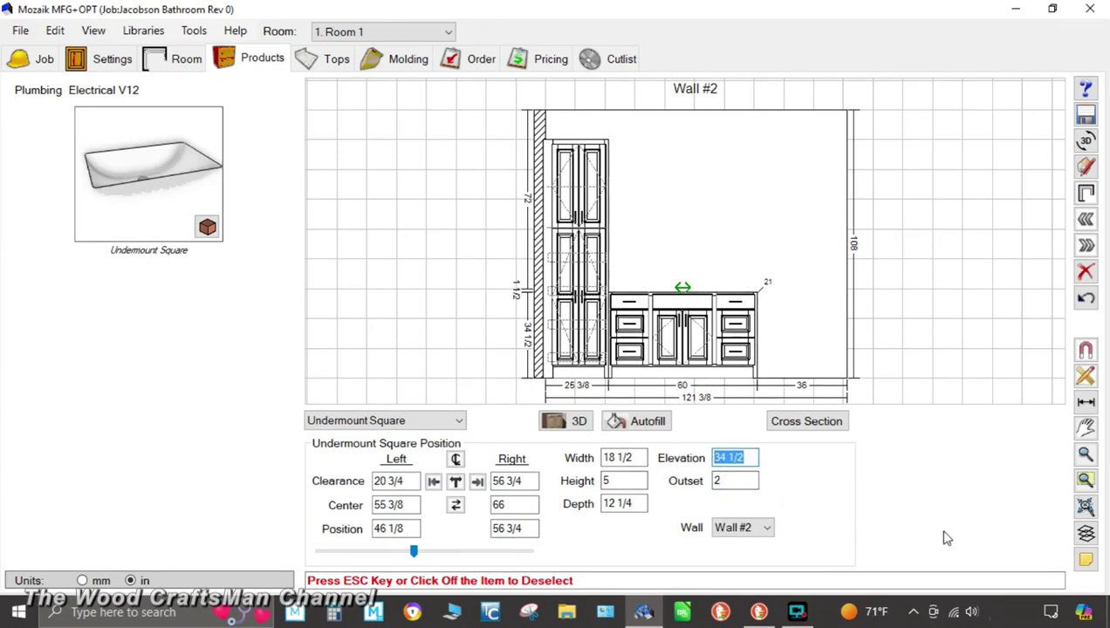
text(35.25)
key(Return)
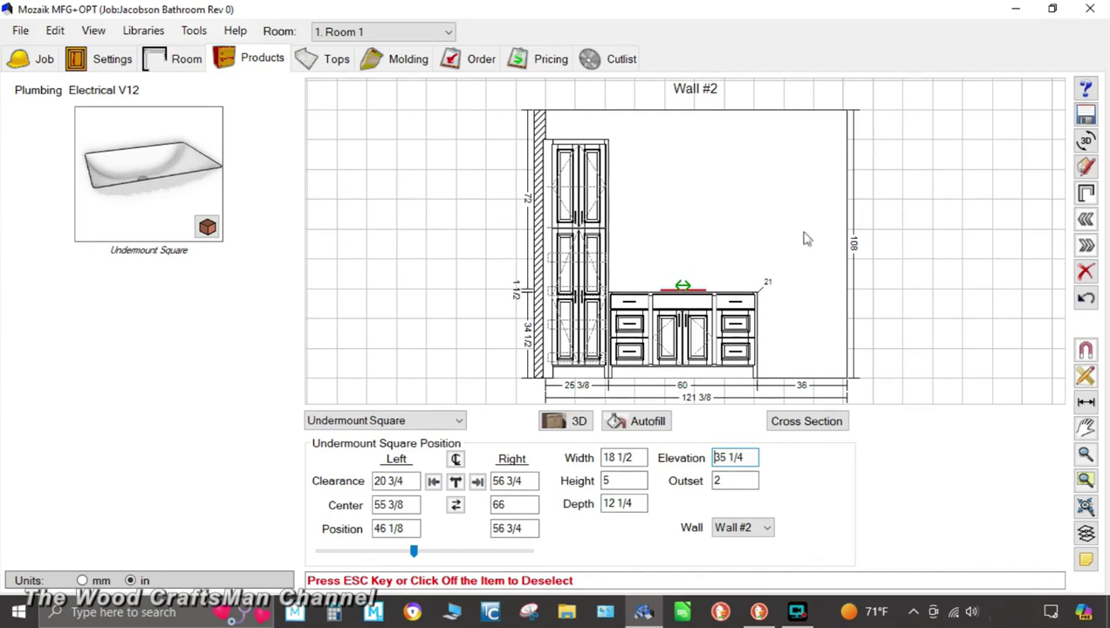
click(738, 223)
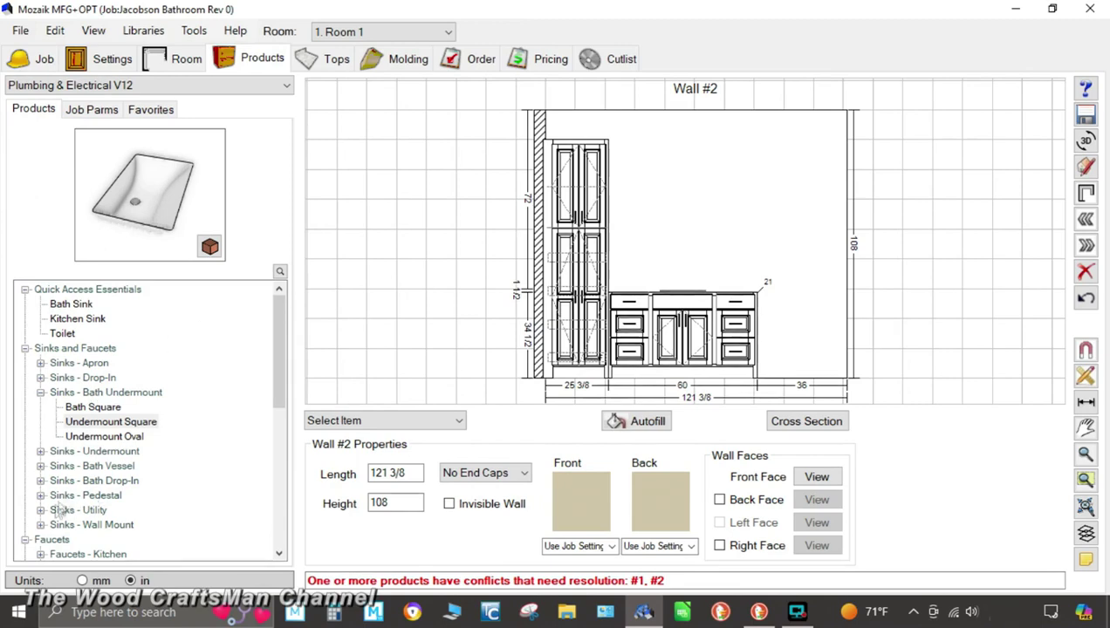
- Choose Vanity Faucet 1 from the bath faucets and place it over the vanity sink
scroll(76, 478, down, 2)
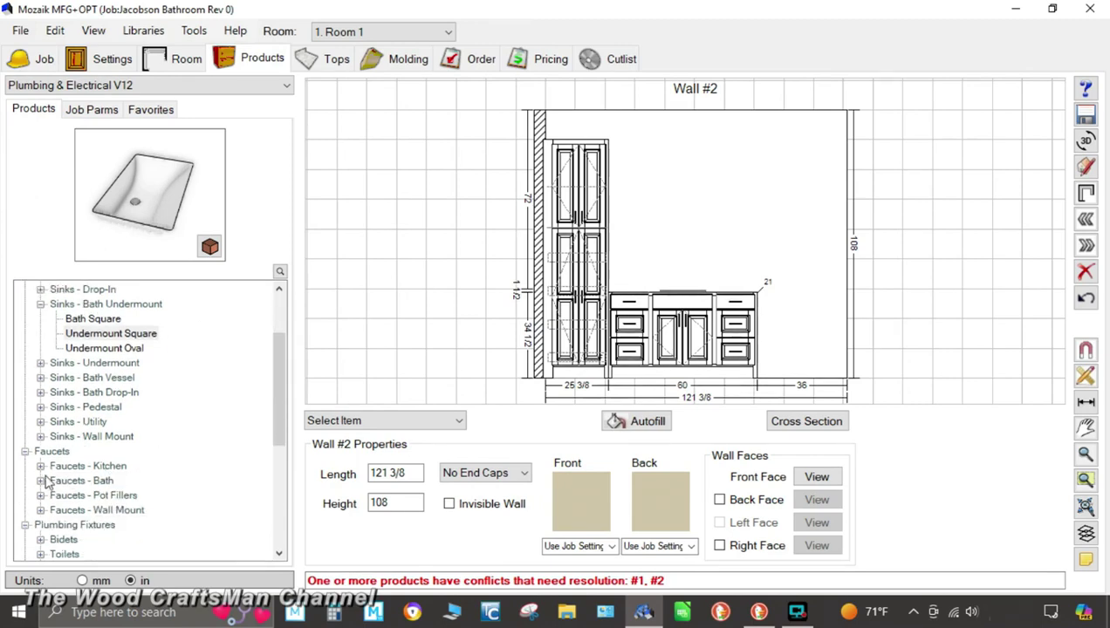
click(41, 482)
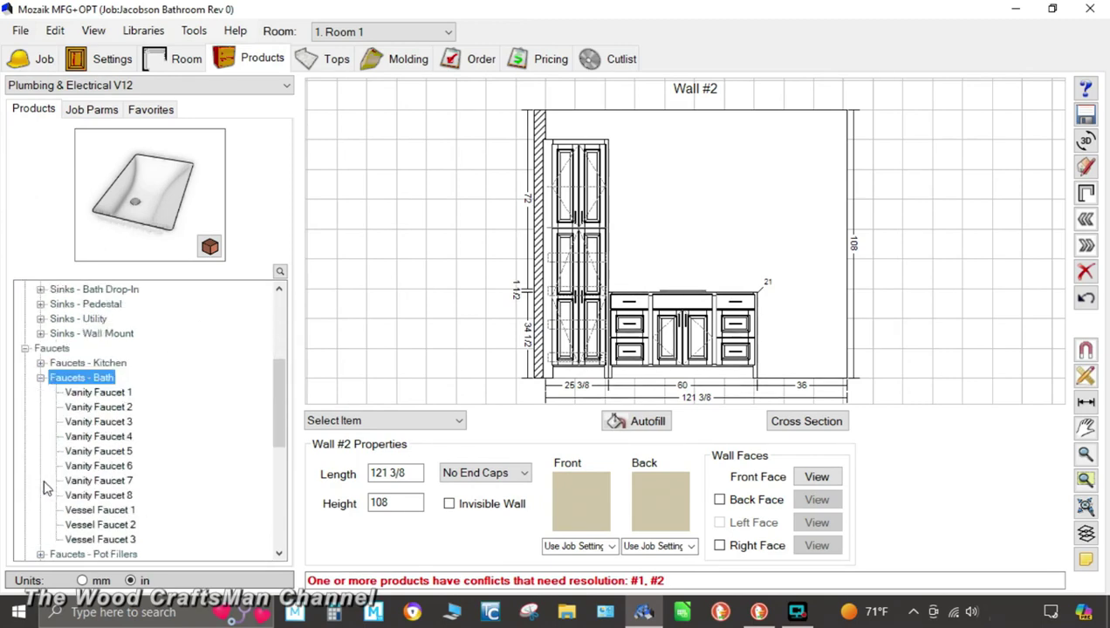
click(122, 393)
mouse_move(122, 393)
mouse_down()
mouse_move(183, 207)
mouse_move(702, 261)
mouse_up()
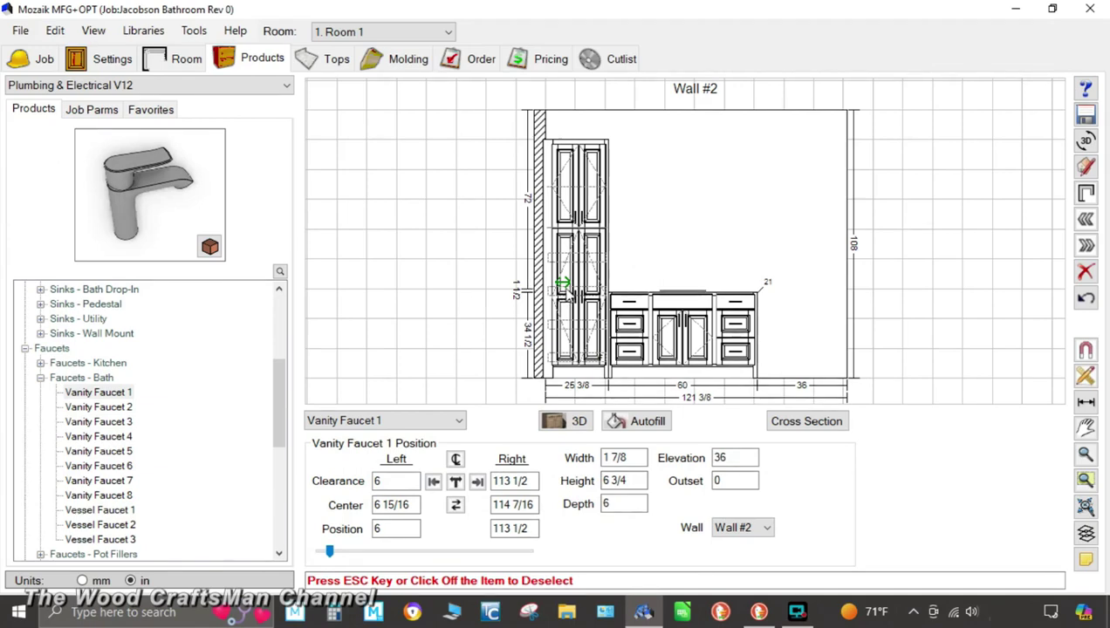
drag(563, 283, 677, 281)
- Set Vanity Faucet 1's center to 55 3/8 in from the wall's left end and its outset to 3 in
drag(414, 504, 374, 504)
text(55)
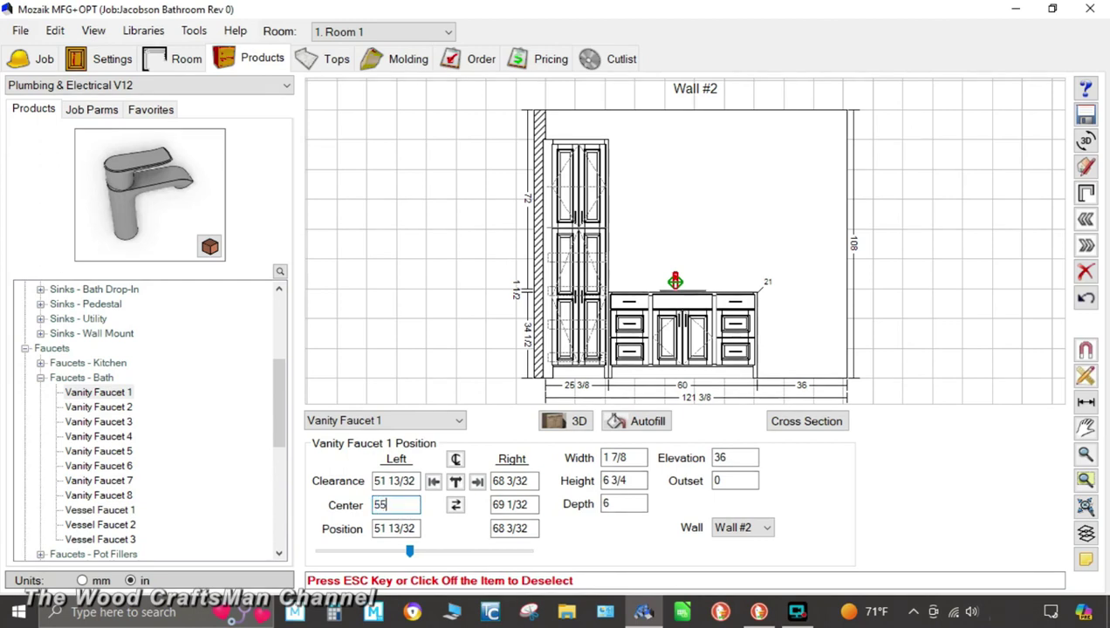
text(.375)
key(Return)
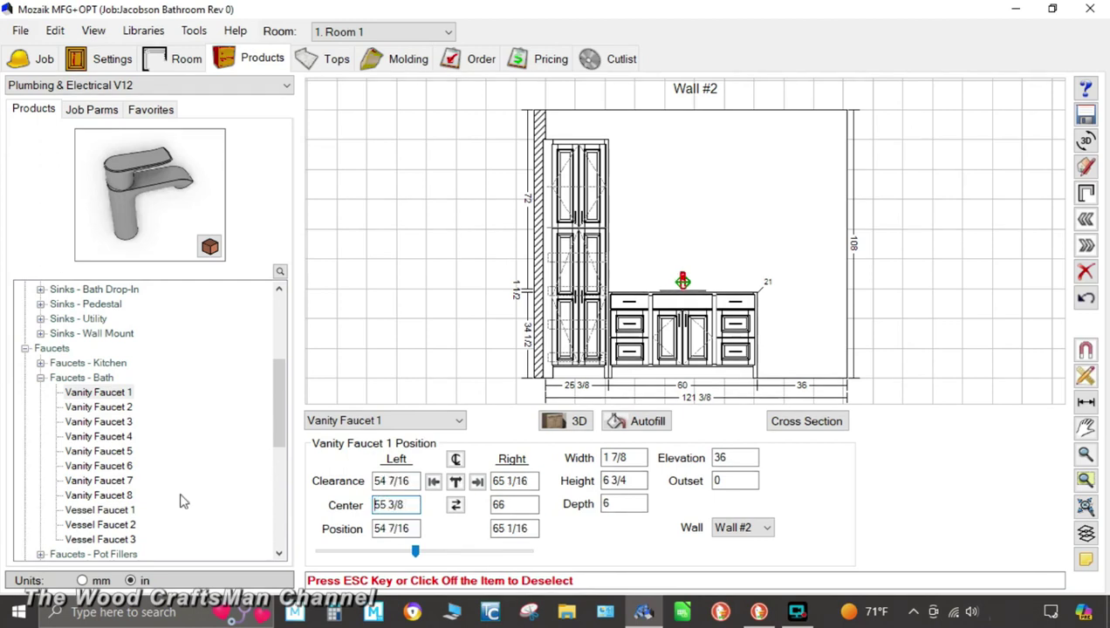
click(730, 480)
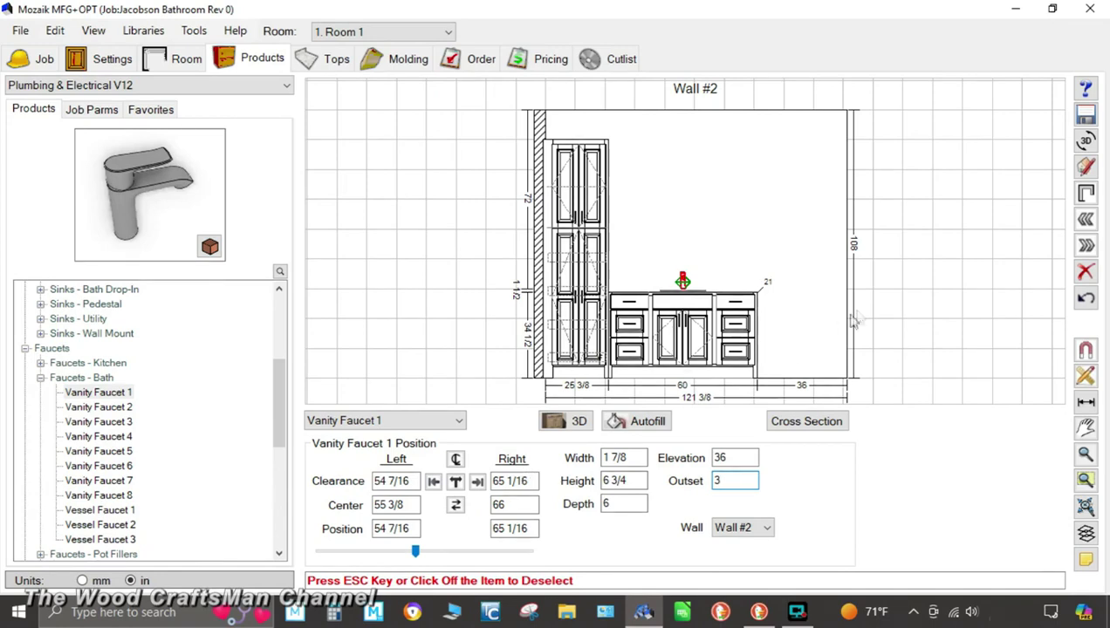
click(772, 241)
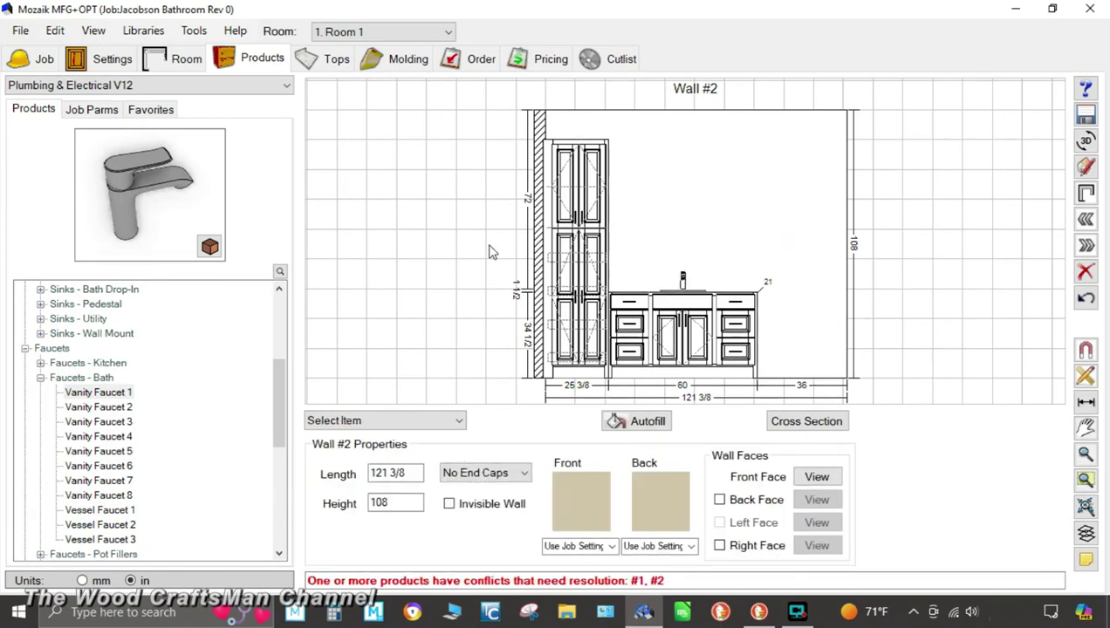
- Load the Graphics V12 library and place the Bevelled Mirror from the decor mirrors on Wall #2
click(253, 85)
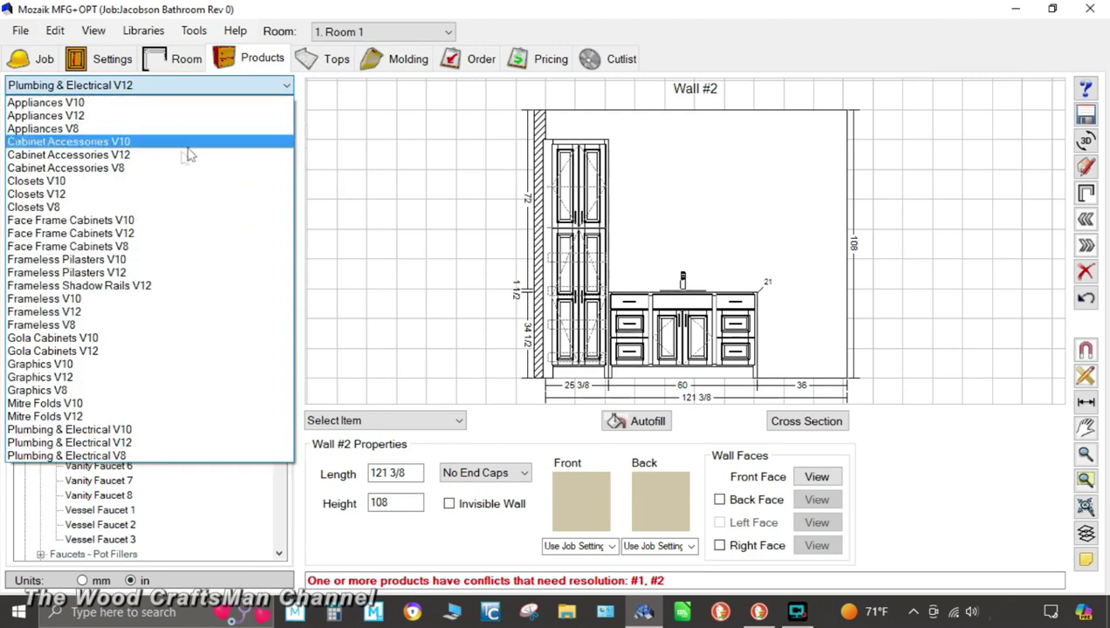
click(63, 377)
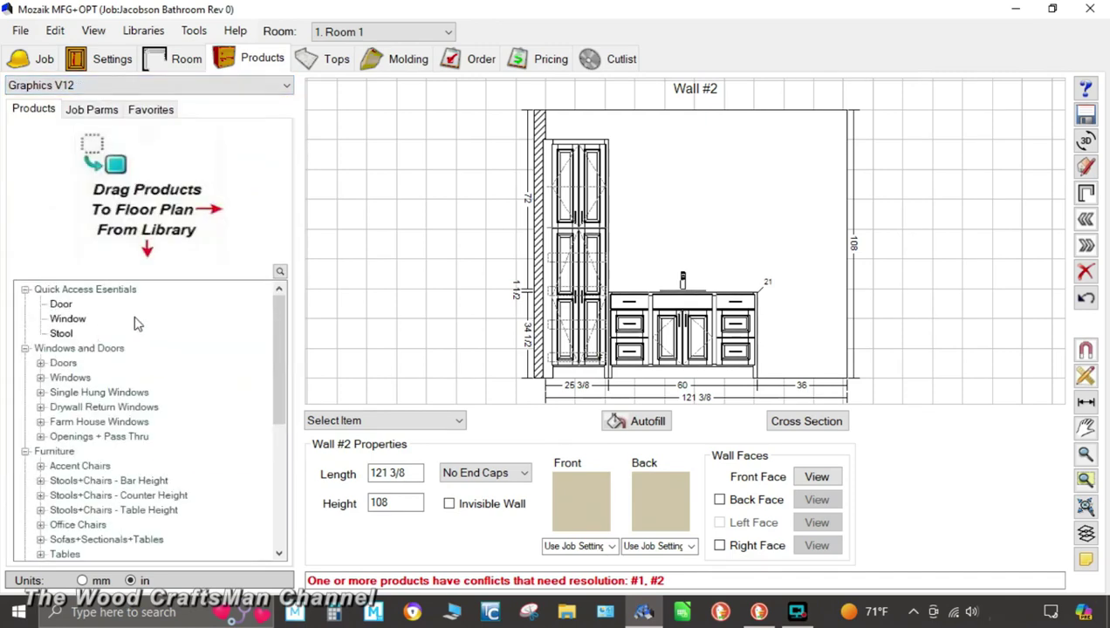
scroll(135, 325, down, 4)
scroll(135, 324, down, 2)
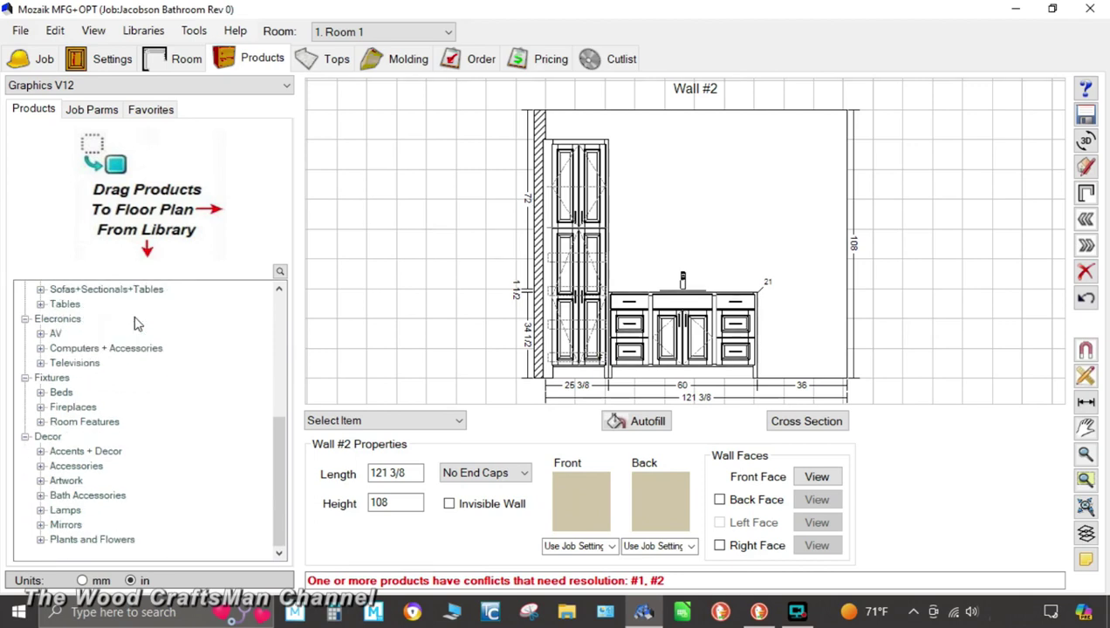
click(41, 525)
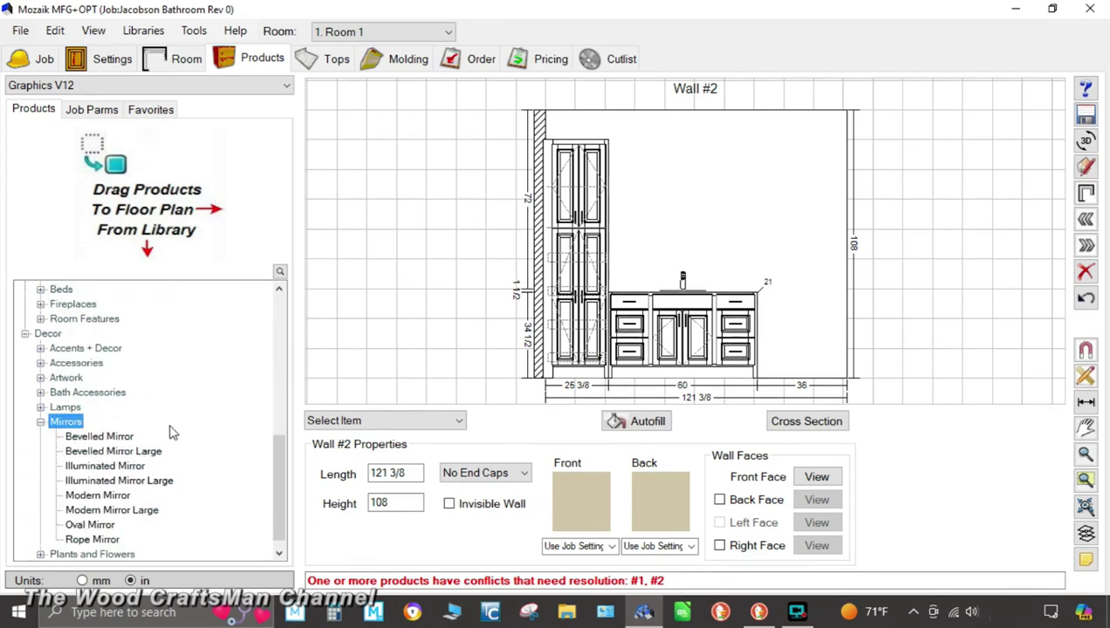
click(99, 437)
drag(162, 207, 706, 222)
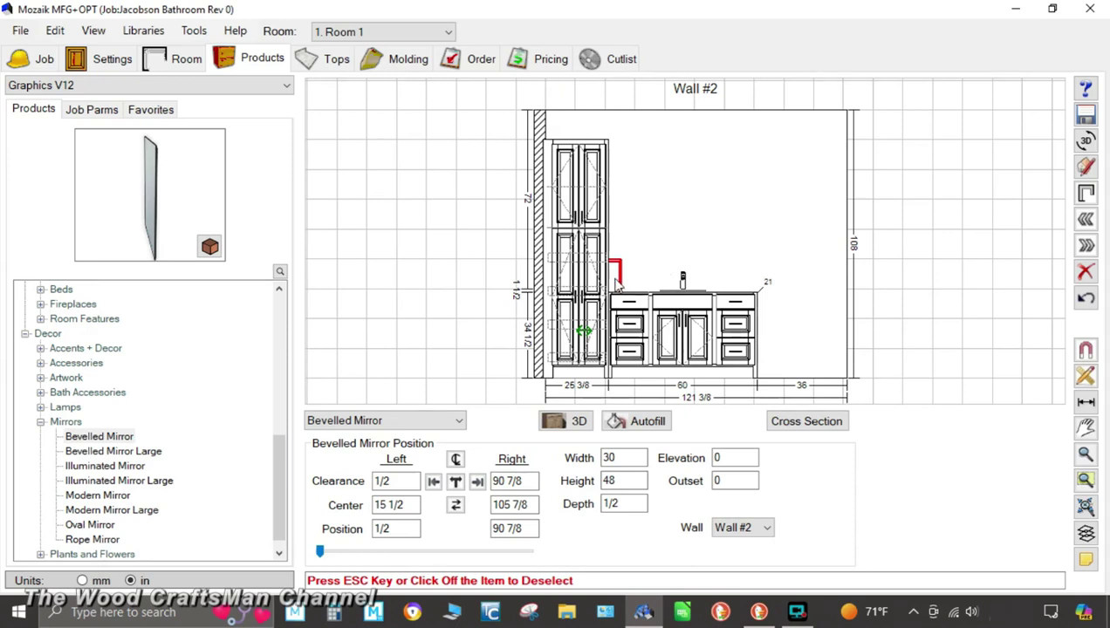
- Set the Bevelled Mirror's center to 55 3/8 in from the wall's left end and its elevation to 42 in
click(397, 506)
text(5)
key(Return)
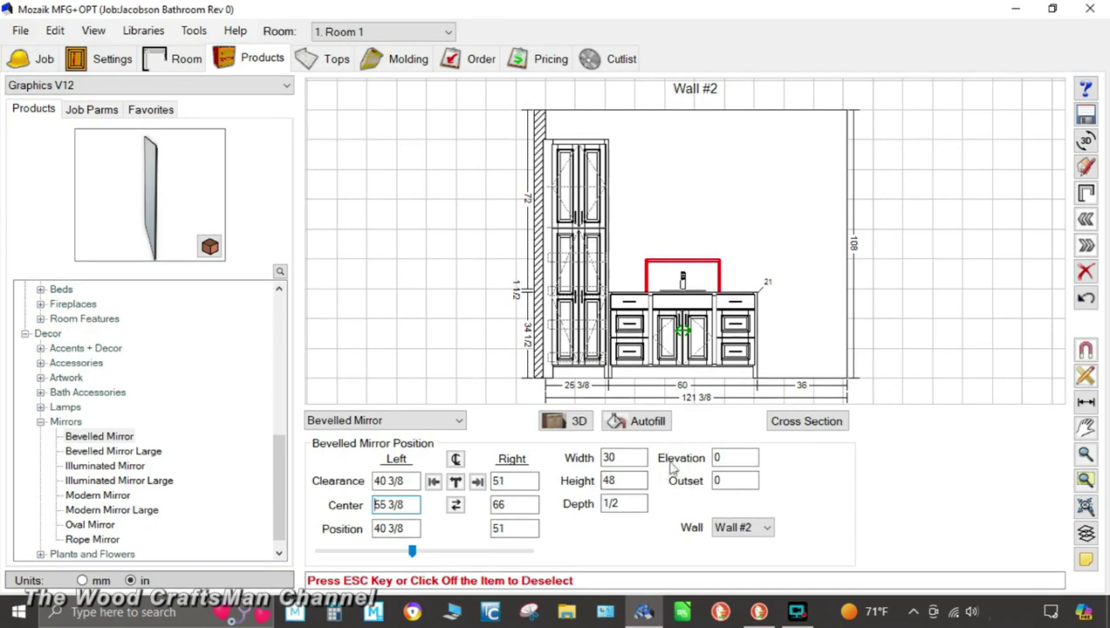
click(745, 463)
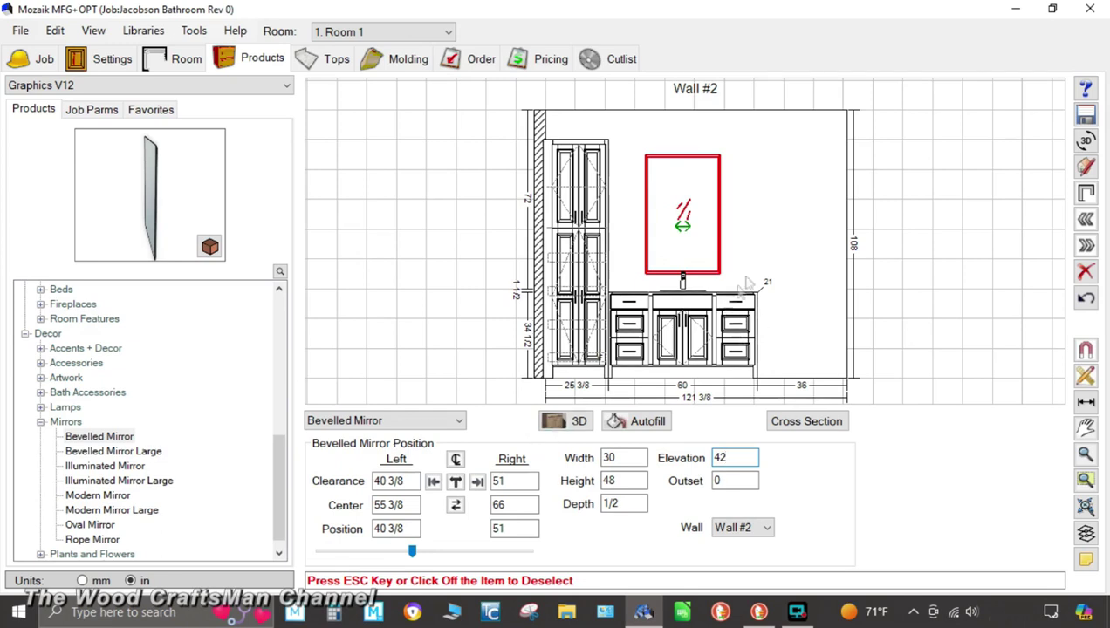
- Widen the Bevelled Mirror to 54 in and recenter it at 55 3/8 in from the wall's left end
click(709, 253)
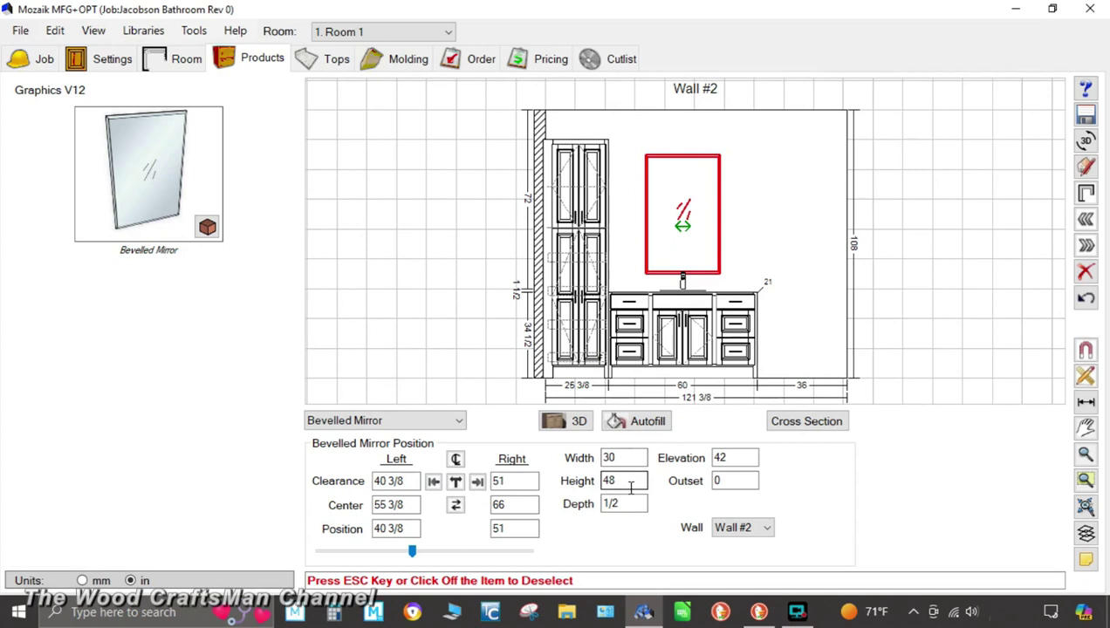
click(639, 457)
text(54)
key(Return)
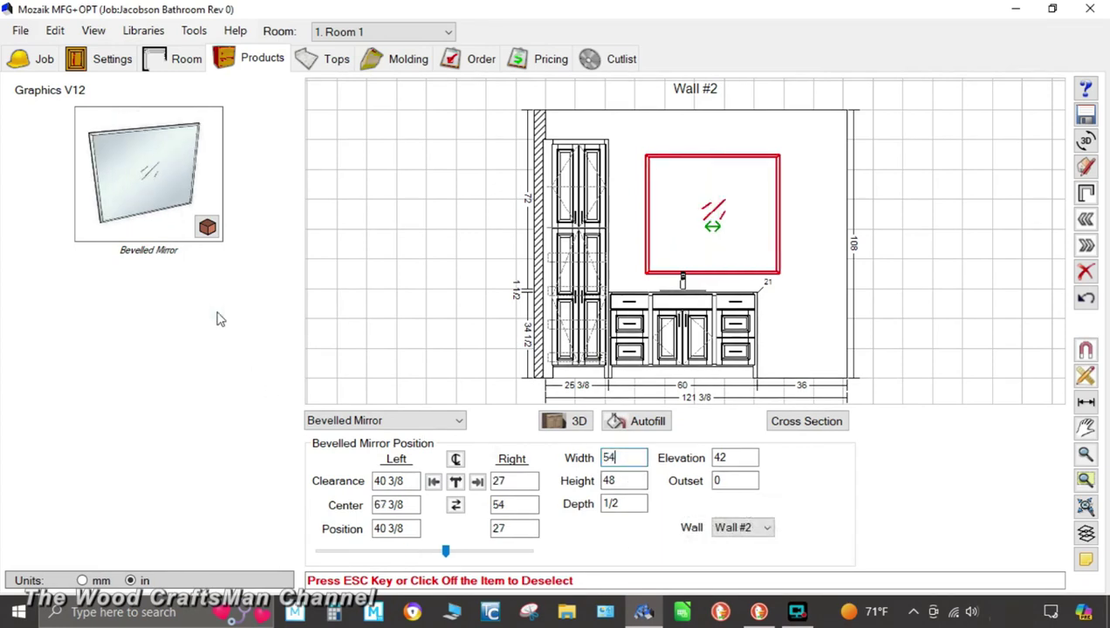
click(415, 507)
text(55.375)
key(Return)
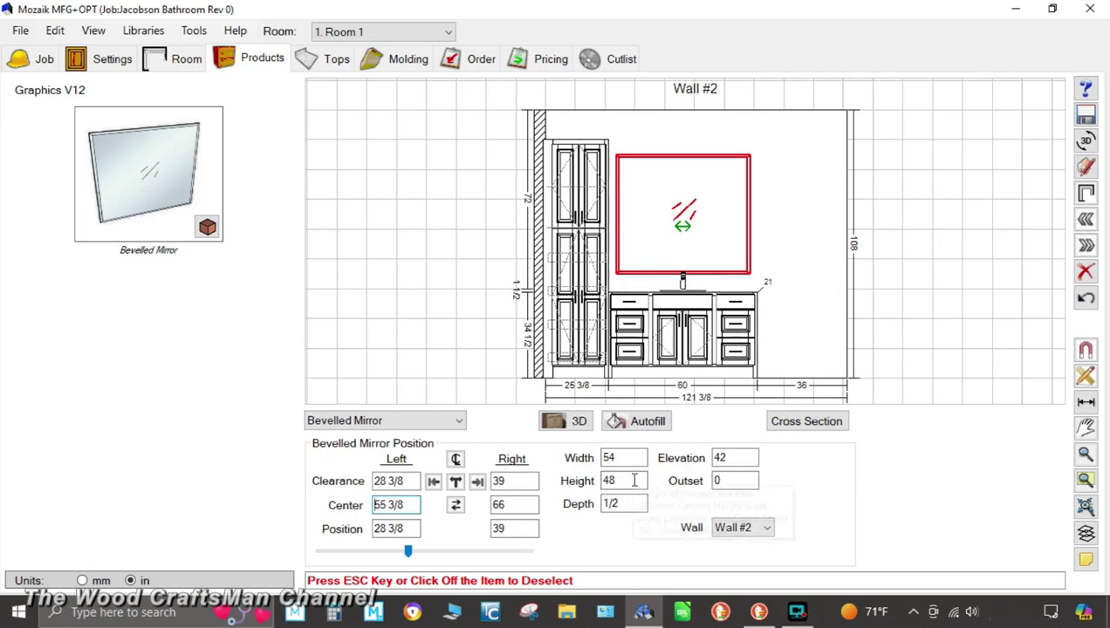
click(953, 291)
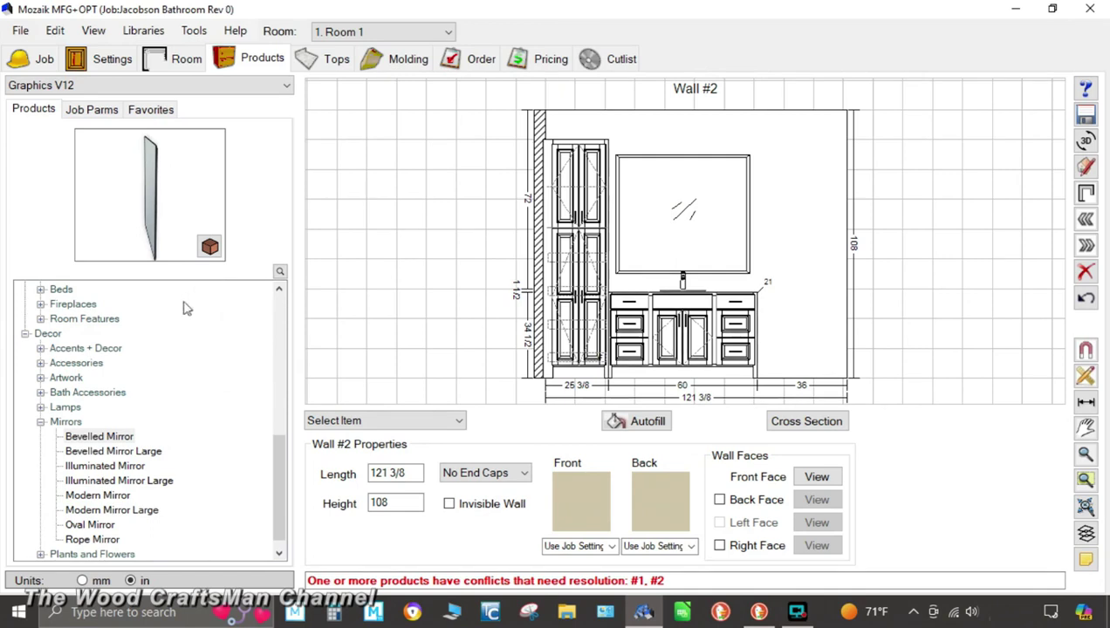
- Load the Plumbing & Electrical V12 library and choose Sconce 4 from the lighting sconces
click(270, 87)
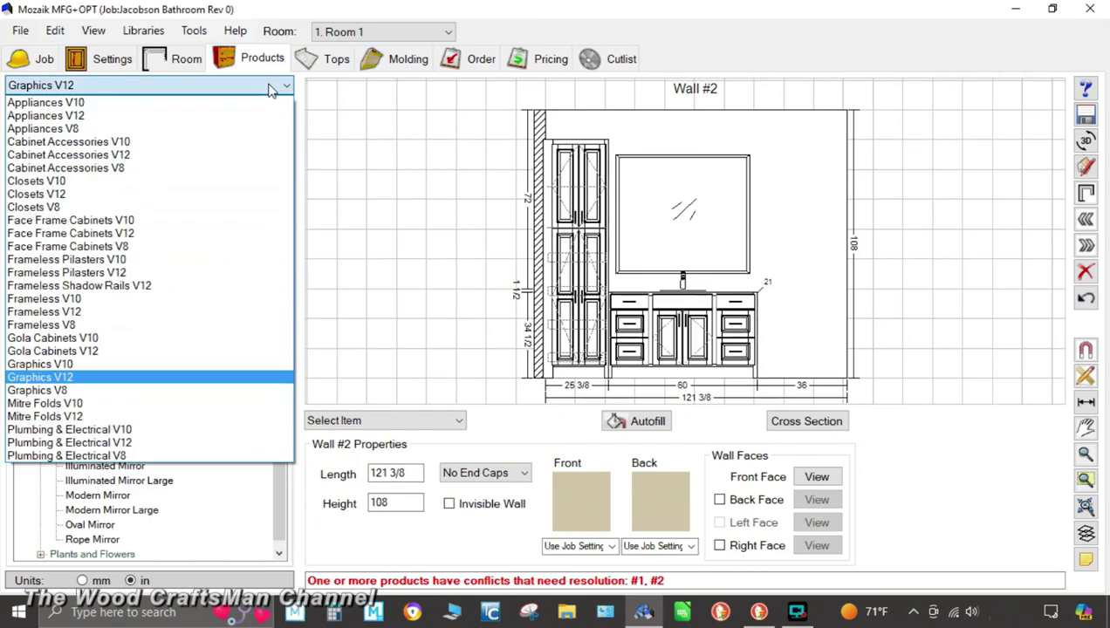
click(163, 443)
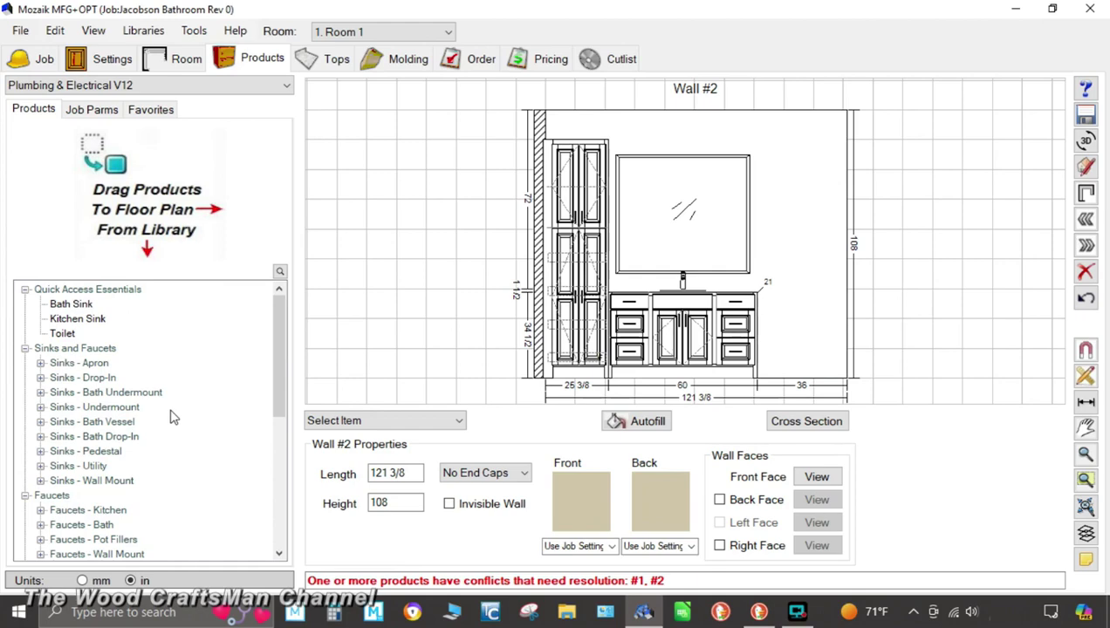
scroll(172, 418, down, 4)
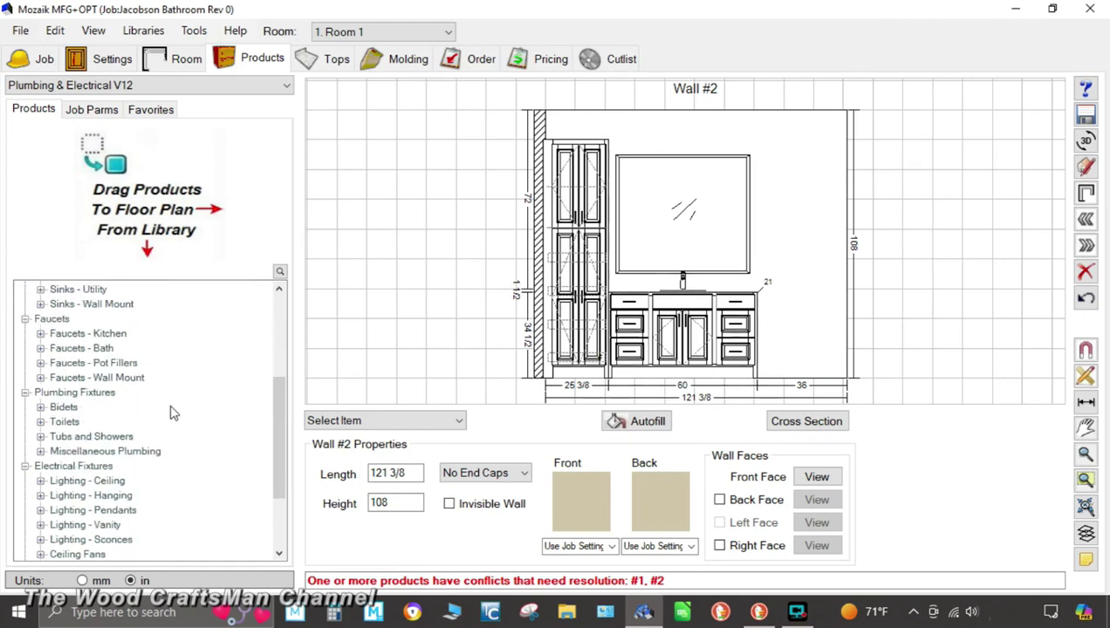
scroll(172, 414, down, 1)
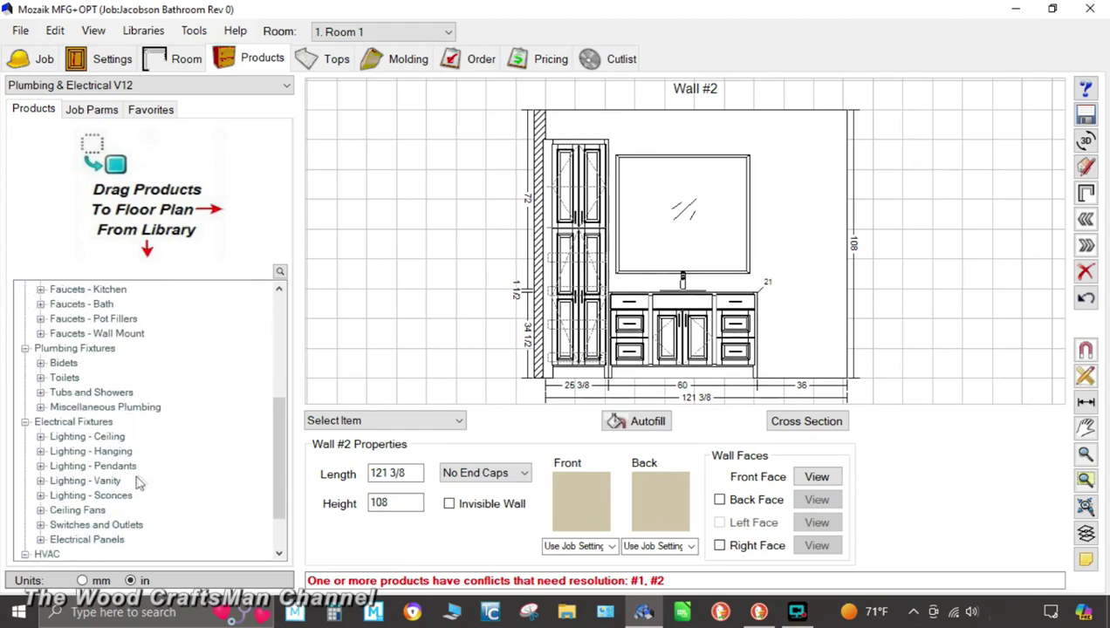
click(41, 496)
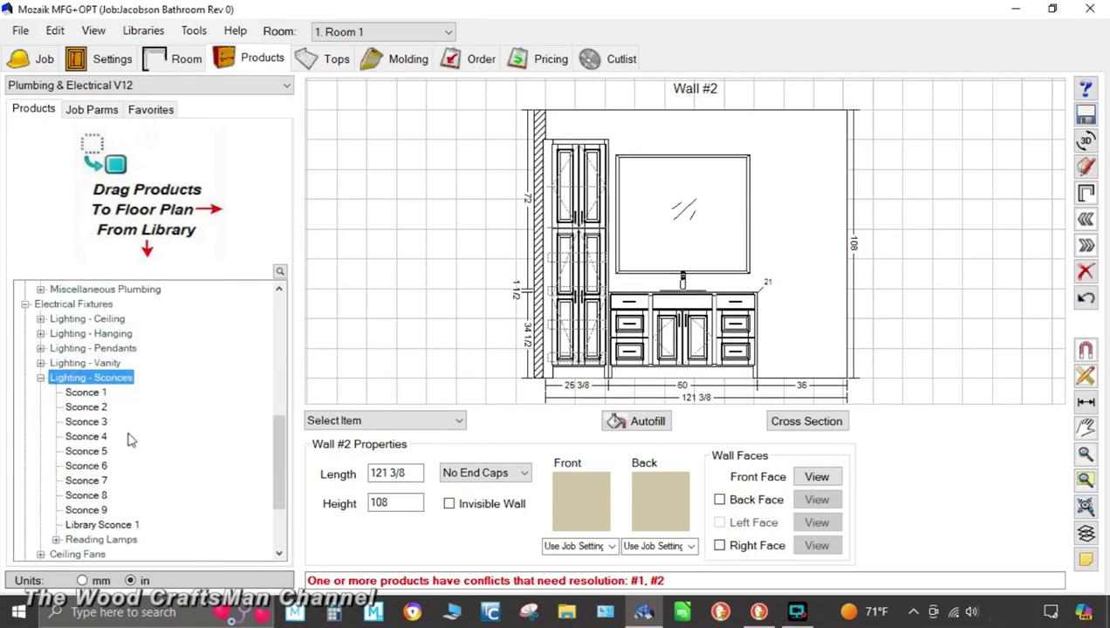
click(101, 438)
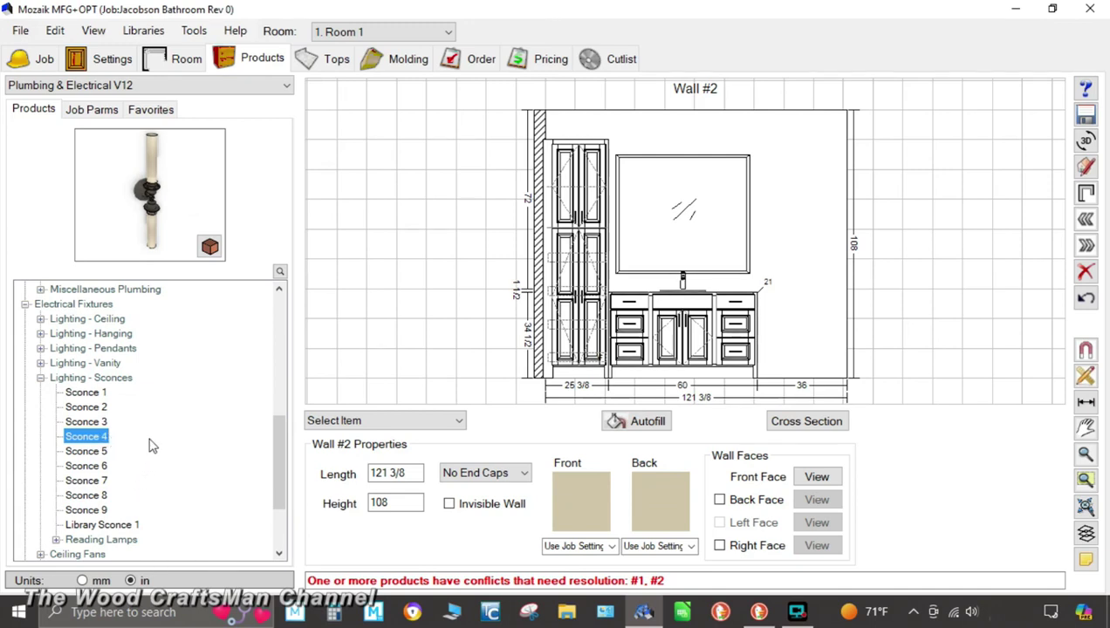
- Preview the vanity lights in the library and place Square Light 4 above the mirror on Wall #2
click(40, 364)
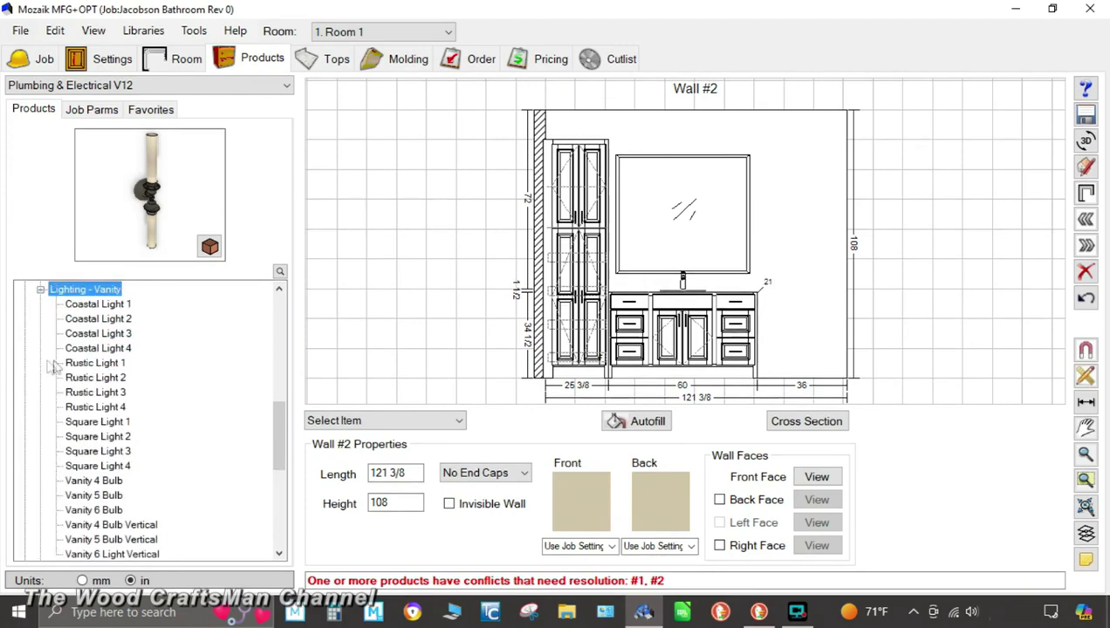
click(127, 349)
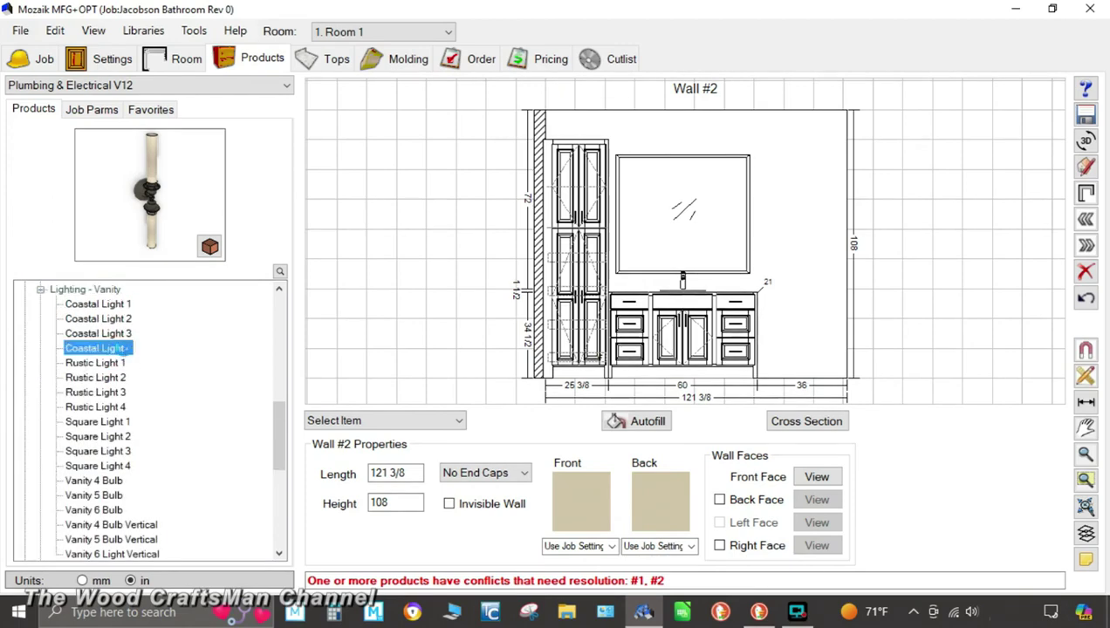
click(105, 408)
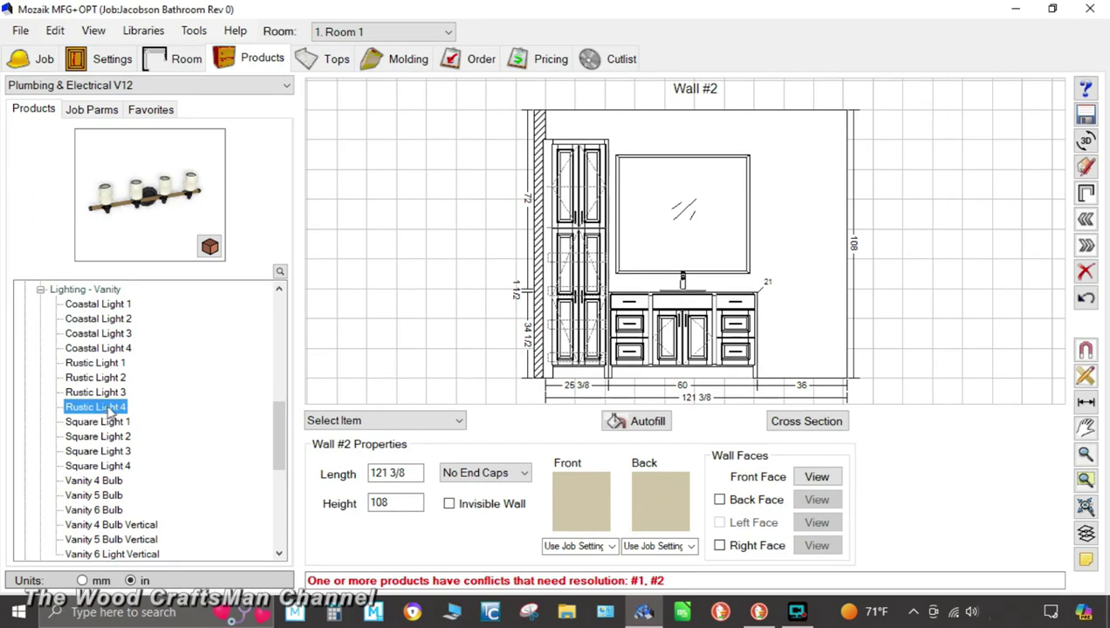
click(122, 466)
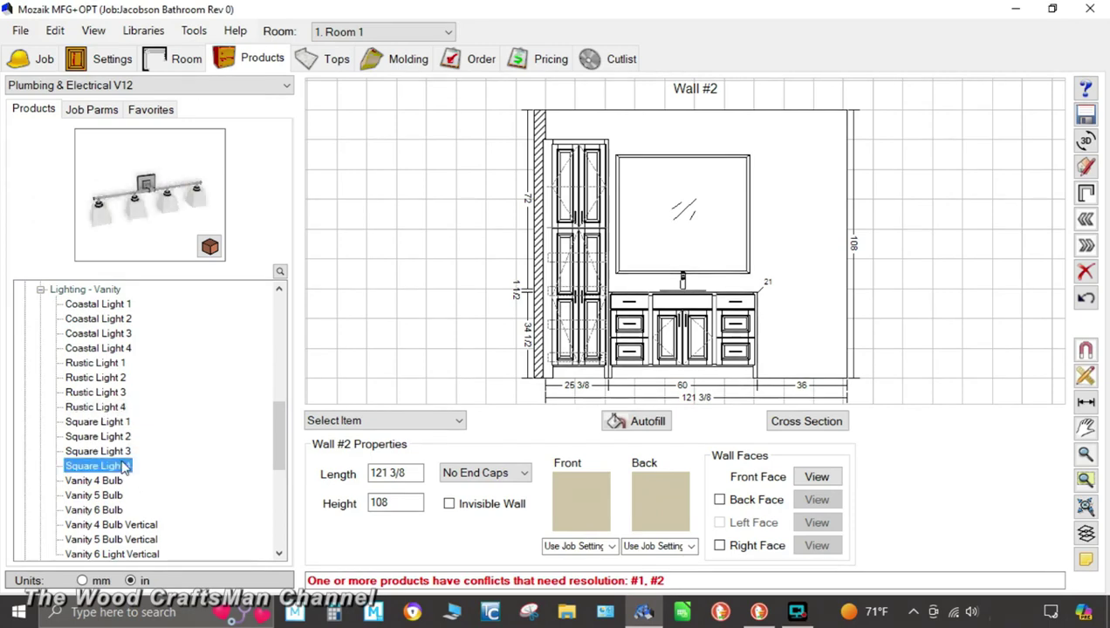
drag(156, 204, 712, 174)
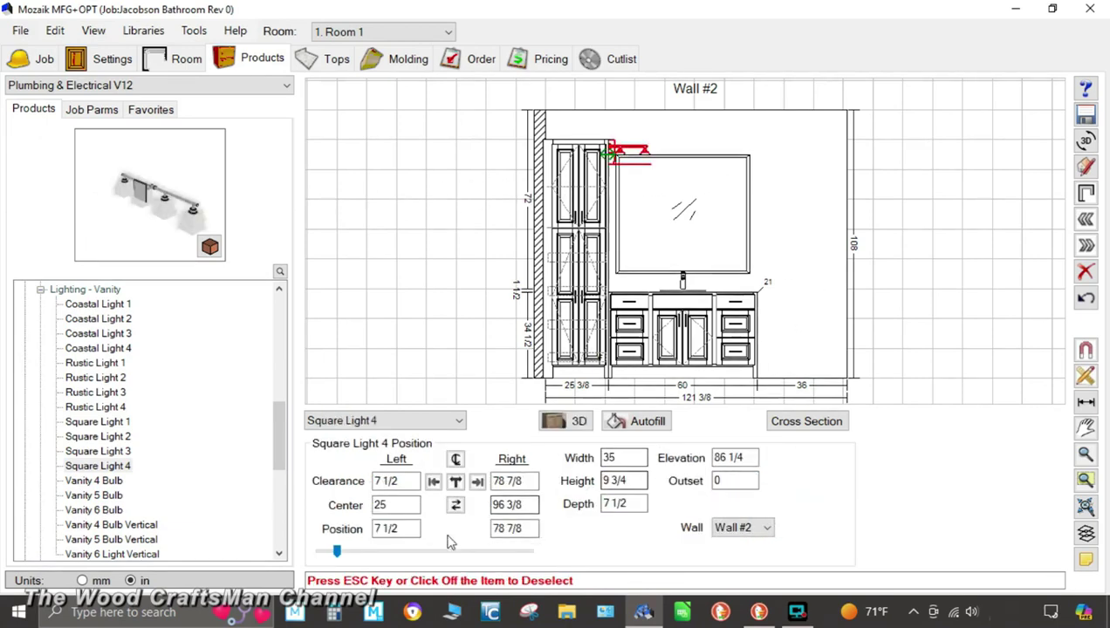
- Set the Square Light 4's center to 55 3/8 in from the wall's left end
double_click(418, 506)
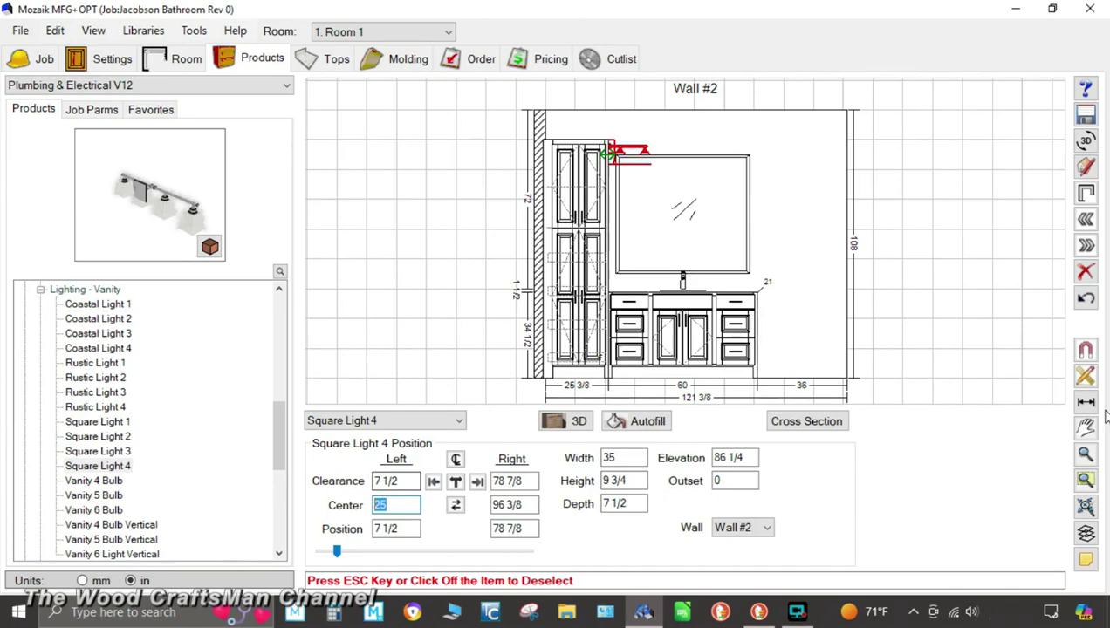
text(5.37)
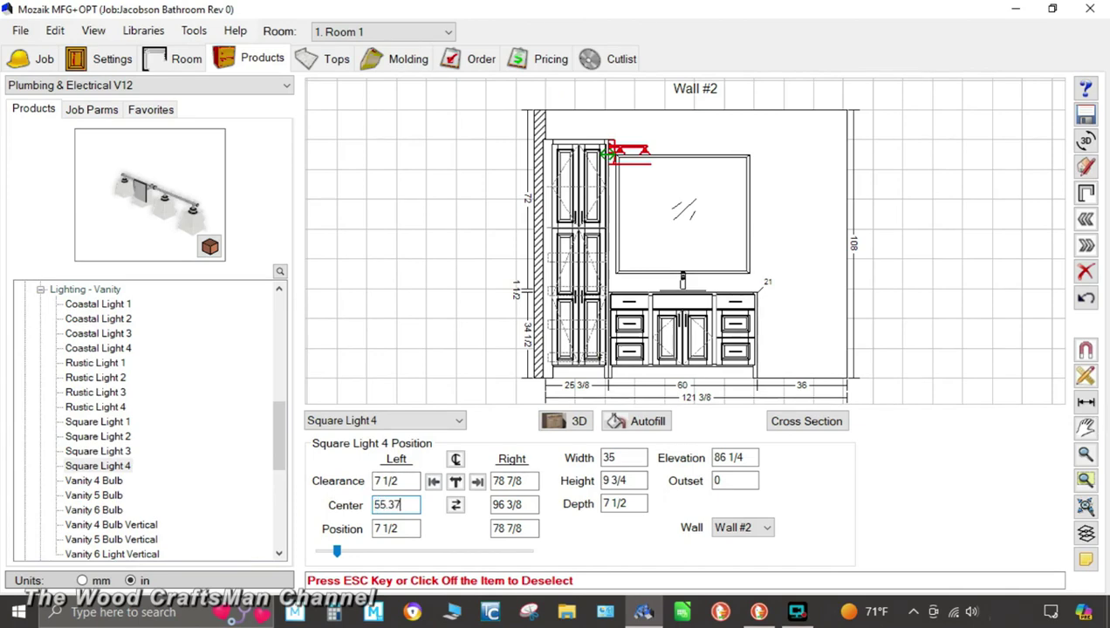
text(5.375)
key(Return)
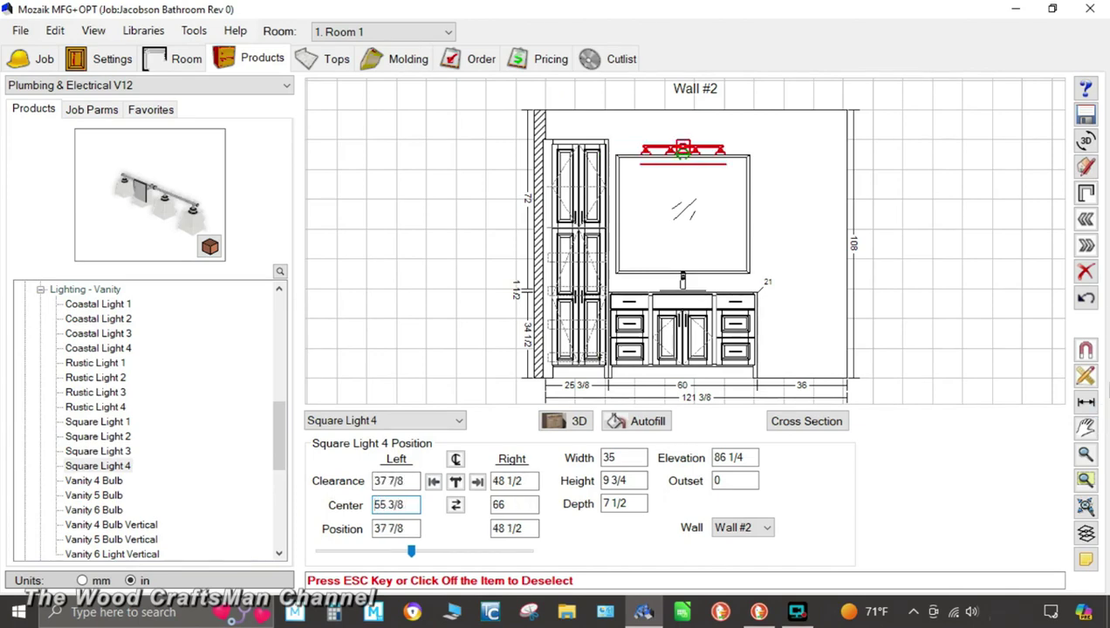
- Reduce the Bevelled Mirror's height to 44 in and deselect it
click(689, 242)
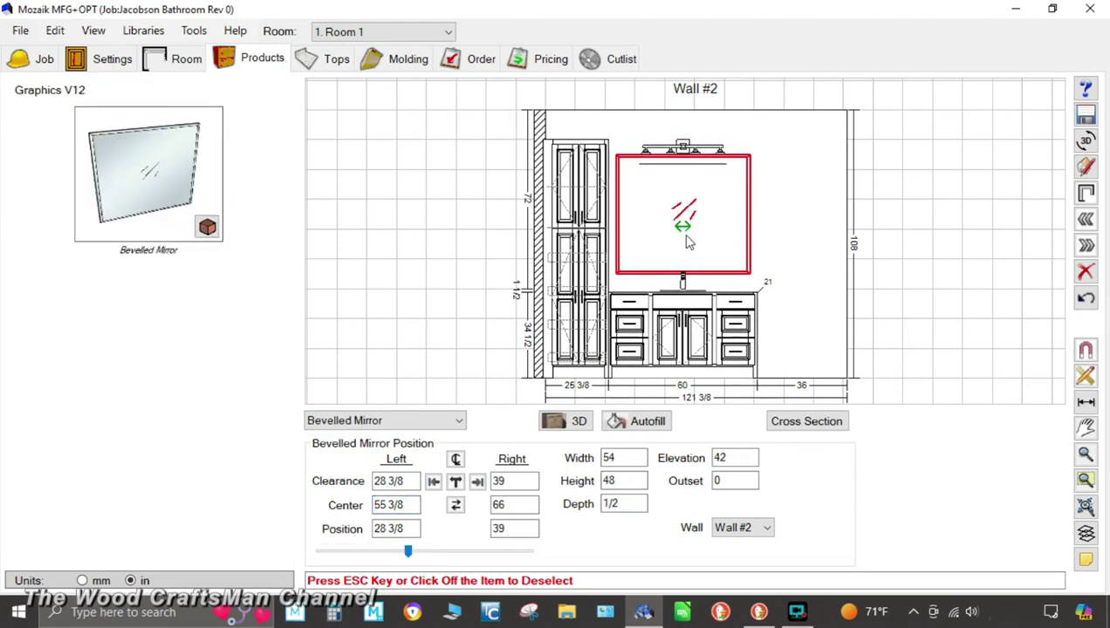
click(633, 481)
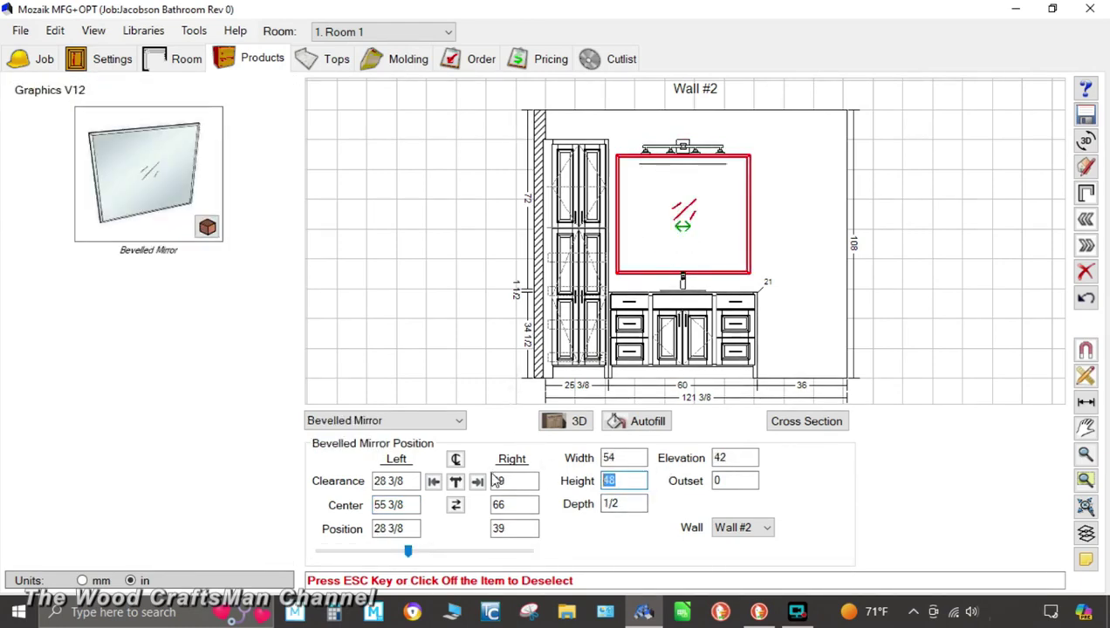
text(44)
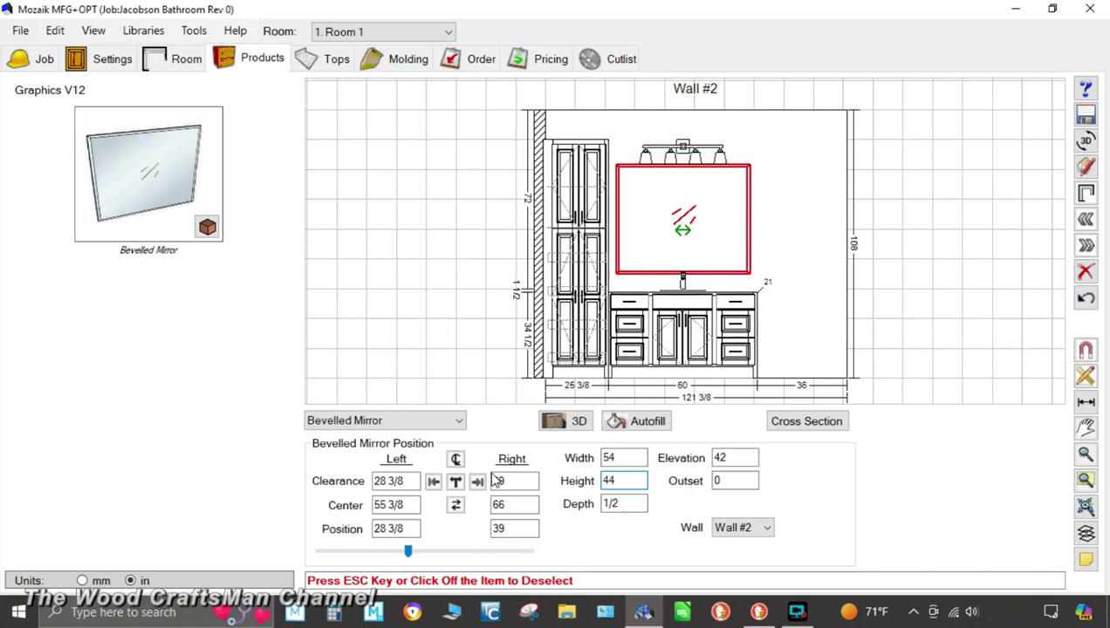
click(803, 164)
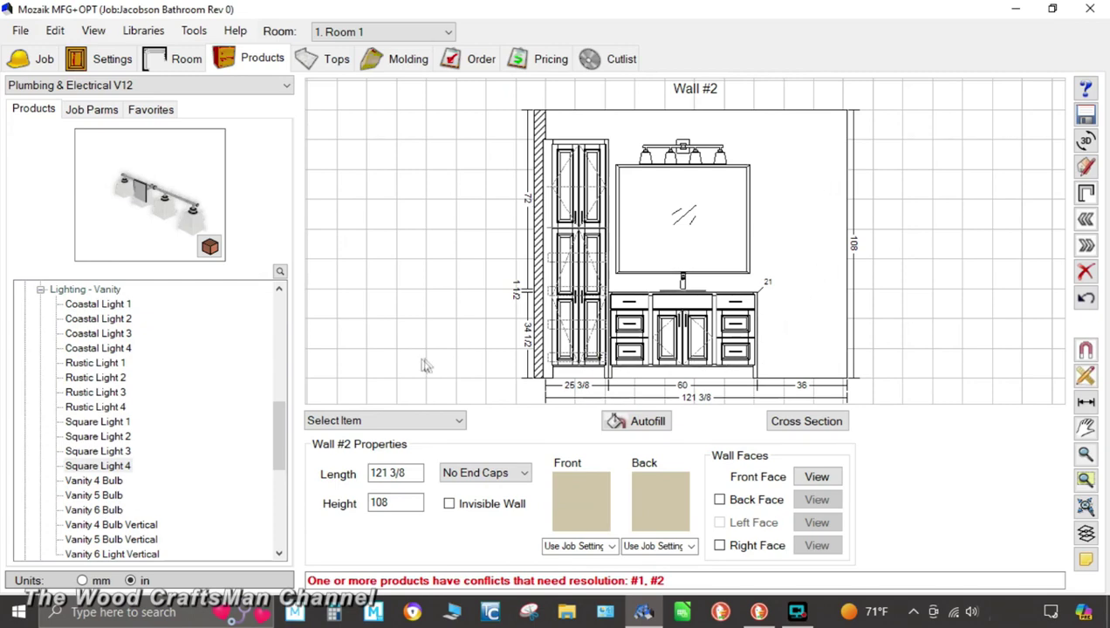
- Reload the Plumbing & Electrical V12 library and choose Toilet 3 from the toilet plumbing fixtures
click(259, 87)
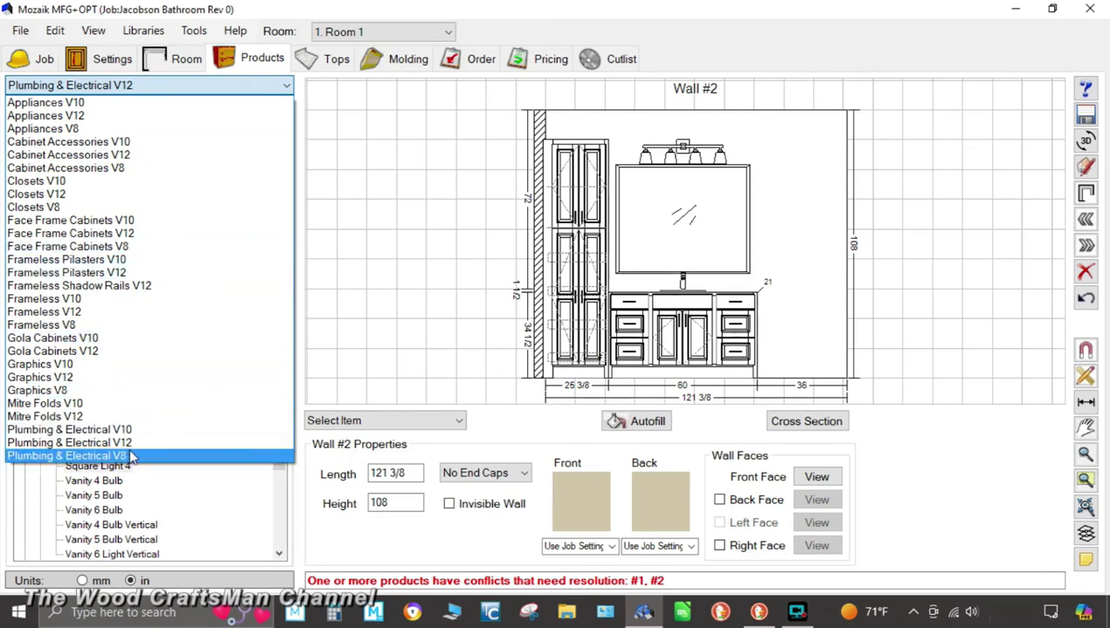
click(127, 444)
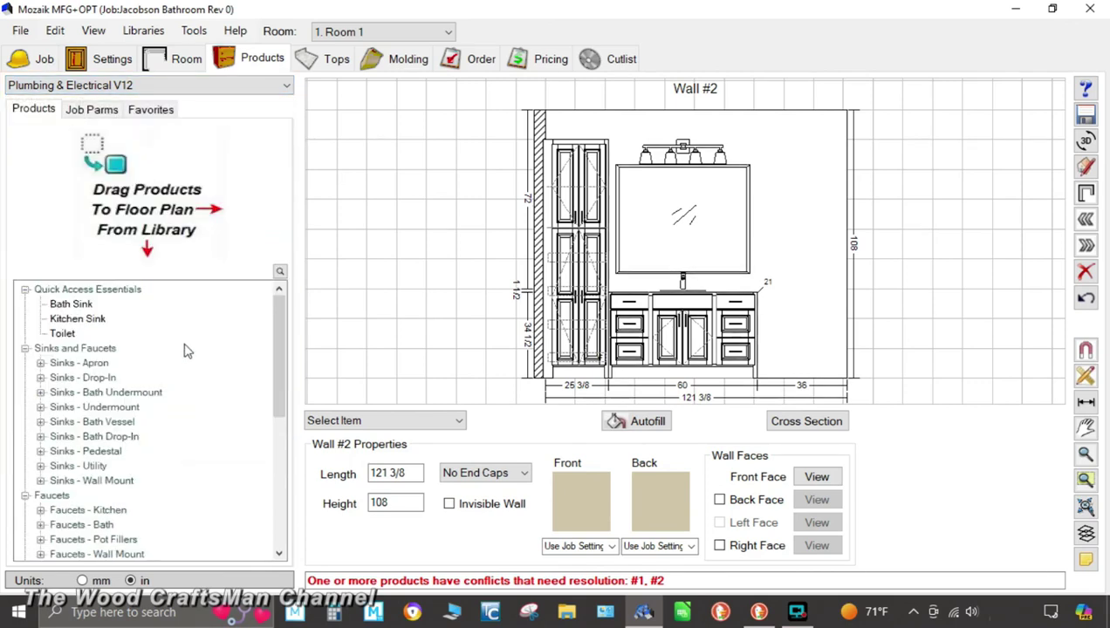
scroll(184, 350, down, 3)
scroll(185, 350, down, 3)
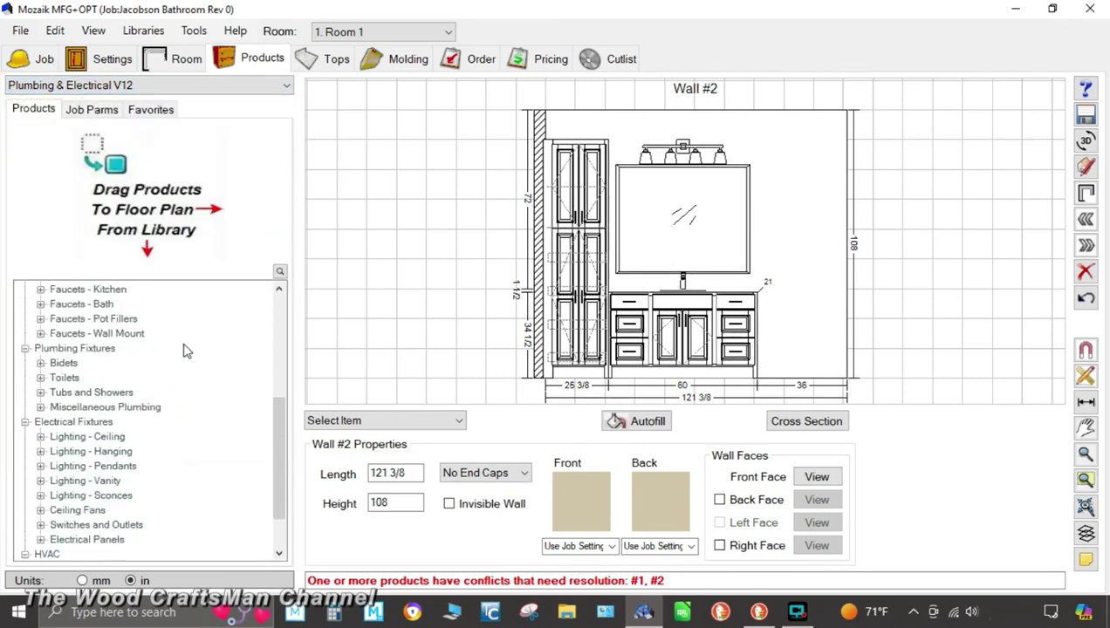
scroll(185, 350, up, 2)
scroll(184, 350, up, 4)
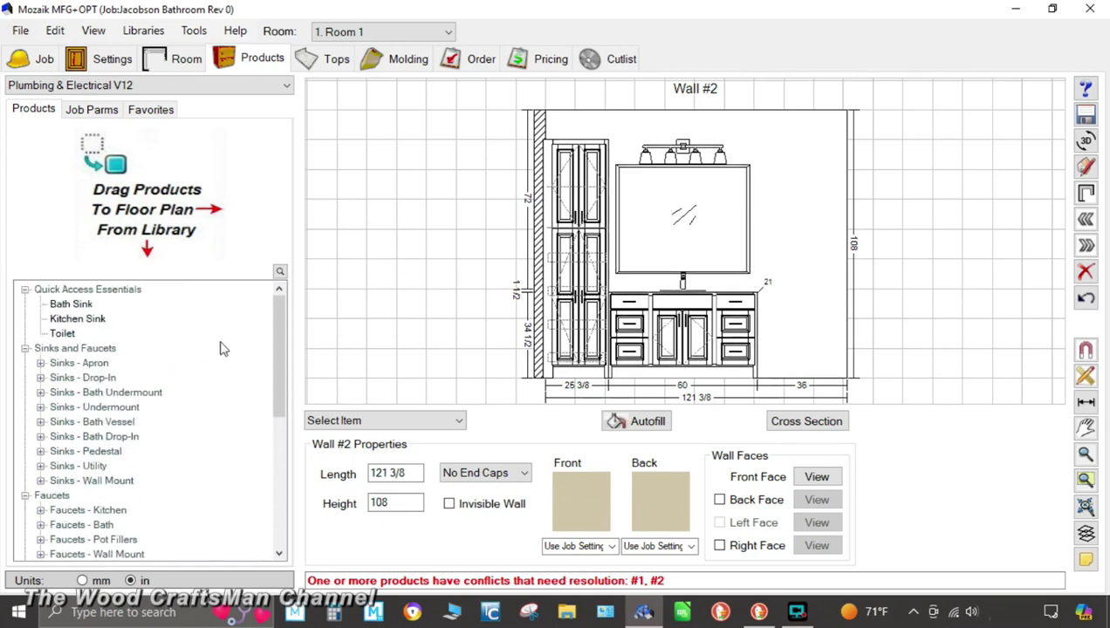
scroll(198, 351, down, 1)
scroll(199, 350, down, 2)
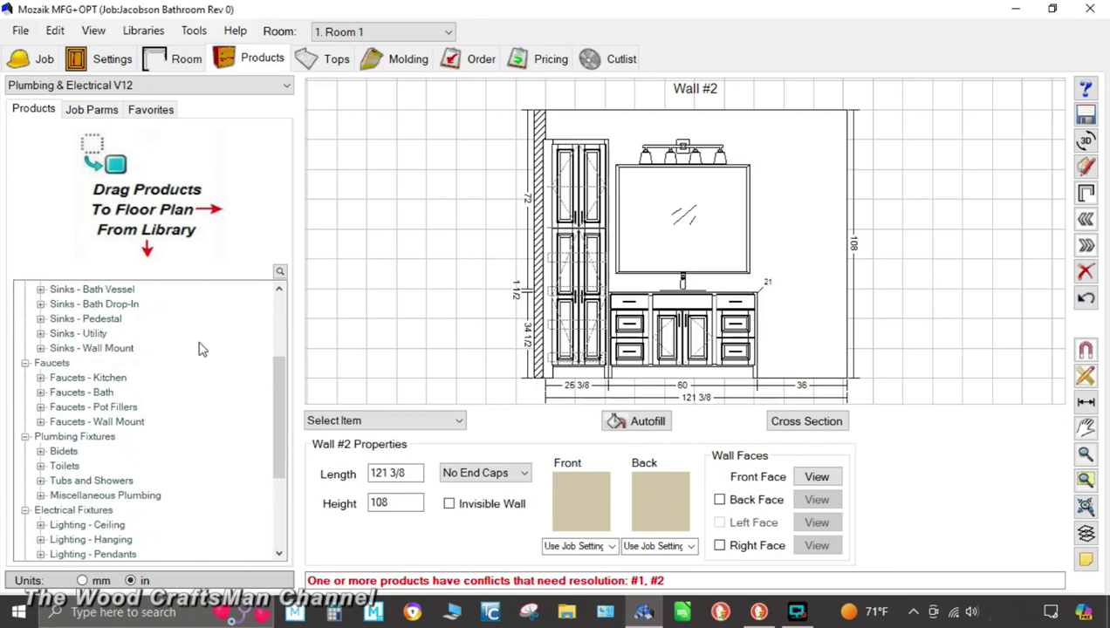
click(42, 467)
click(81, 481)
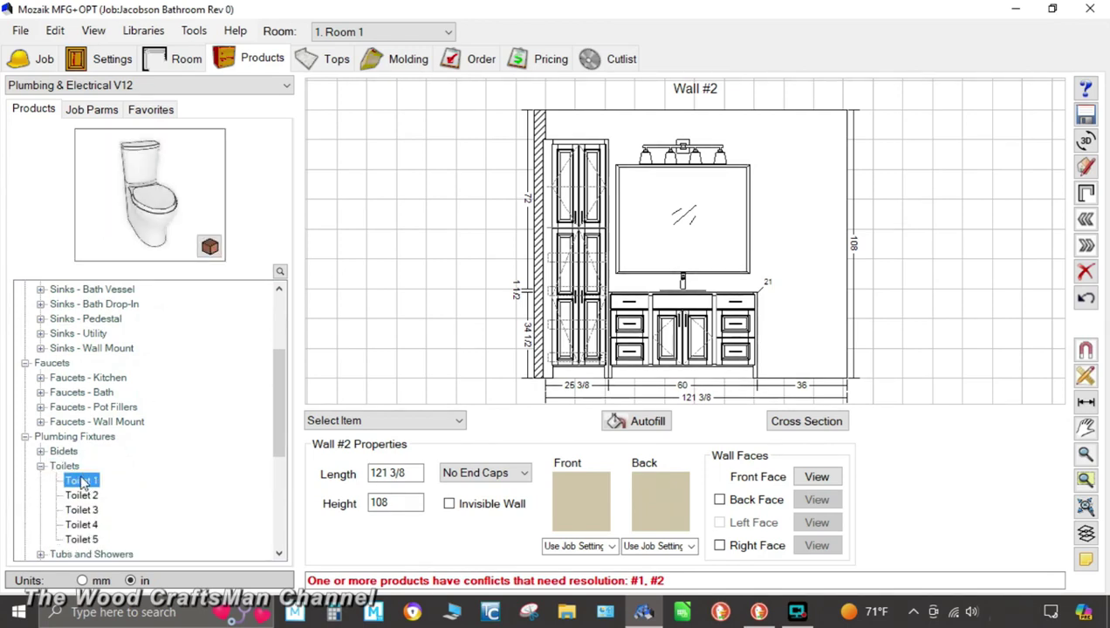
click(83, 495)
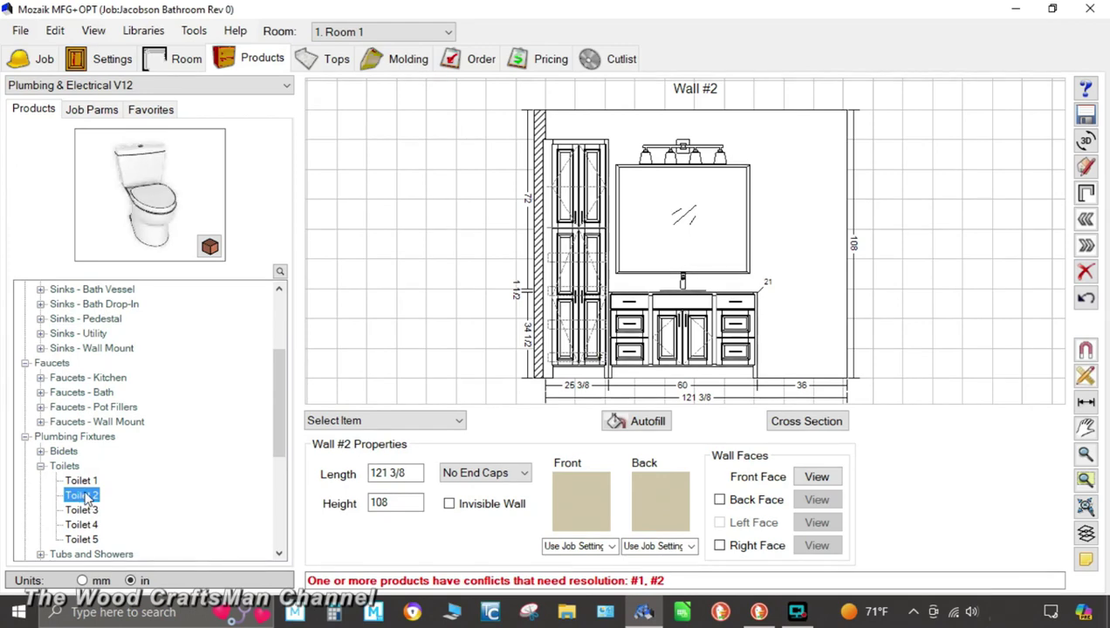
click(80, 511)
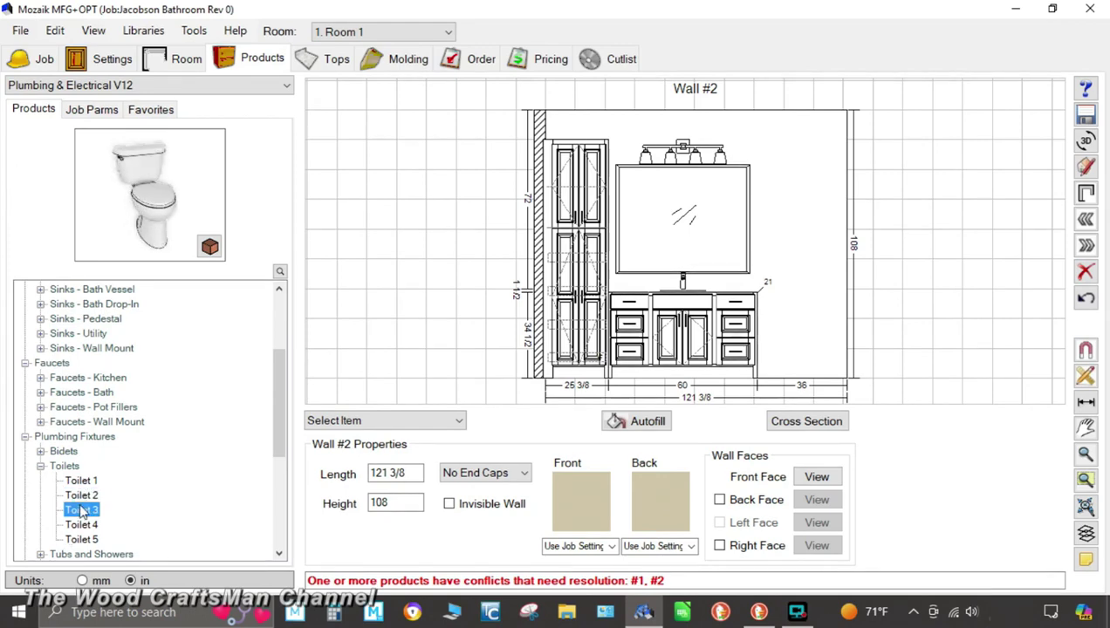
- Place Toilet 3 on Wall #2 beside the vanity with its center 18 in from the wall's right end
drag(156, 200, 795, 348)
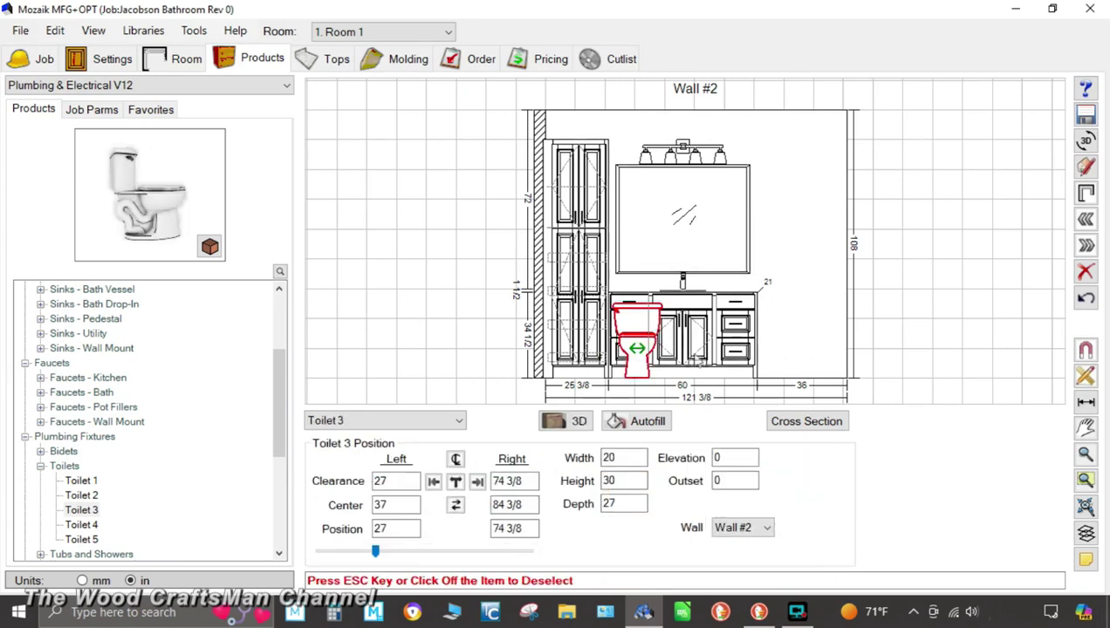
drag(643, 361, 739, 361)
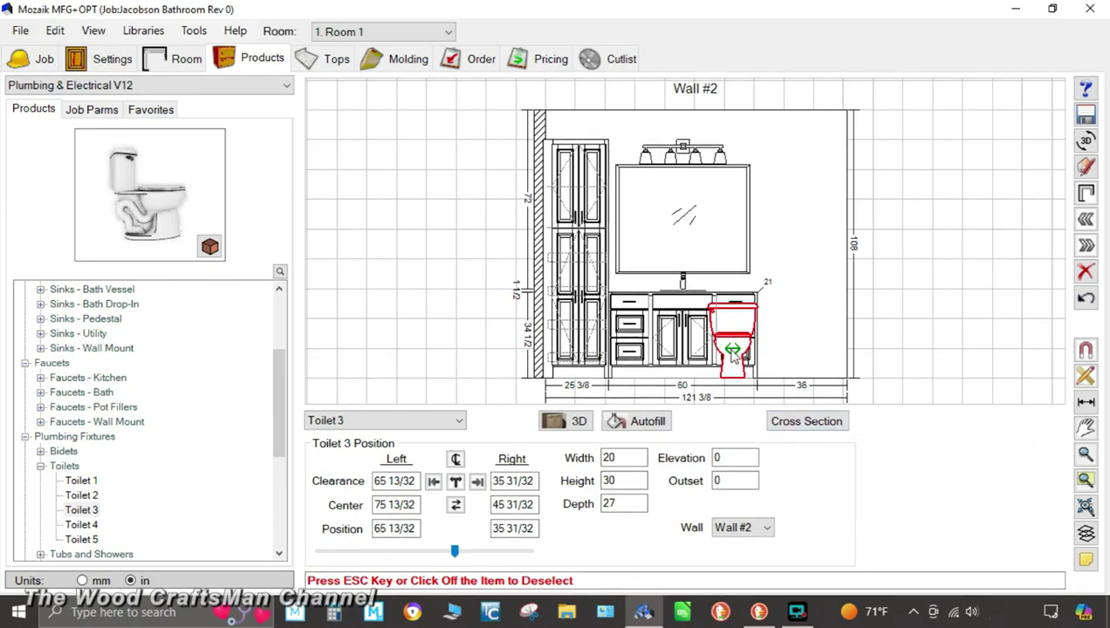
drag(733, 351, 801, 349)
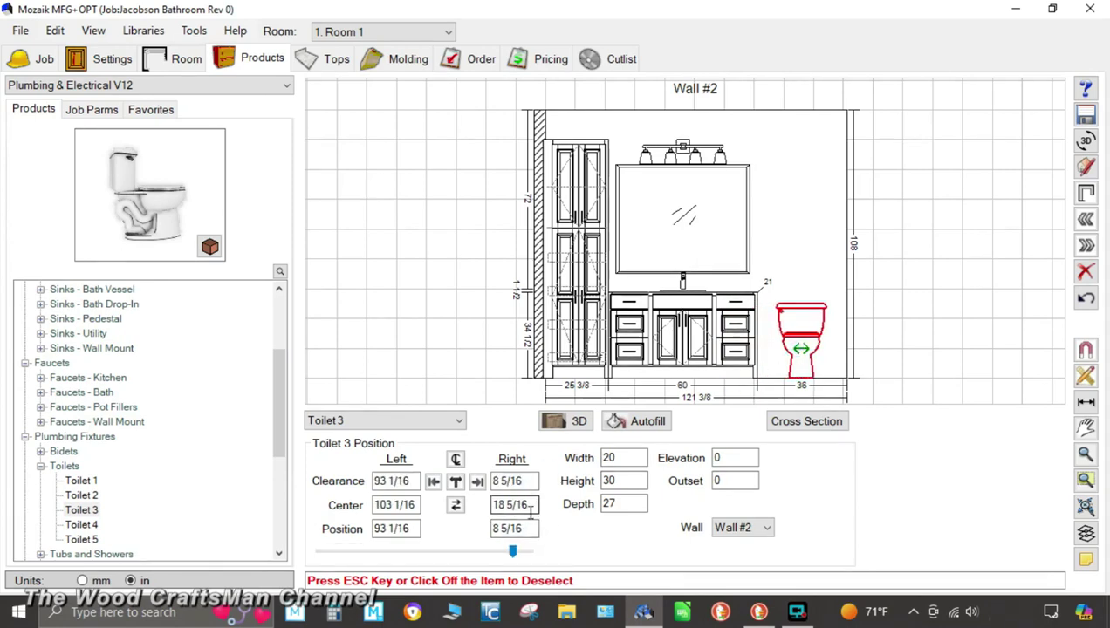
drag(535, 505, 493, 504)
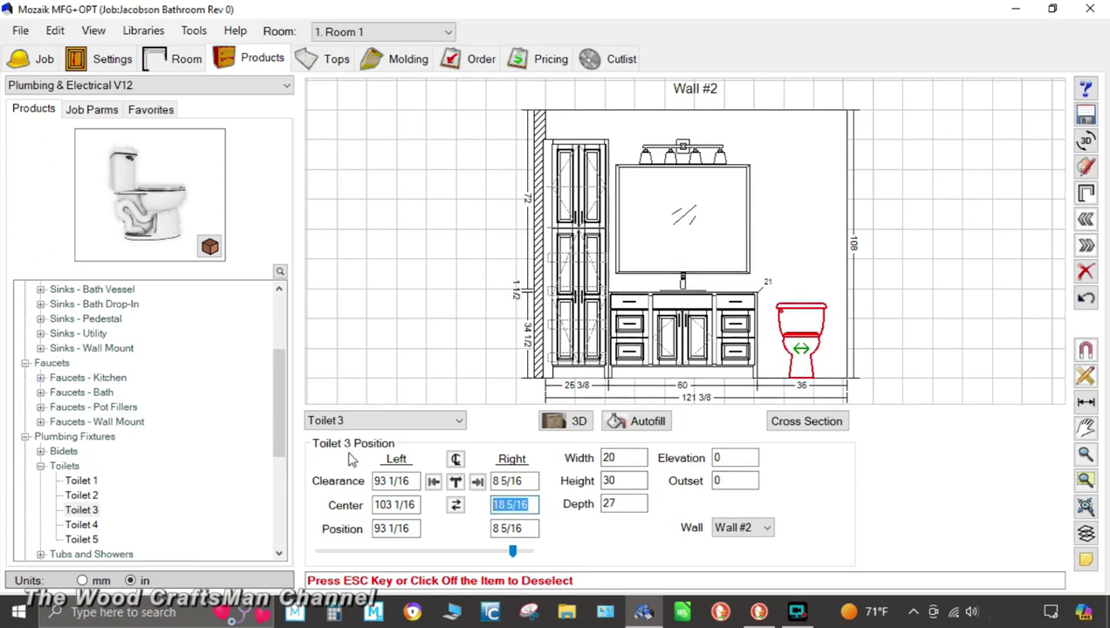
text(18)
key(Return)
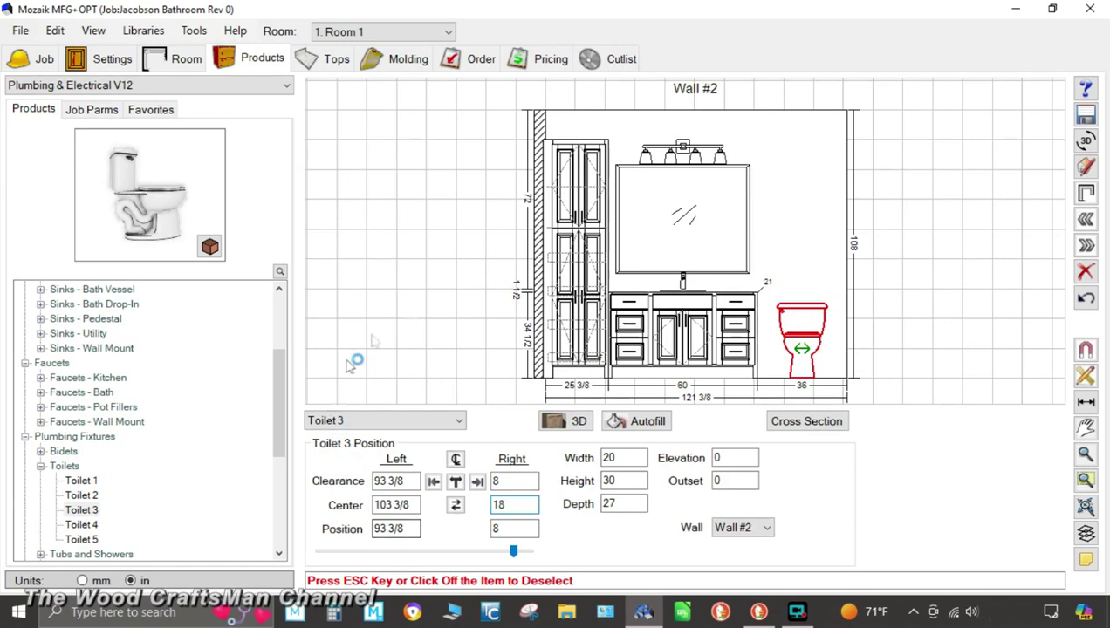
click(907, 333)
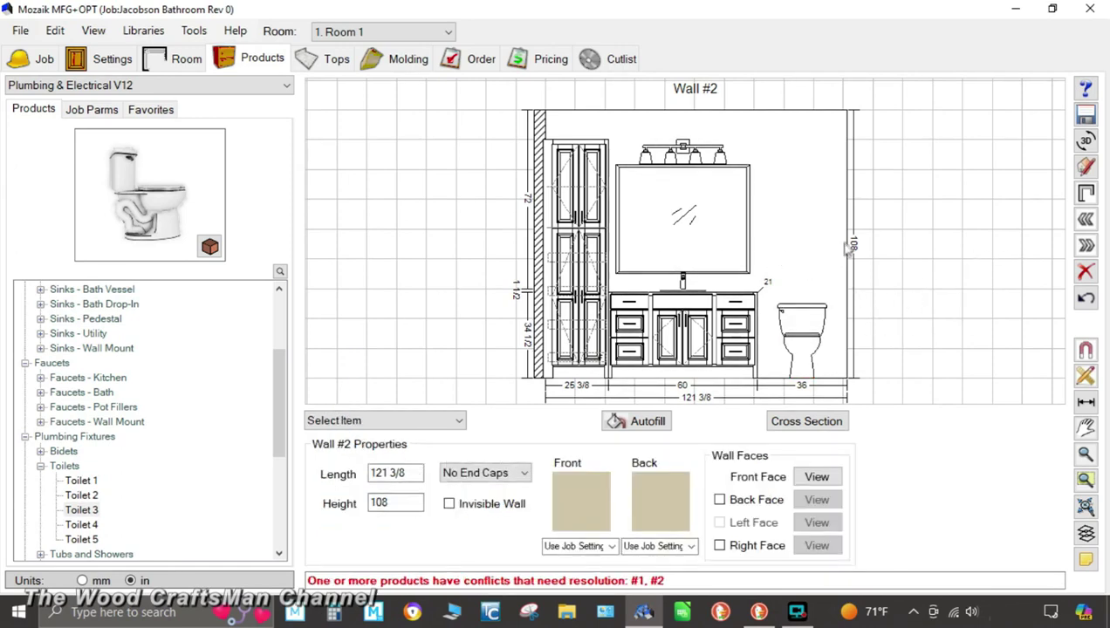
- Open the countertop plan for the room and turn on the Appliances layer in the room layers
click(336, 60)
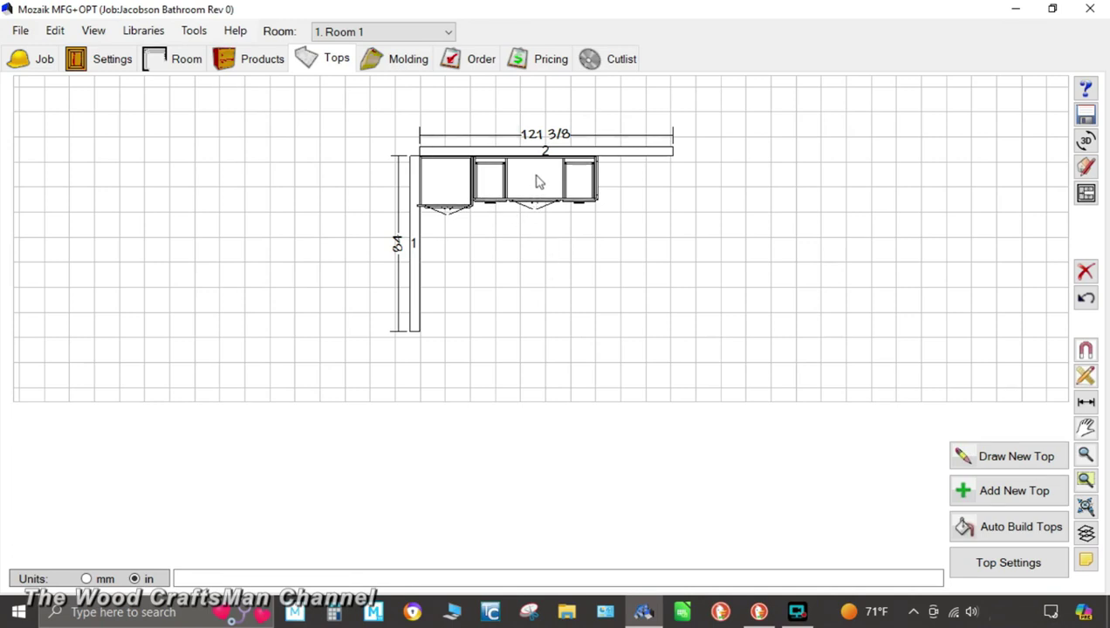
click(1086, 533)
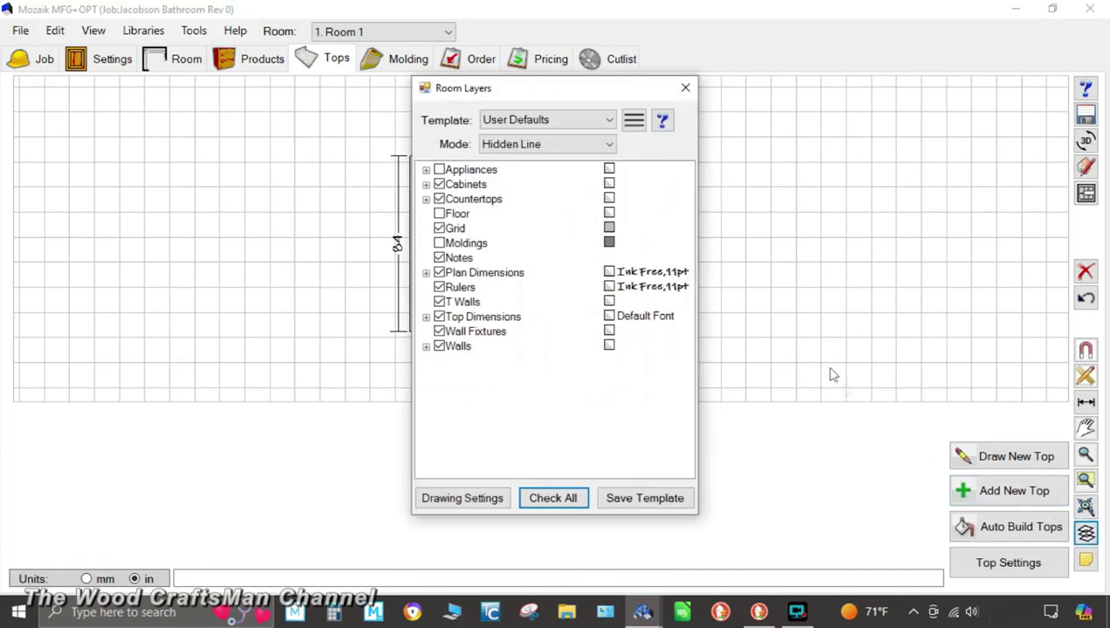
drag(585, 90, 827, 80)
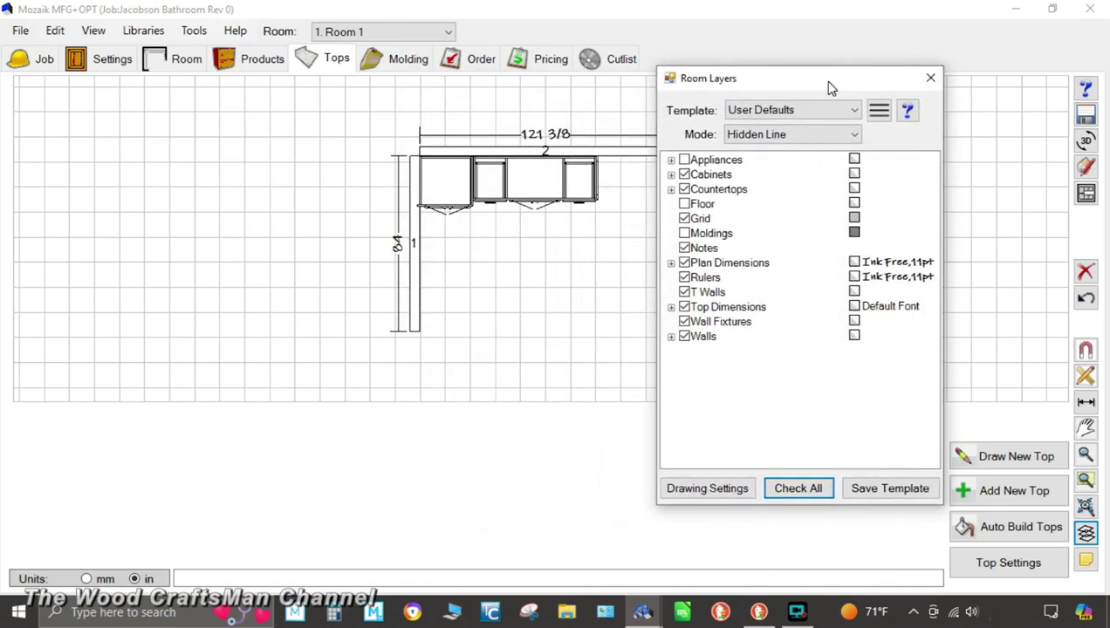
click(686, 161)
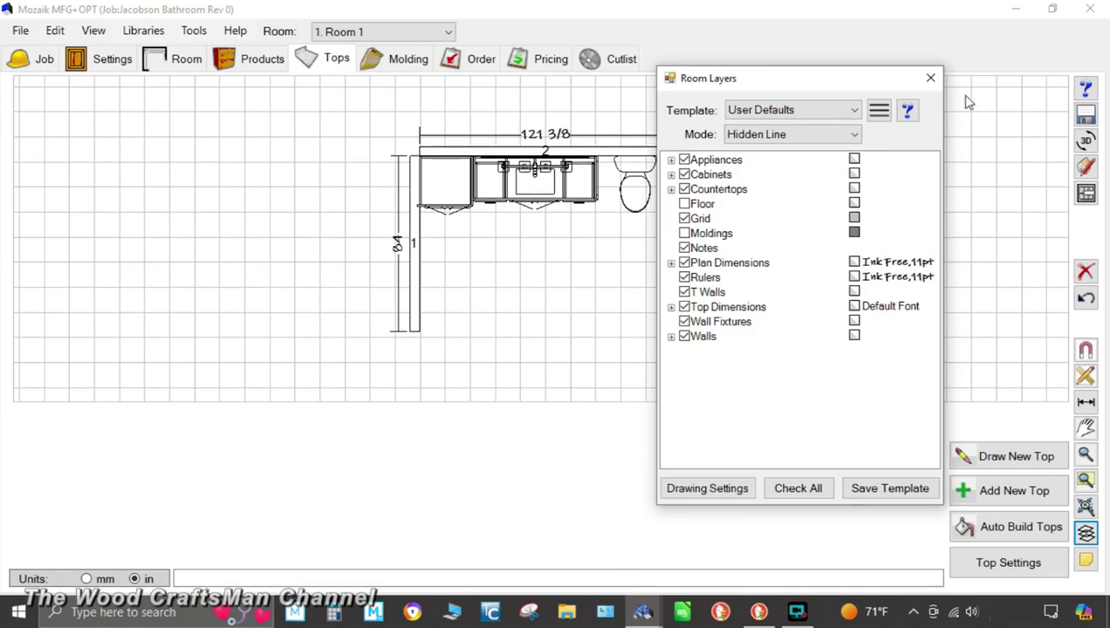
click(931, 79)
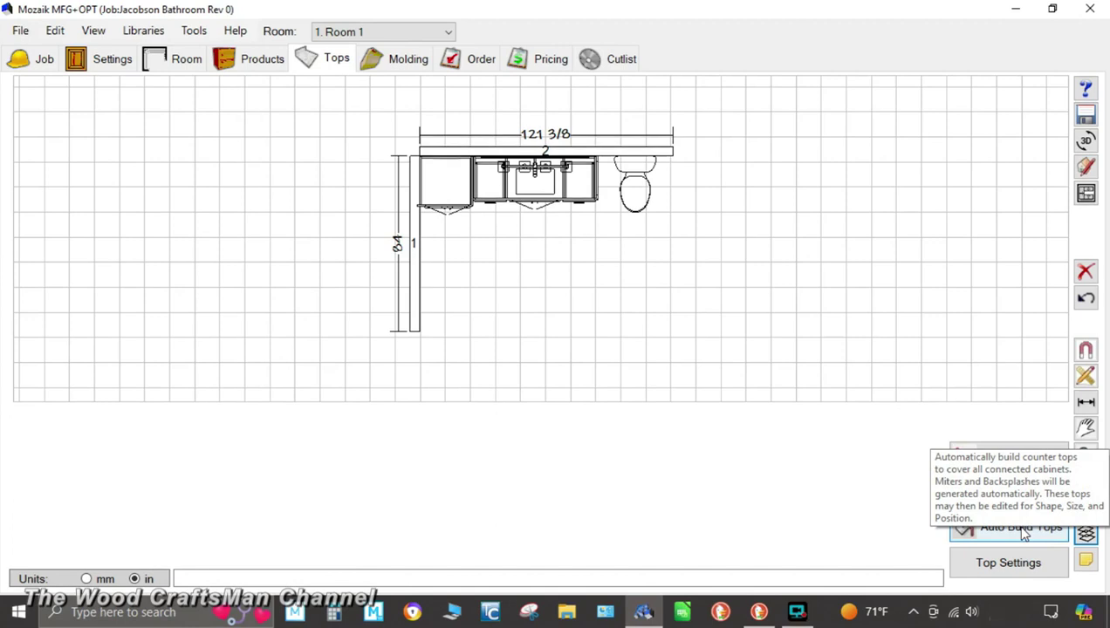
- Review the default countertop thickness, overlay, splash and sink cutout settings, then close them without changes
click(1001, 568)
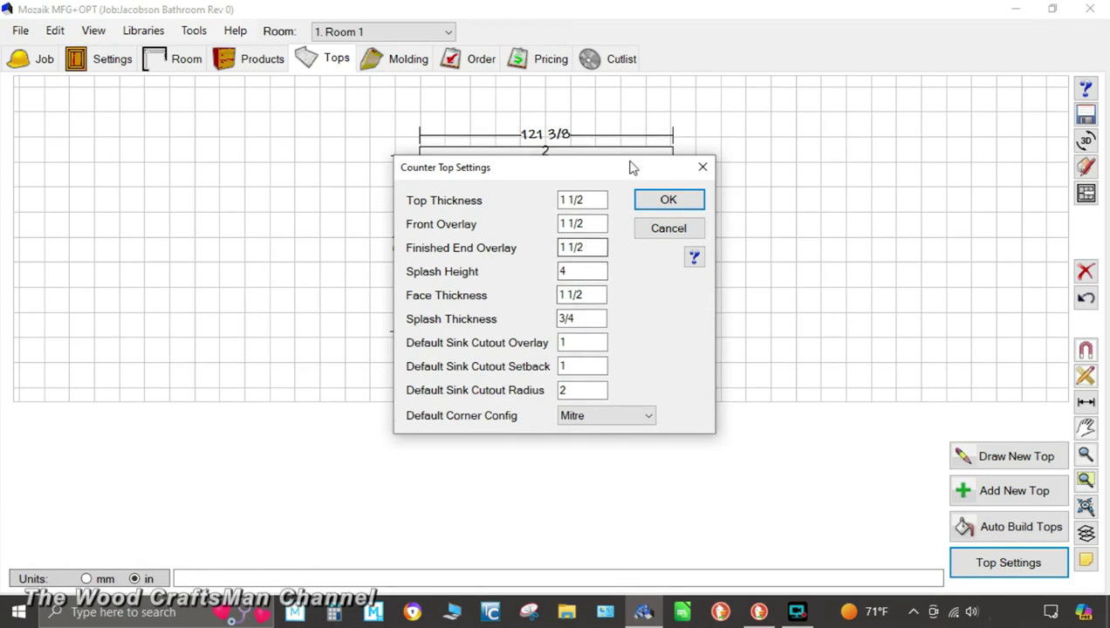
drag(632, 168, 945, 170)
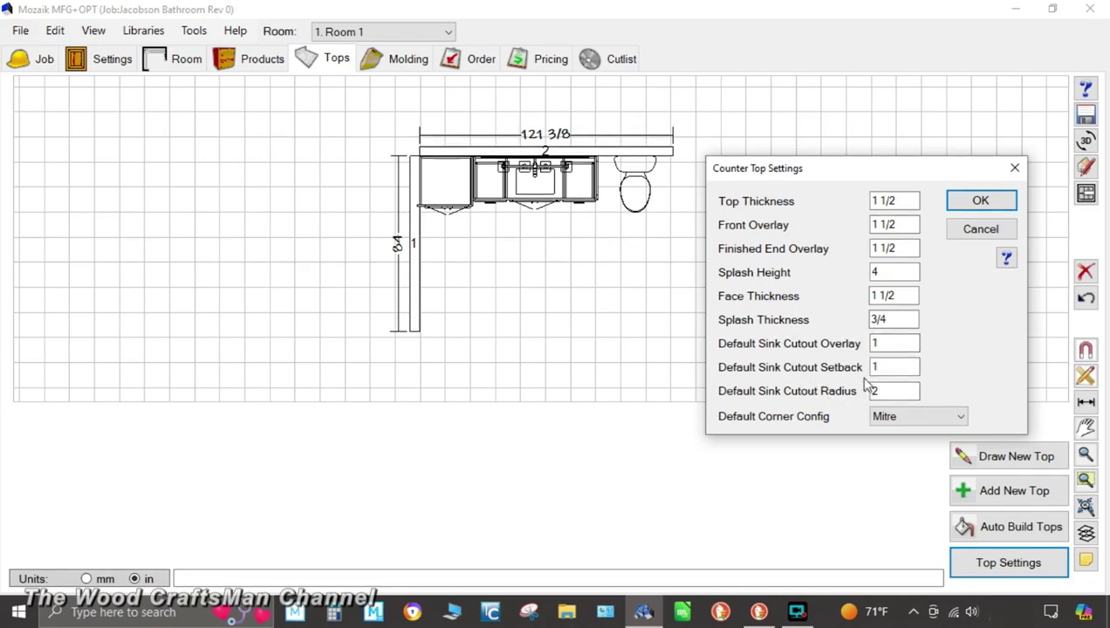
click(965, 234)
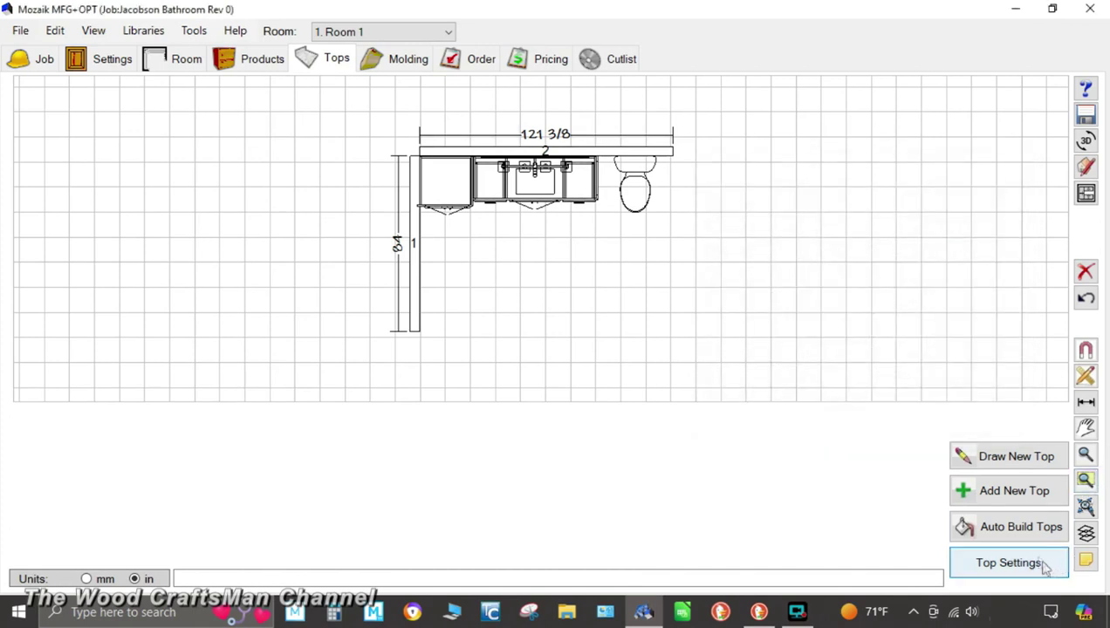
- Auto-build the vanity's countertop with a sink cutout that has a 0 in sink overlay and a 0.25 in corner radius
click(1028, 530)
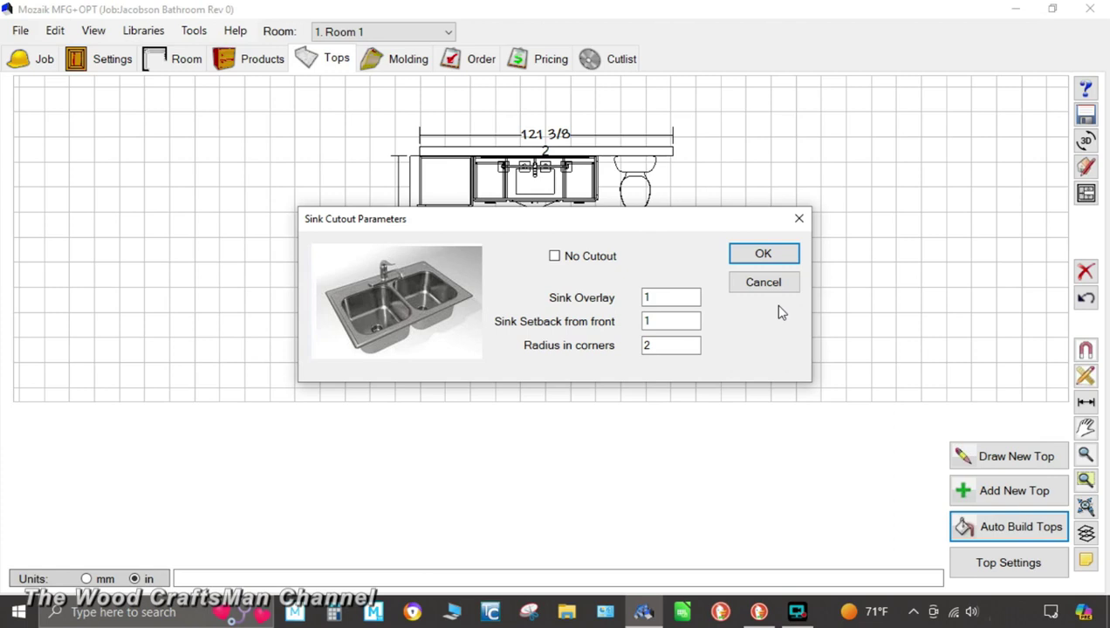
double_click(647, 298)
text(0)
double_click(659, 321)
double_click(650, 346)
text(0.25)
key(Return)
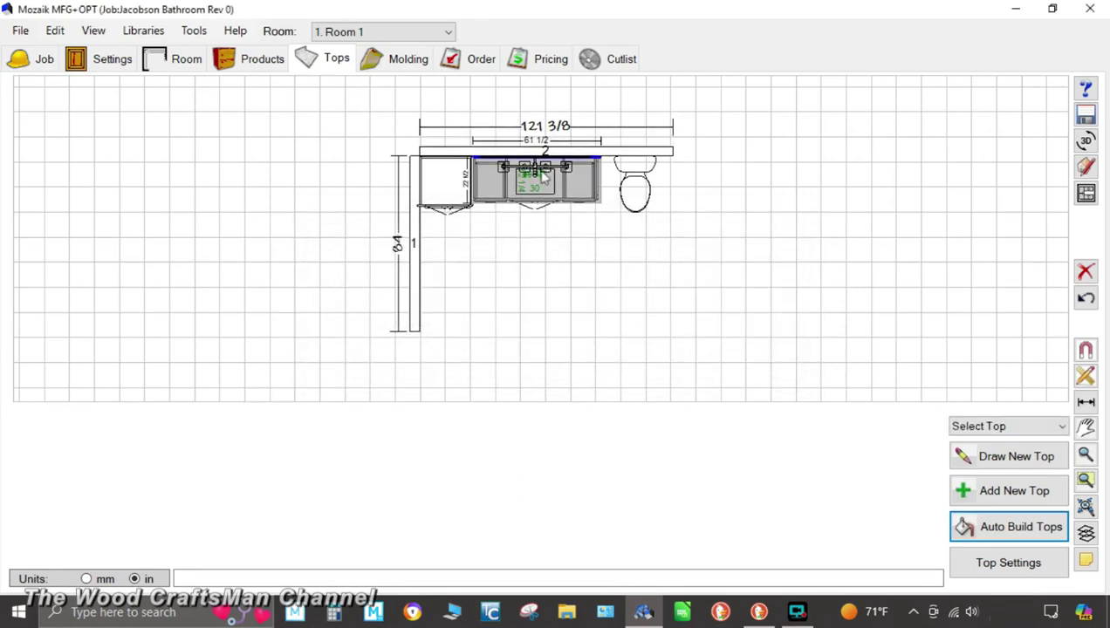
- Show the room in 3D with filled surfaces, orbited to view the vanity wall from the toilet side
click(1085, 142)
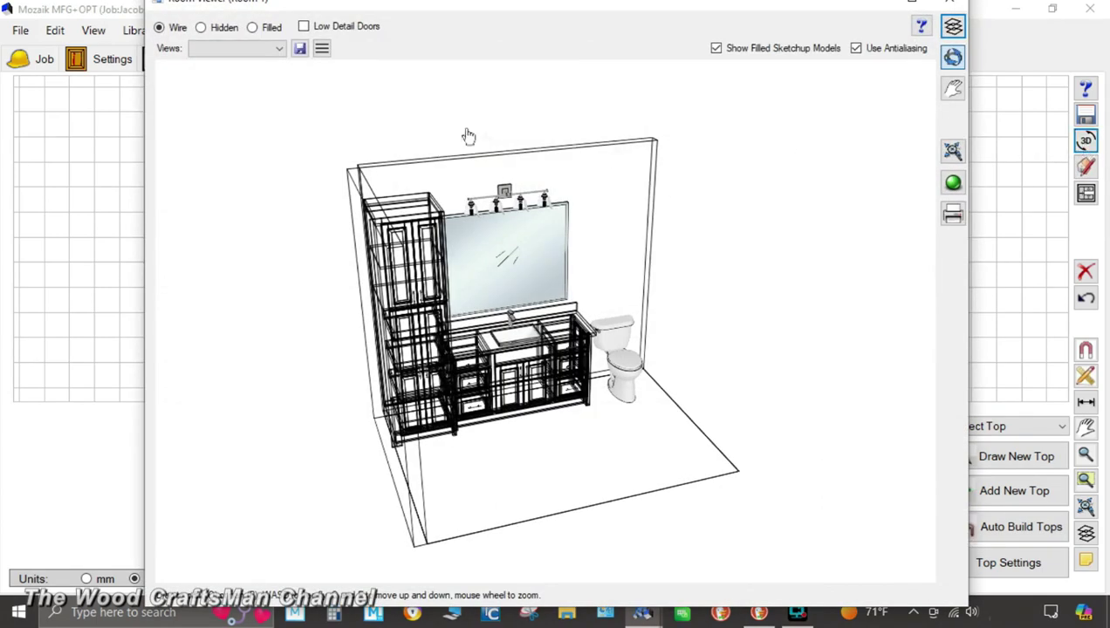
click(252, 27)
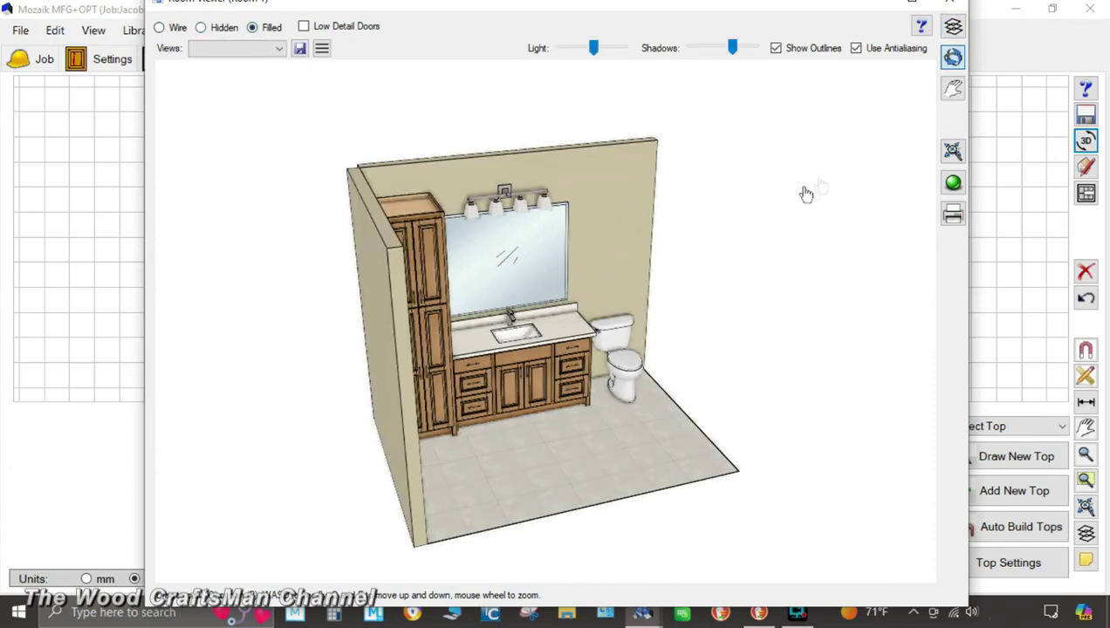
click(953, 56)
drag(702, 342, 641, 330)
scroll(635, 355, up, 5)
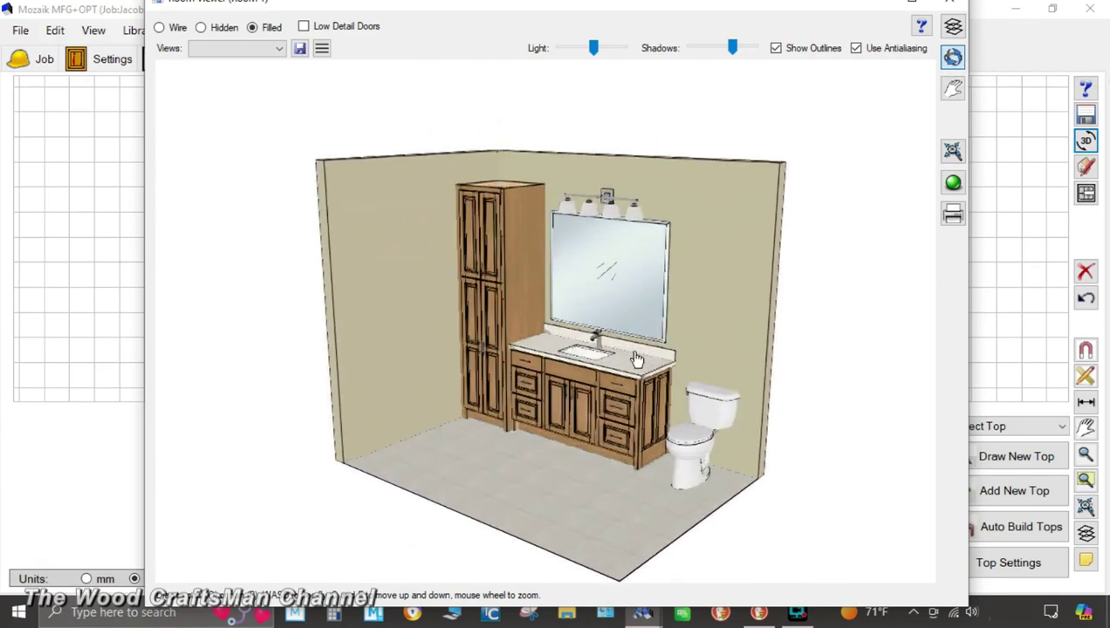
- Examine the countertop, backsplash and sink cutout up close, as well as the complete vanity wall
scroll(635, 365, up, 8)
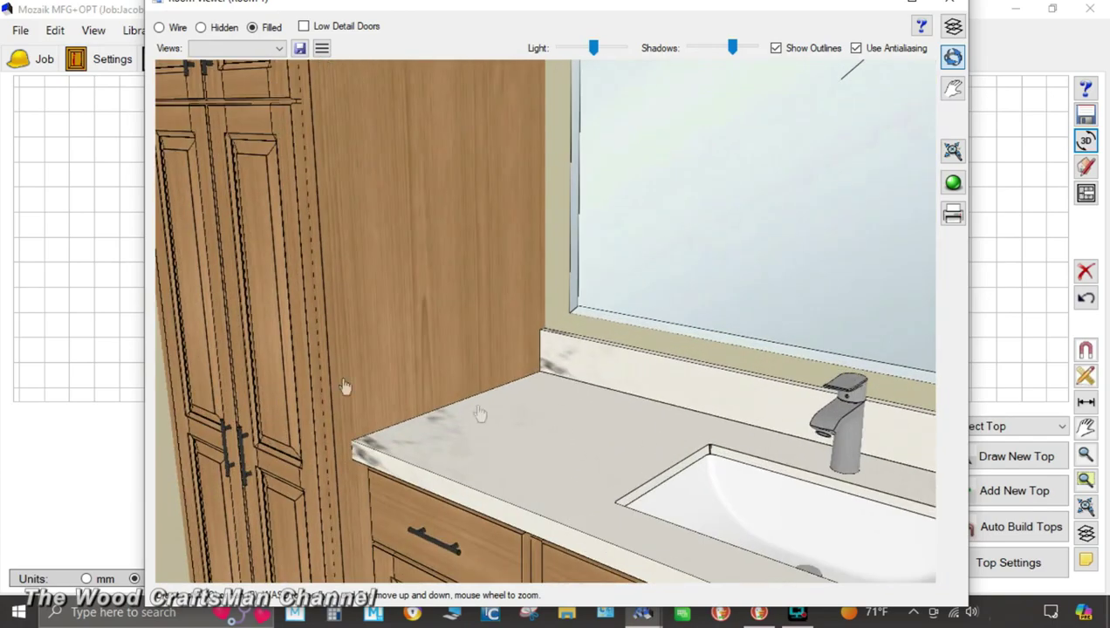
scroll(672, 428, down, 4)
scroll(704, 489, up, 2)
scroll(703, 489, up, 2)
scroll(700, 491, down, 4)
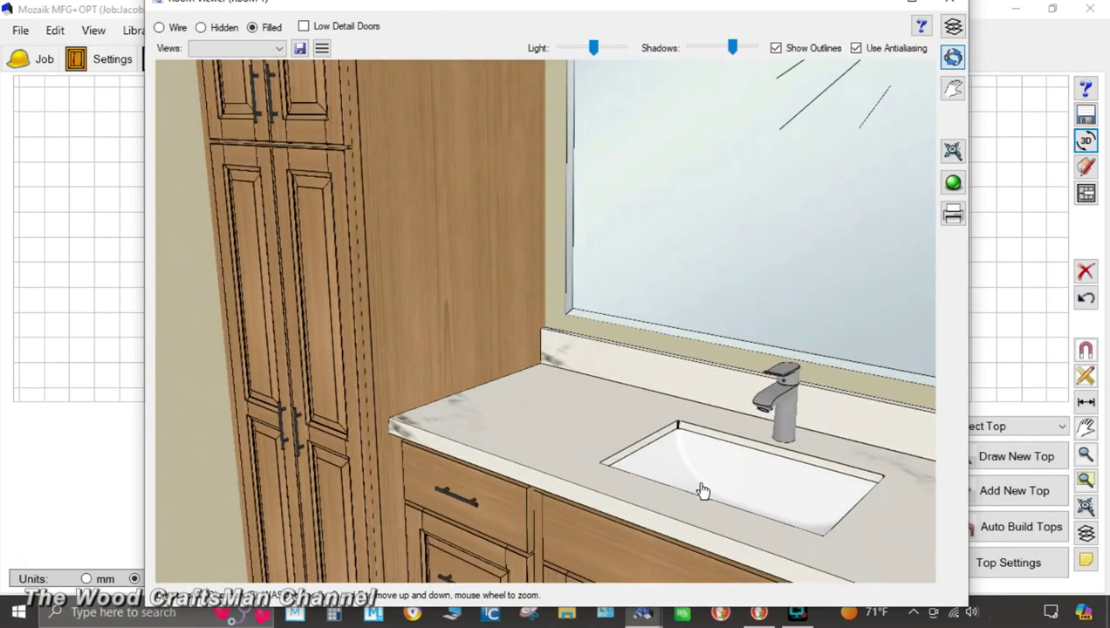
scroll(698, 492, down, 4)
drag(706, 518, 728, 499)
scroll(721, 514, down, 6)
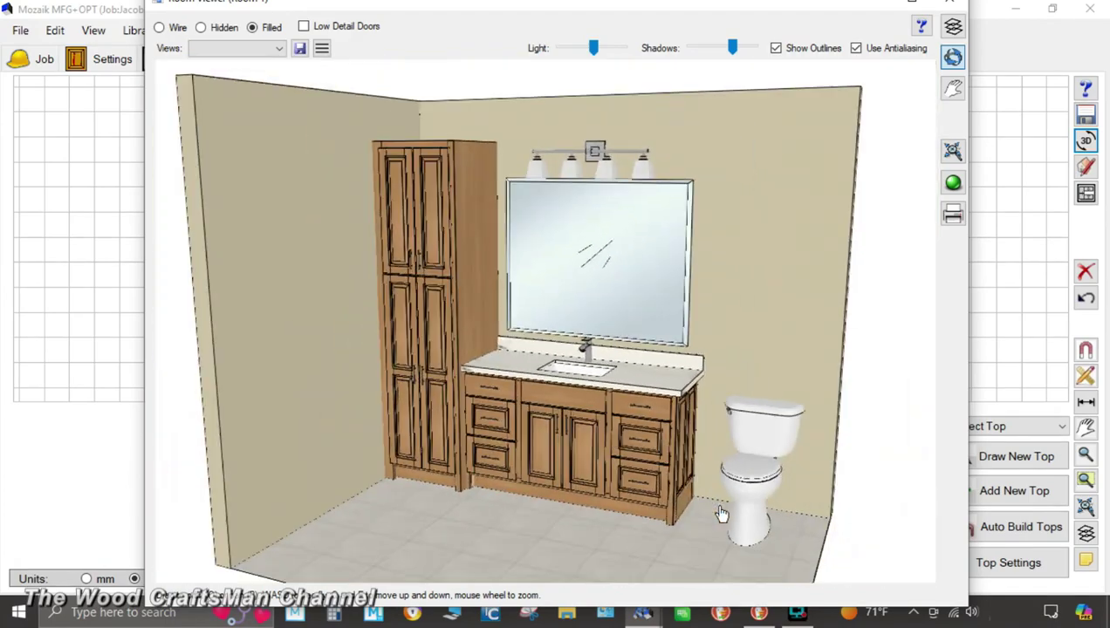
drag(721, 514, 327, 315)
drag(518, 487, 540, 488)
scroll(540, 489, up, 4)
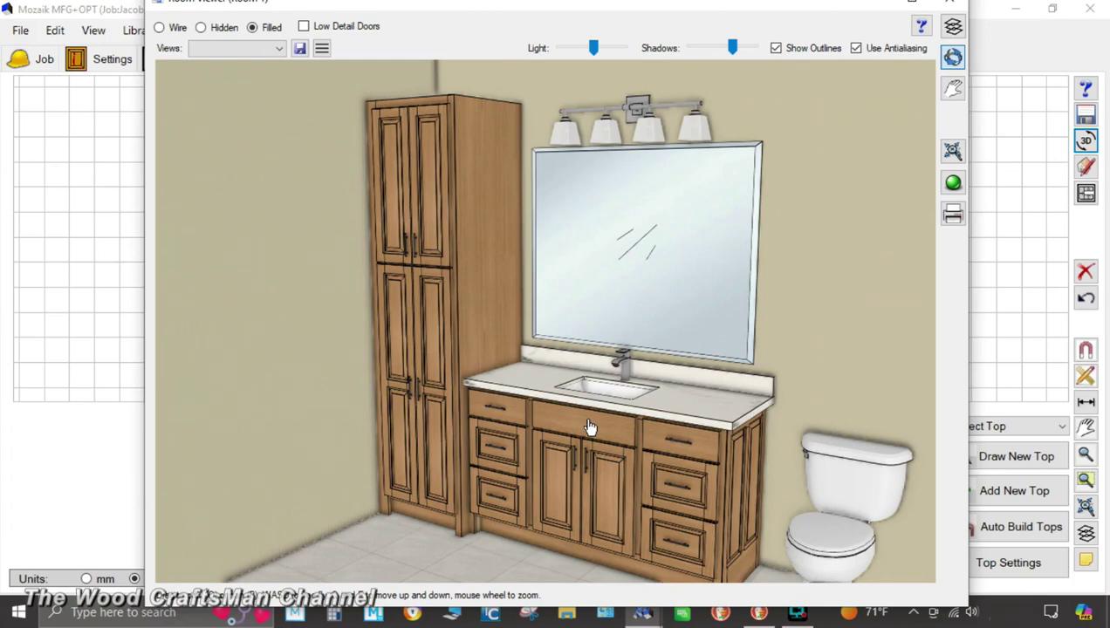
scroll(591, 427, down, 1)
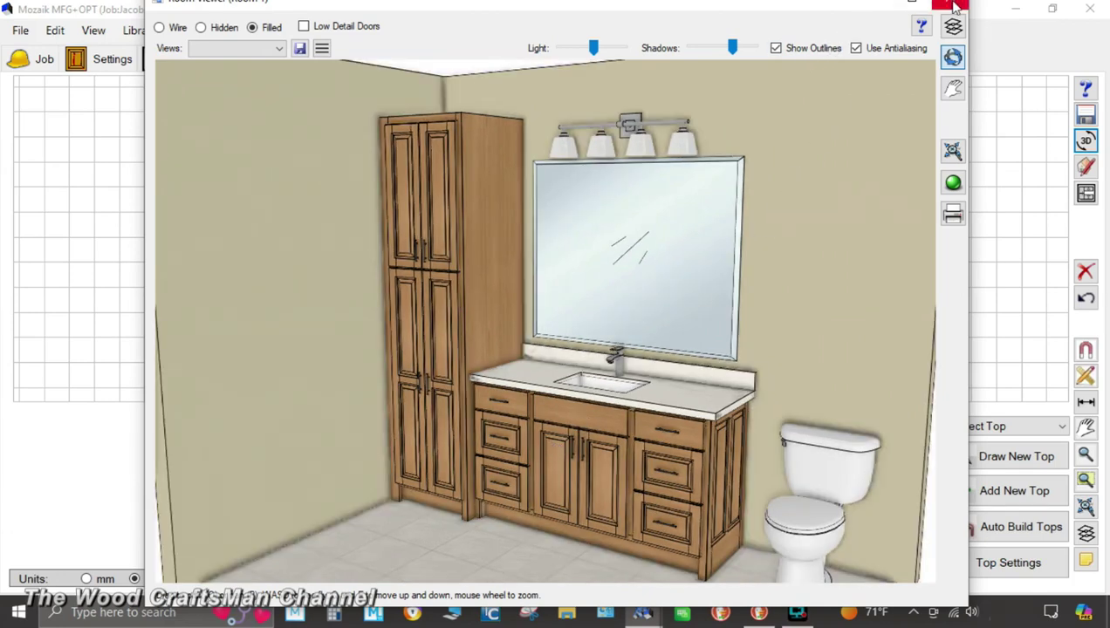
- Maximize the room viewer, frame the linen cabinet, vanity and toilet, and save this filled view as 1
click(910, 4)
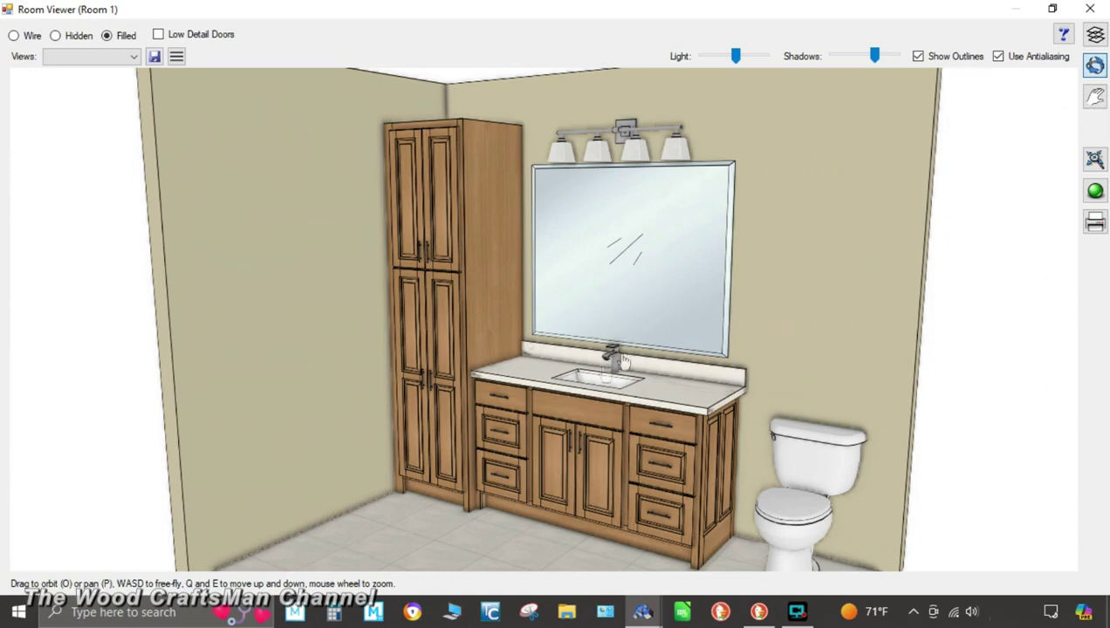
click(1100, 101)
mouse_move(664, 329)
mouse_down()
mouse_move(472, 281)
mouse_move(486, 313)
mouse_move(977, 307)
mouse_move(743, 377)
mouse_move(631, 315)
mouse_move(650, 317)
mouse_up()
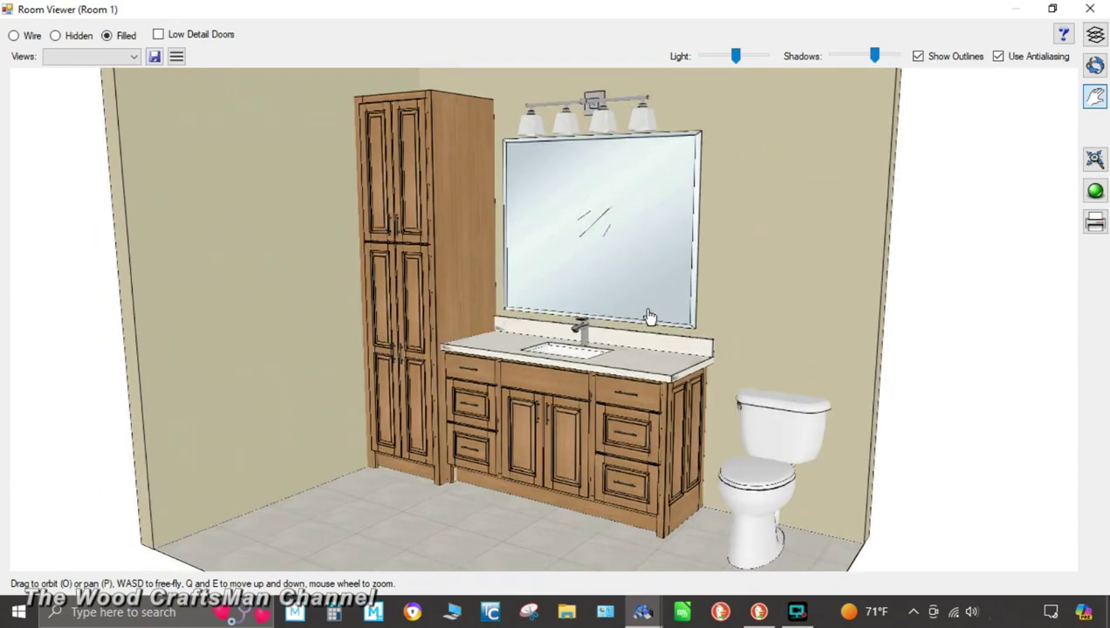
scroll(649, 316, up, 4)
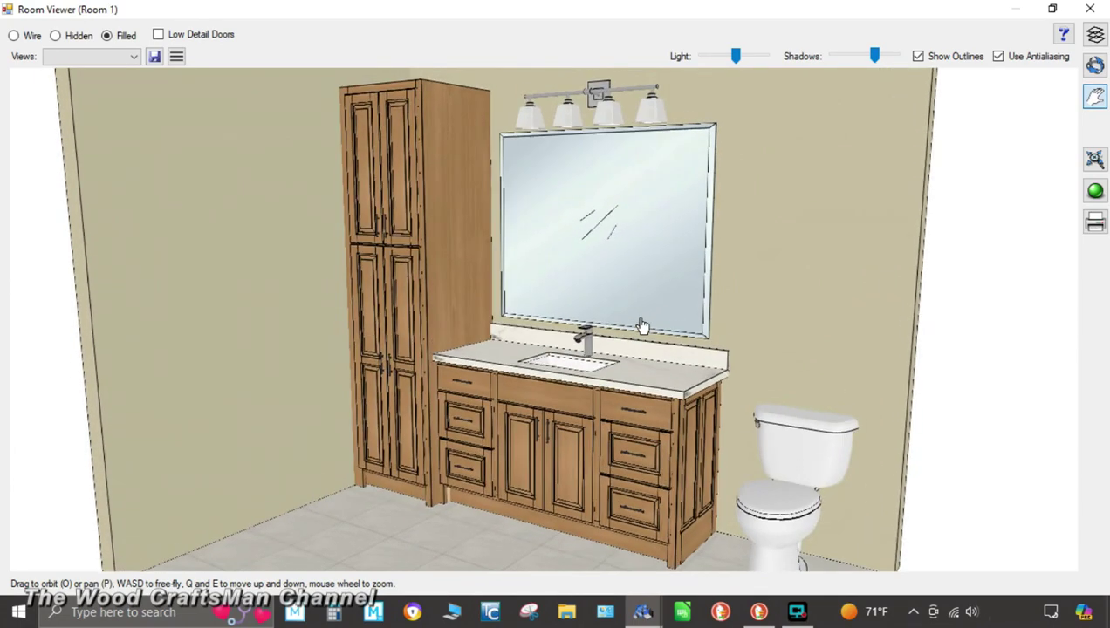
drag(641, 328, 642, 325)
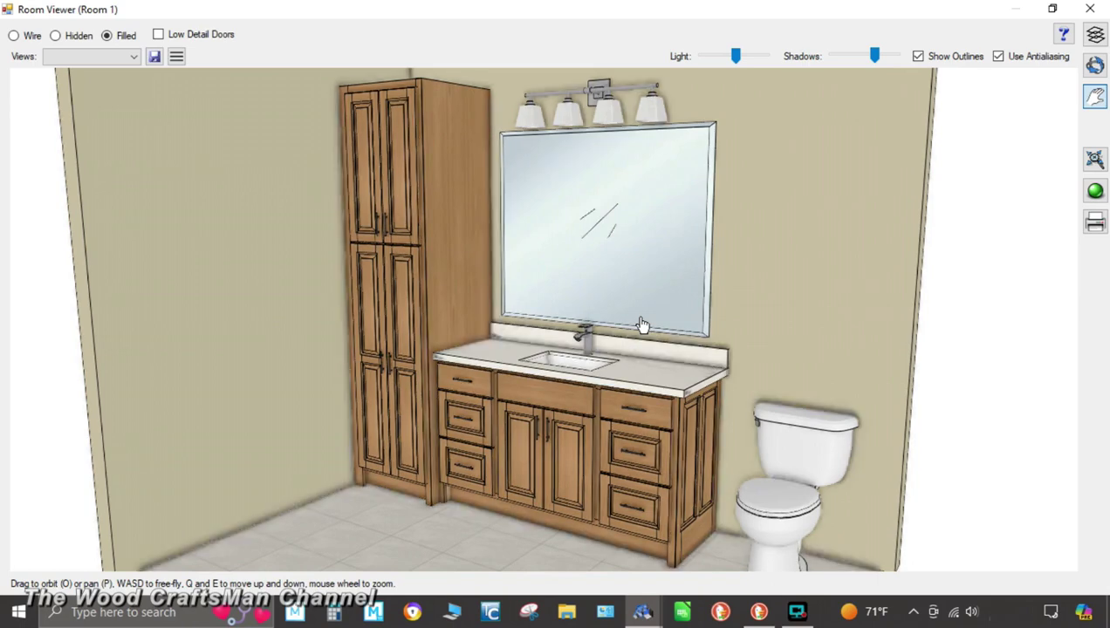
scroll(643, 324, down, 2)
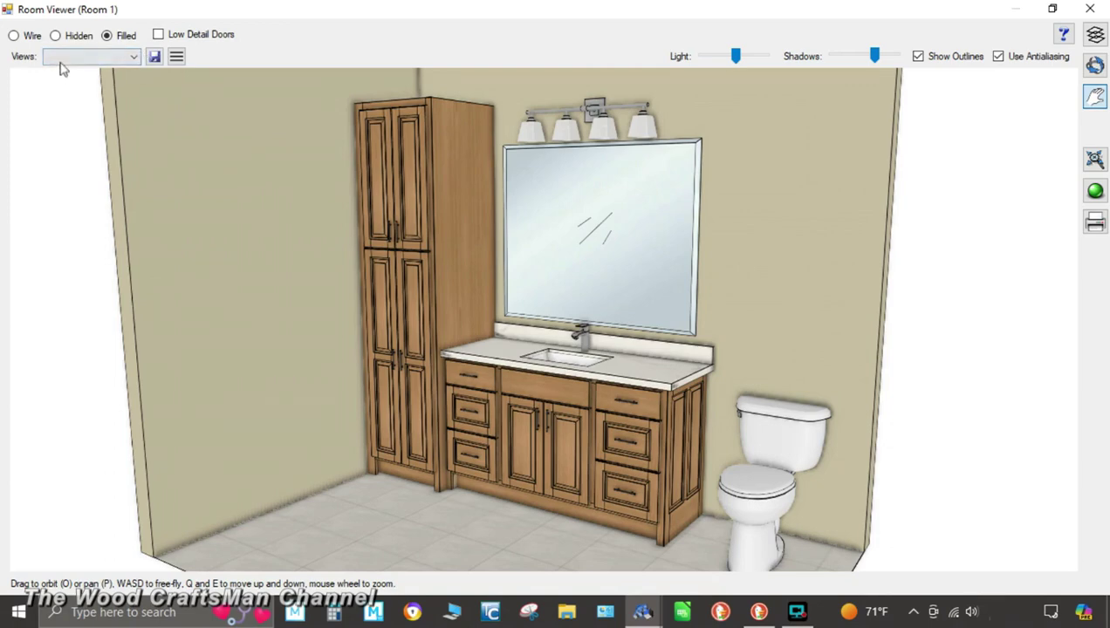
click(104, 59)
click(103, 59)
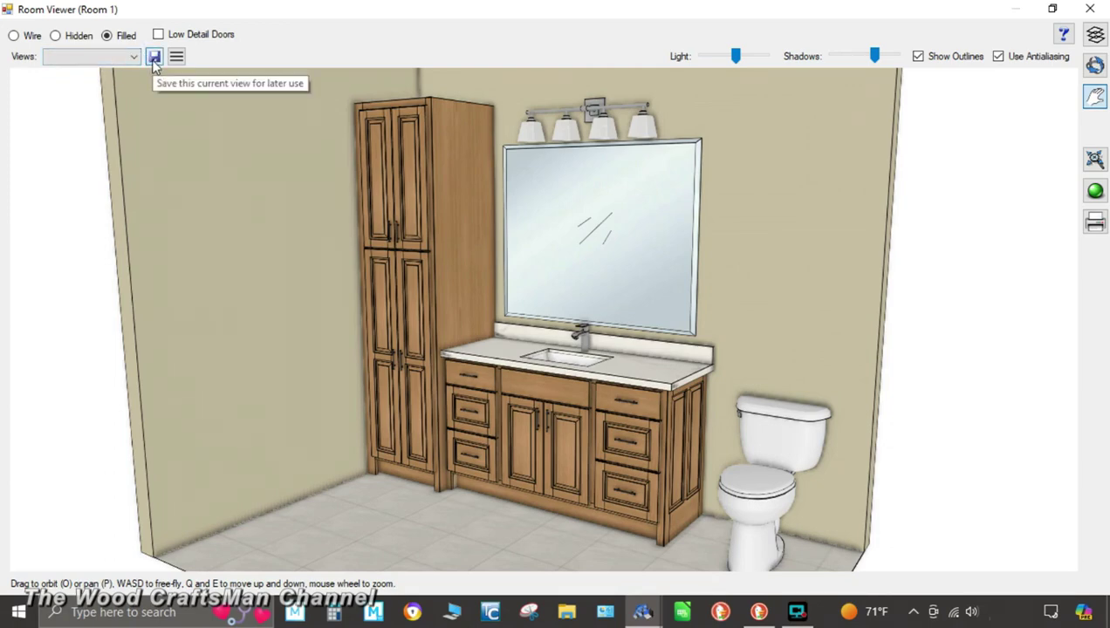
click(153, 59)
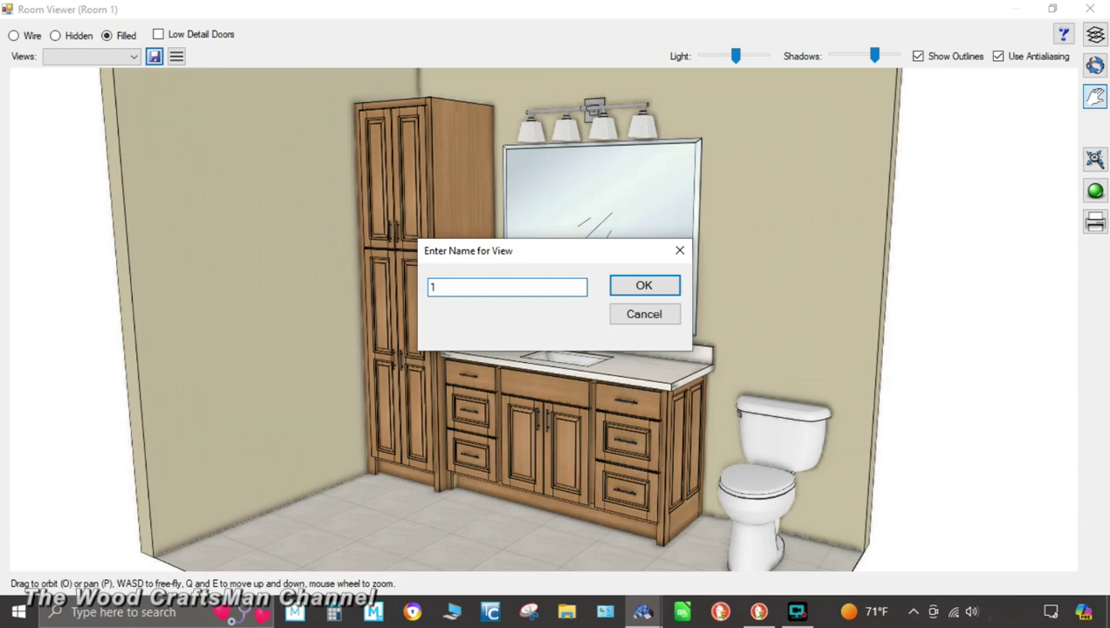
text(1)
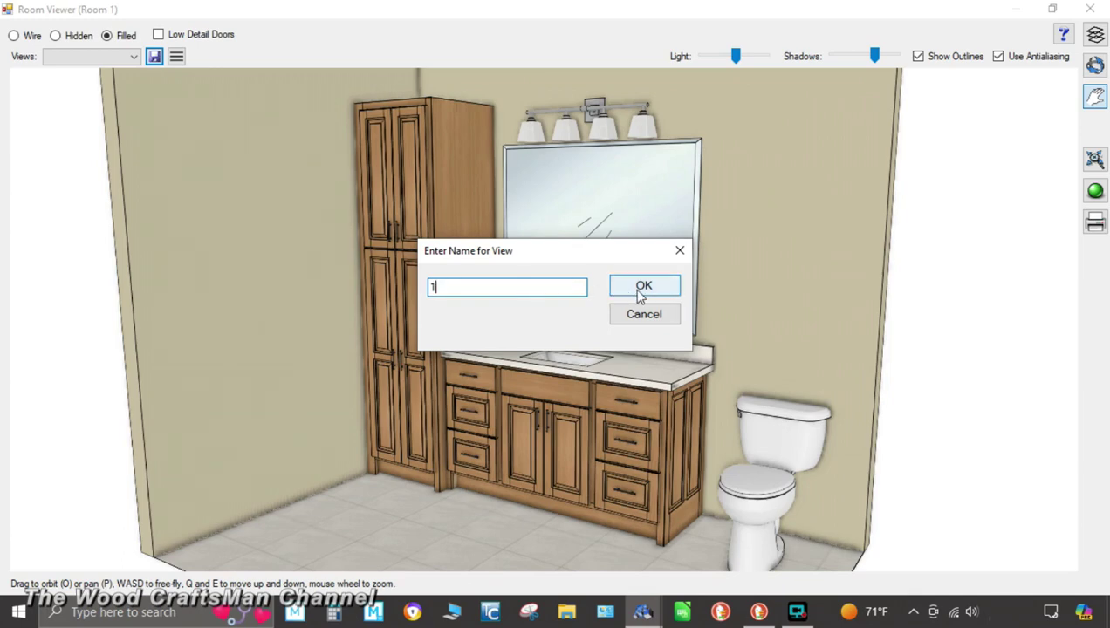
click(643, 288)
- Pan away from the model and recall saved view 1 to test it
drag(602, 220, 951, 470)
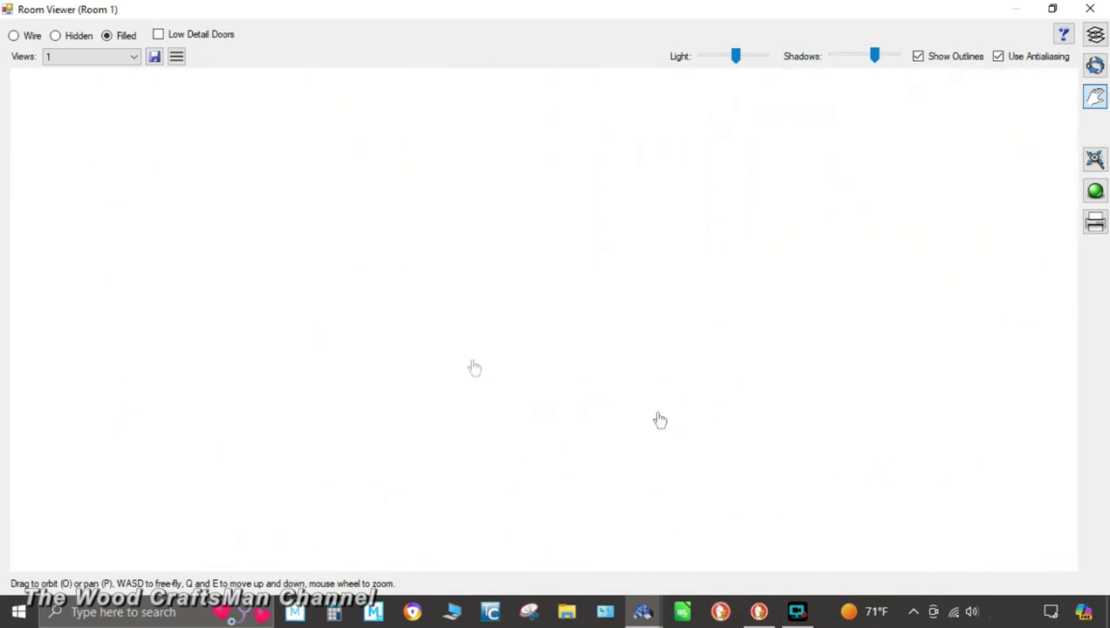
click(133, 58)
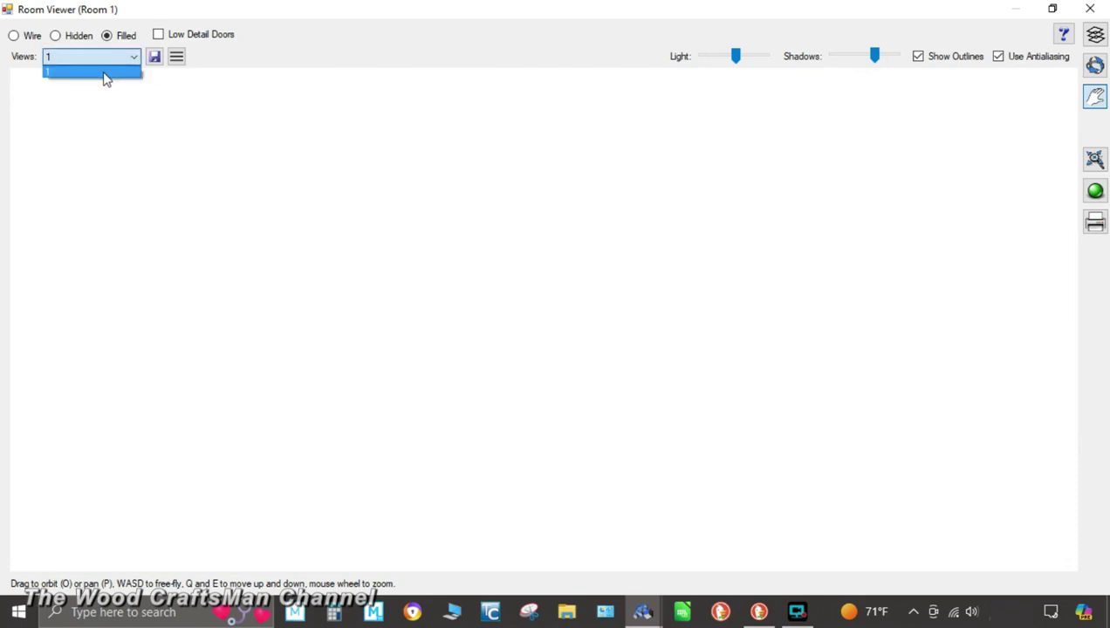
click(96, 72)
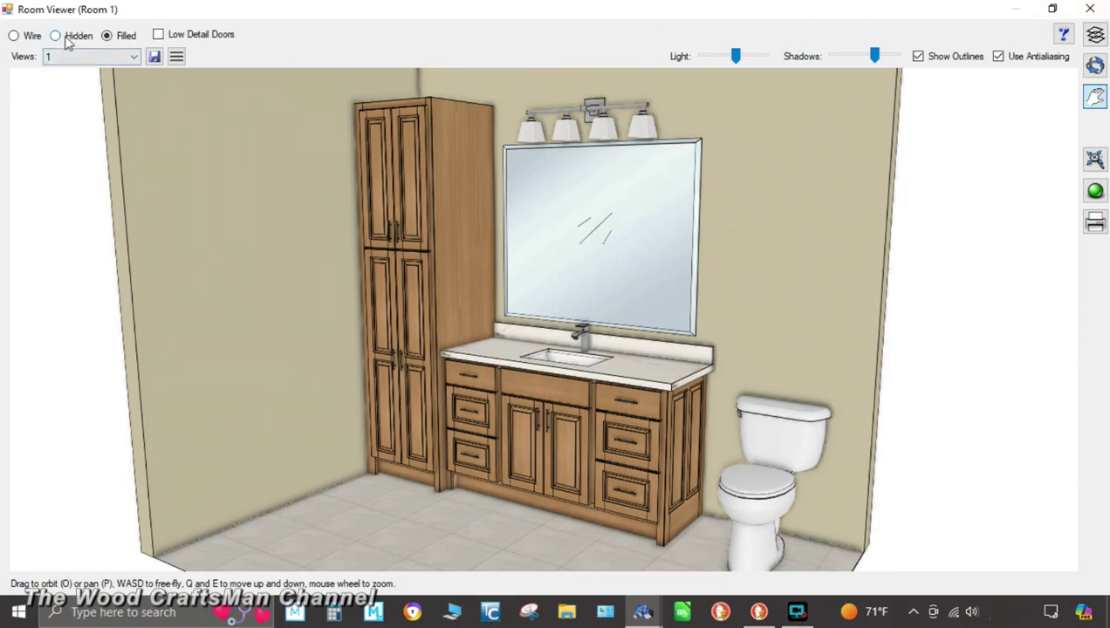
- Display the room in wireframe and hidden-line mode, turn off filled SketchUp models, and try to save the hidden-line view
click(15, 36)
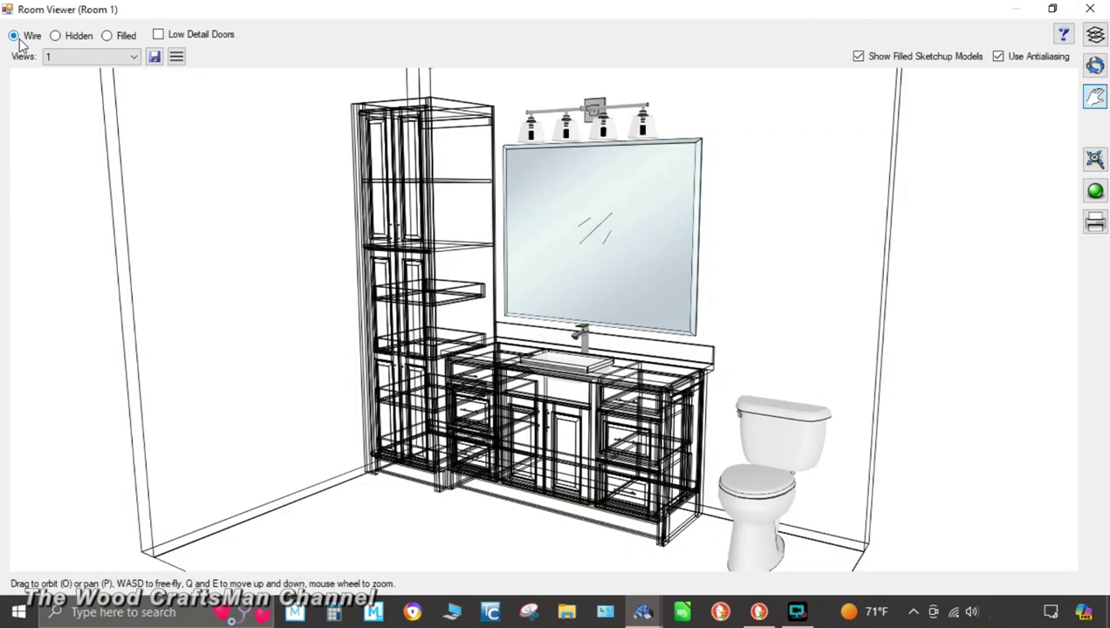
click(72, 41)
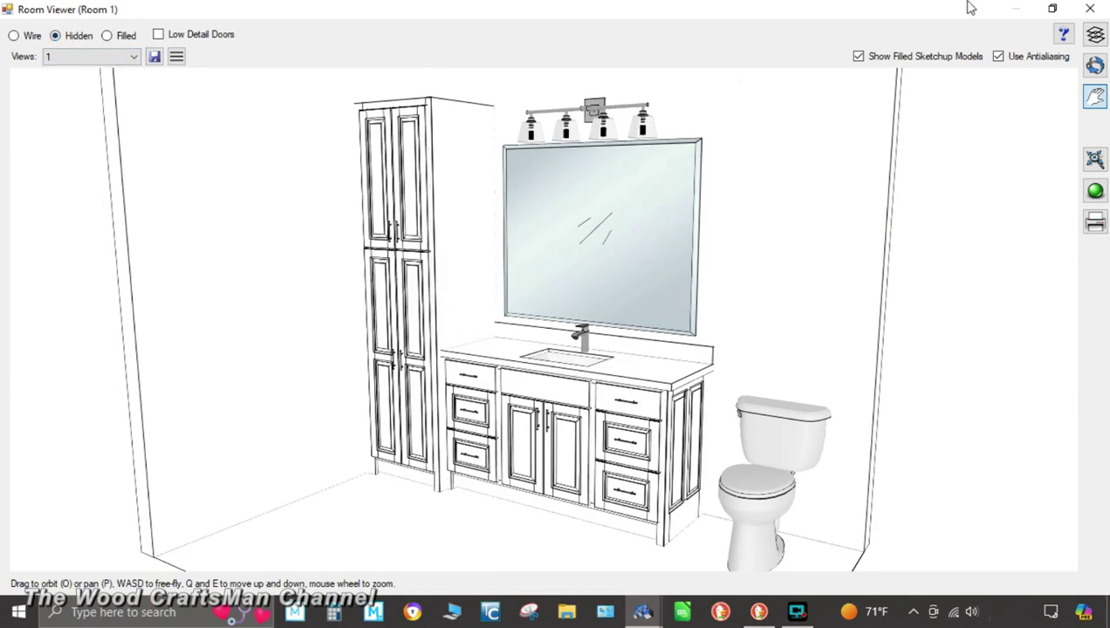
click(859, 57)
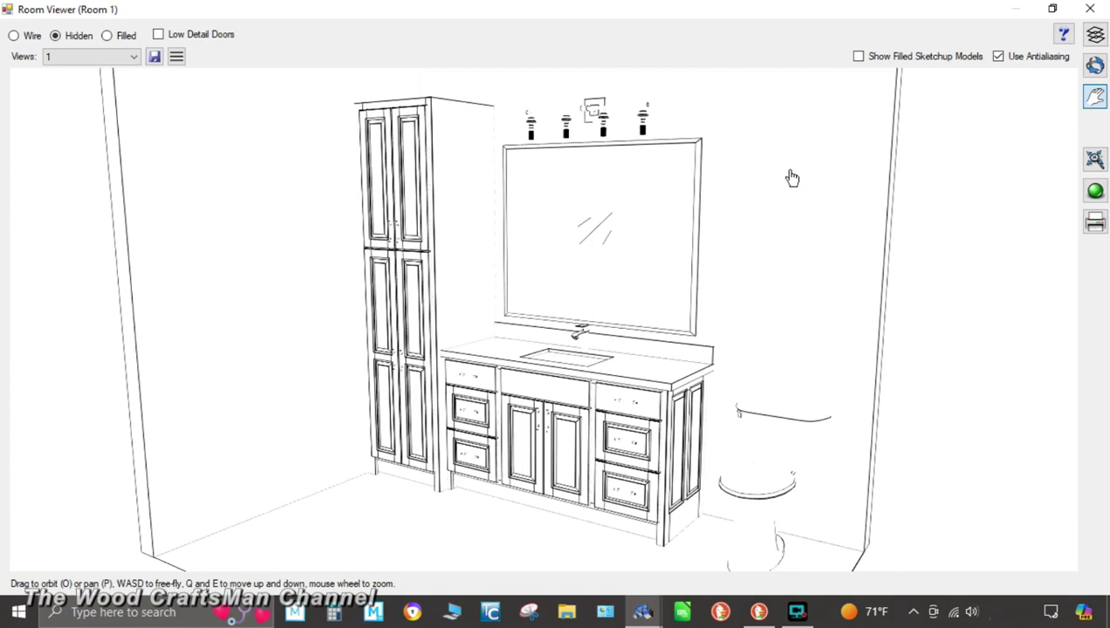
click(154, 58)
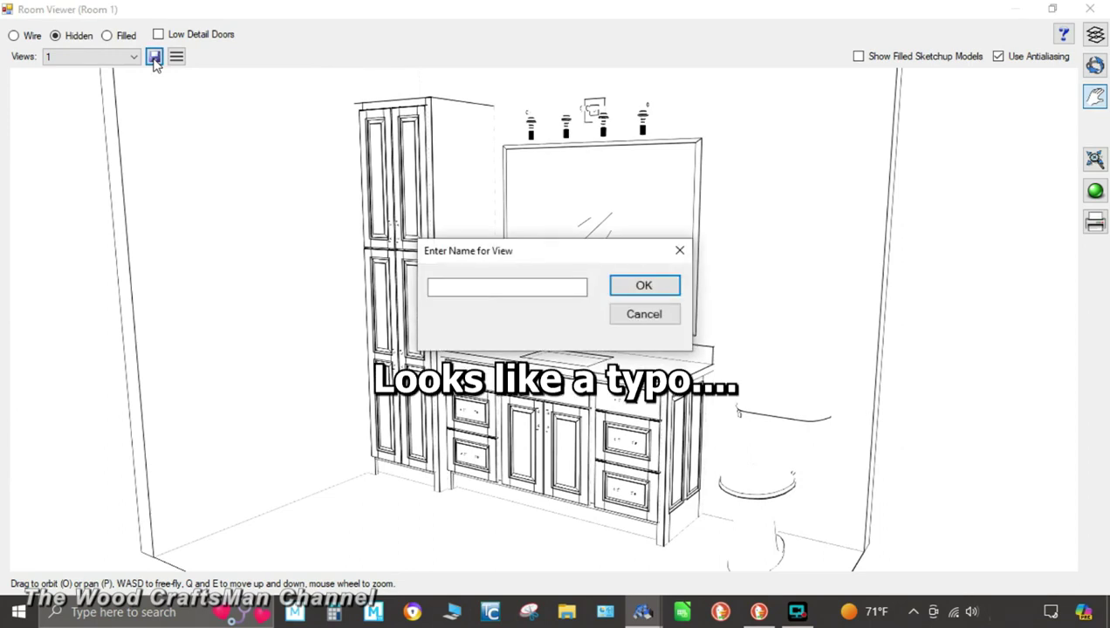
key(Escape)
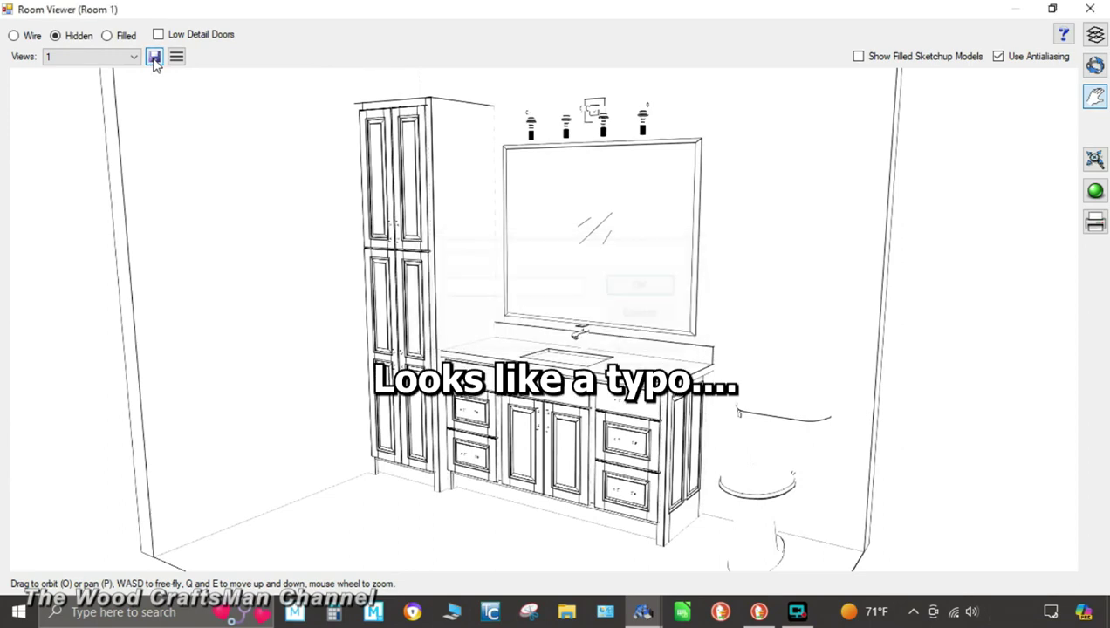
- Recall saved view 1 and close the 3D room viewer
click(80, 58)
click(86, 72)
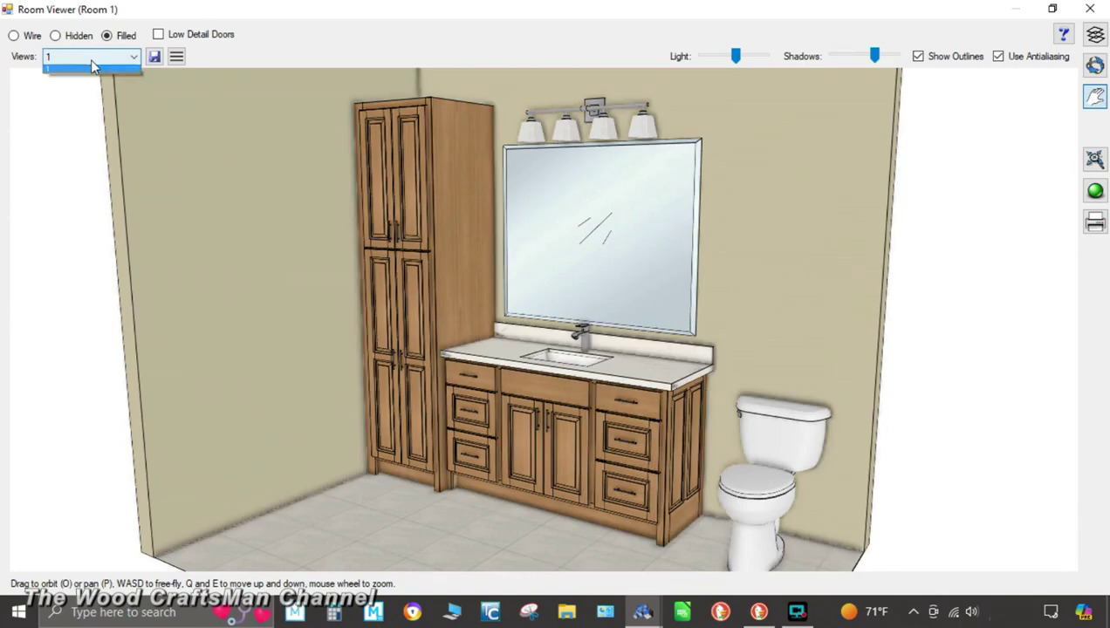
click(92, 72)
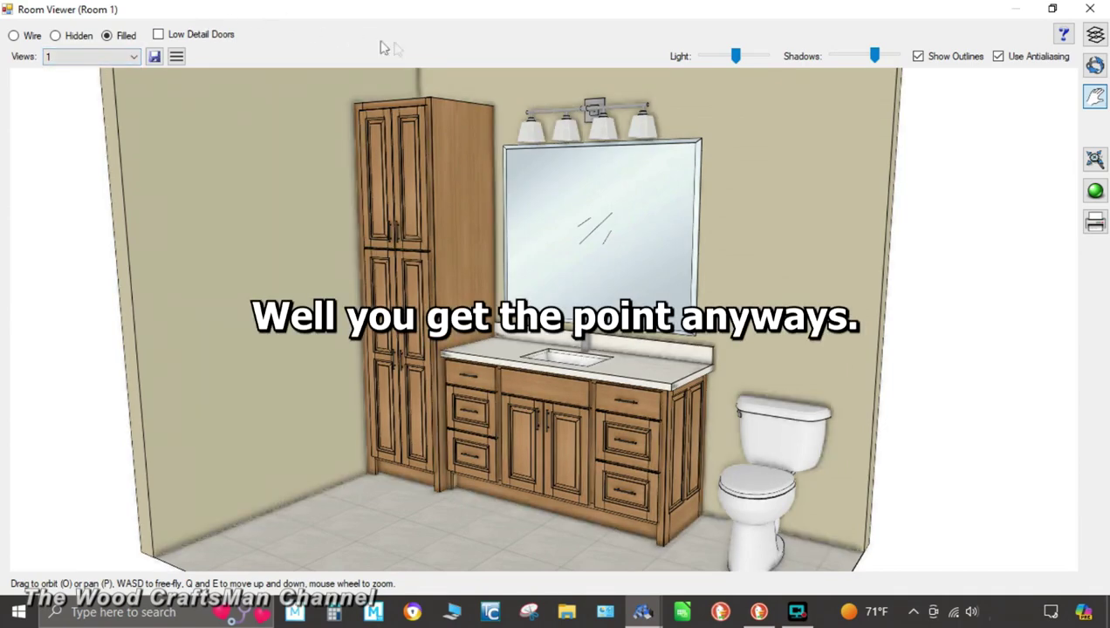
click(1090, 10)
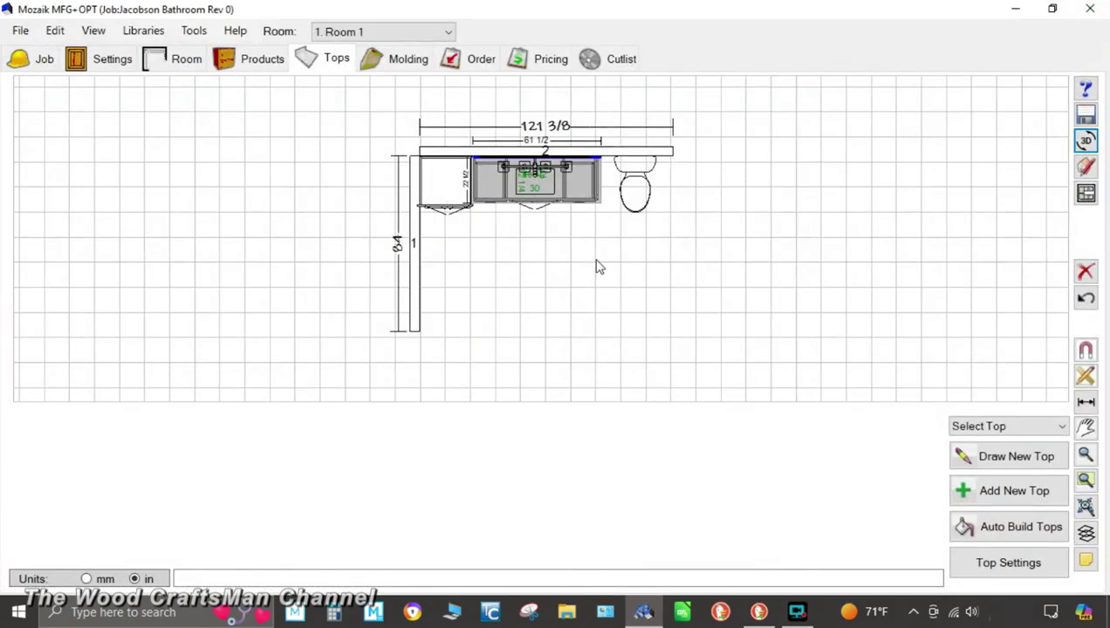
- Open the room's molding plan and review the elevation offsets and default heights in the molding settings without changing them
click(409, 59)
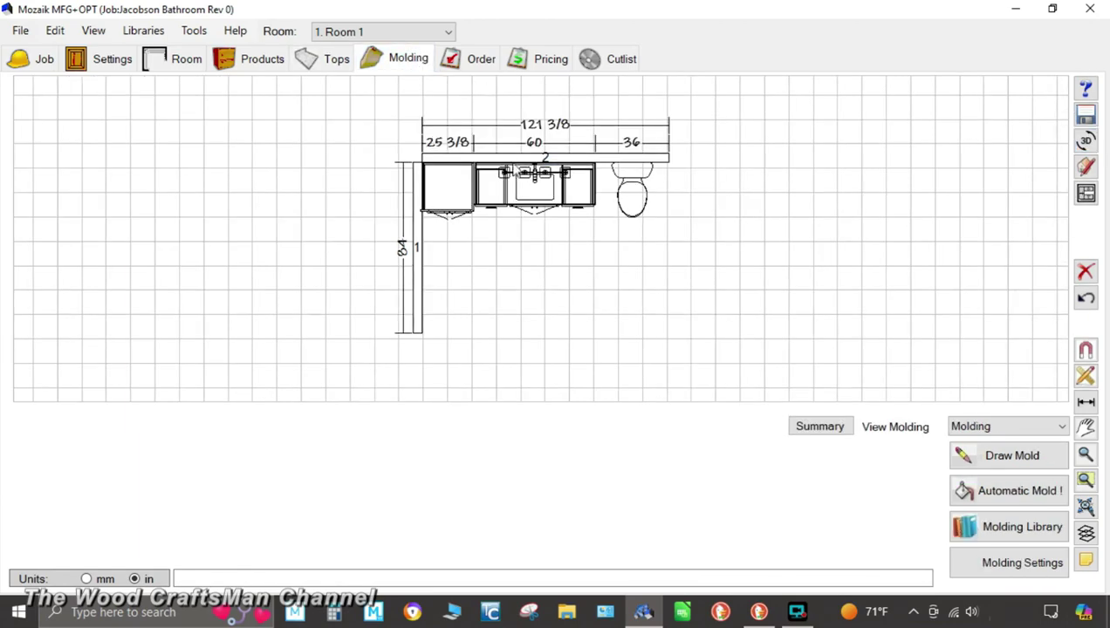
click(1038, 565)
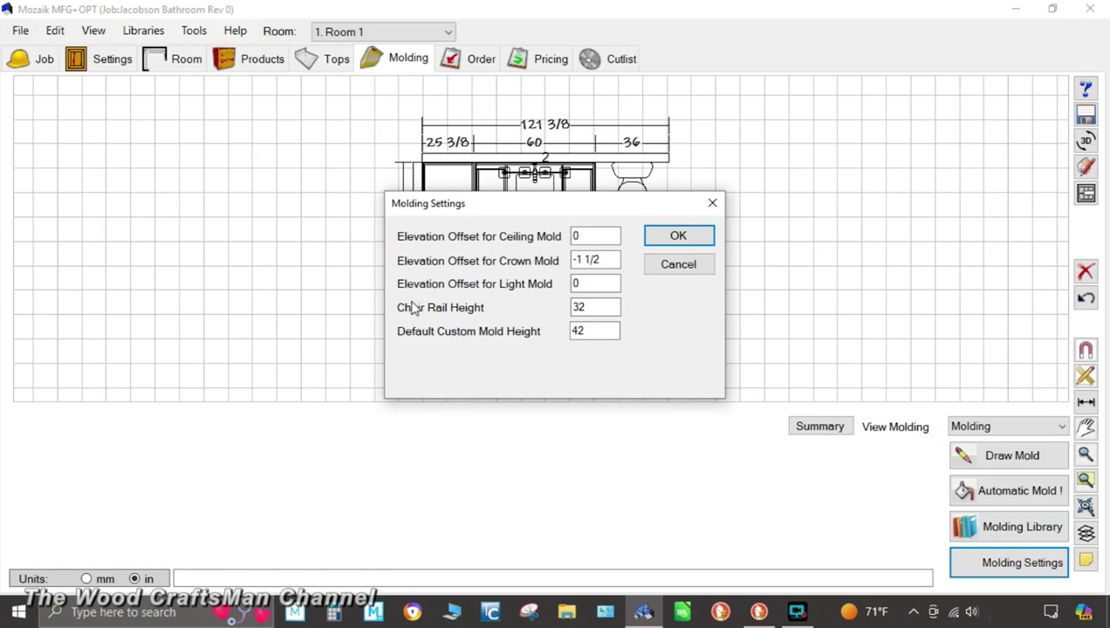
click(669, 247)
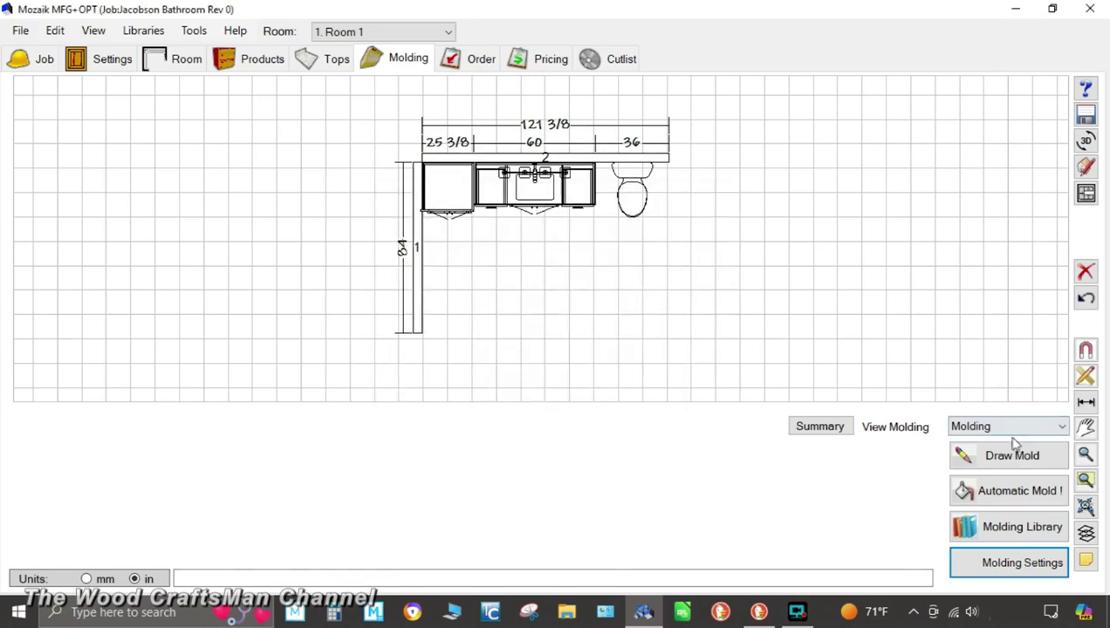
- Generate automatic crown molding on the wall cabinet tops with the Crown-Classic profile from the Crown library, together with toe skins
click(1042, 496)
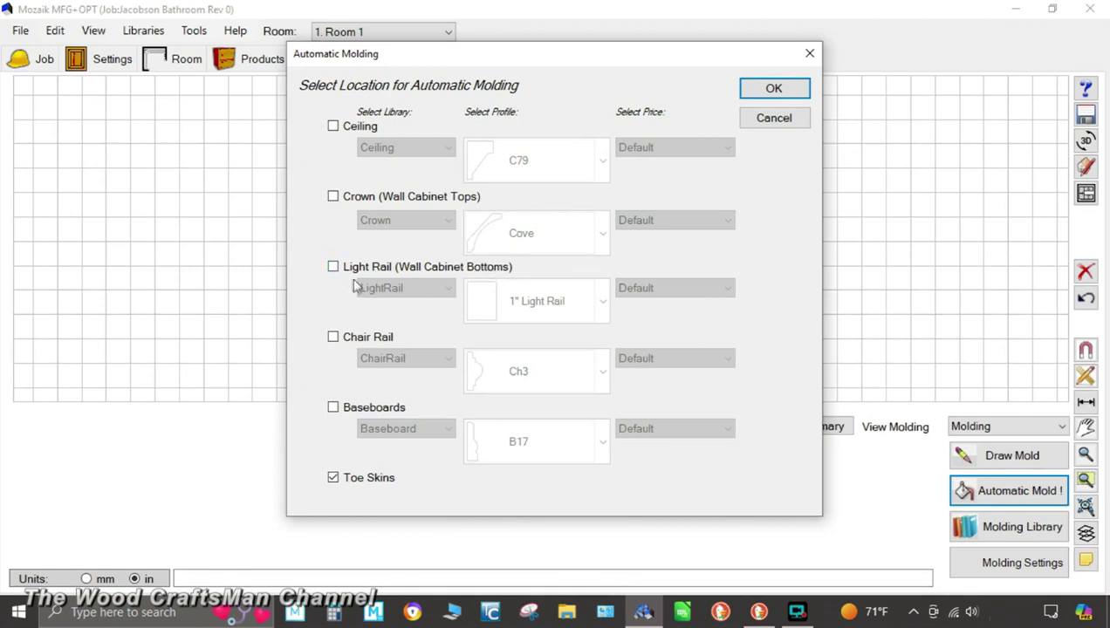
click(333, 197)
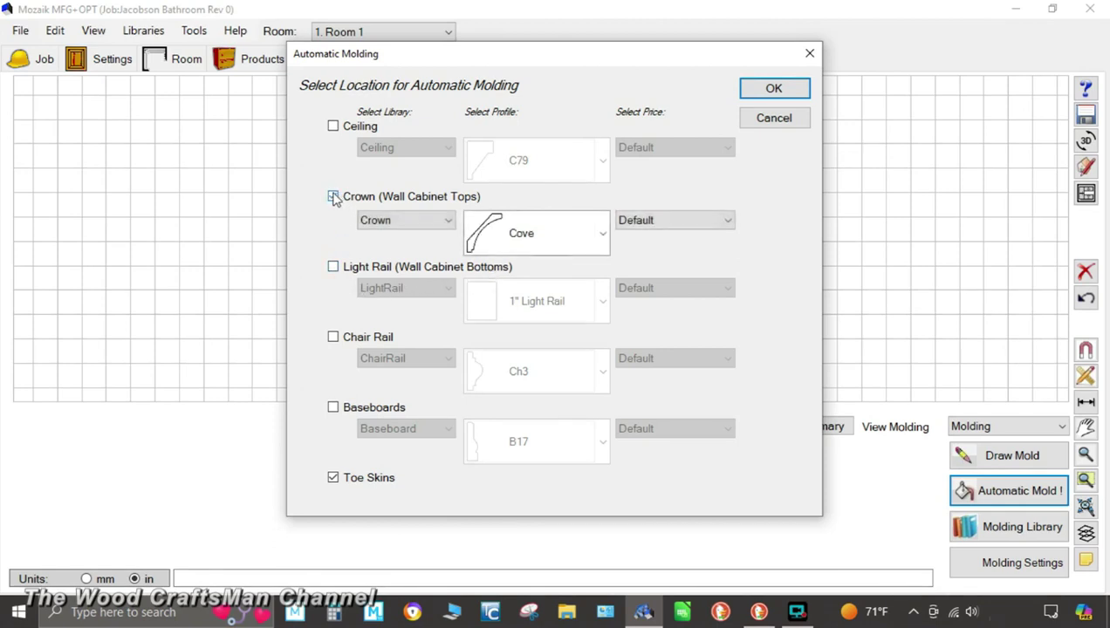
click(585, 234)
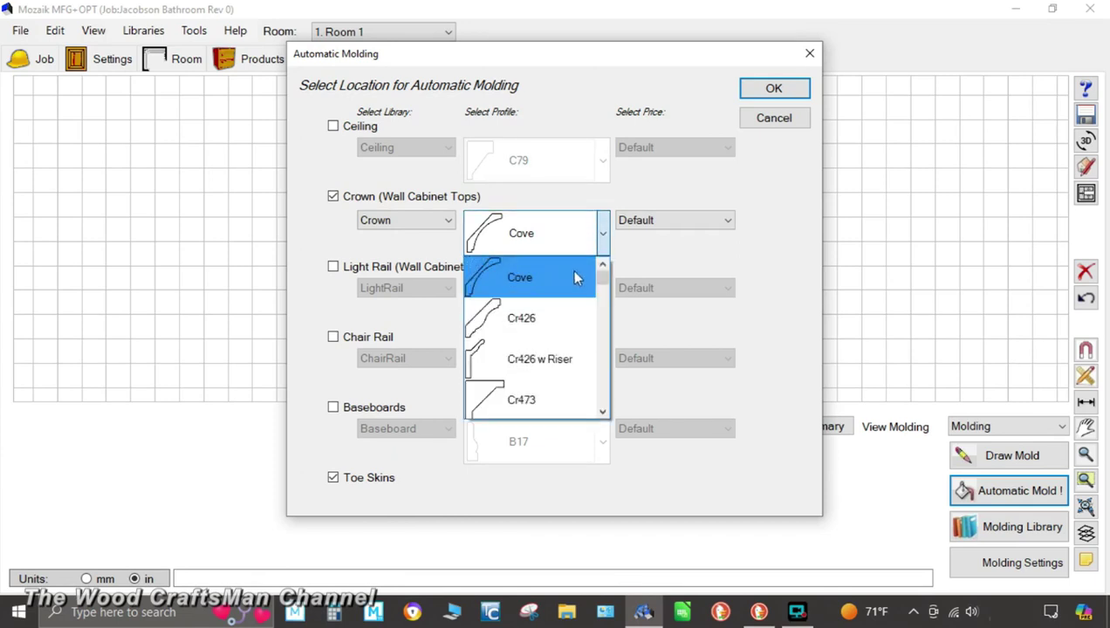
scroll(571, 281, down, 2)
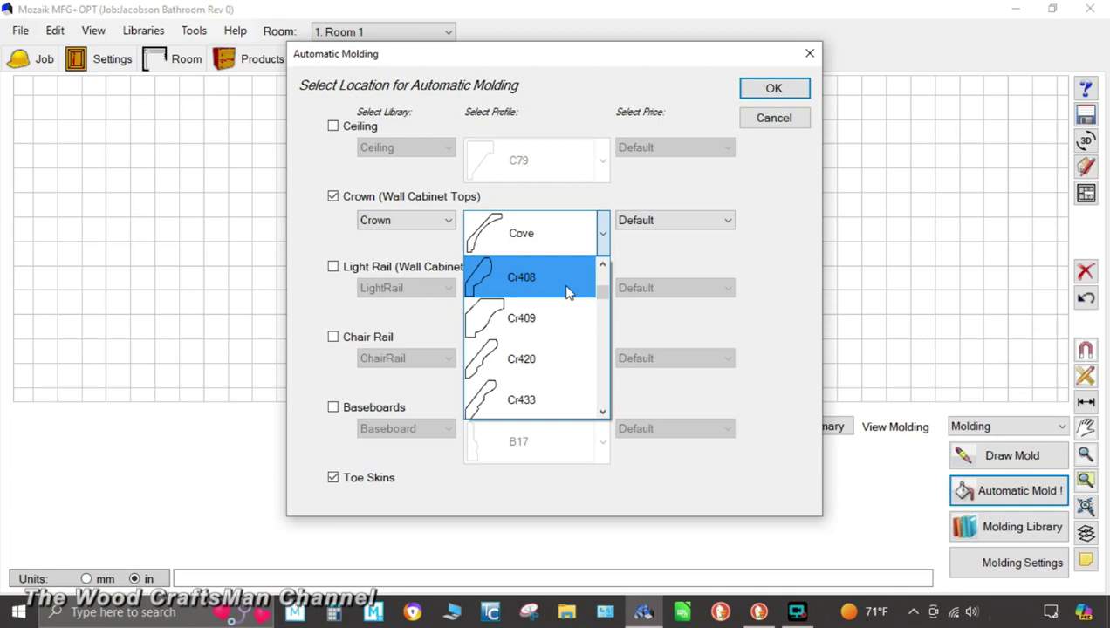
scroll(567, 292, down, 2)
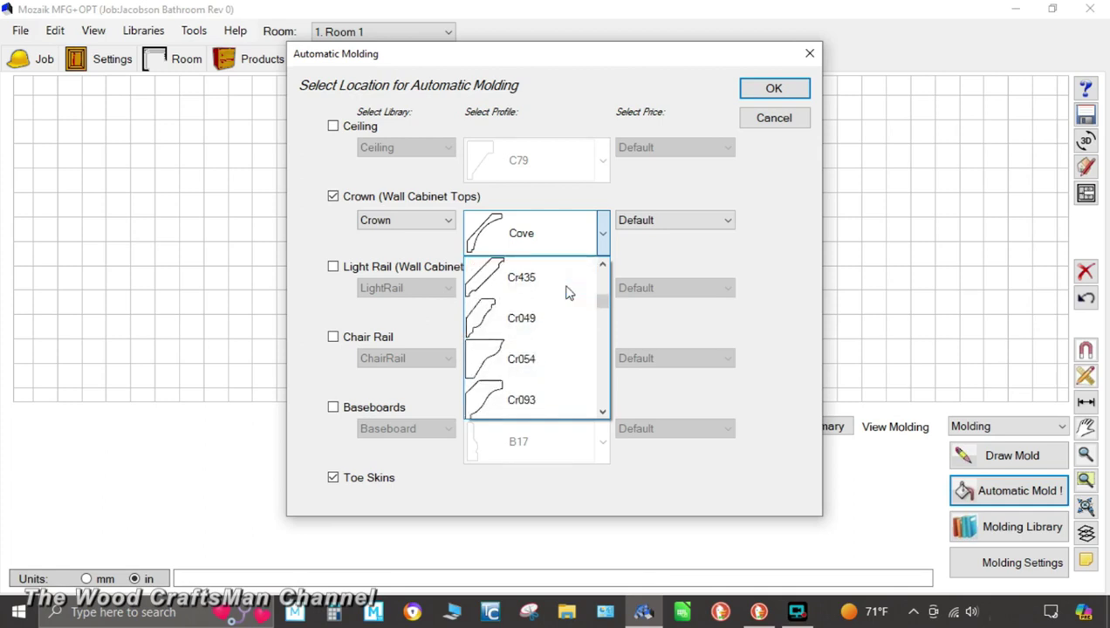
scroll(567, 292, down, 1)
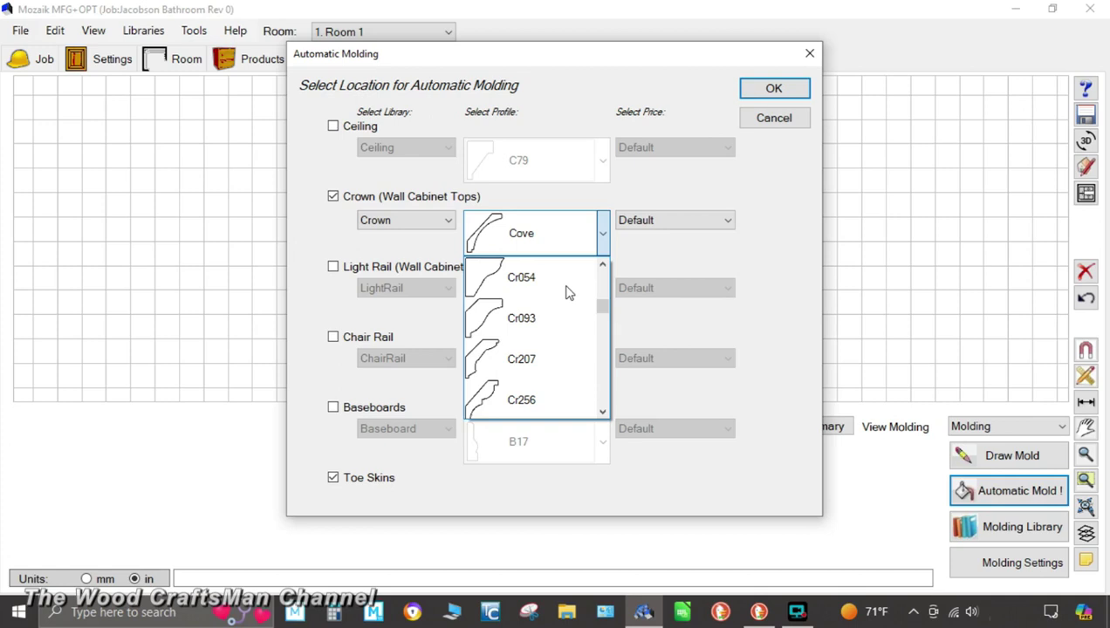
scroll(567, 293, down, 1)
scroll(567, 292, down, 4)
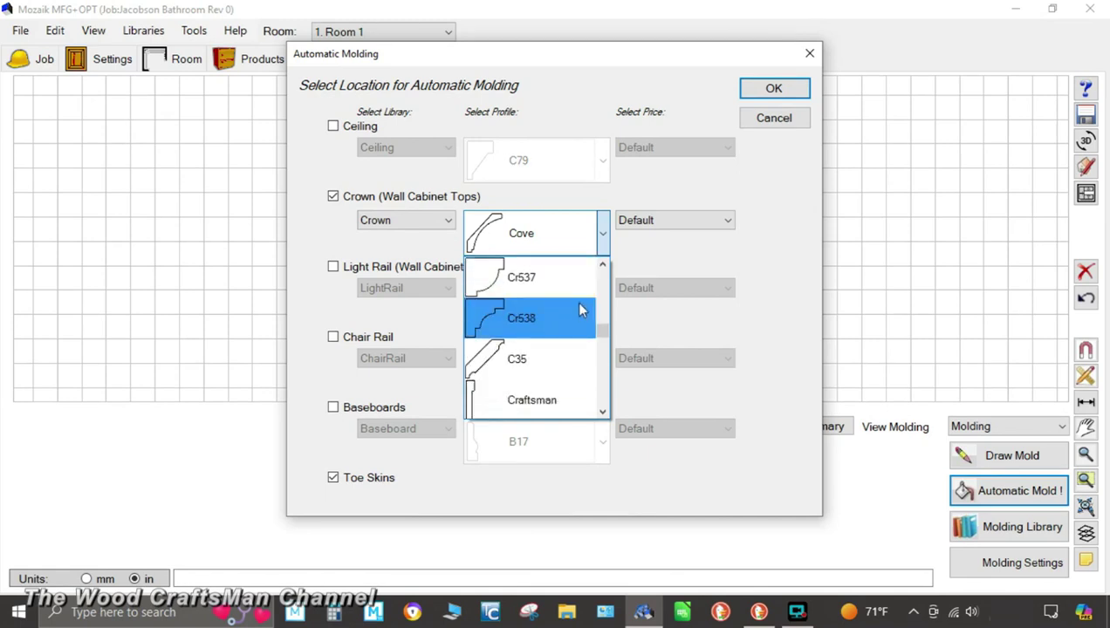
scroll(581, 309, down, 1)
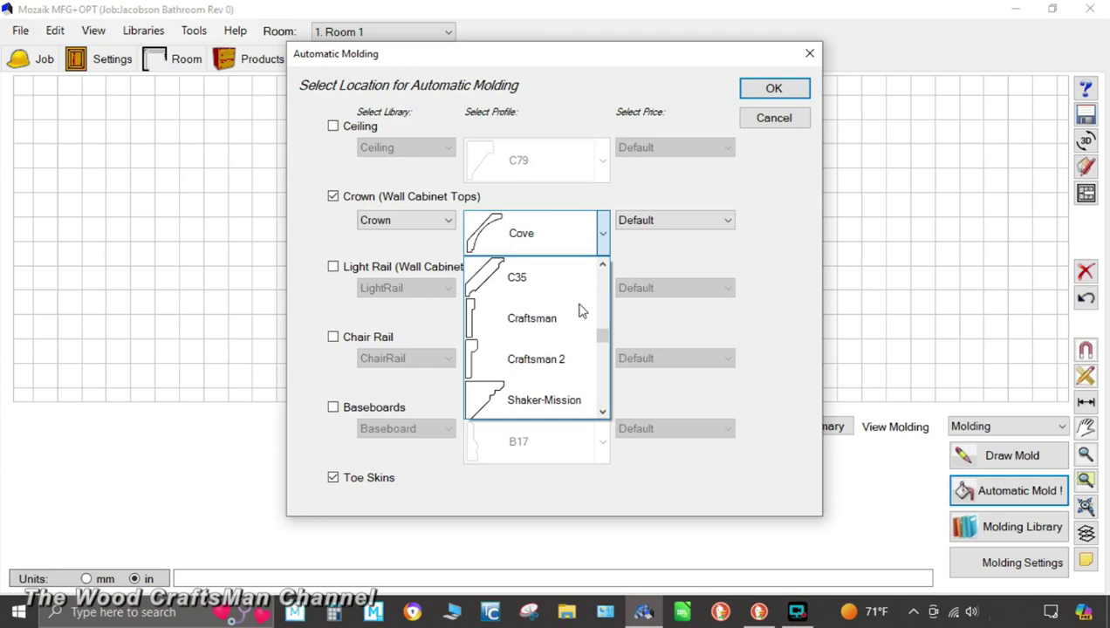
scroll(580, 312, down, 1)
scroll(581, 312, down, 1)
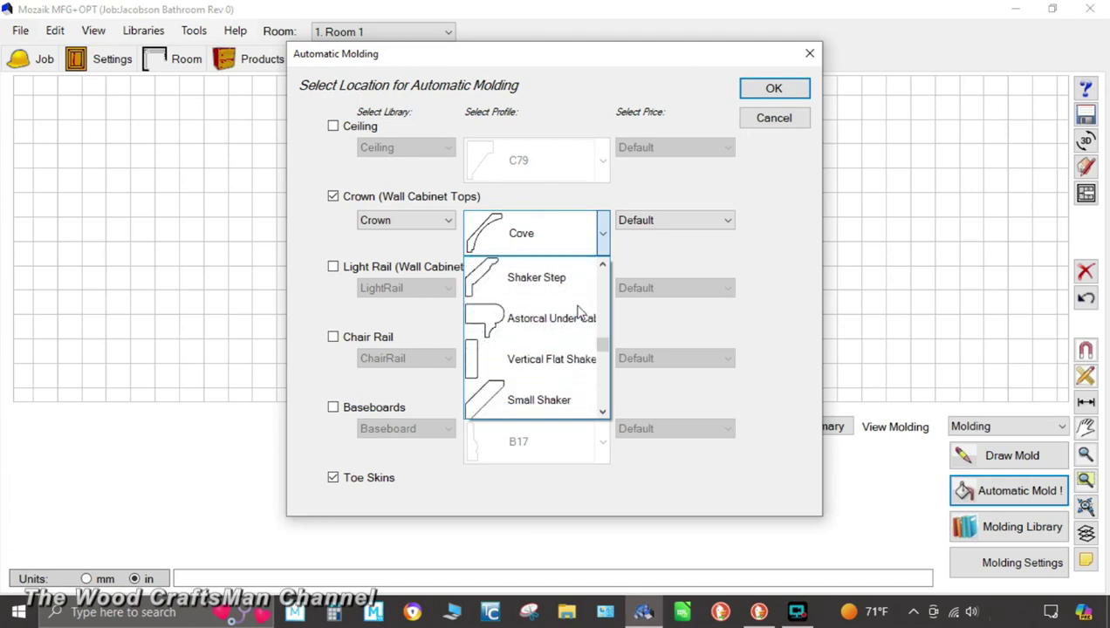
scroll(580, 312, down, 3)
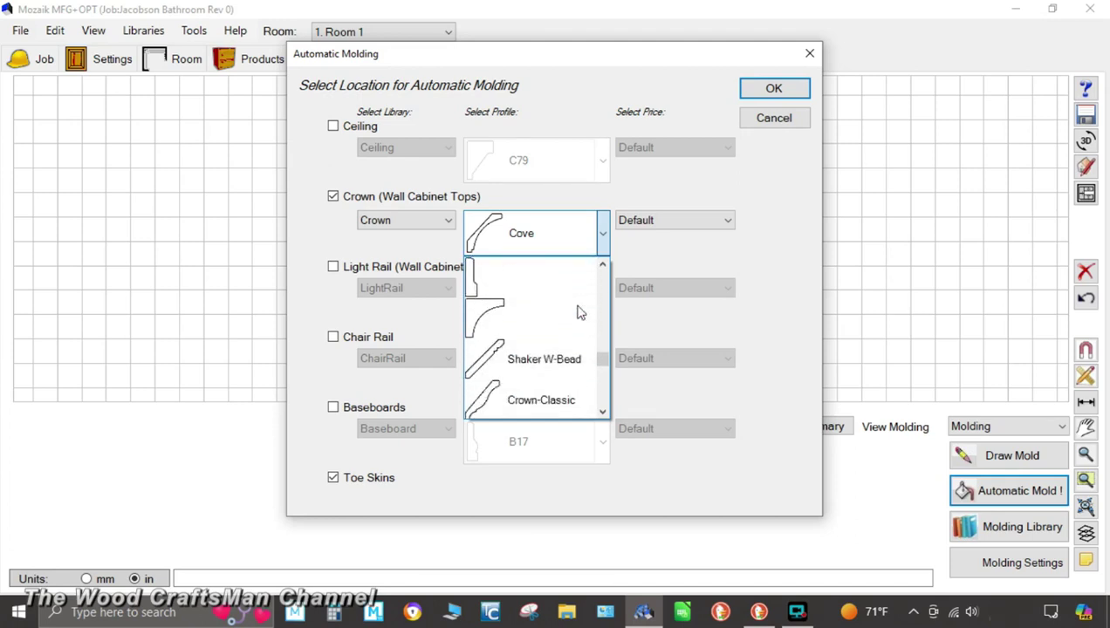
scroll(580, 312, down, 1)
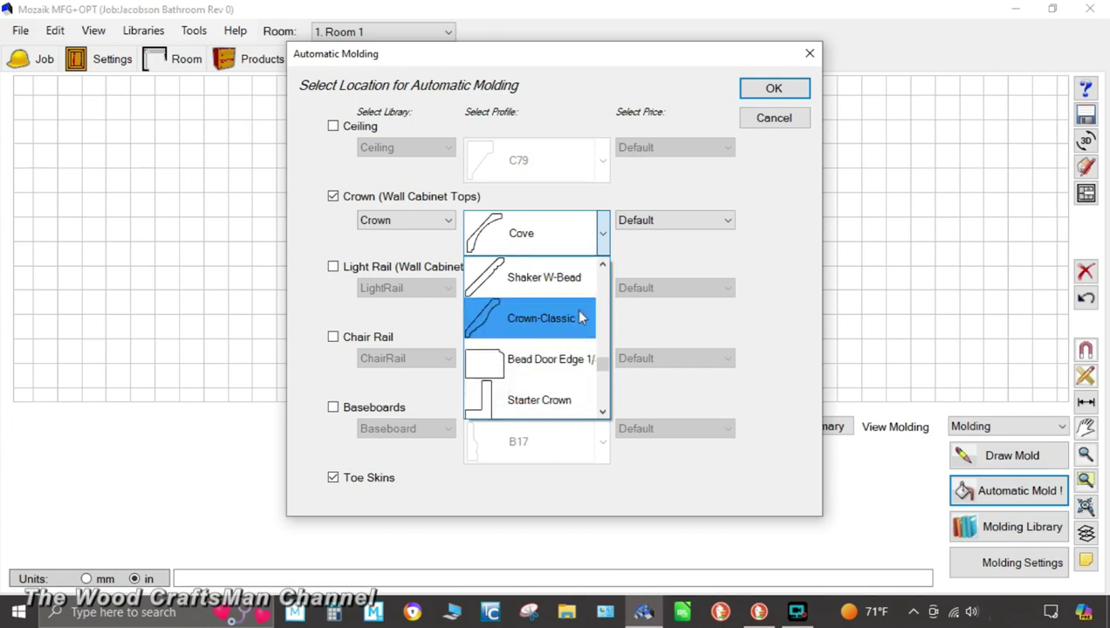
click(542, 318)
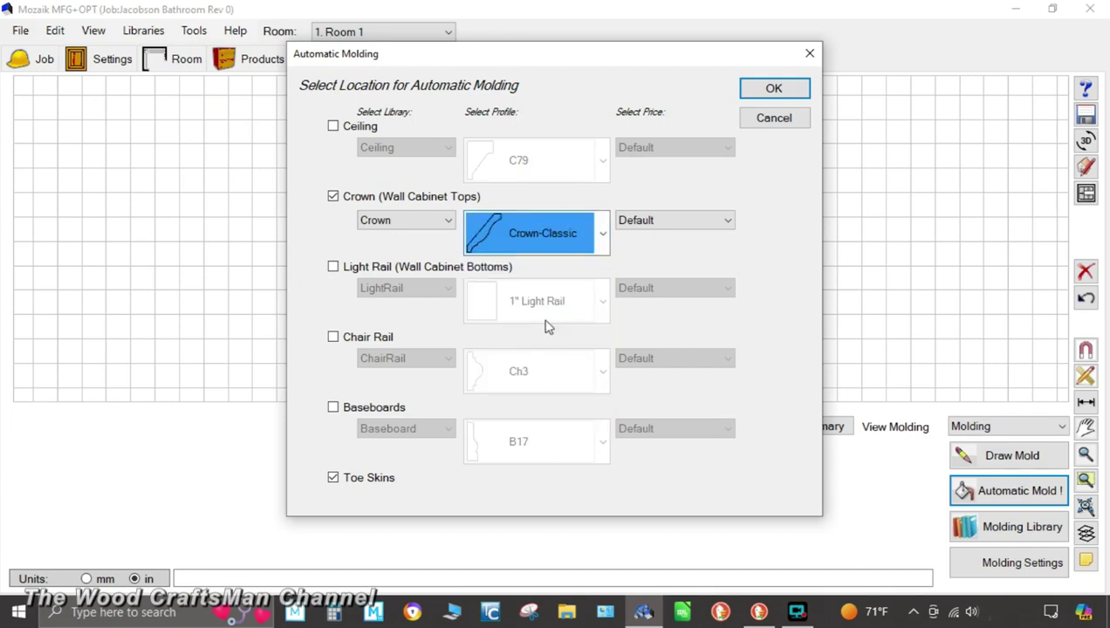
click(770, 89)
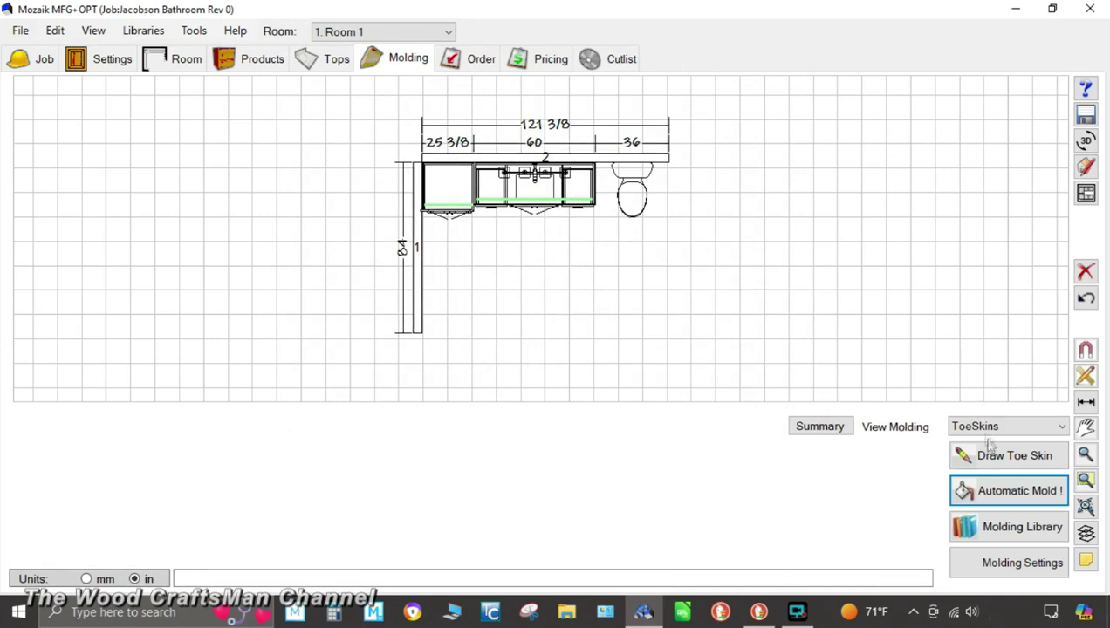
- Review the room layers and rerun automatic molding for the wall cabinet tops only, using the Crown-Classic profile
click(1087, 535)
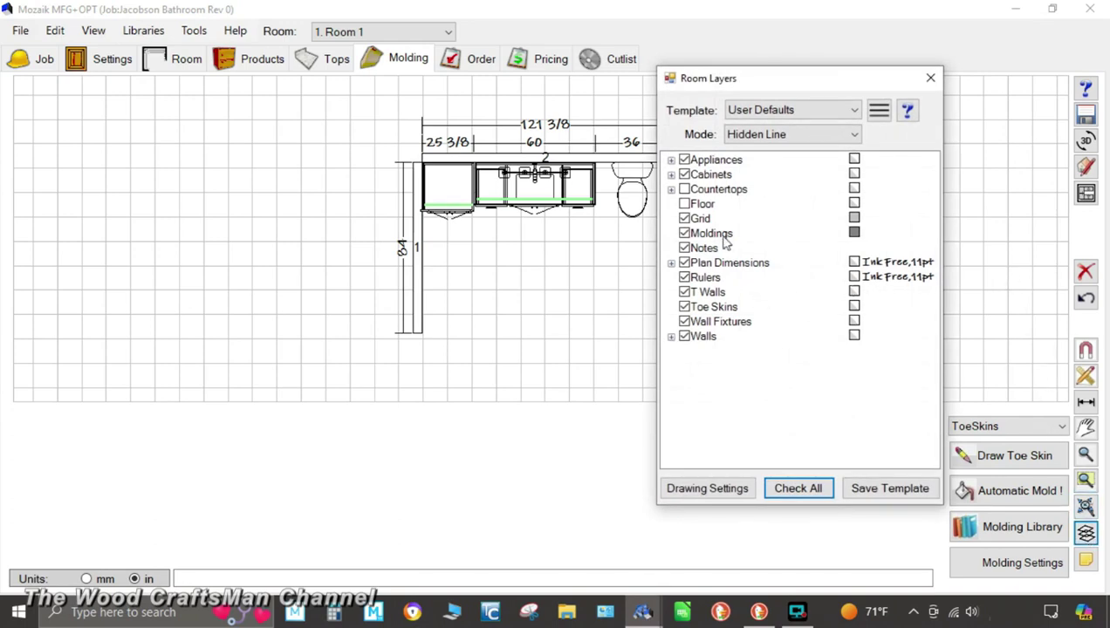
click(931, 78)
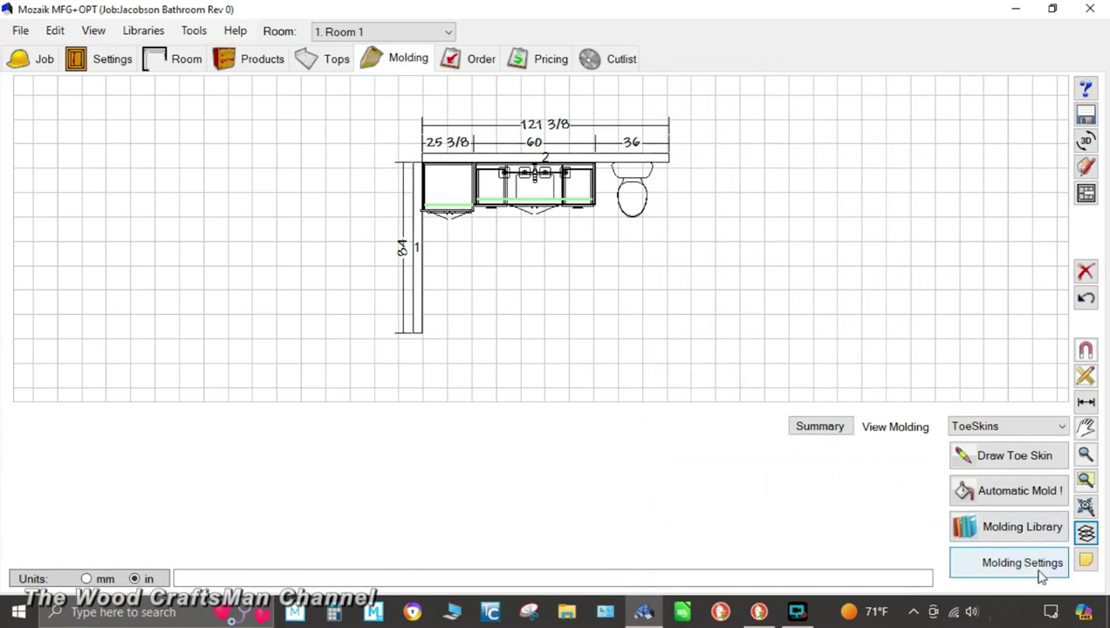
click(1024, 493)
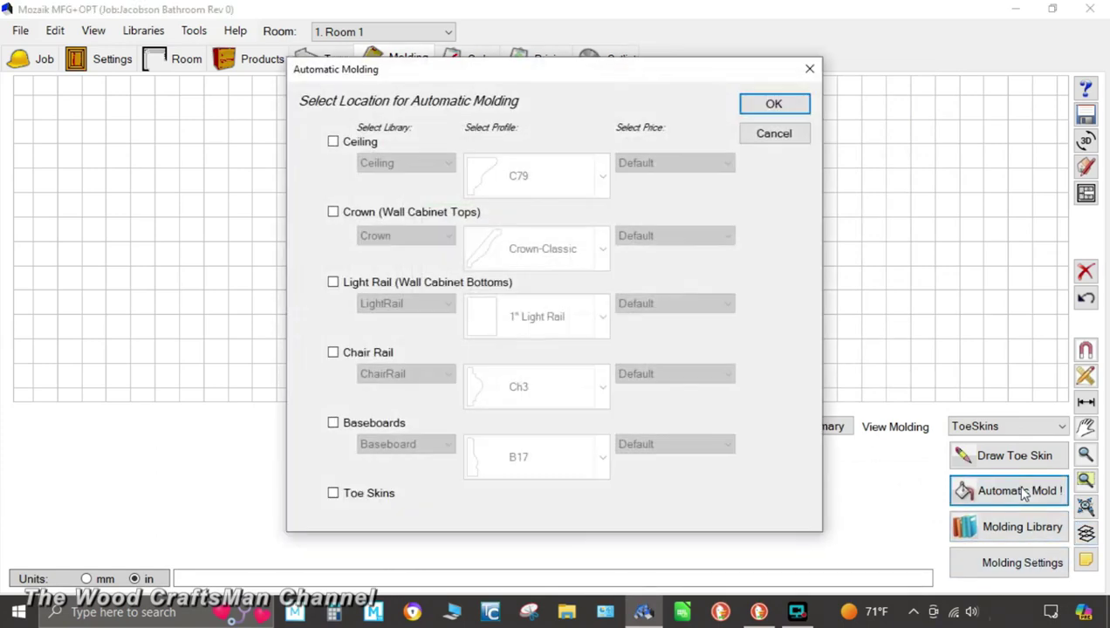
click(346, 213)
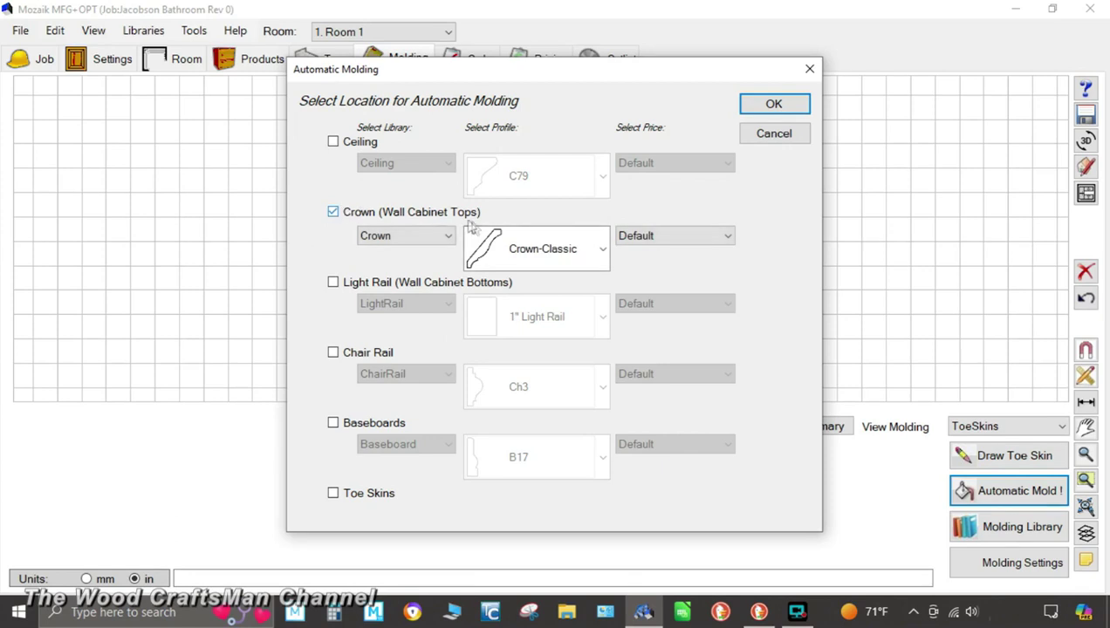
click(775, 105)
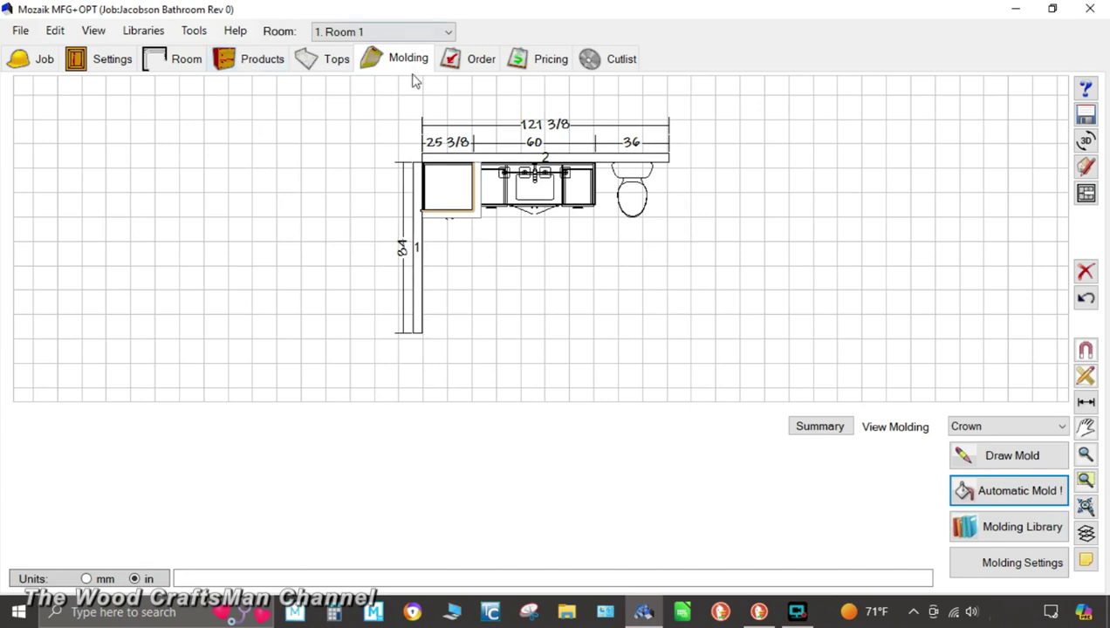
- Open the room in the 3D viewer and examine the vanity wall with its crown molding from a closer angle
click(1084, 143)
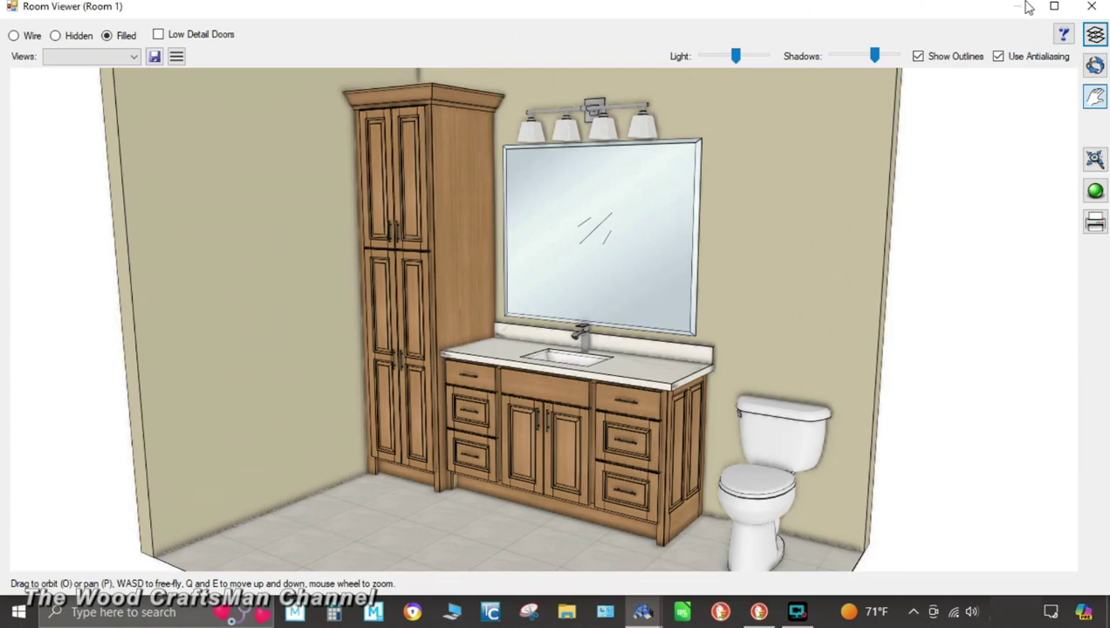
drag(798, 206, 823, 204)
scroll(816, 237, up, 1)
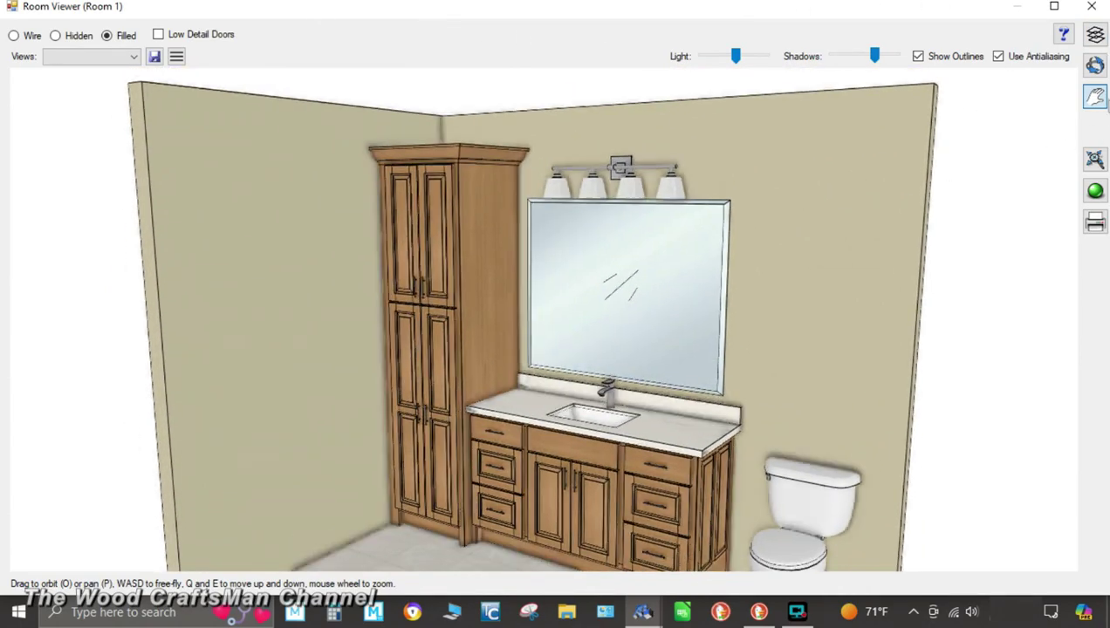
click(1096, 66)
drag(791, 154, 711, 179)
scroll(312, 181, up, 5)
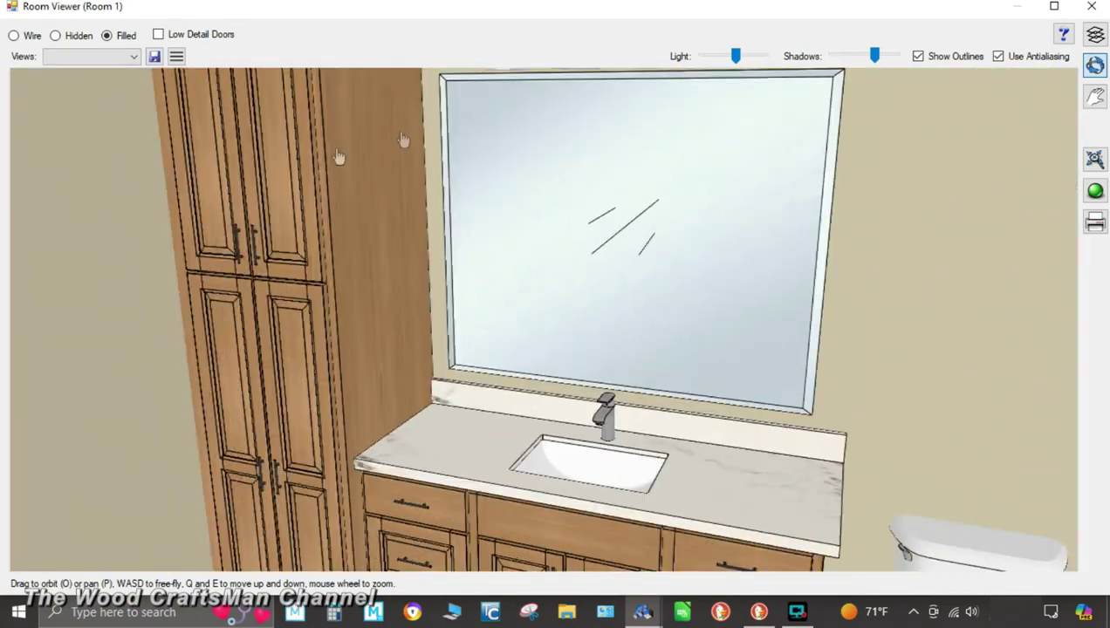
- Maximize the 3D room viewer, inspect the crown and top rail of the tall cabinet up close, and close the viewer
click(1095, 96)
drag(689, 203, 443, 559)
drag(345, 8, 397, 463)
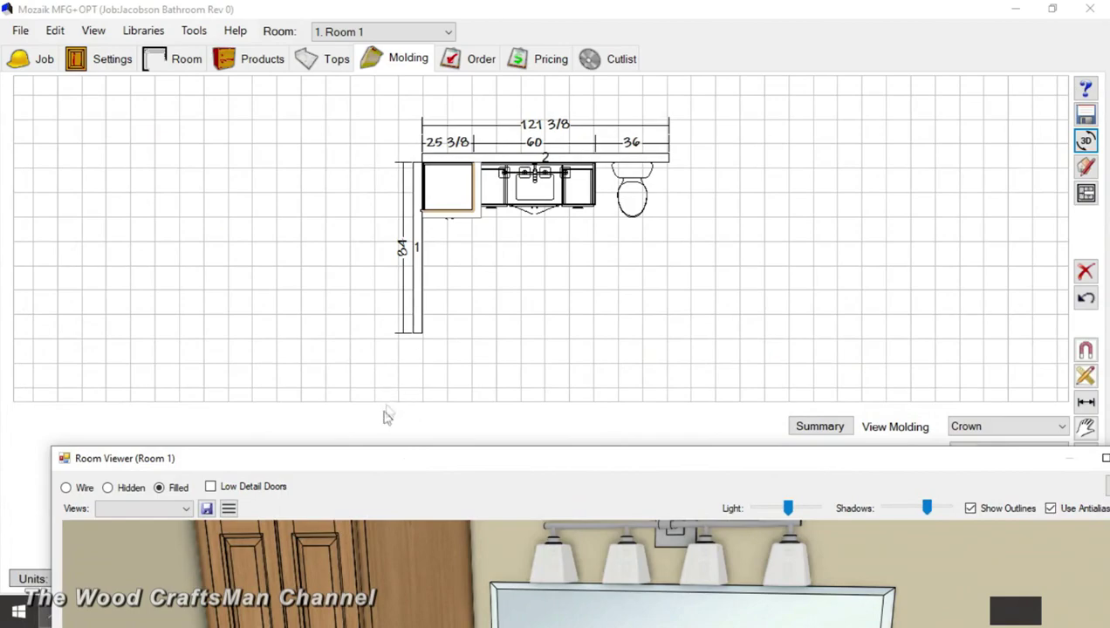
drag(564, 463, 515, 68)
click(1034, 70)
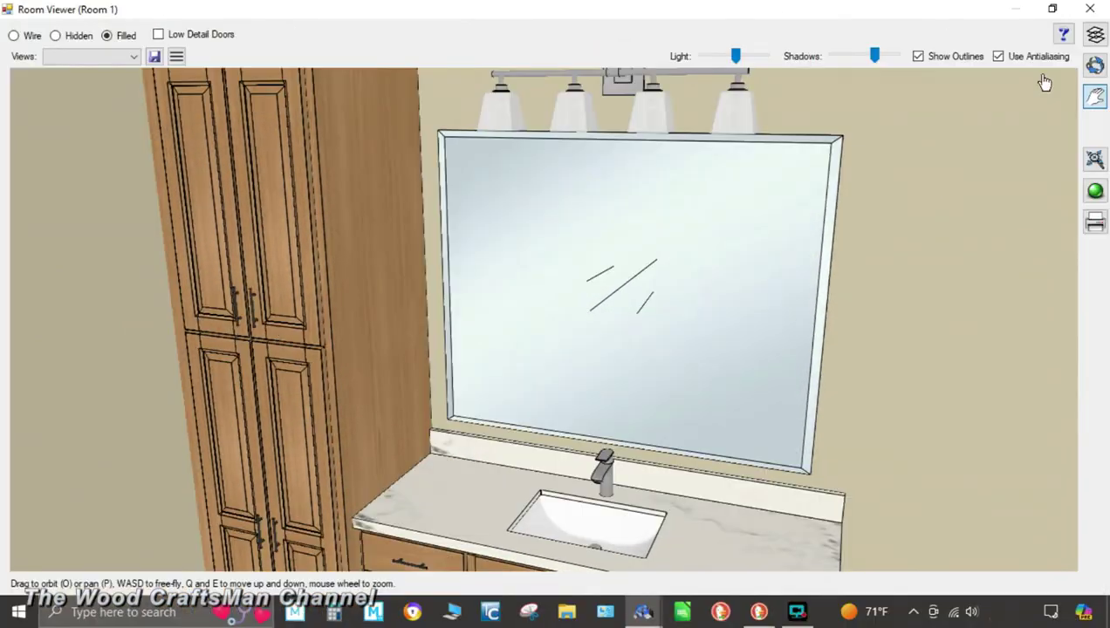
drag(306, 291, 317, 589)
drag(291, 256, 290, 549)
drag(303, 288, 310, 589)
drag(341, 243, 342, 478)
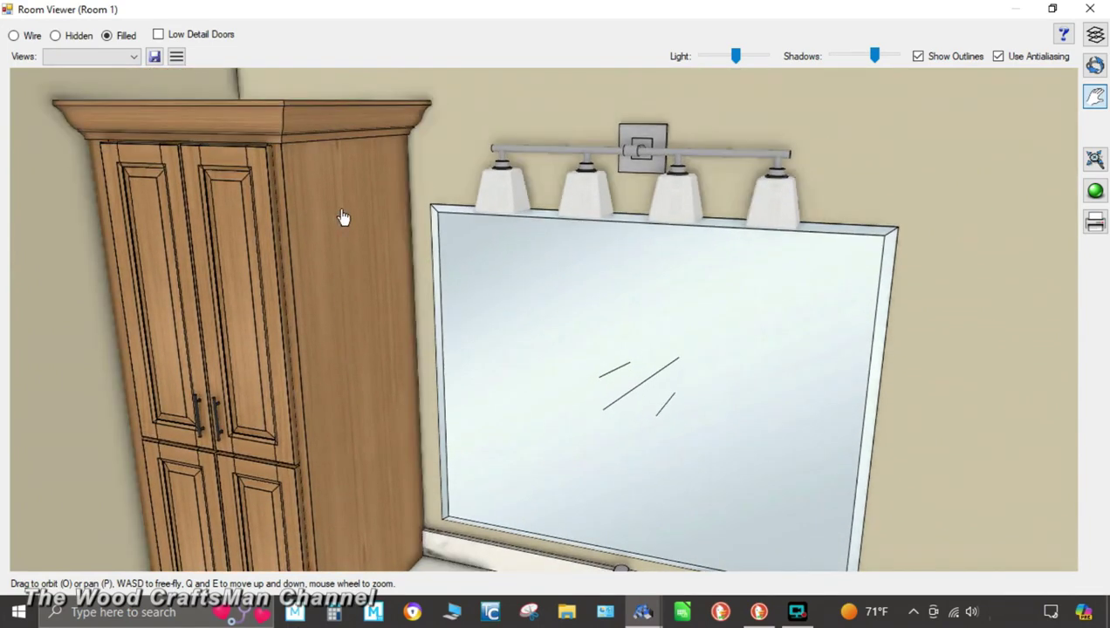
drag(313, 162, 545, 157)
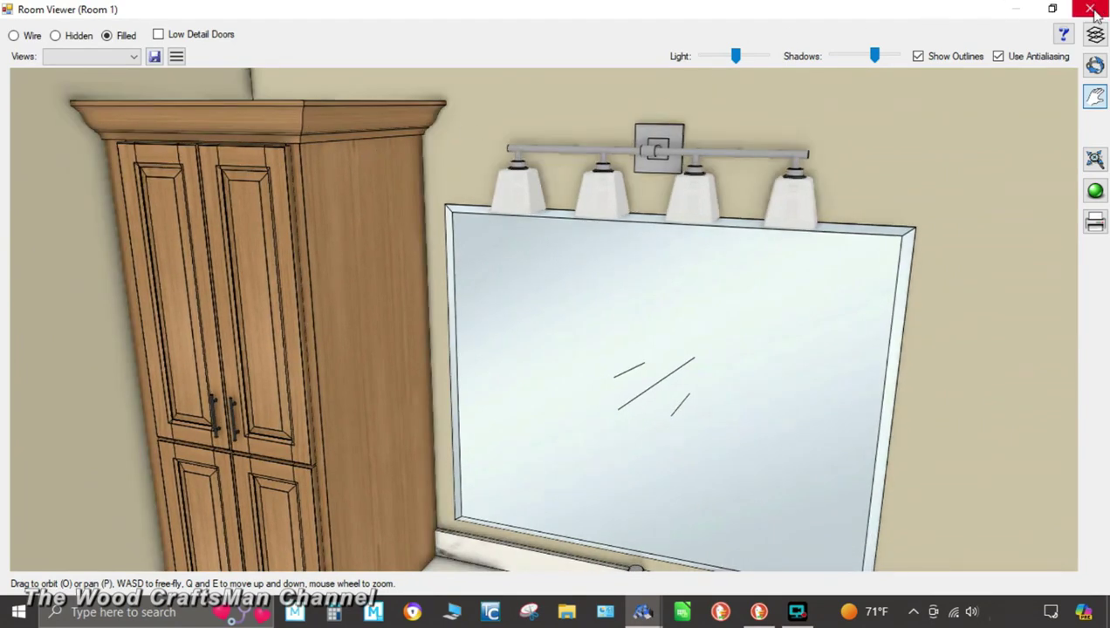
click(1091, 8)
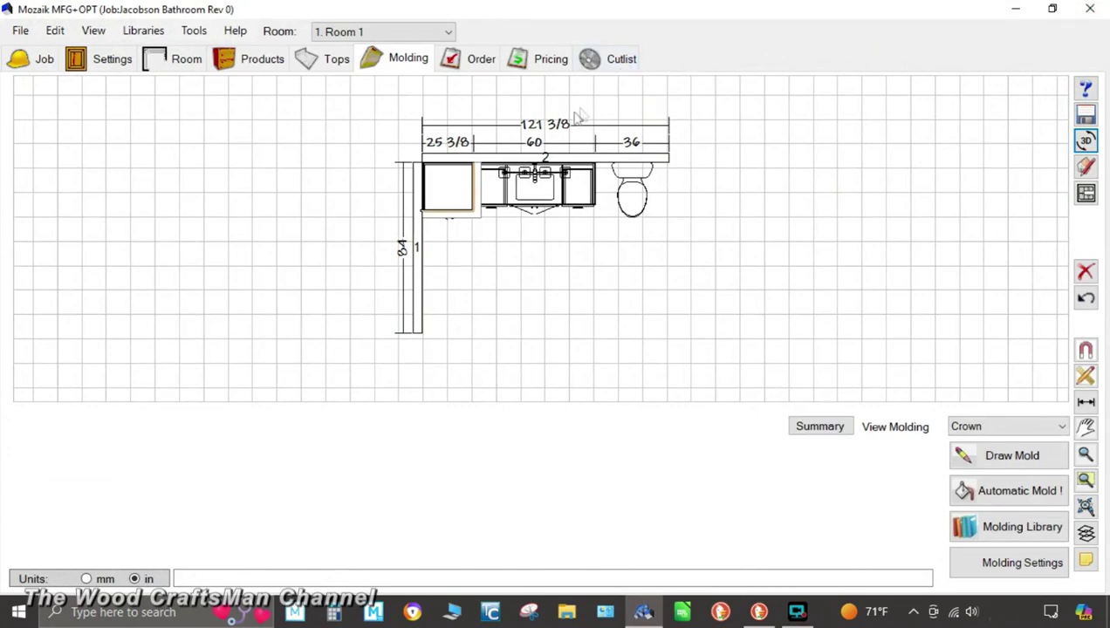
- Set the width of the top face-frame rail on the tall pair-door cabinet to 2.75 inches and accept the product changes
click(266, 61)
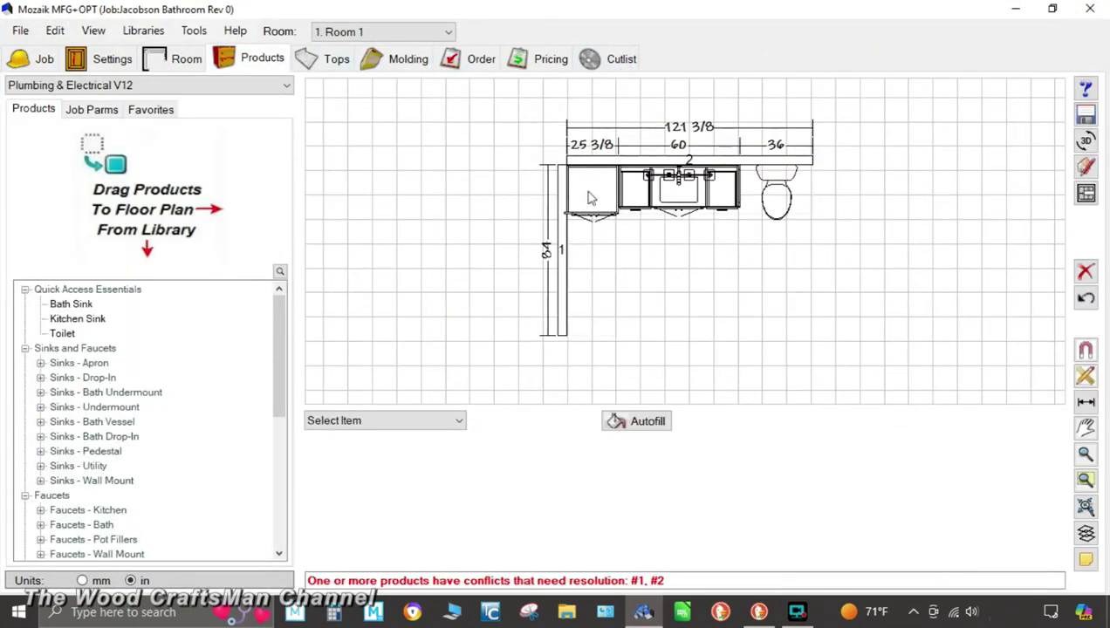
click(590, 190)
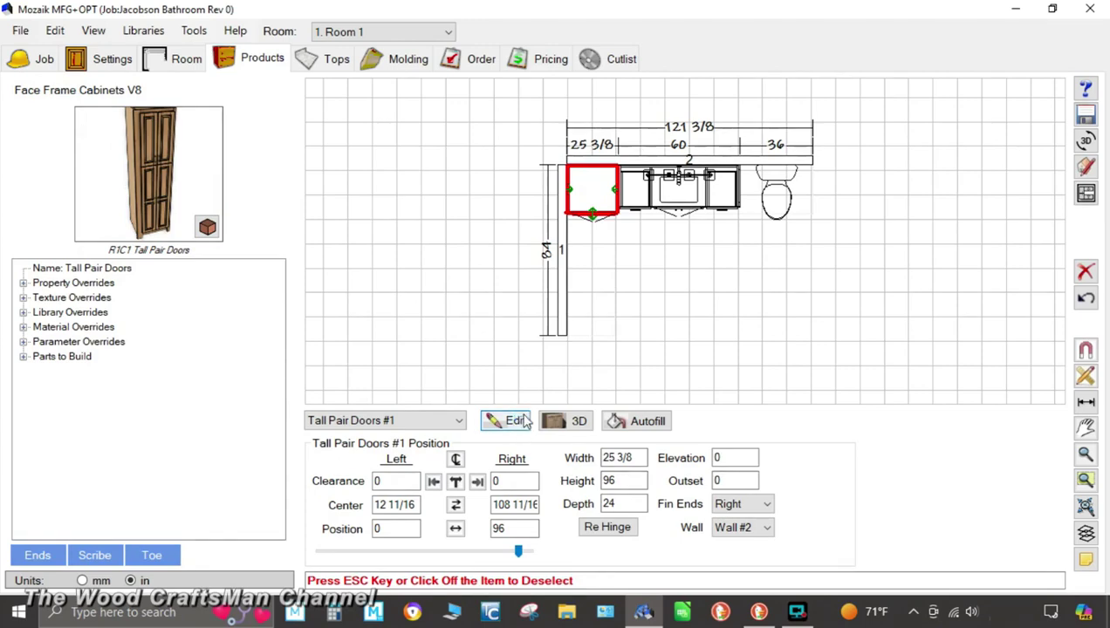
click(515, 421)
click(427, 194)
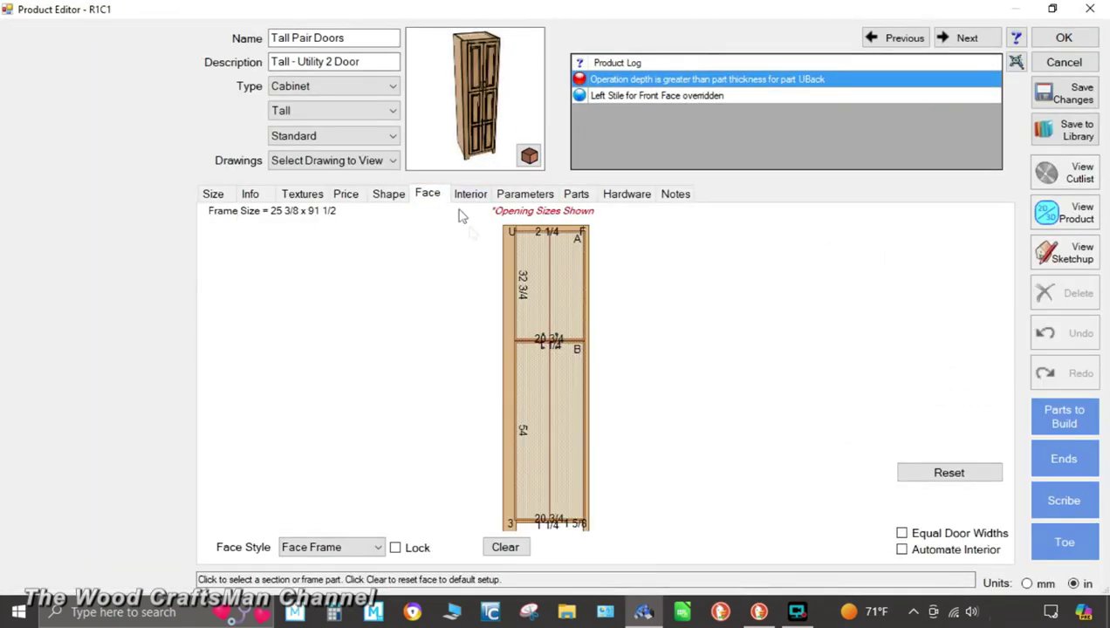
click(551, 233)
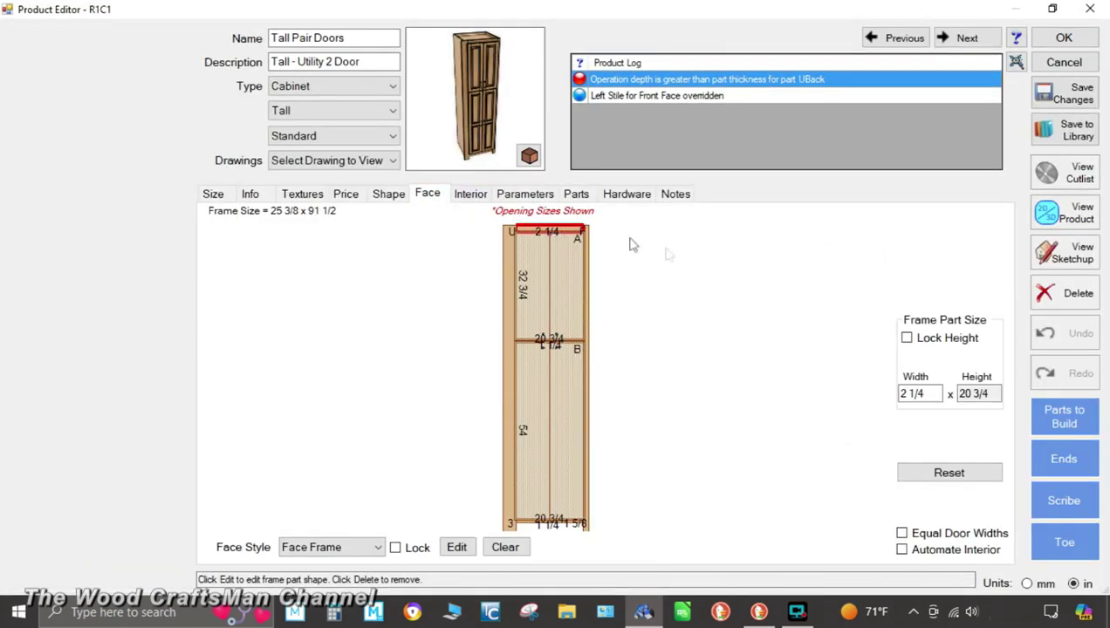
drag(926, 395, 733, 432)
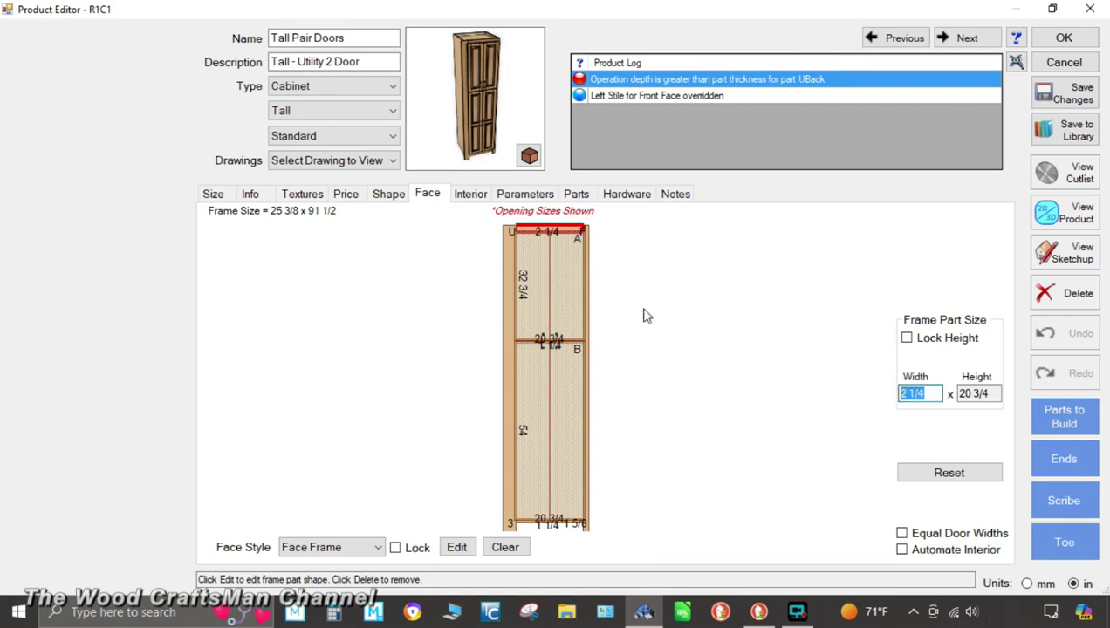
text(2.75)
key(Return)
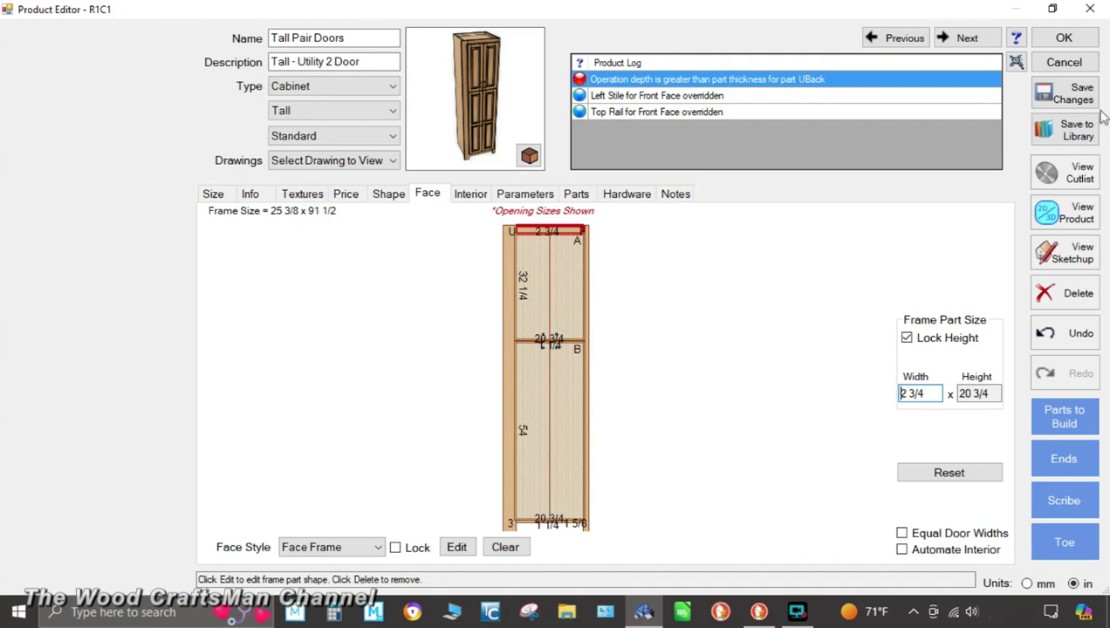
click(1064, 37)
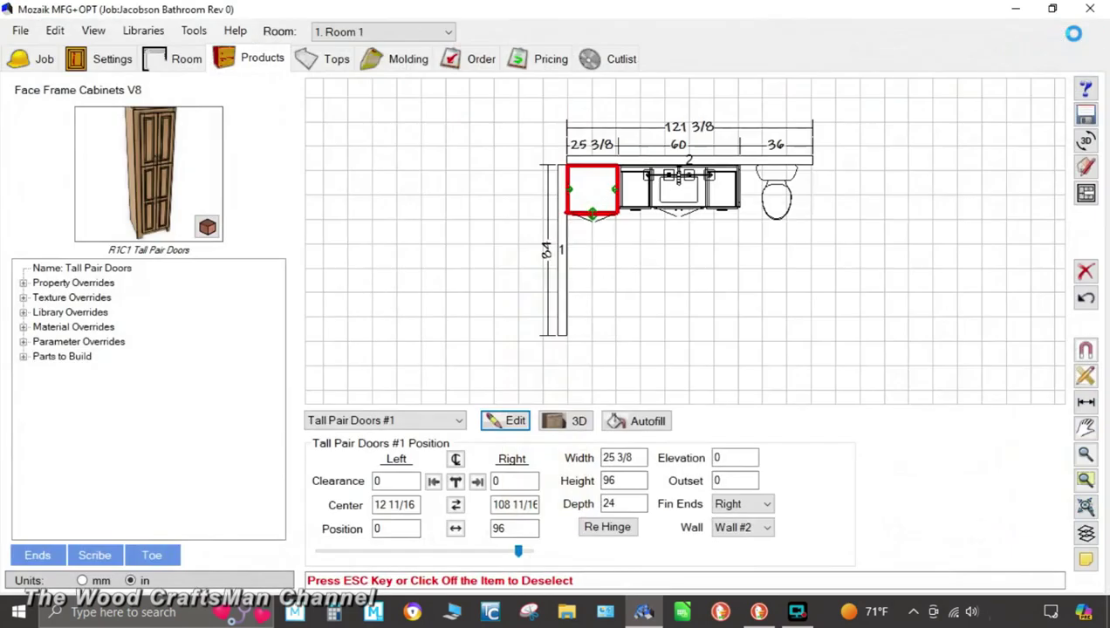
- Check the tall cabinet's top rail and crown in the 3D room viewer and recall saved view 1
click(1087, 141)
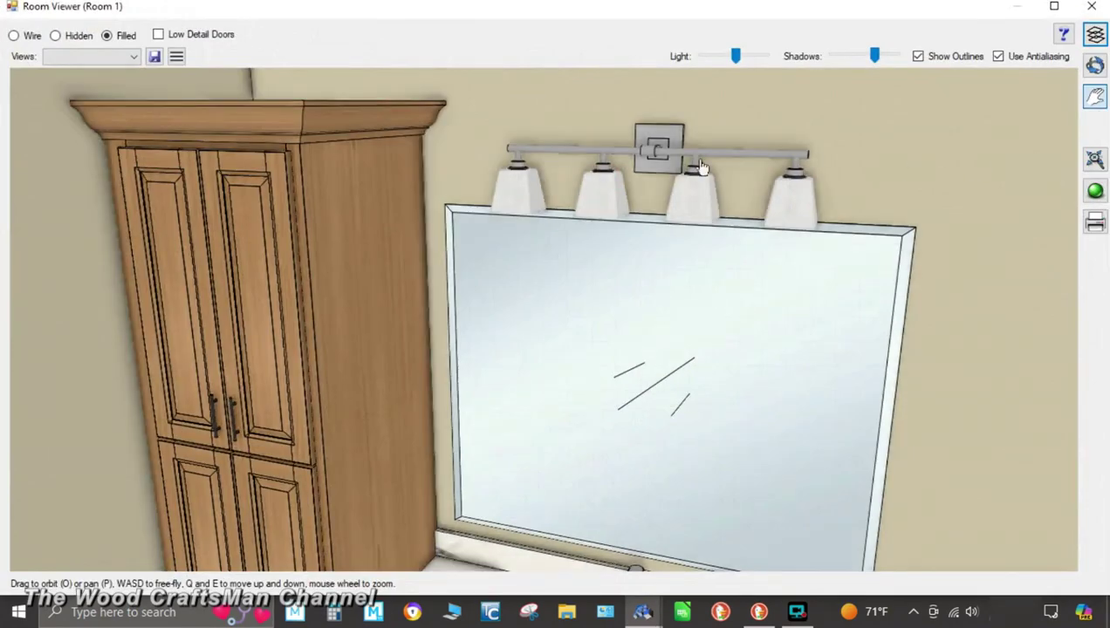
click(104, 58)
click(95, 69)
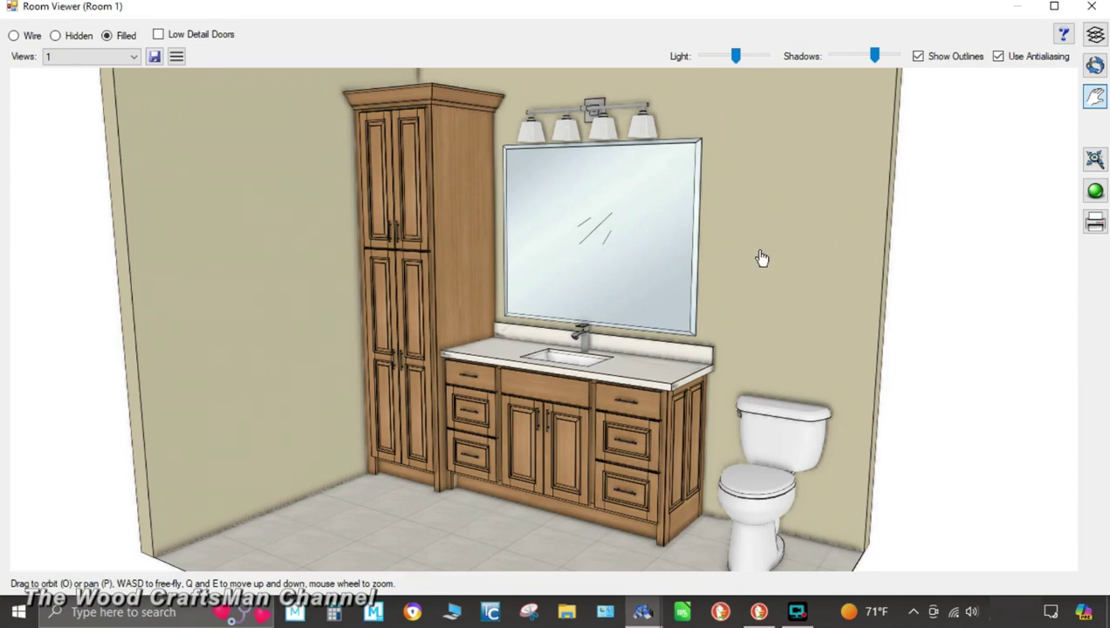
- Close the 3D viewer and start drawing a new baseboard molding with the Classic Base profile from the Baseboard library
click(1092, 7)
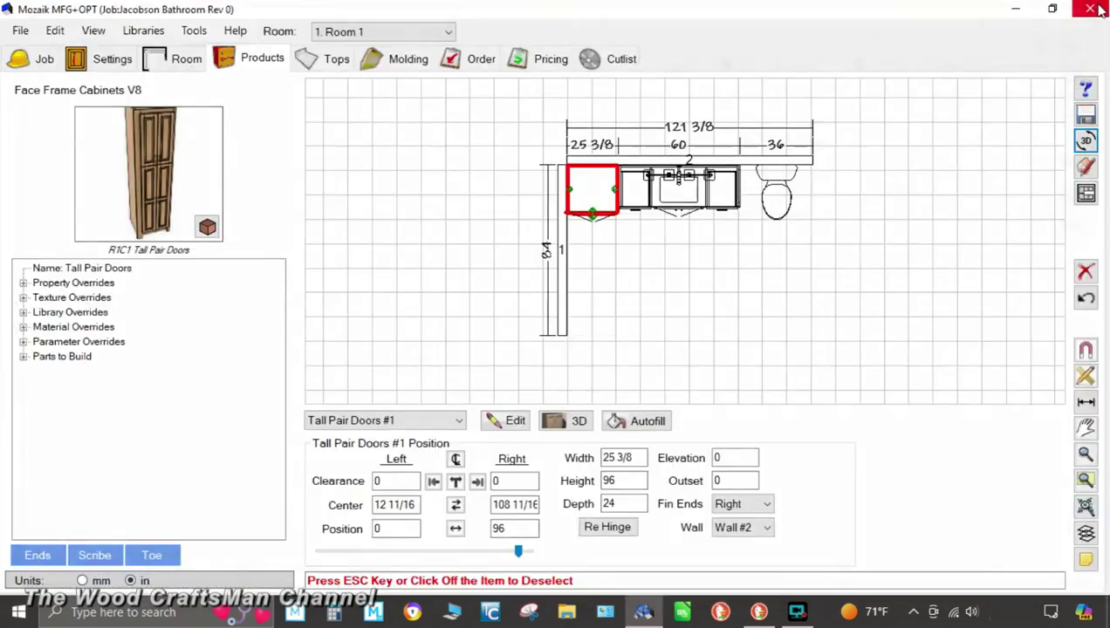
click(418, 61)
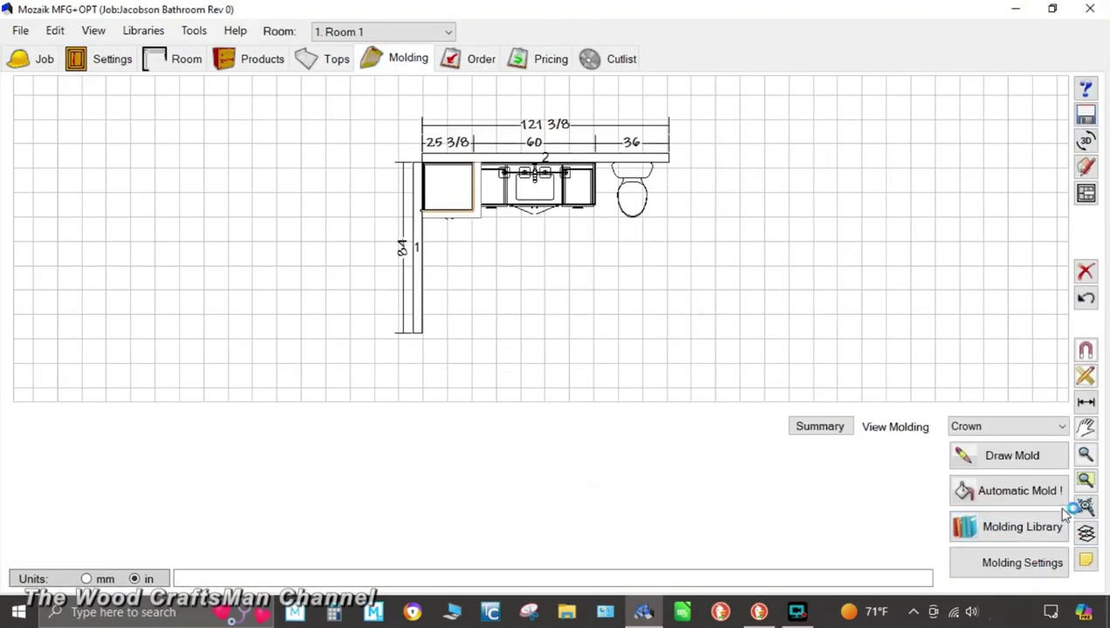
click(1014, 459)
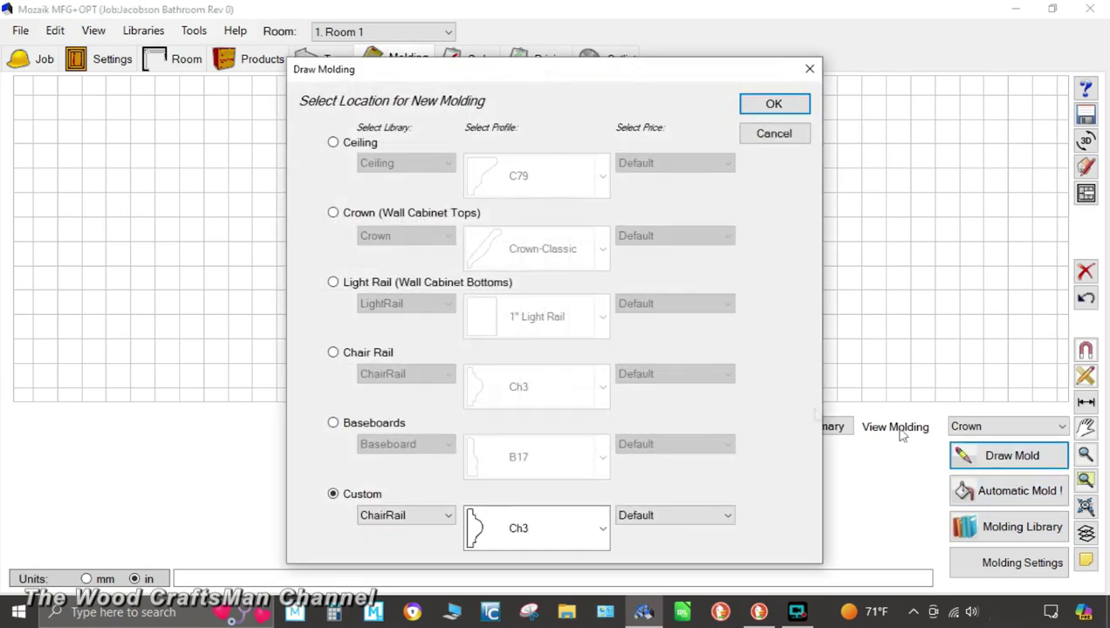
click(335, 425)
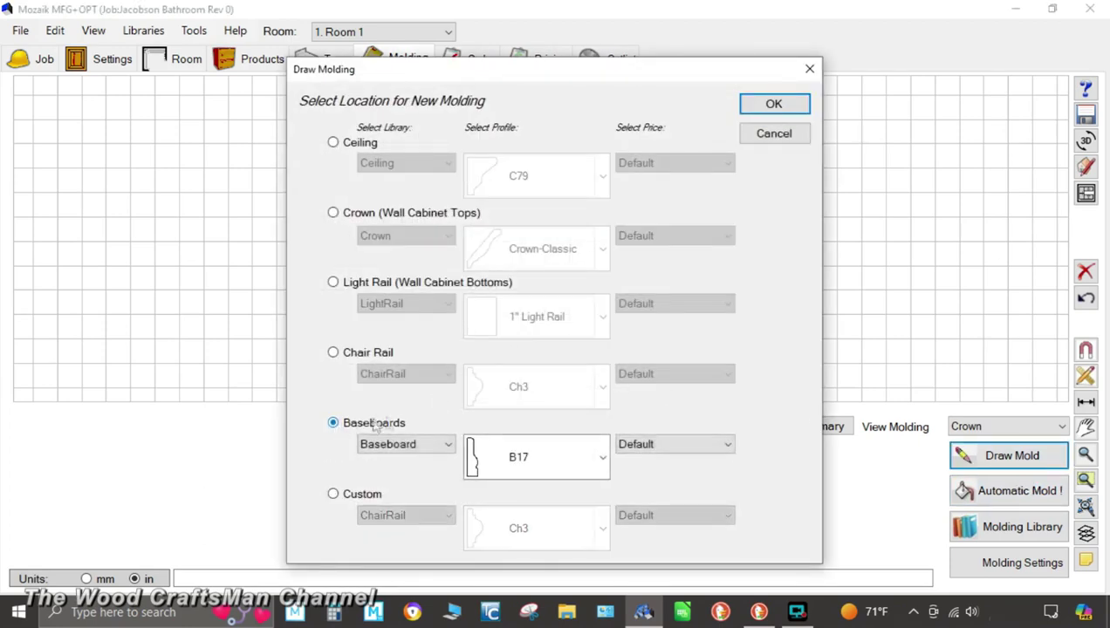
click(590, 466)
scroll(559, 420, down, 2)
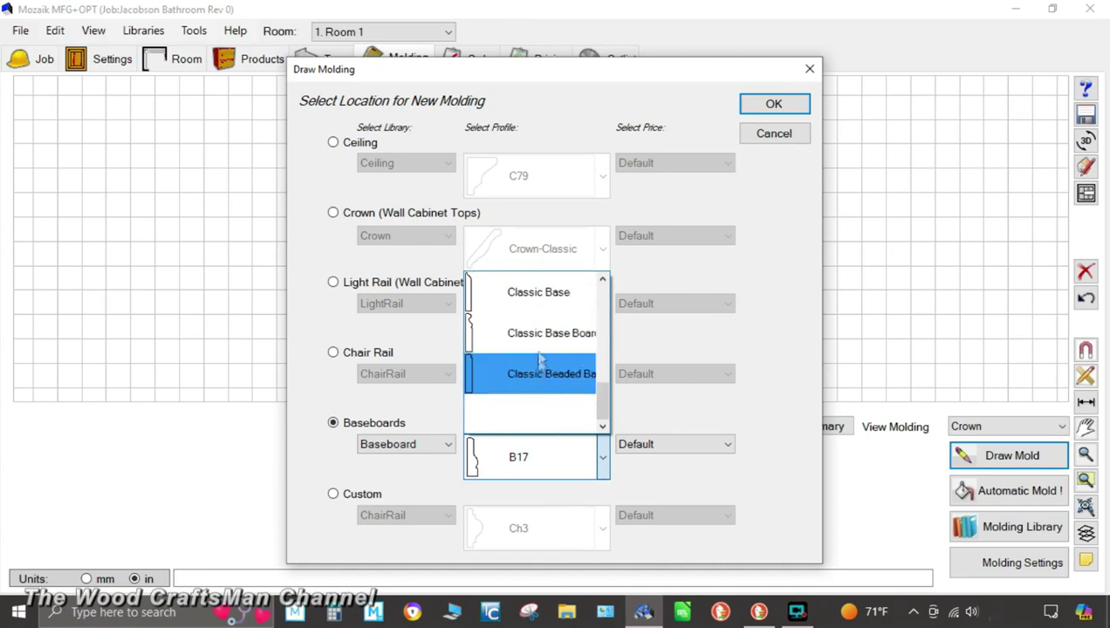
click(536, 297)
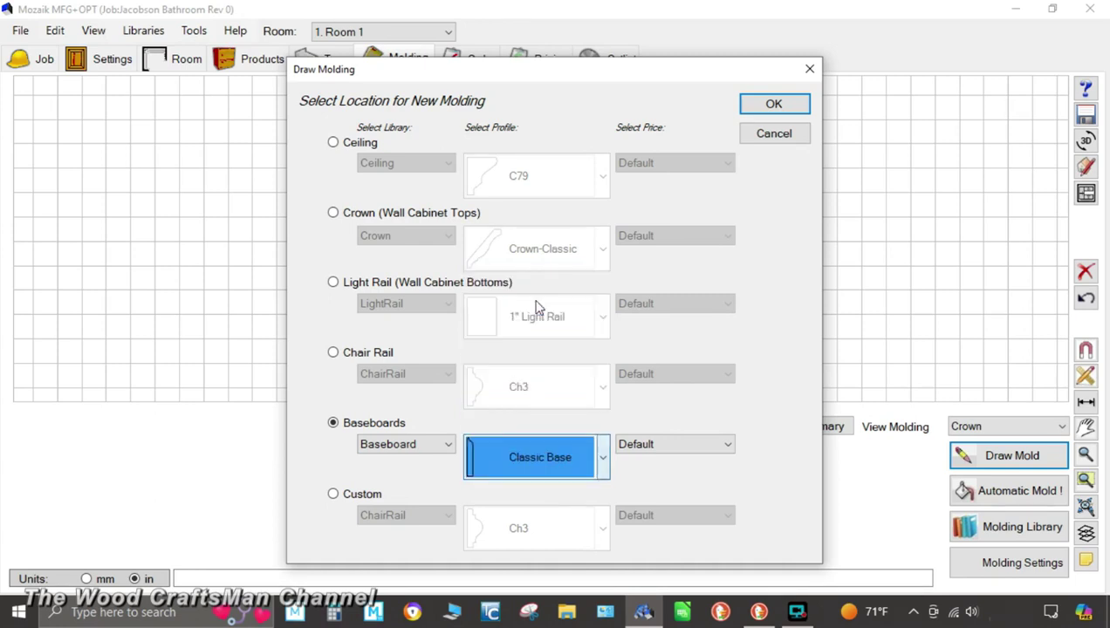
click(768, 107)
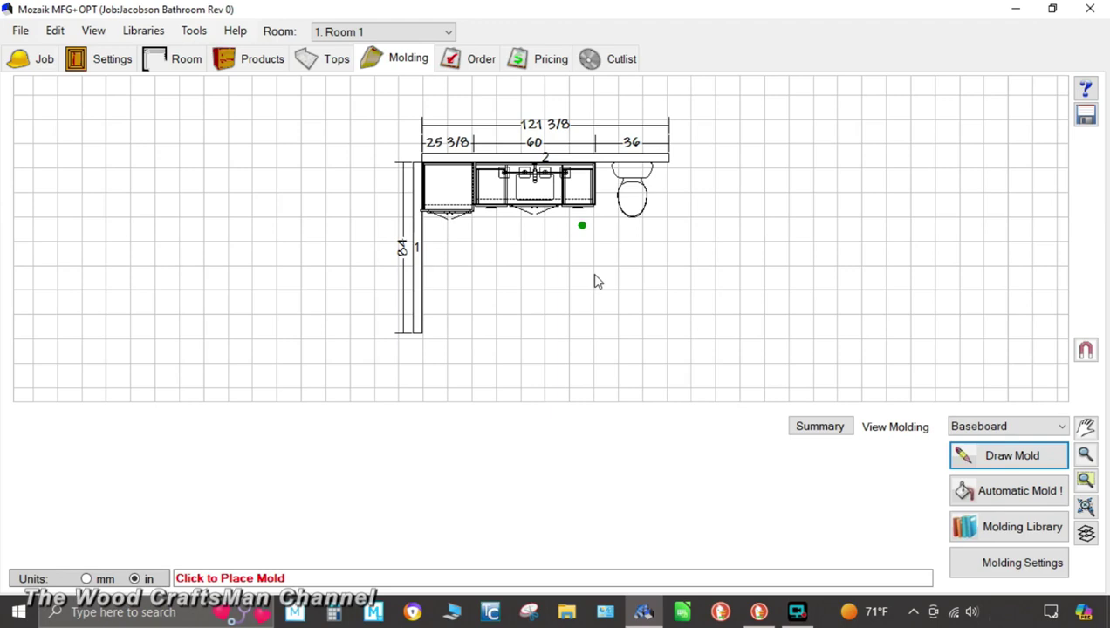
- Draw the baseboard along wall 1 from its open end to the front of the tall cabinet, and end the path there
scroll(475, 323, up, 2)
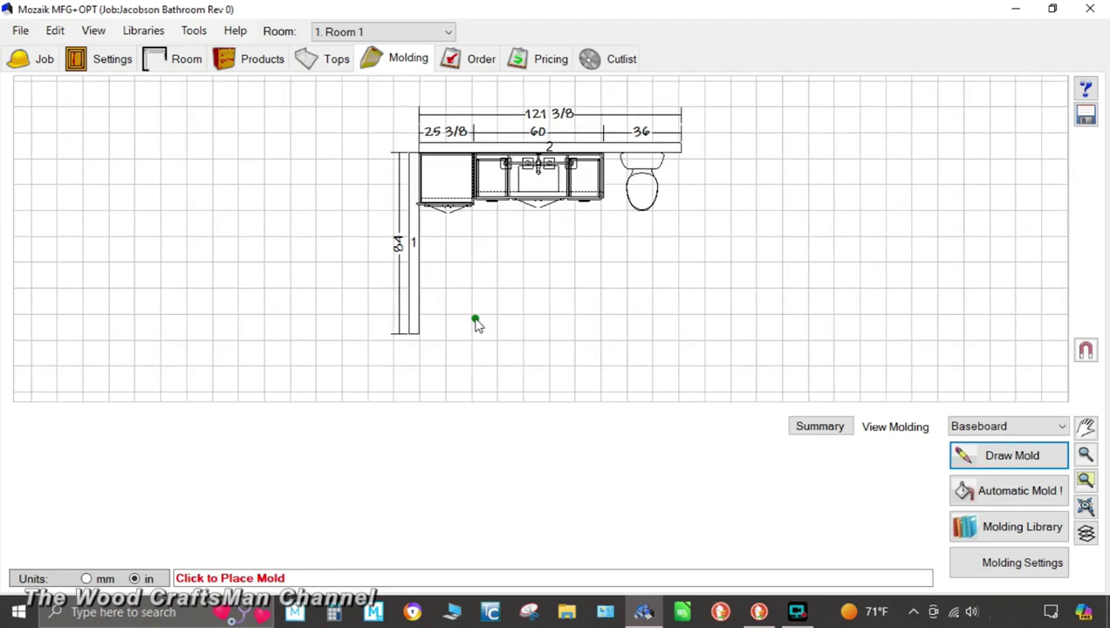
scroll(468, 324, up, 1)
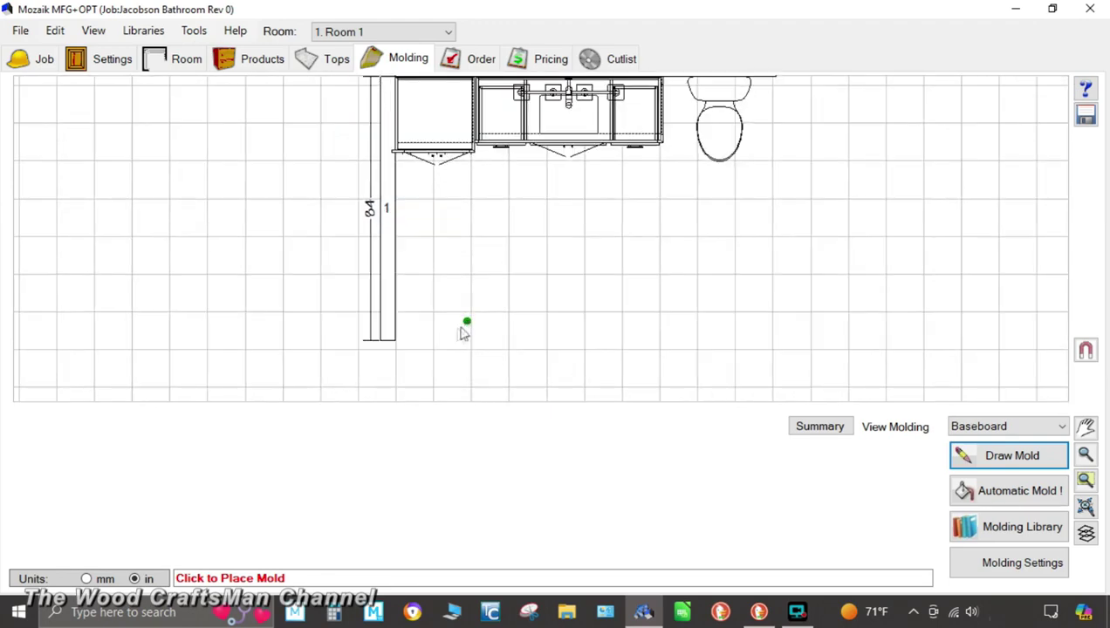
click(396, 343)
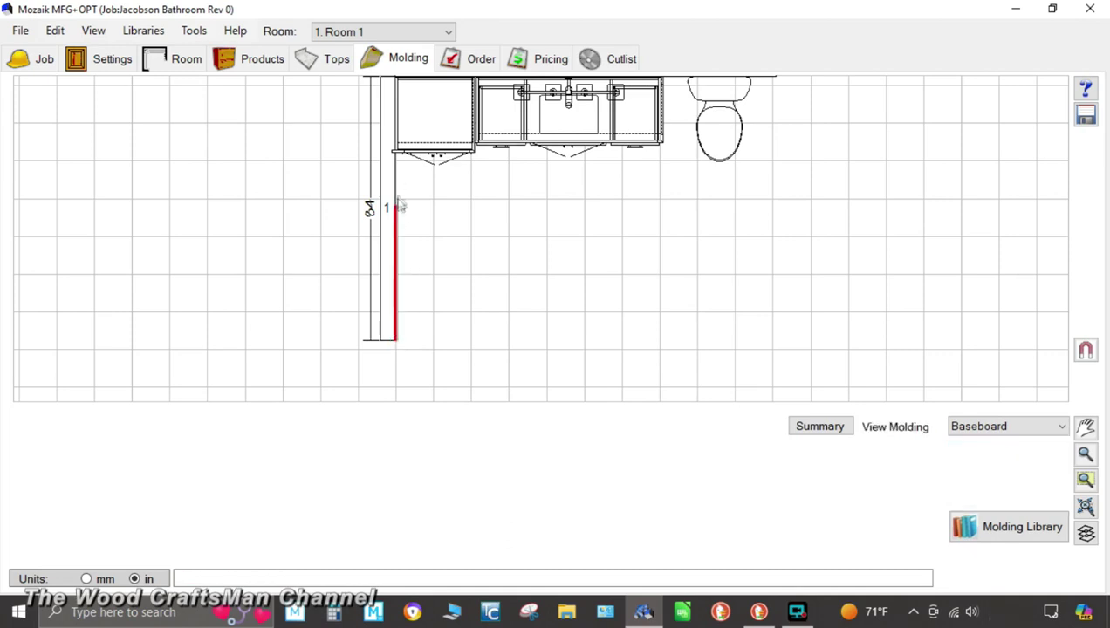
scroll(392, 173, up, 1)
scroll(394, 166, up, 2)
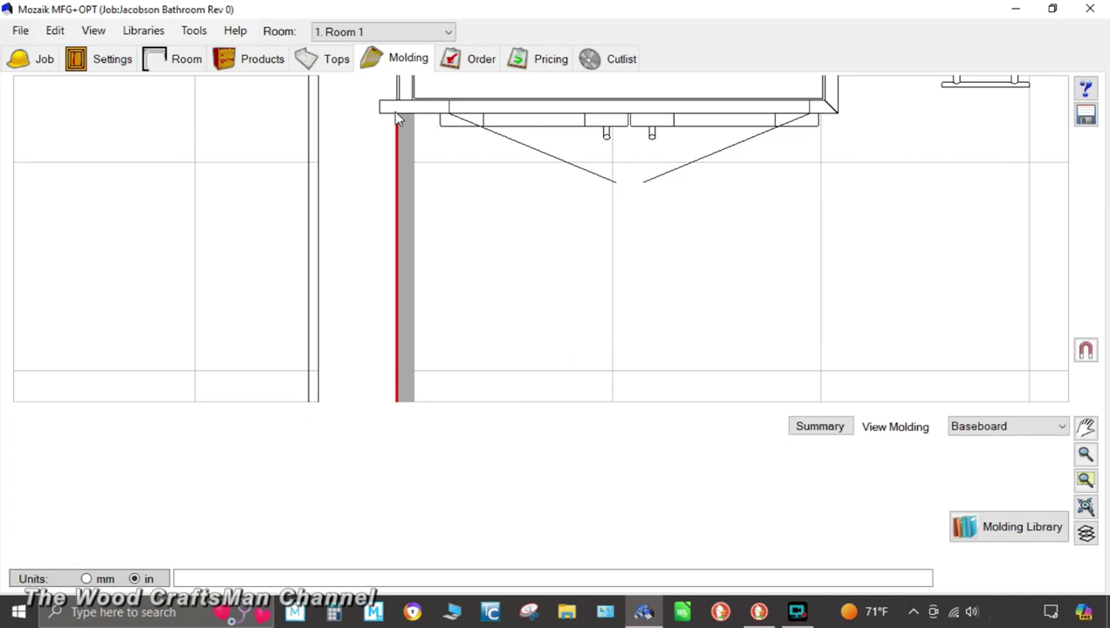
key(Escape)
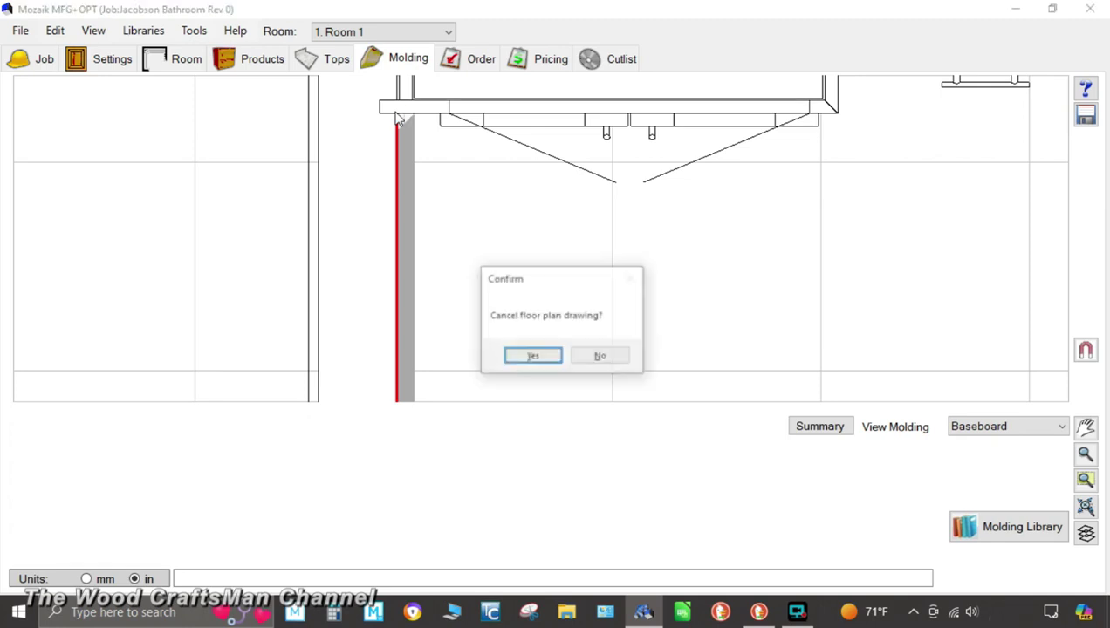
click(534, 356)
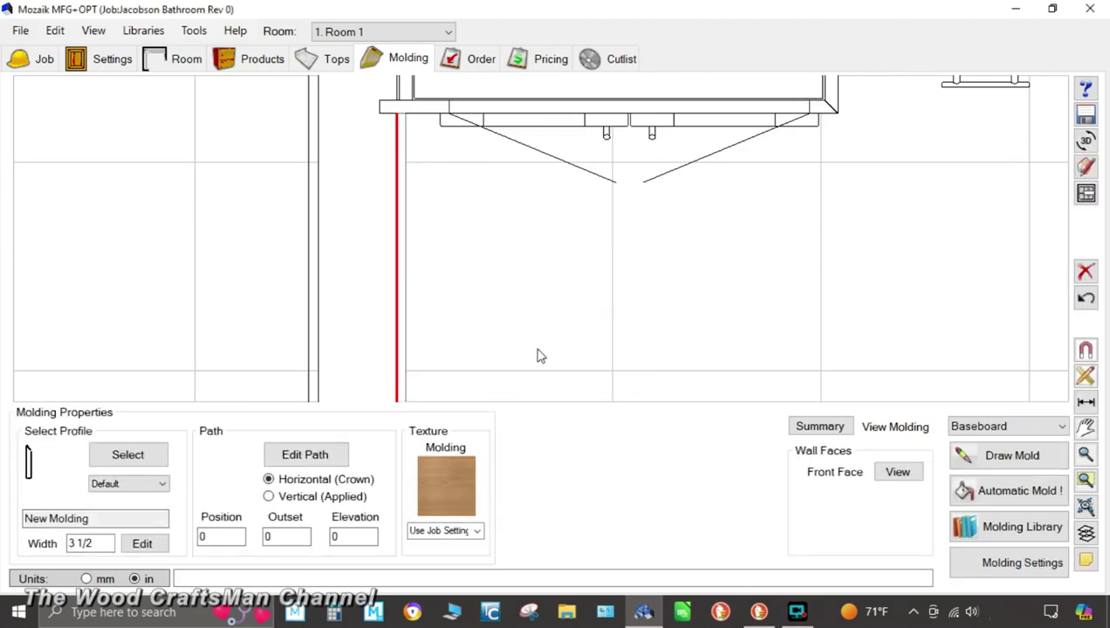
- Draw a second Classic Base baseboard along wall 2 behind the toilet, from the vanity to the wall's end, and view the room in 3D
scroll(541, 354, down, 4)
scroll(713, 302, up, 5)
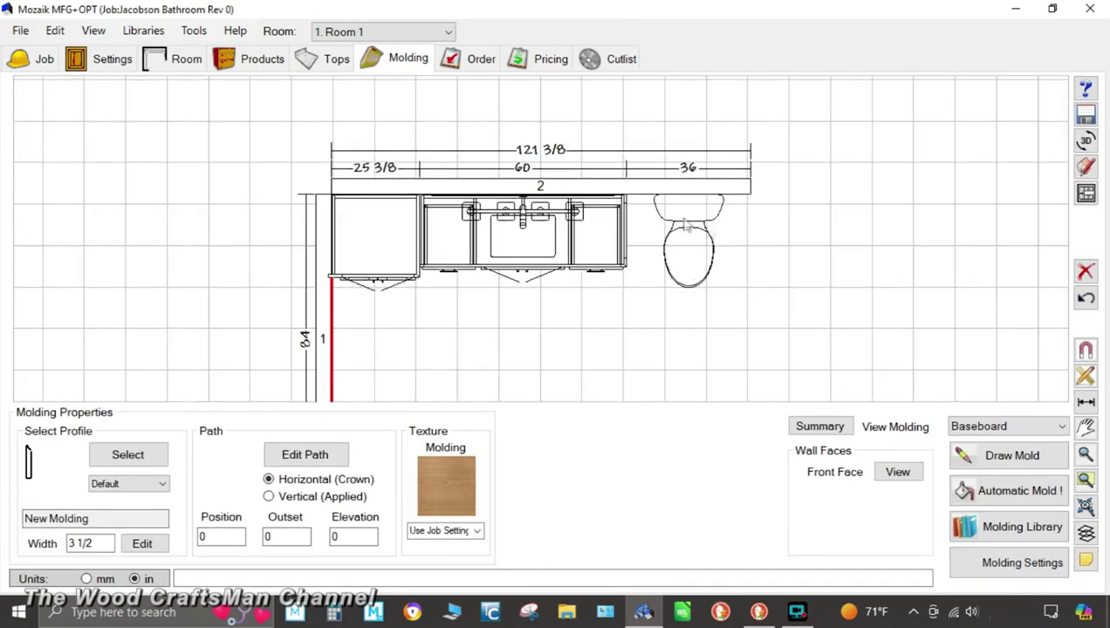
click(997, 457)
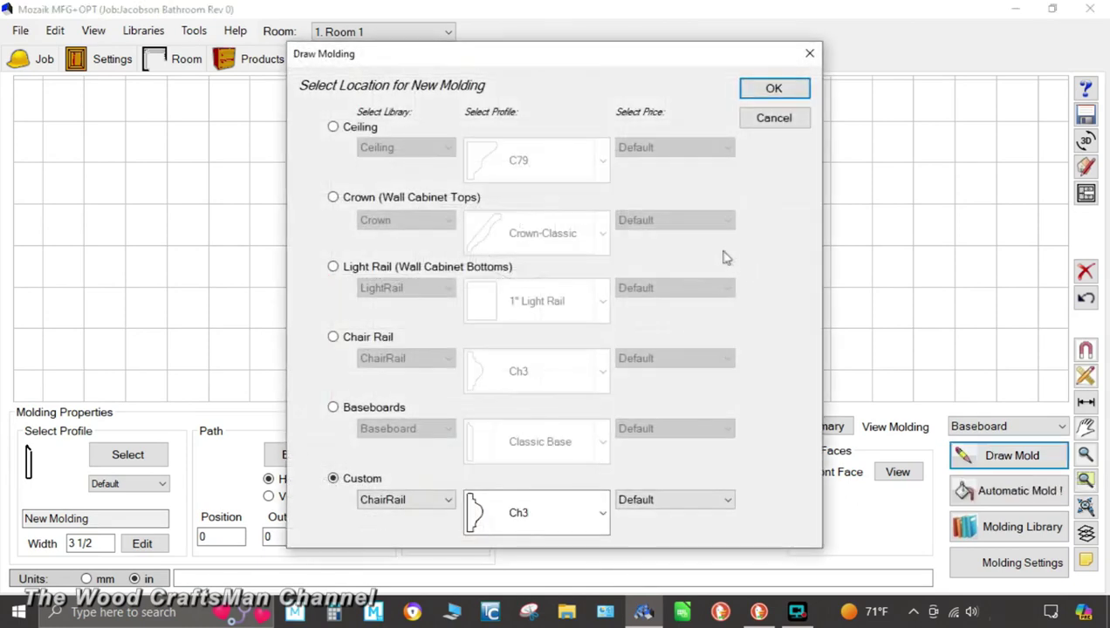
click(333, 407)
click(773, 90)
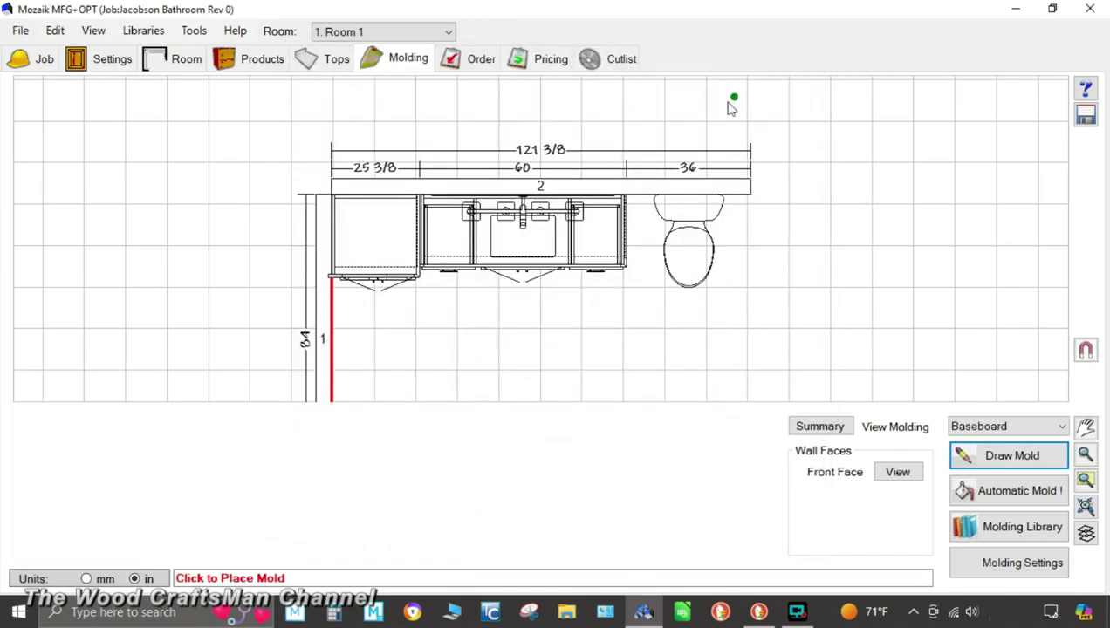
scroll(680, 183, up, 2)
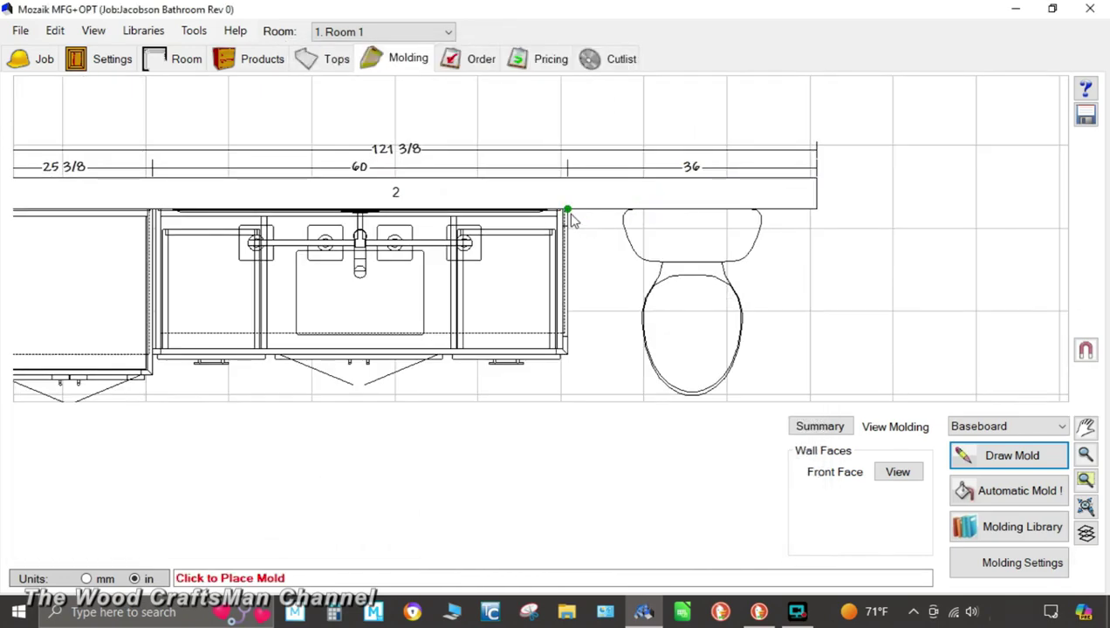
drag(571, 218, 821, 218)
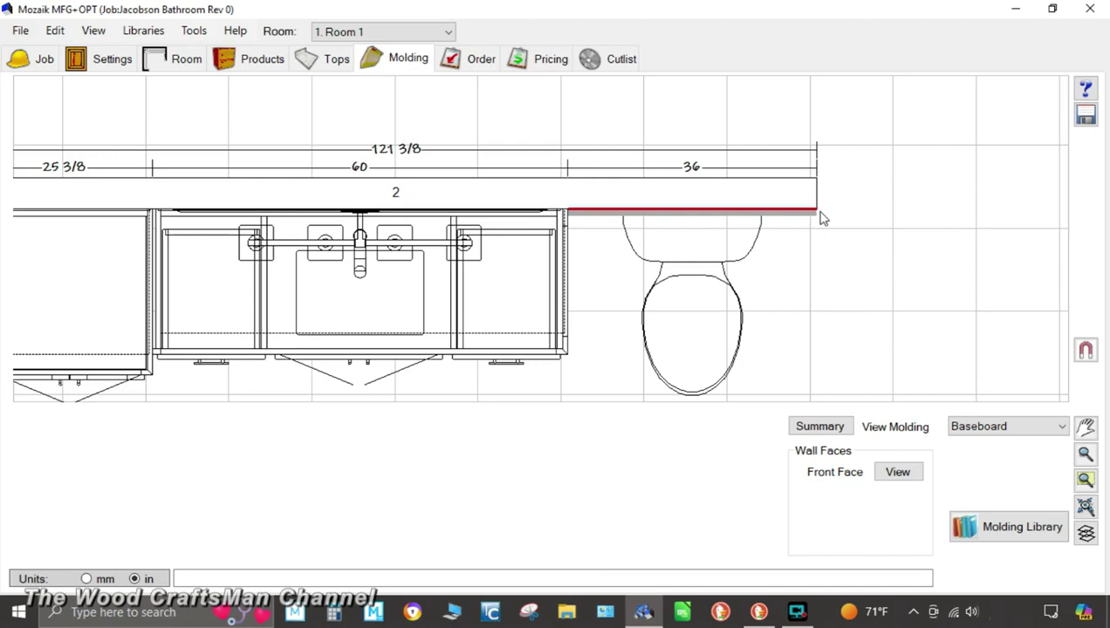
right_click(820, 218)
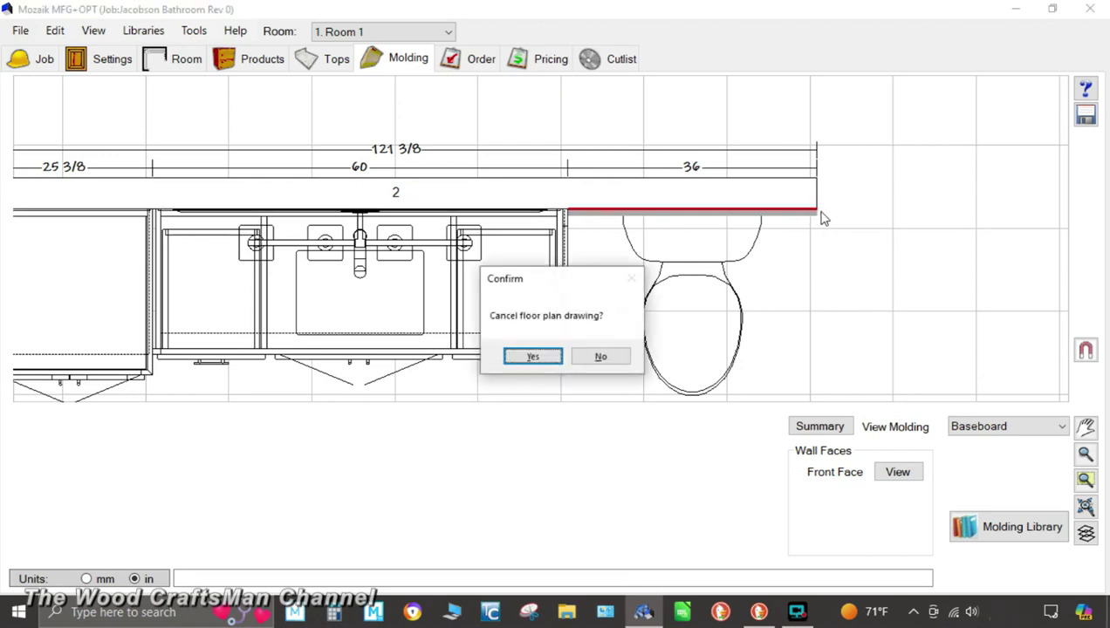
click(545, 364)
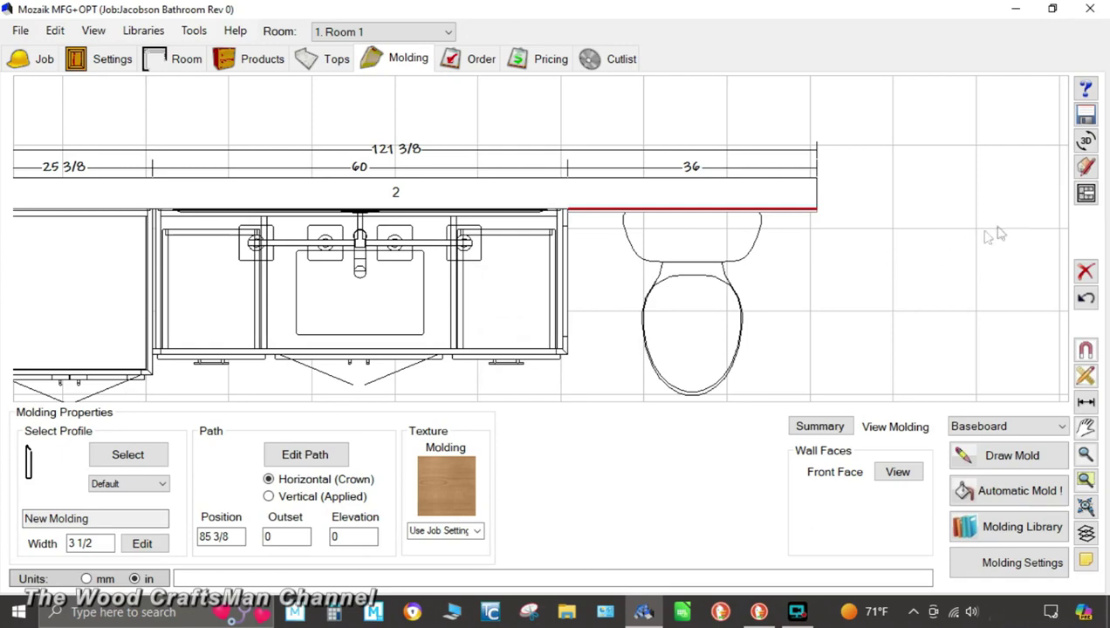
click(1086, 140)
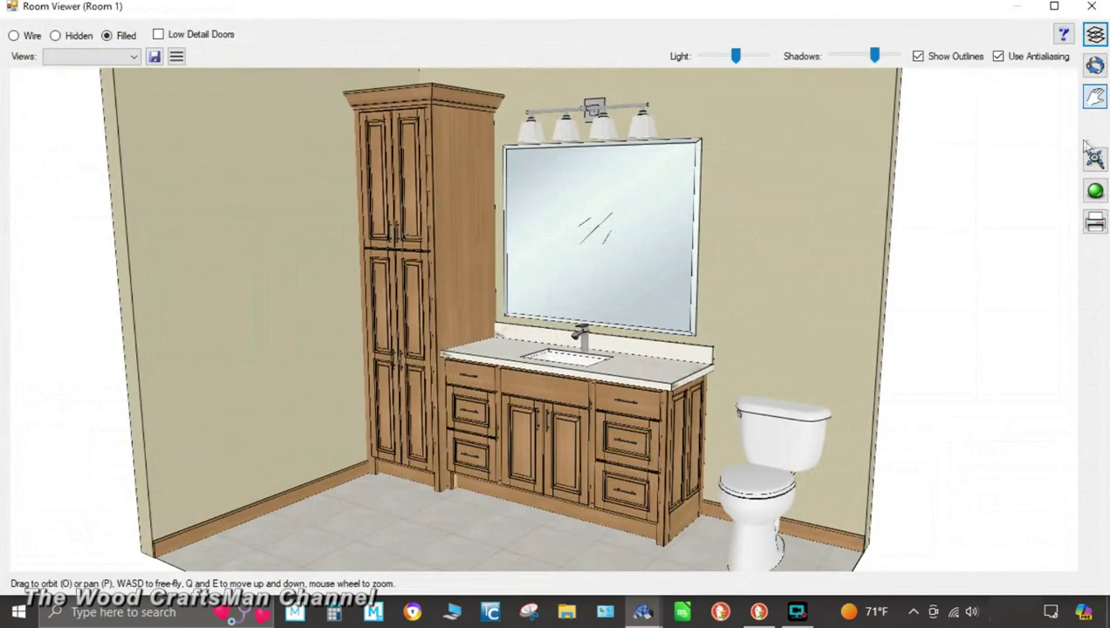